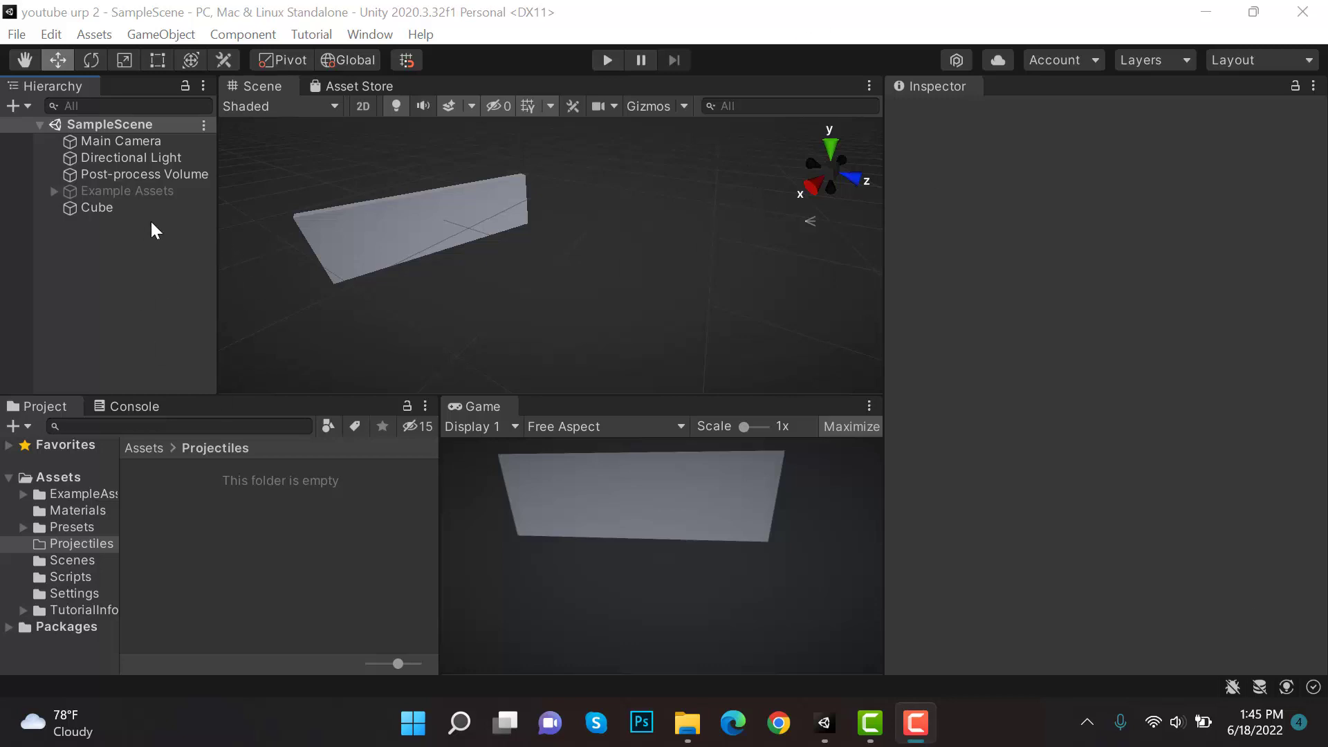
Step: Add a particle system to SampleScene and name it Fire_ORb
right_click(77, 265)
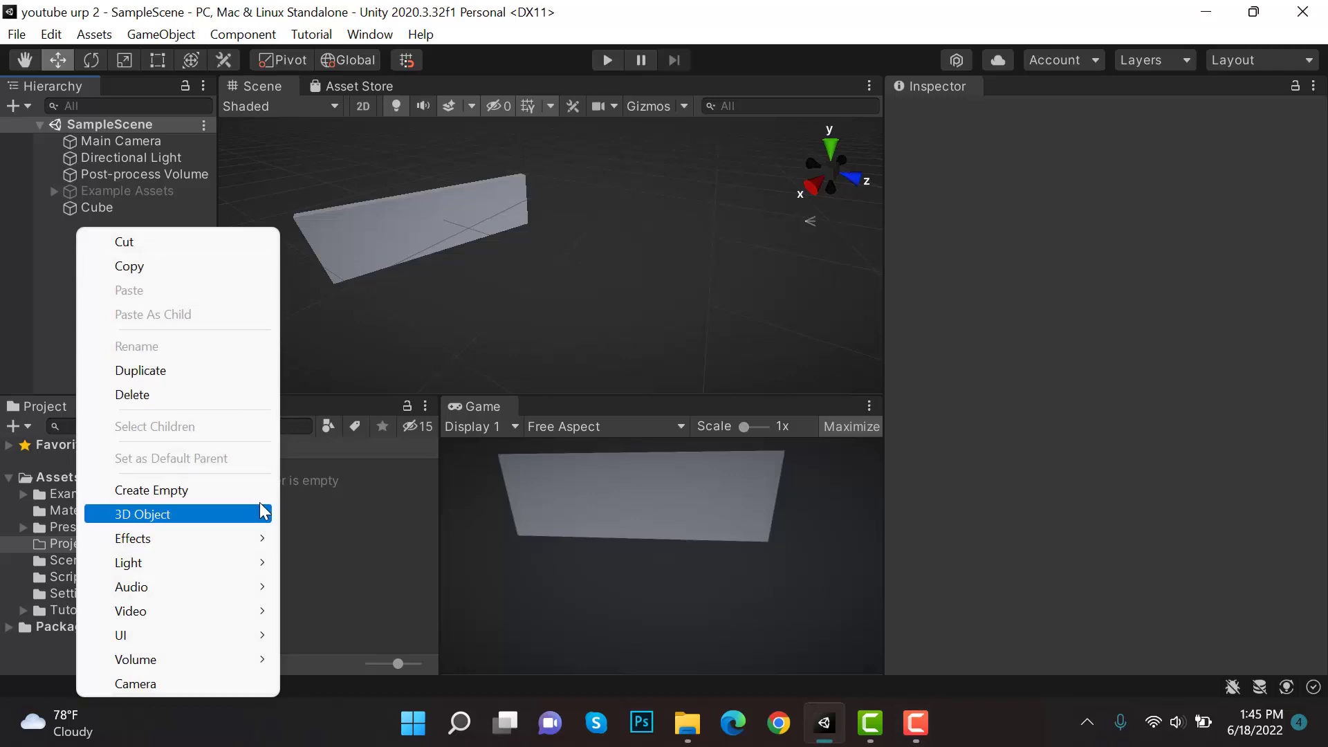
mouse_move(260, 543)
left_click(339, 537)
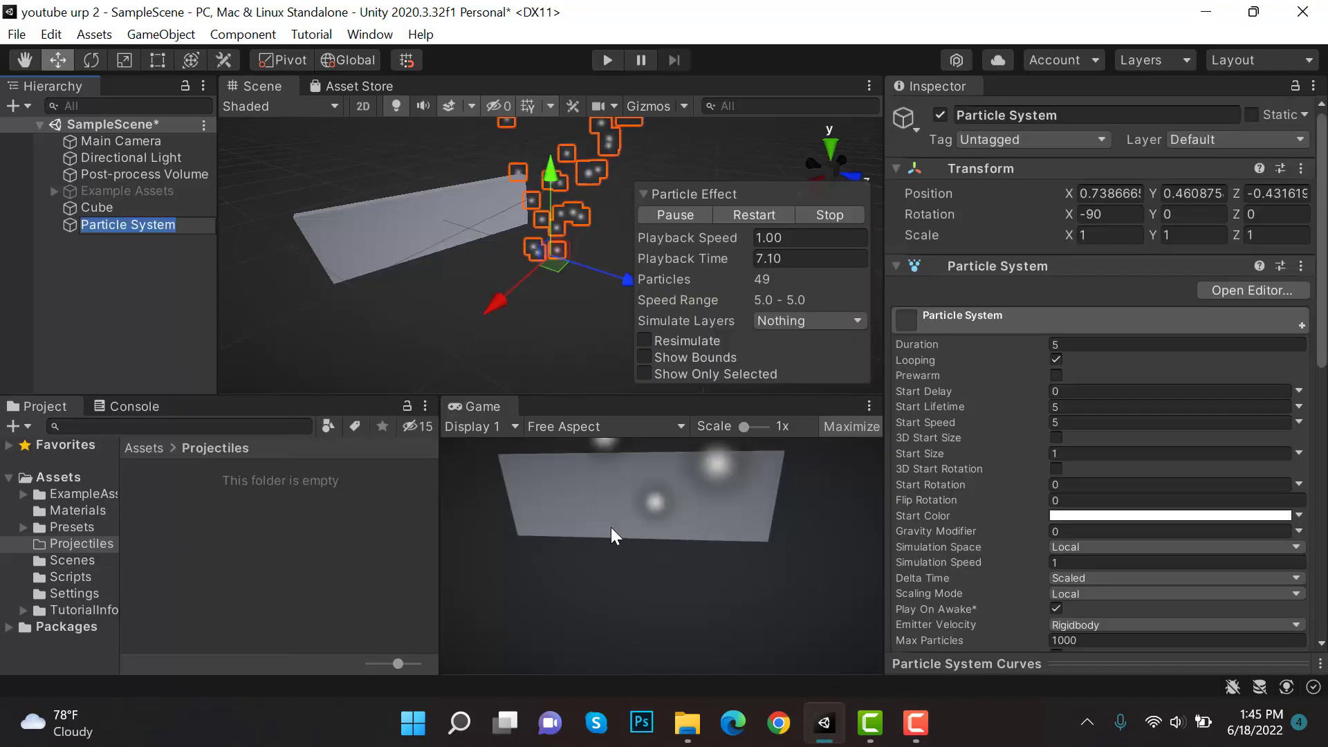
left_click(1077, 112)
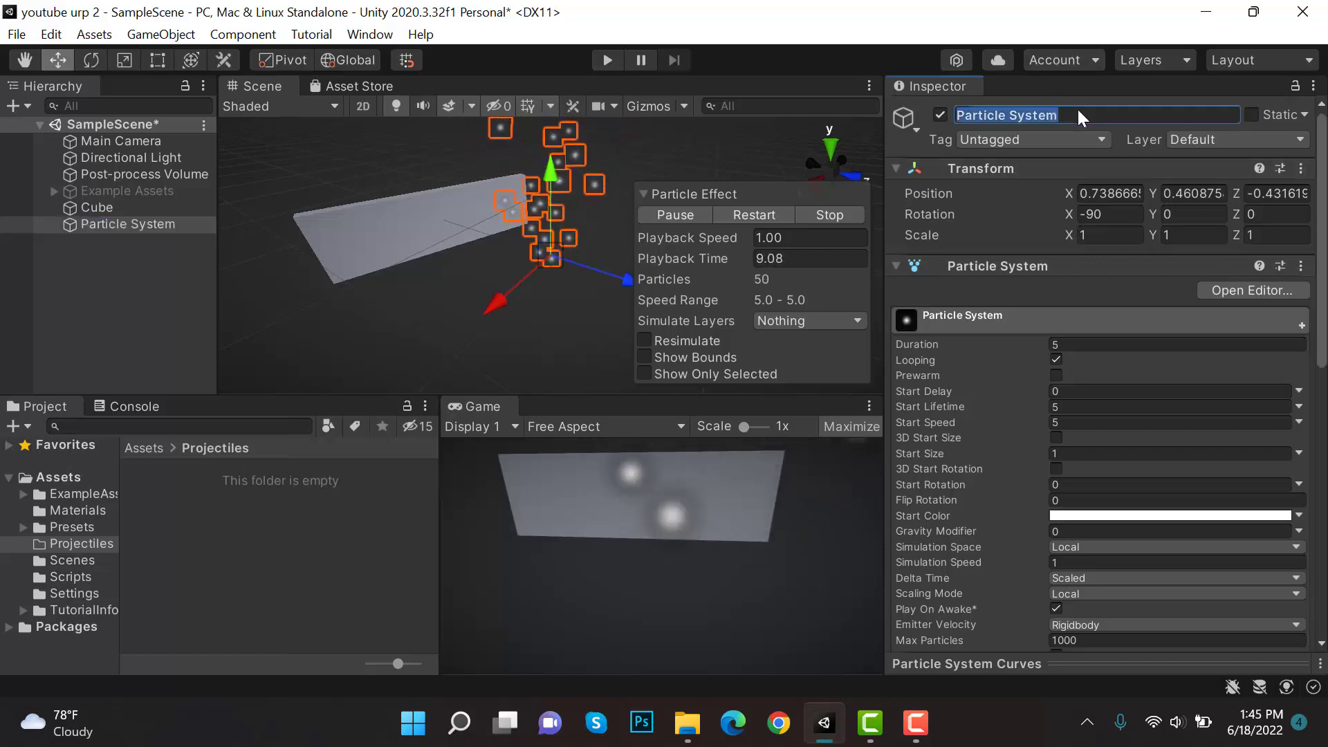
type("Fire")
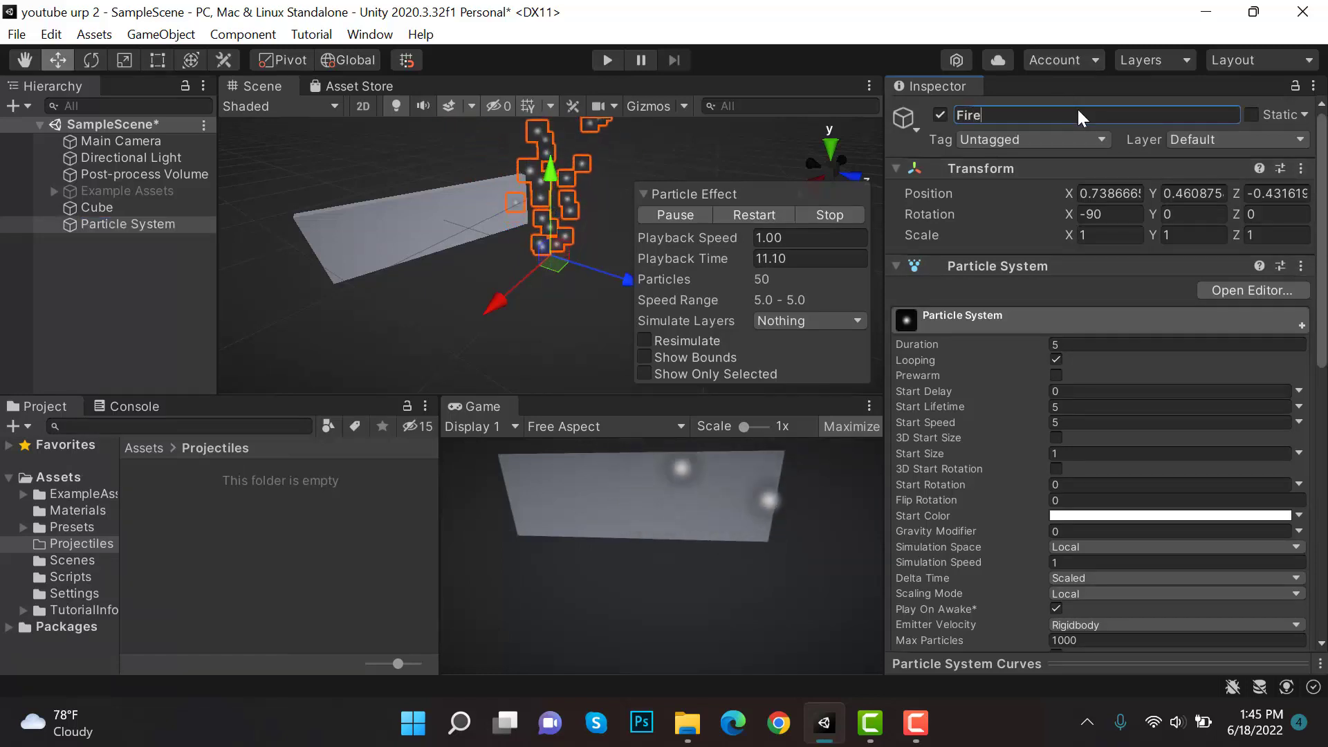
type("_ORb")
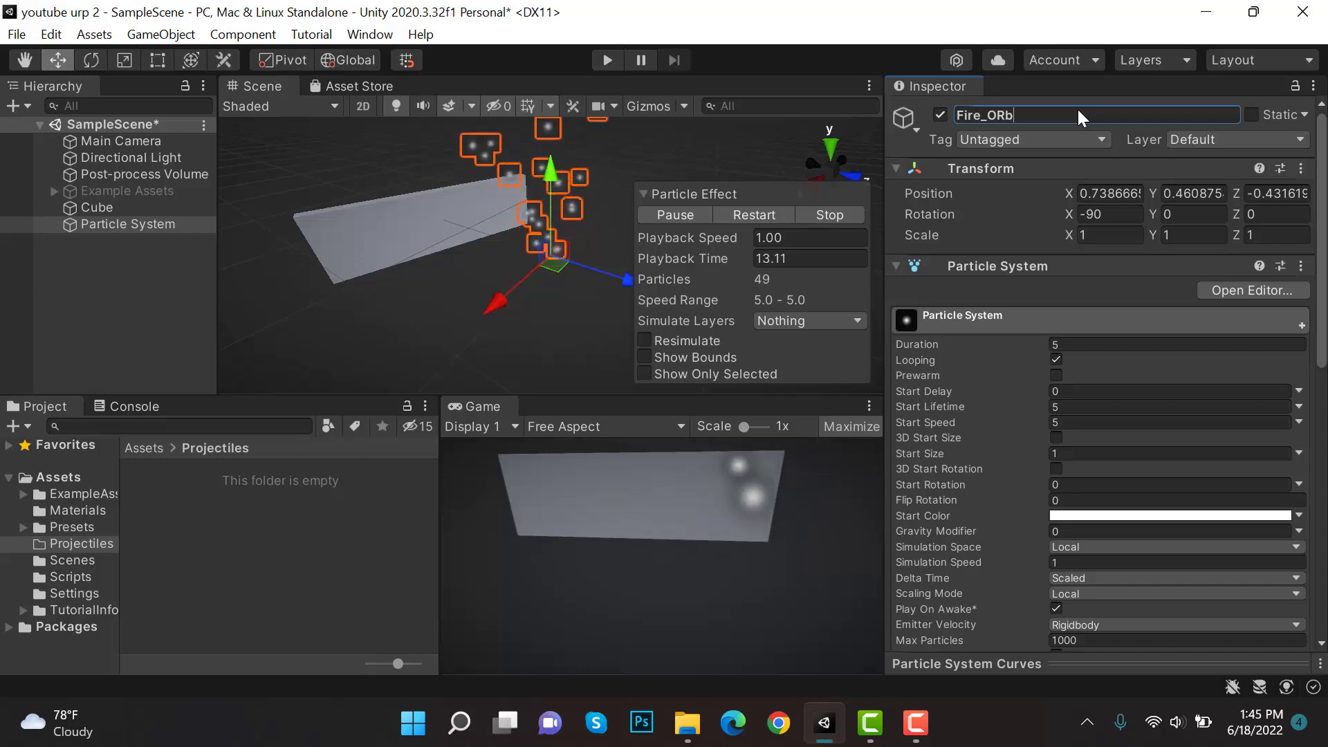
key("Return")
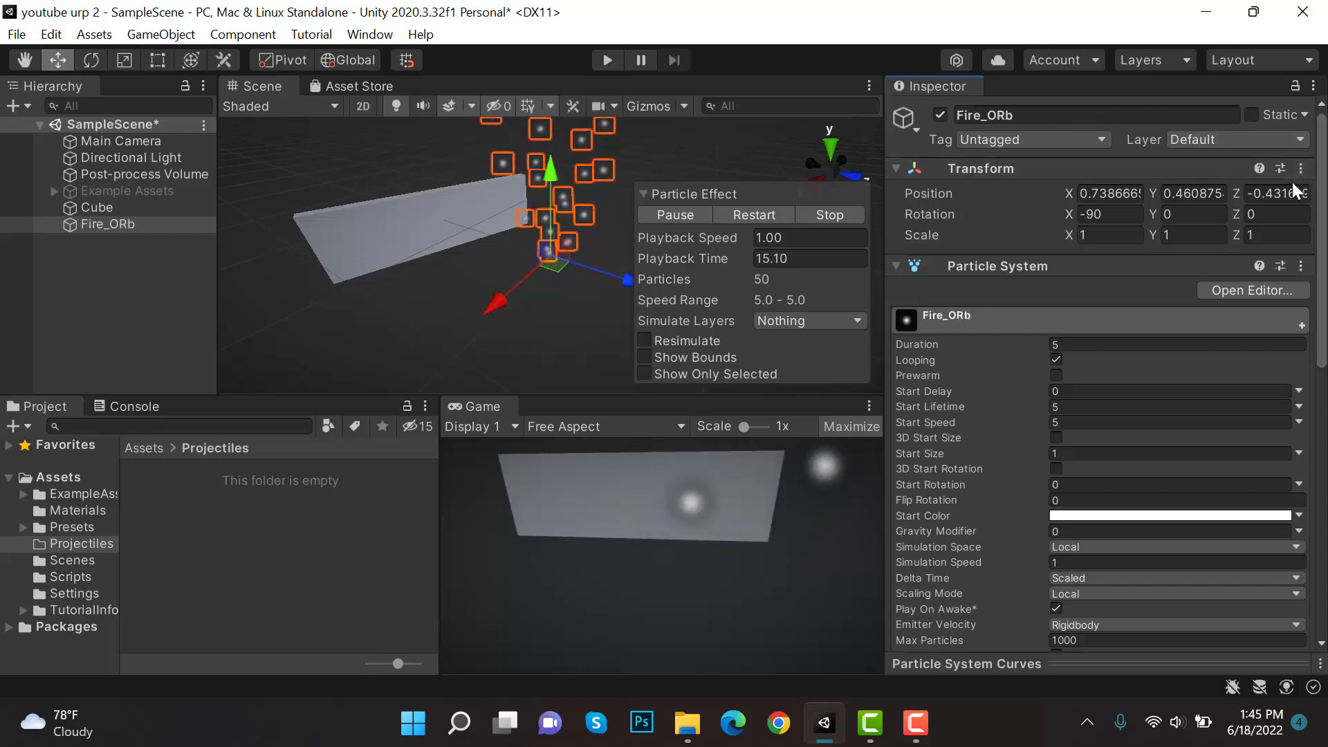
Step: Reset Fire_ORb's transform and set its renderer's Max Particle Size to 3
left_click(1301, 168)
left_click(1291, 191)
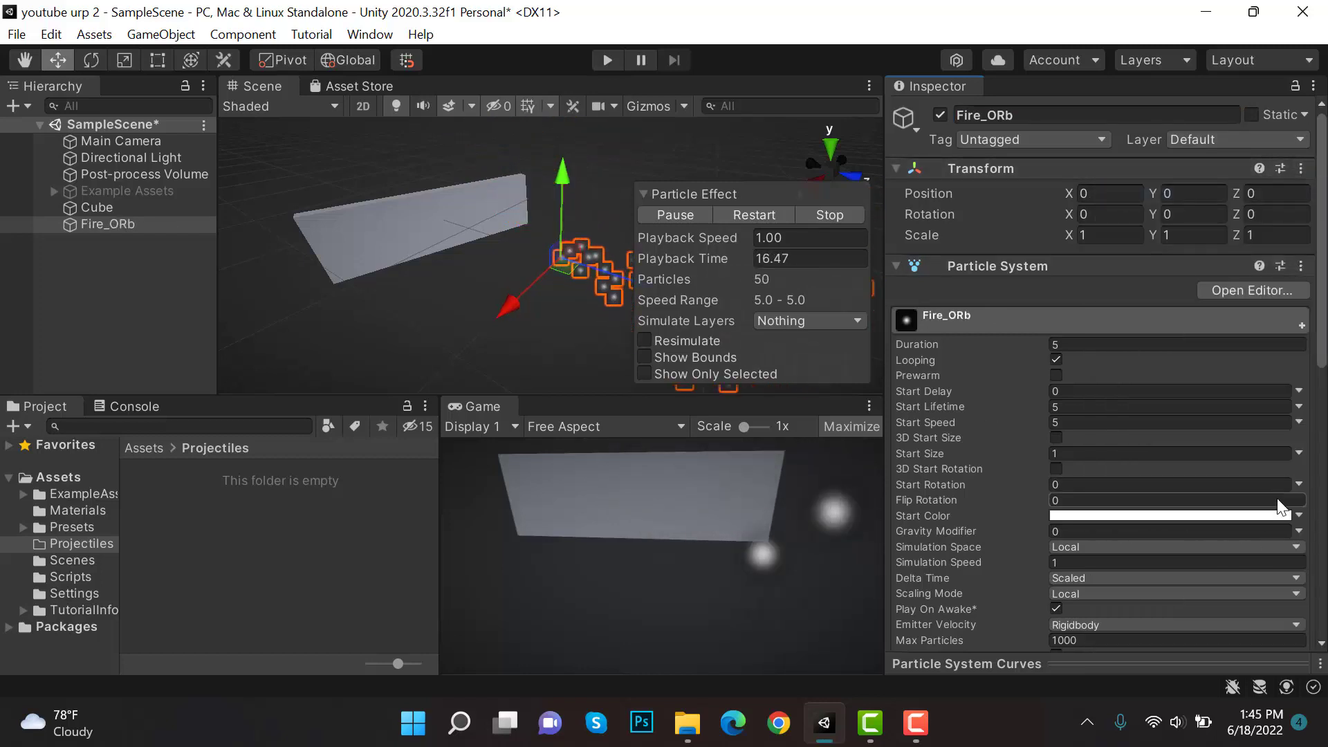
scroll(1071, 566, "down", 10)
left_click(1048, 513)
scroll(1019, 578, "down", 5)
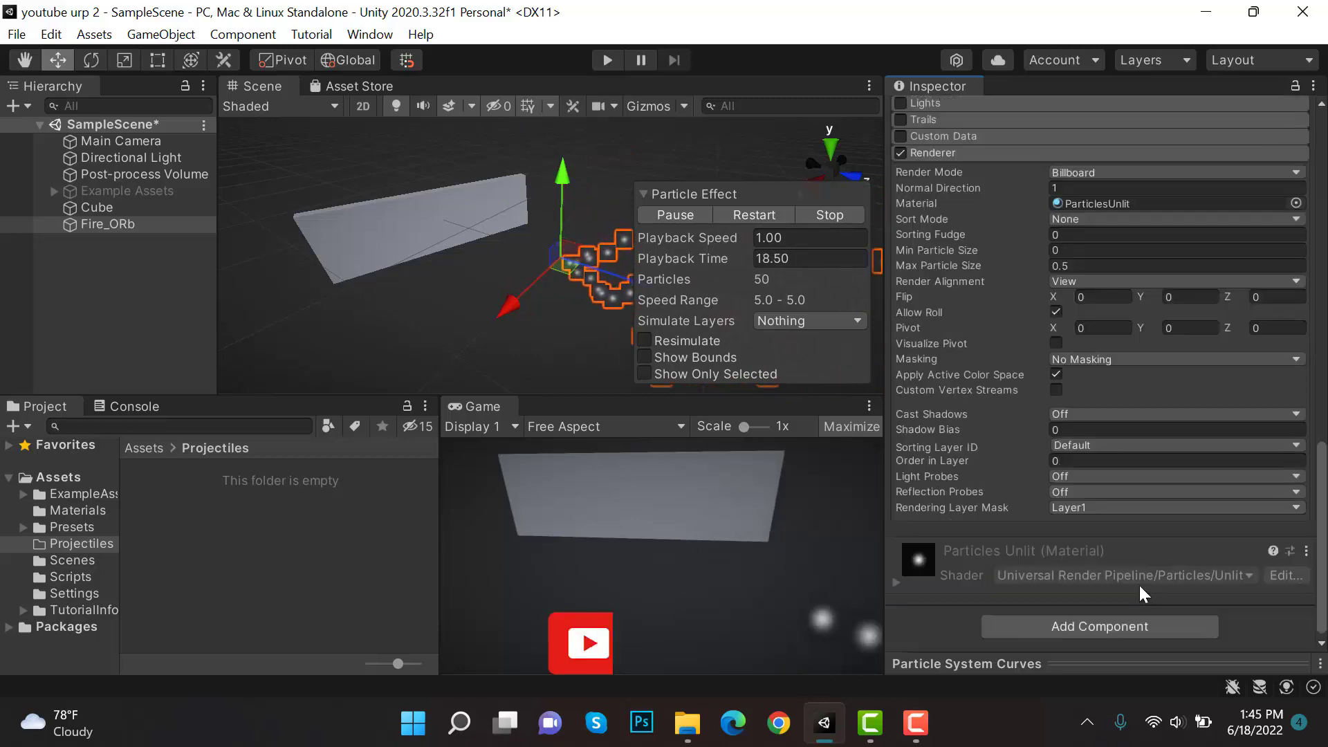
left_click(1121, 266)
double_click(1121, 261)
type("3")
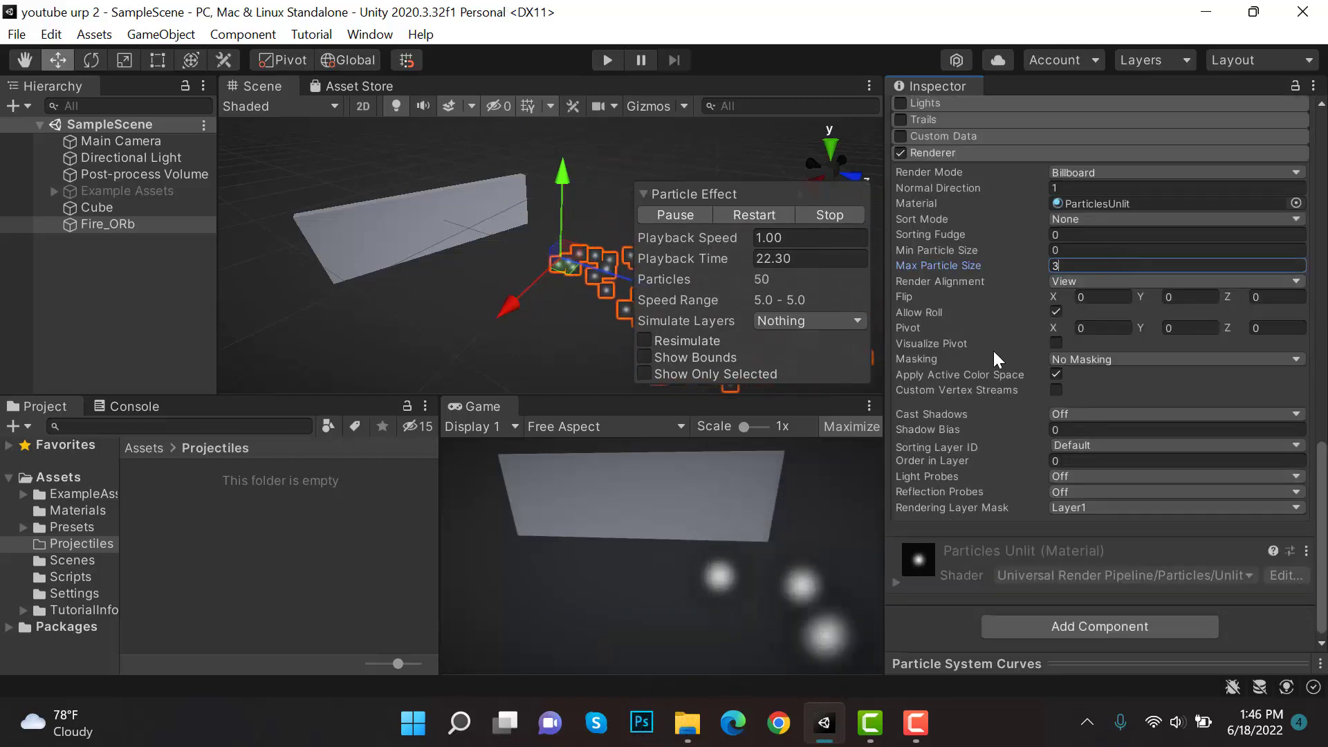
Step: Import Explosion_Sheet.png from the FireBall folder into the Projectiles folder and apply Alpha Is Transparency to it
left_click(687, 723)
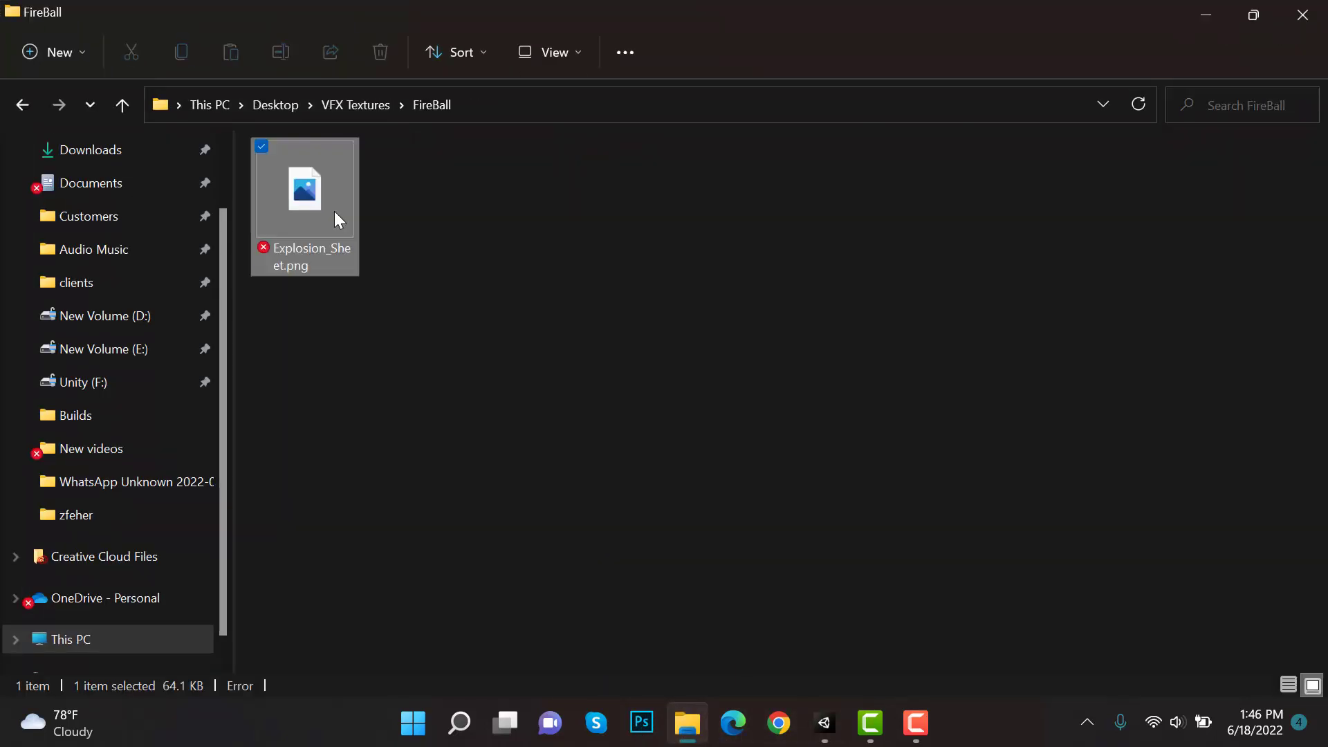
left_click_drag(335, 216, 552, 391)
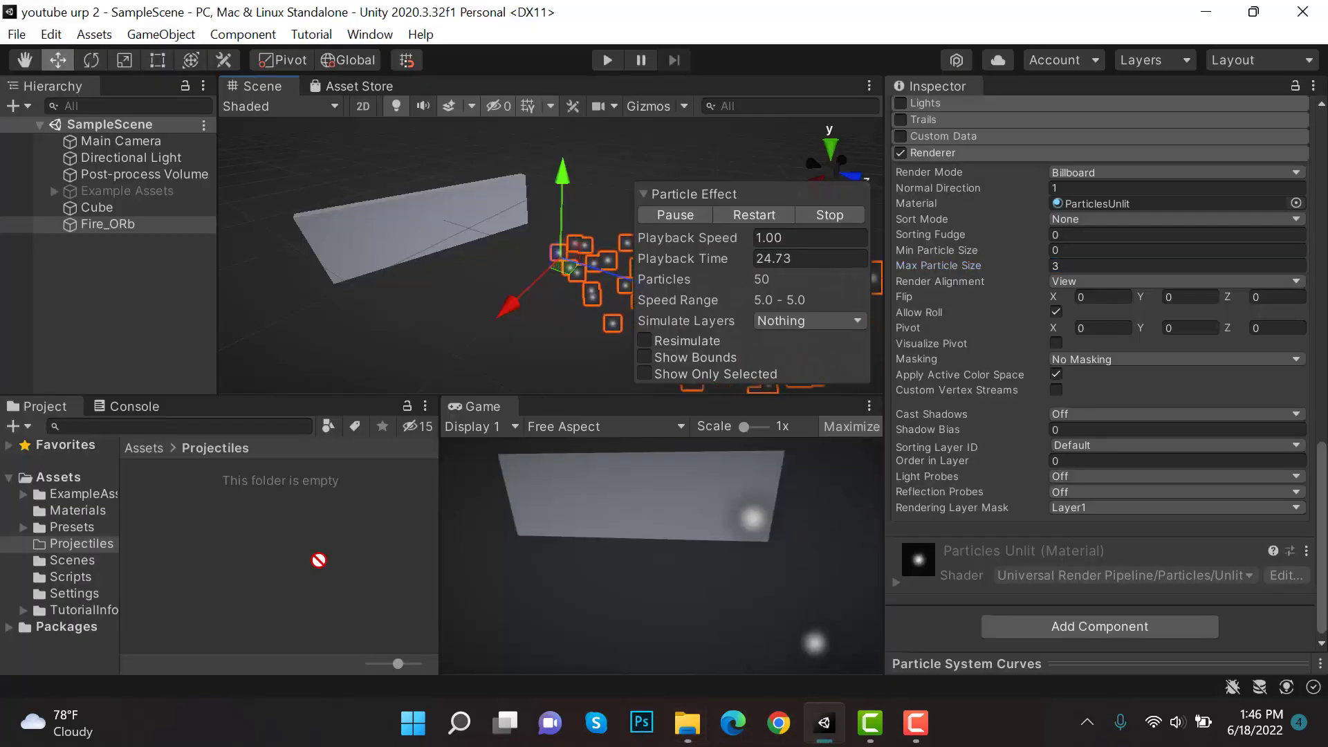
left_click_drag(825, 723, 296, 579)
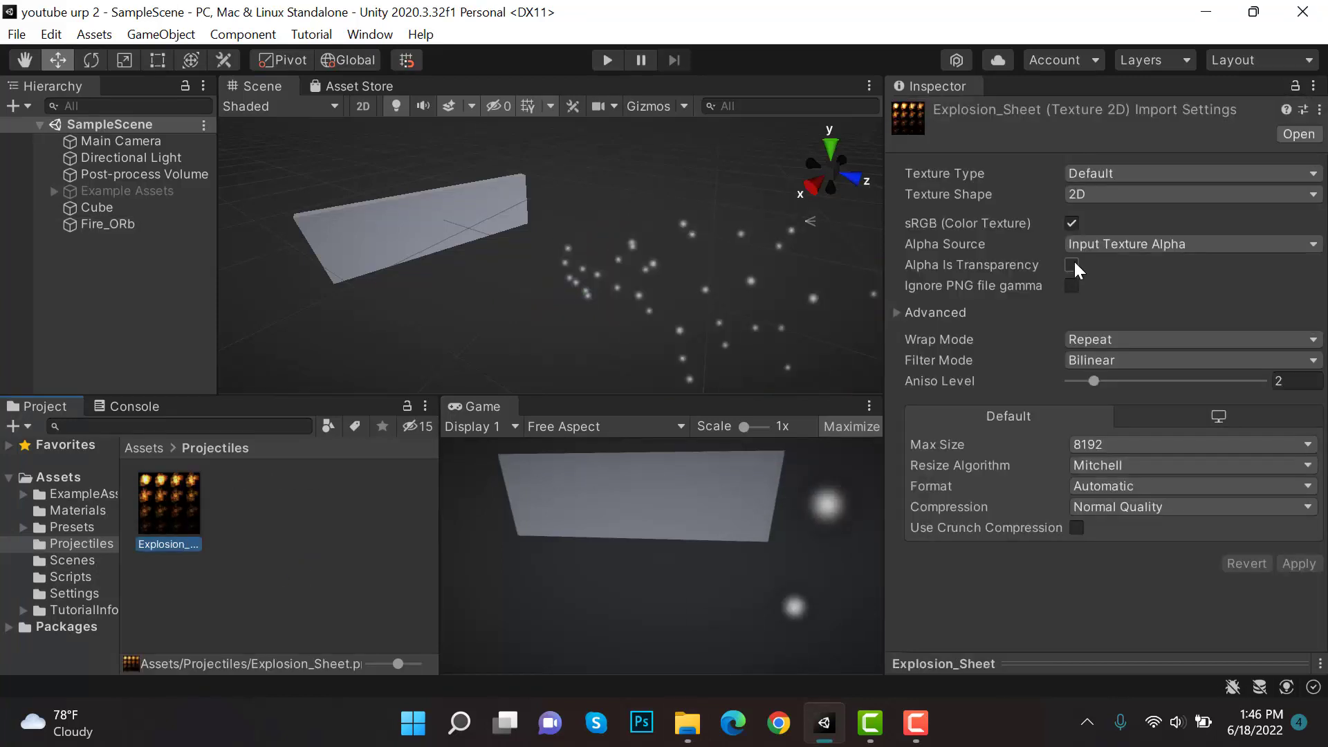
left_click(1072, 264)
left_click(1299, 564)
Step: Create a material named FireSheet_Mat in the Projectiles folder
left_click(304, 527)
right_click(301, 505)
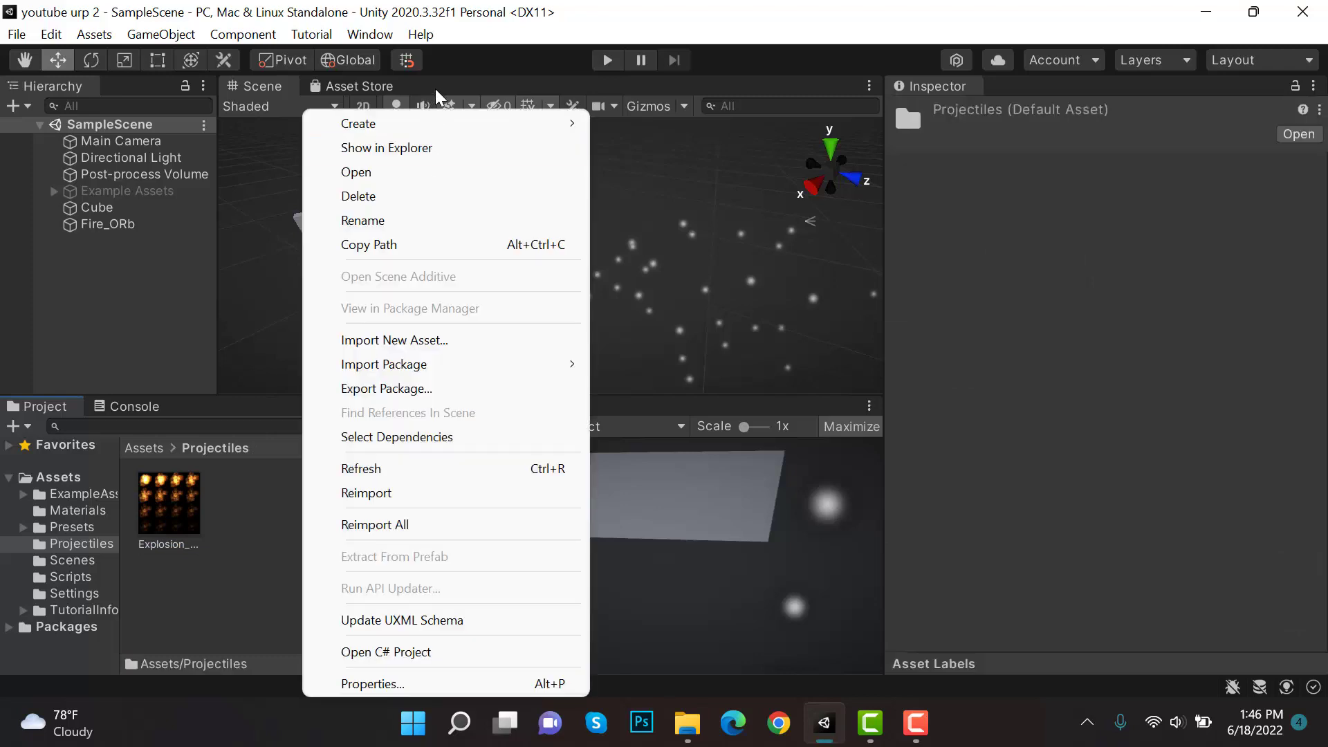
mouse_move(449, 125)
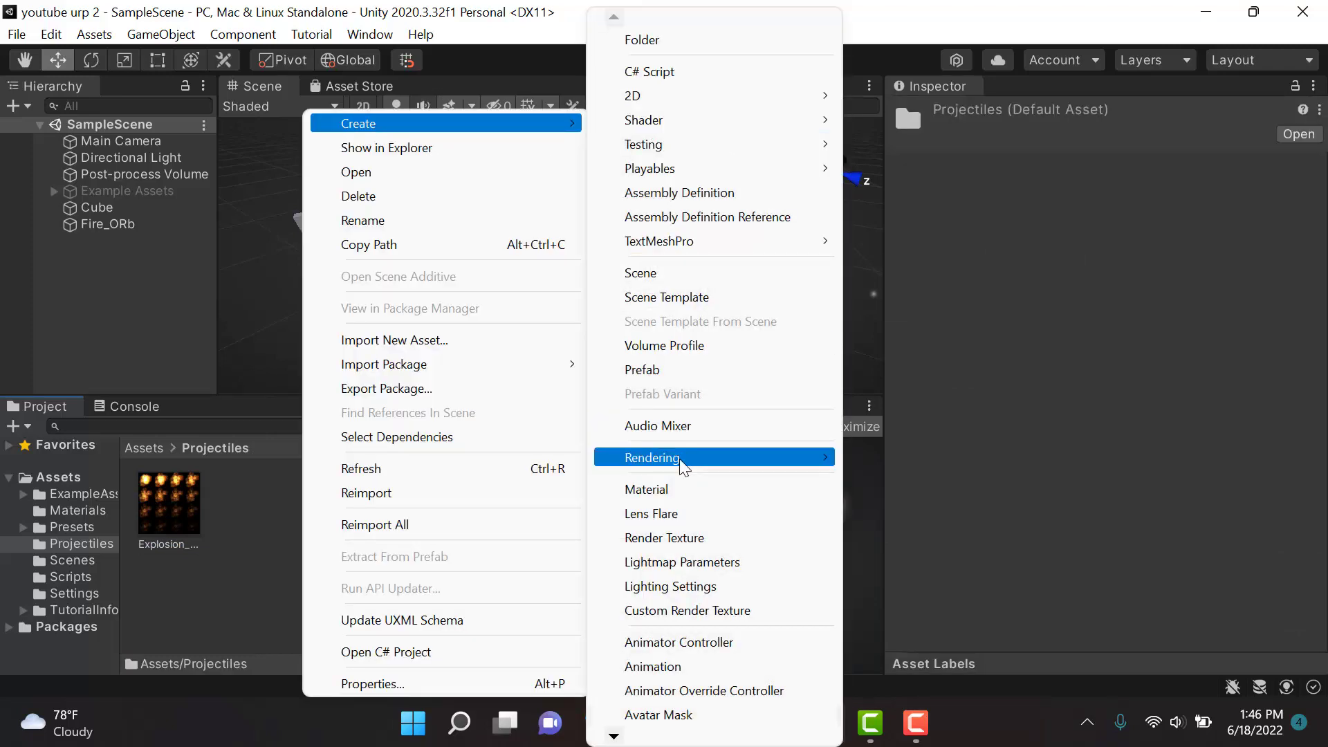
mouse_move(679, 459)
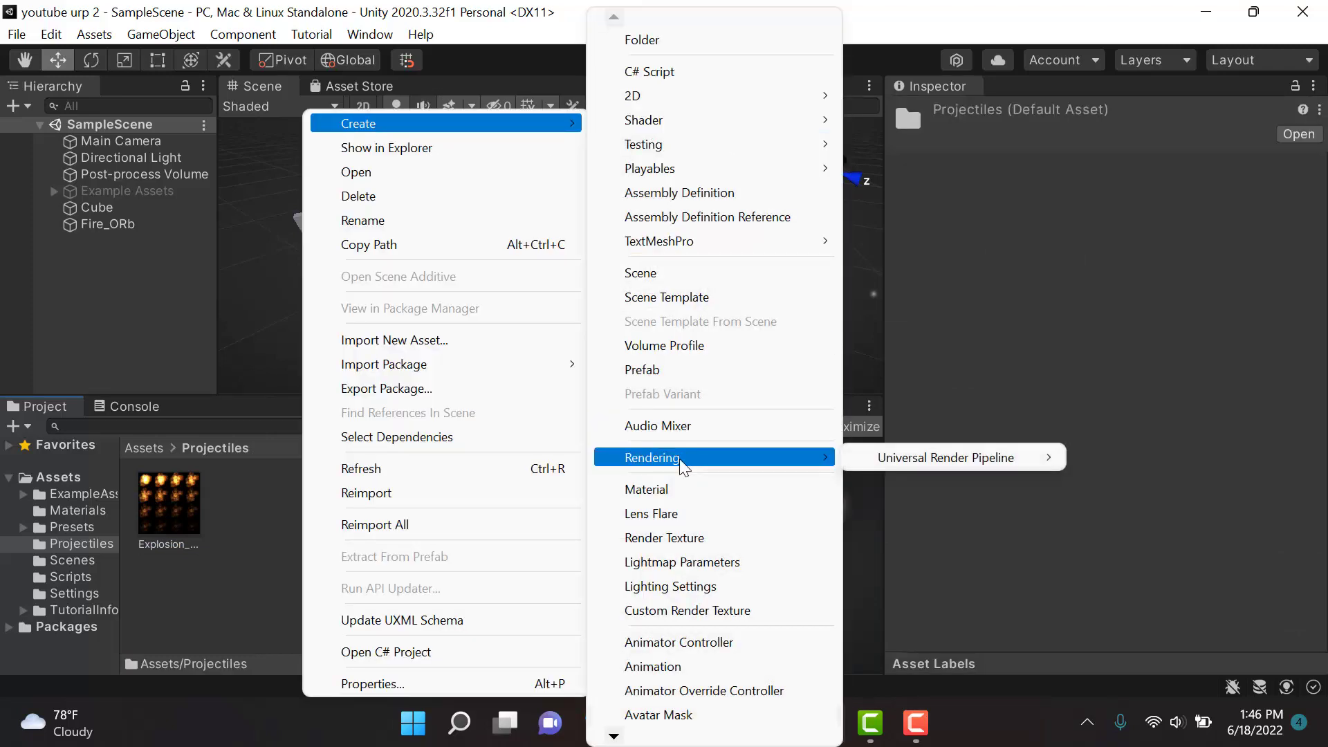
left_click(703, 497)
type("Fire")
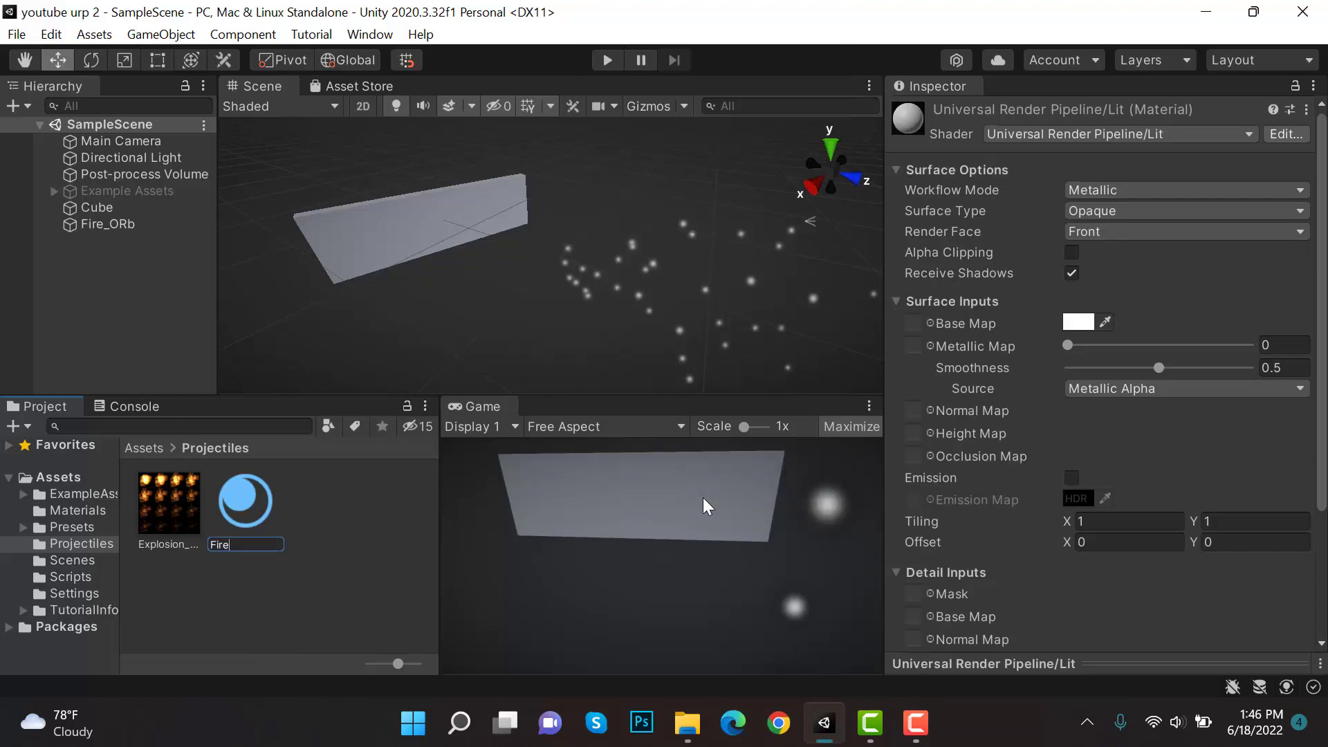
type("Sheet_Mat")
key("Return")
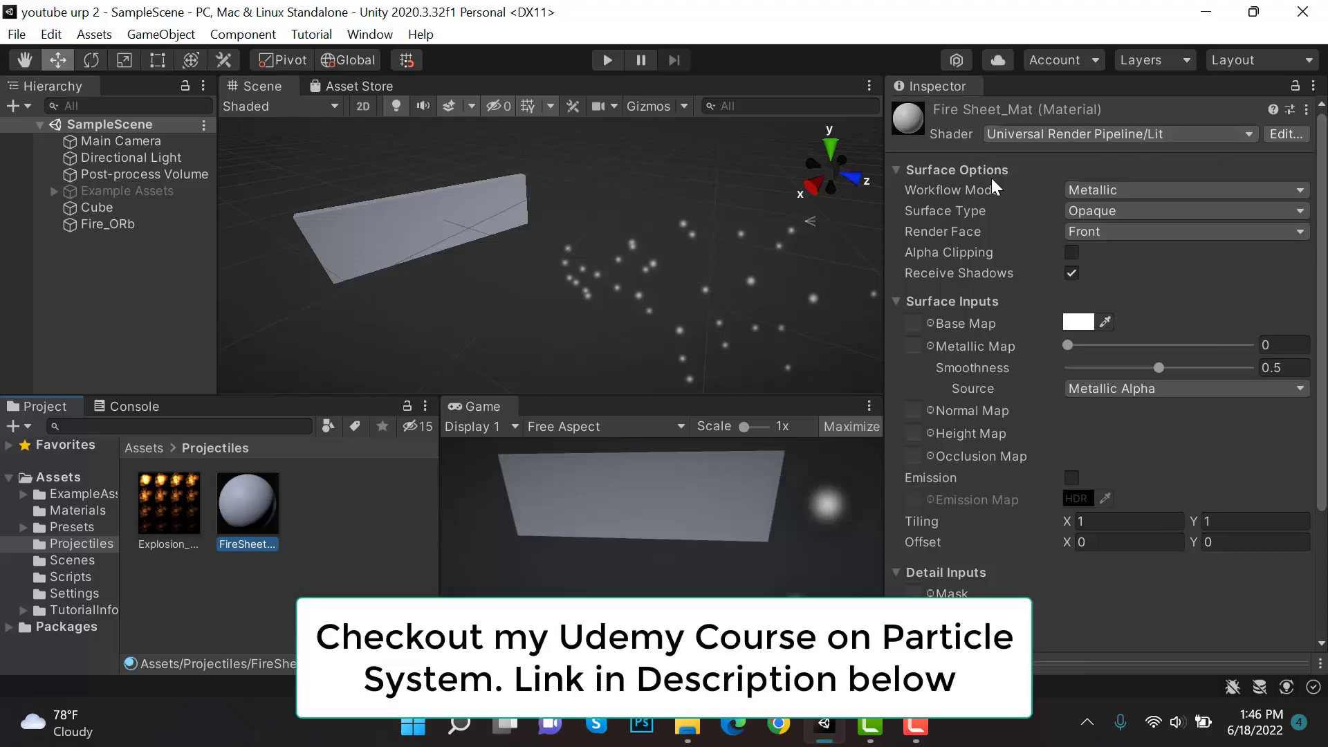
Step: View the frames in the Explosion_Sheet image and set FireSheet_Mat's shader to Legacy Shaders/Particles/Additive
left_click(144, 520)
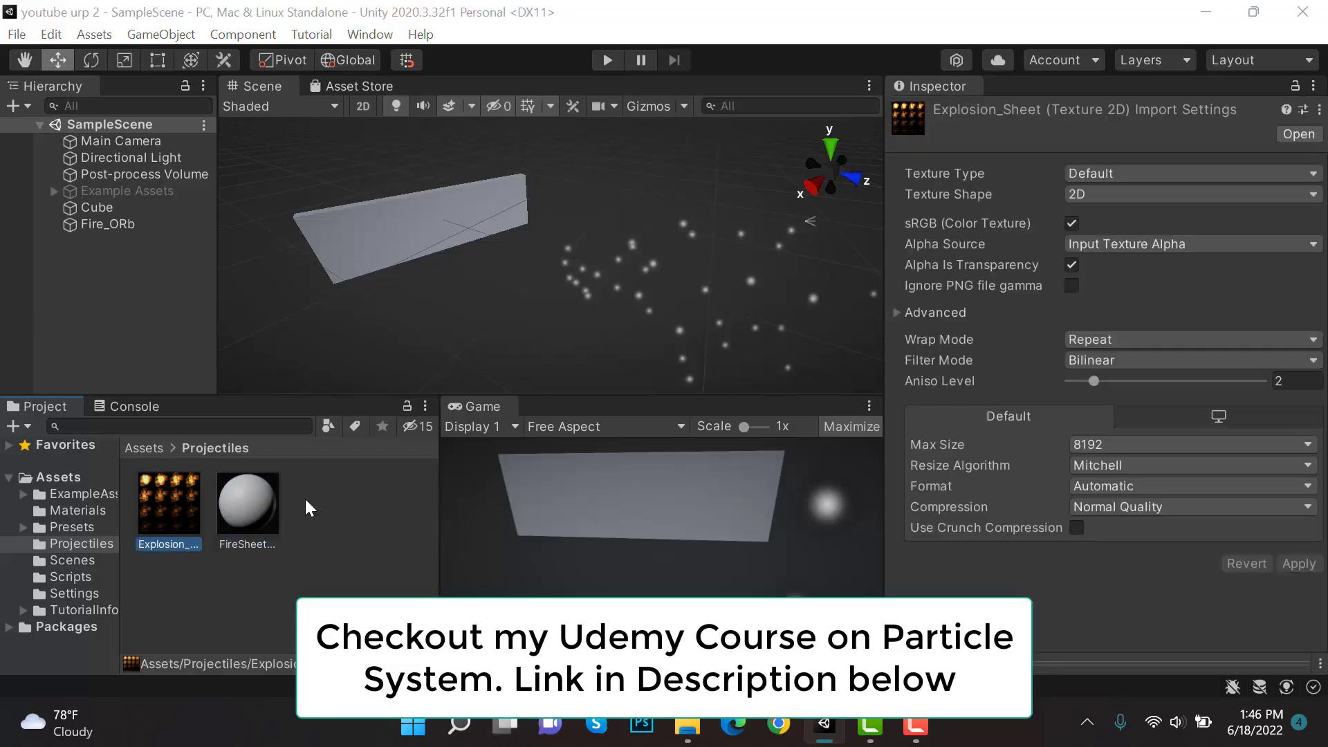
scroll(771, 424, "up", 3)
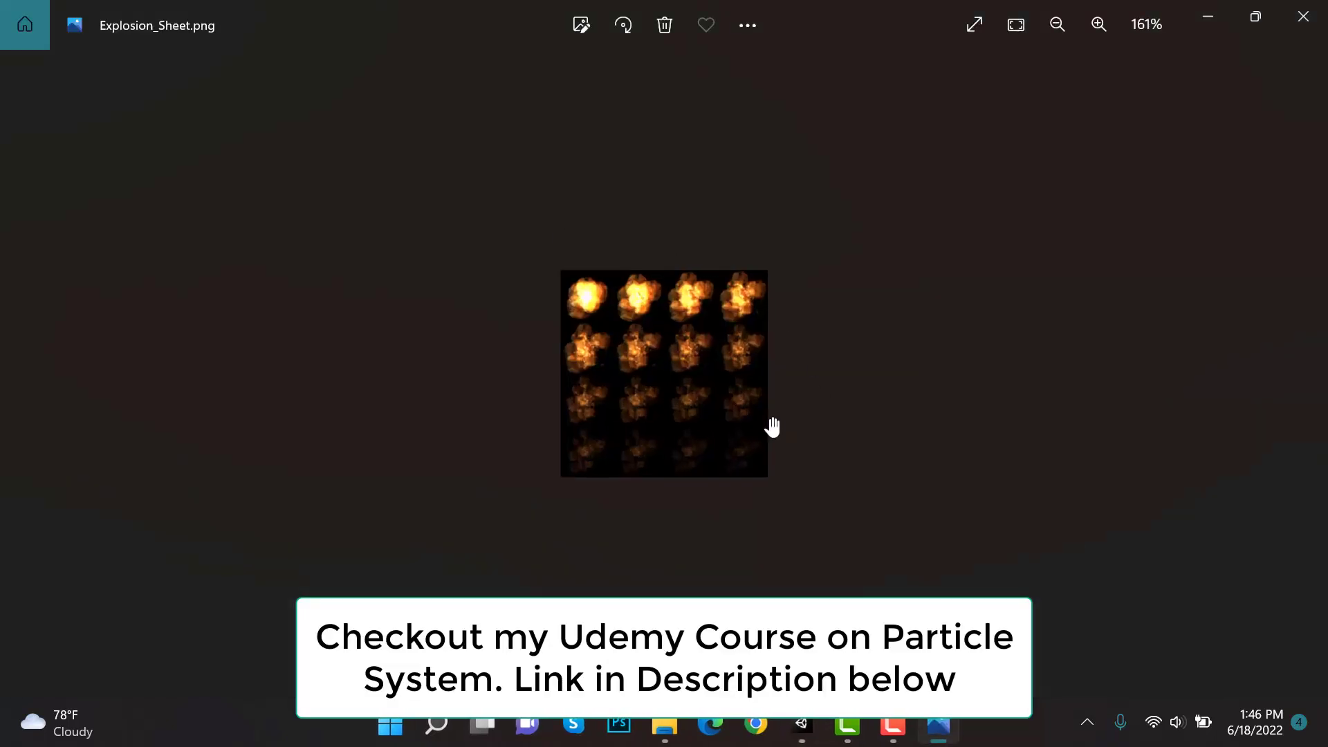
left_click(1303, 16)
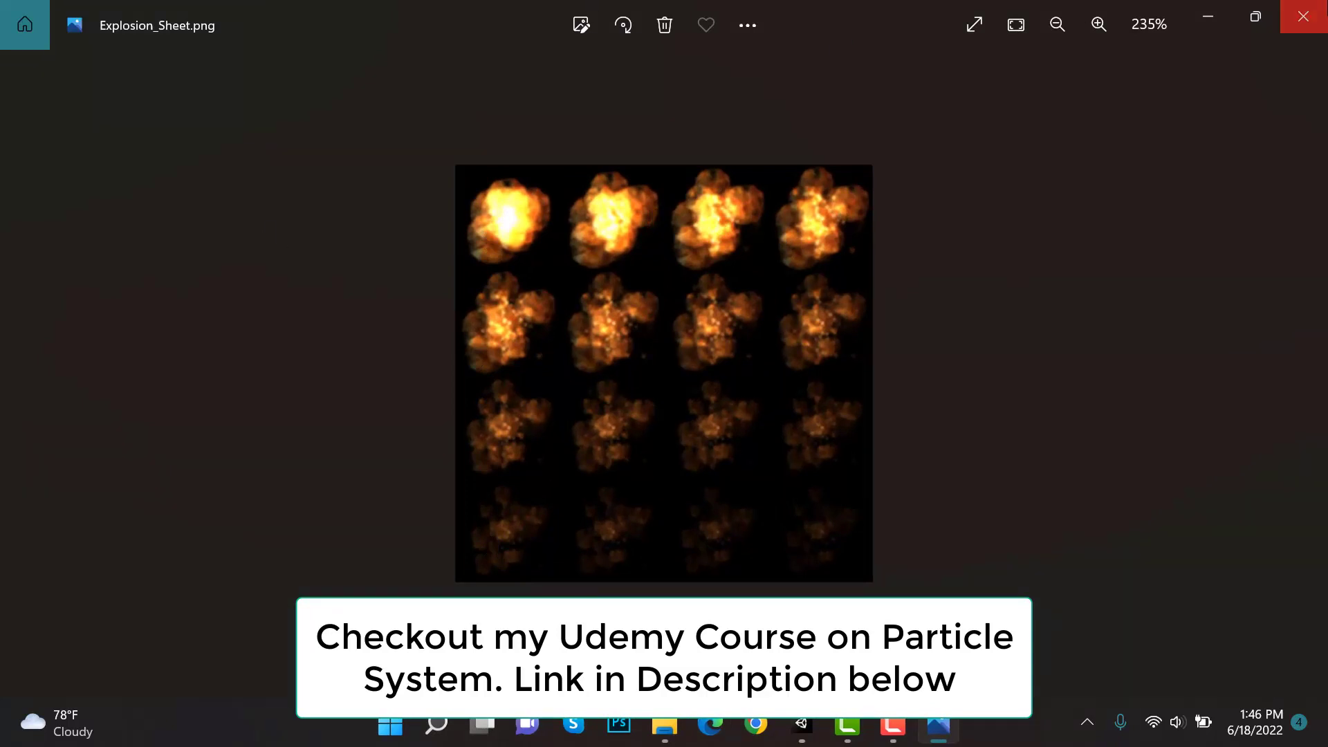
left_click(268, 524)
left_click(1180, 130)
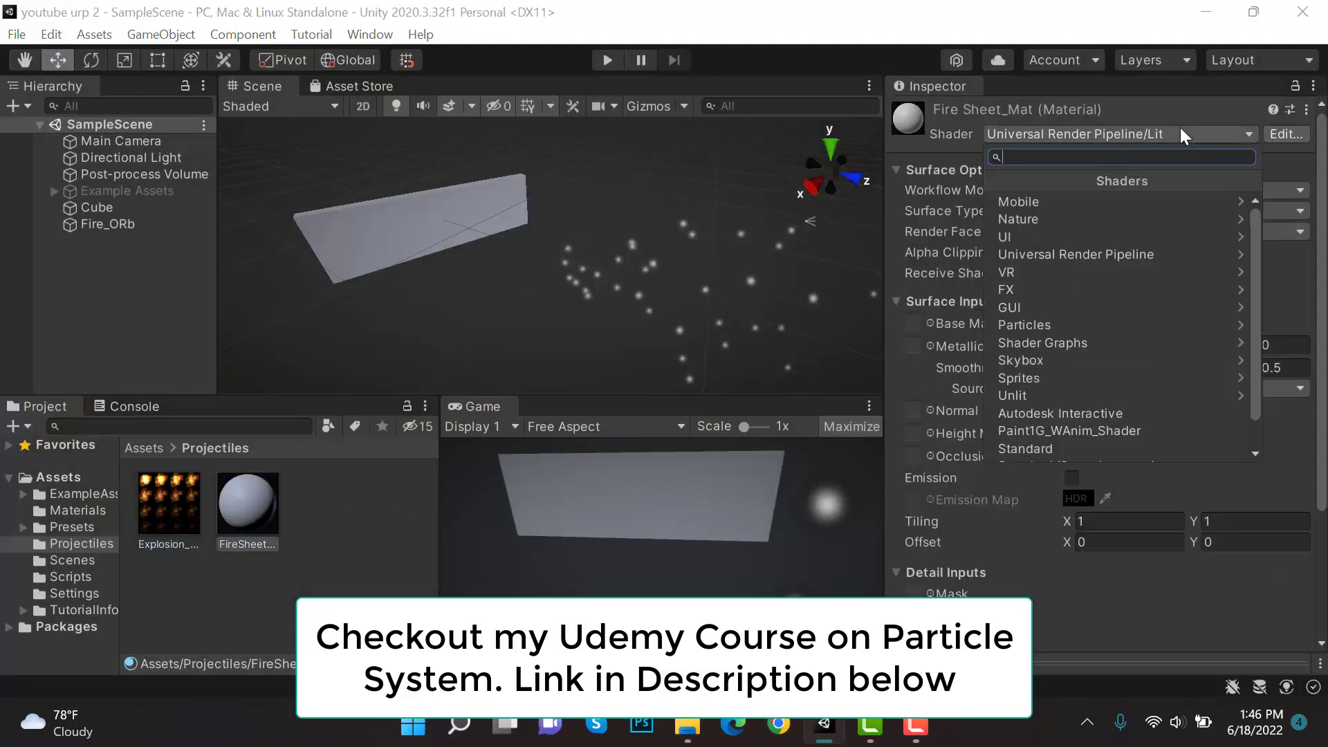
scroll(1100, 435, "down", 2)
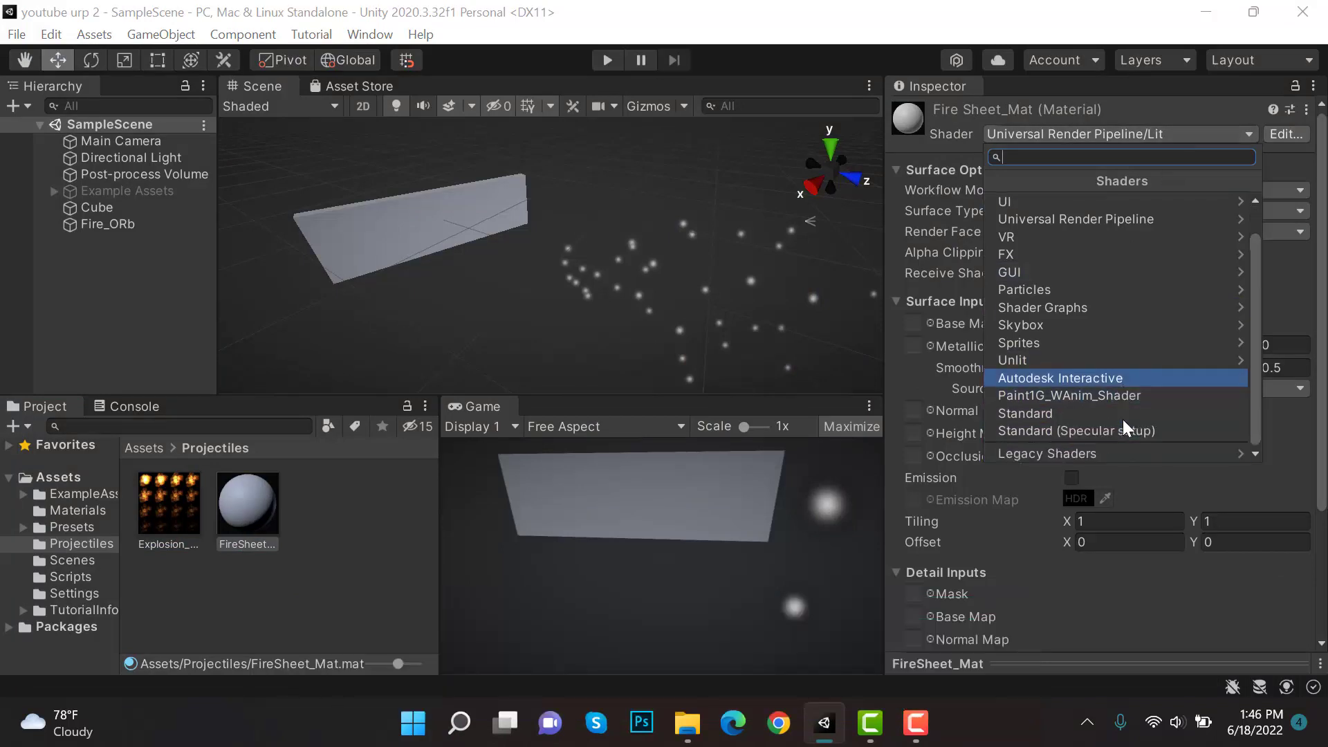
left_click(1107, 451)
left_click(1085, 360)
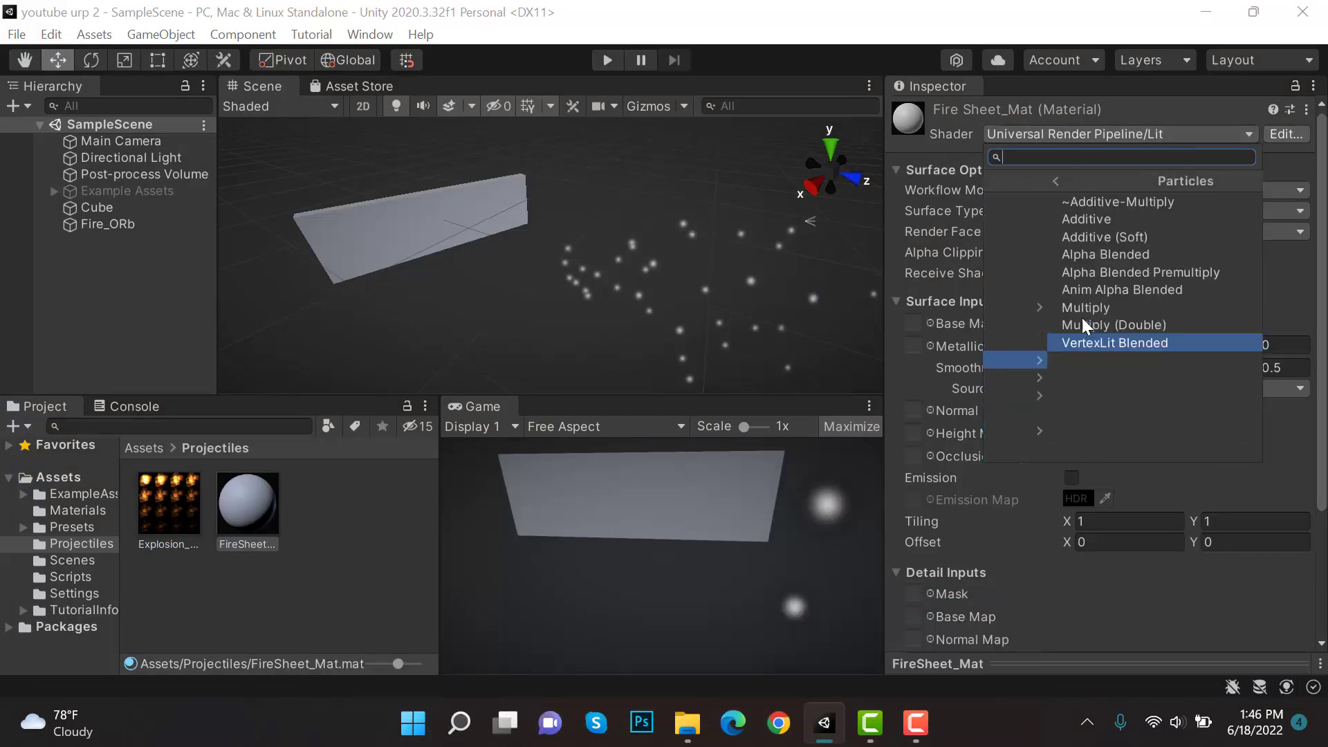
left_click(1053, 221)
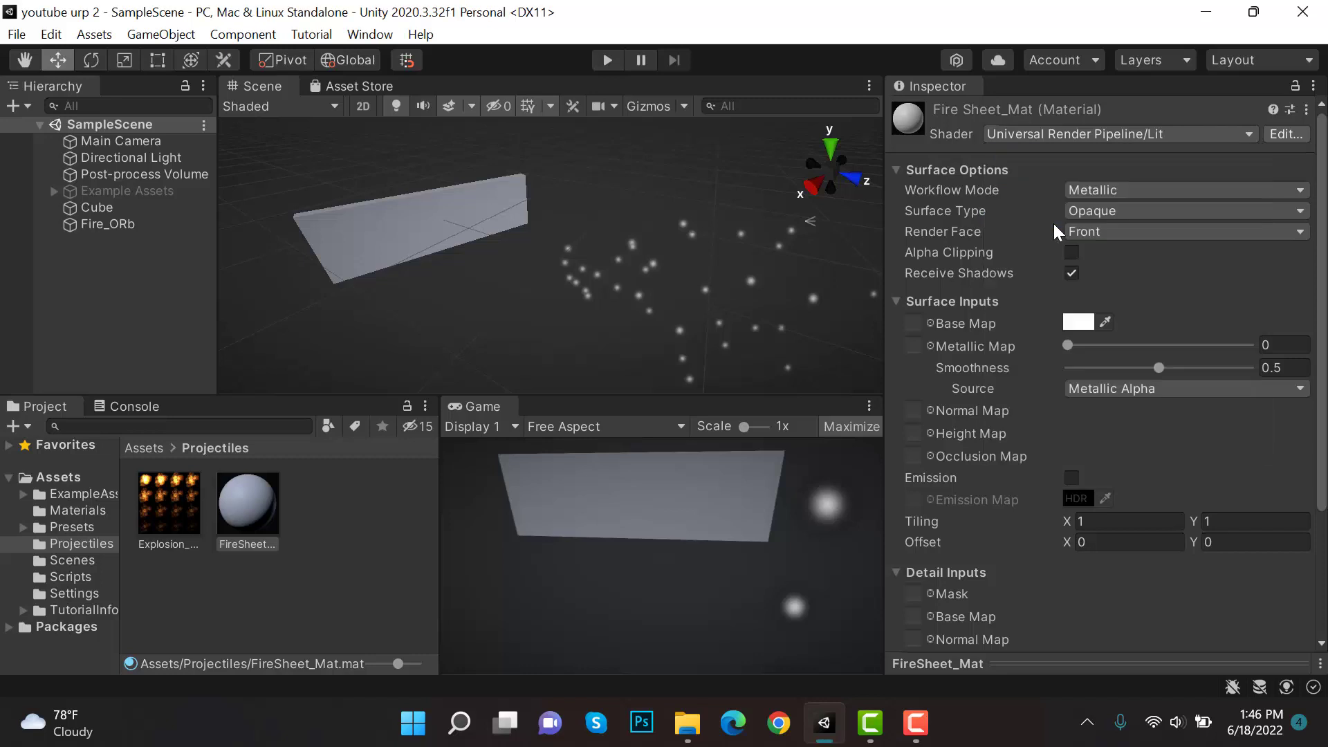
Step: Assign Explosion_Sheet as FireSheet_Mat's texture and apply the material to Fire_ORb, pausing the restarted particle preview
left_click_drag(173, 510, 1298, 223)
left_click_drag(248, 503, 148, 231)
left_click(147, 230)
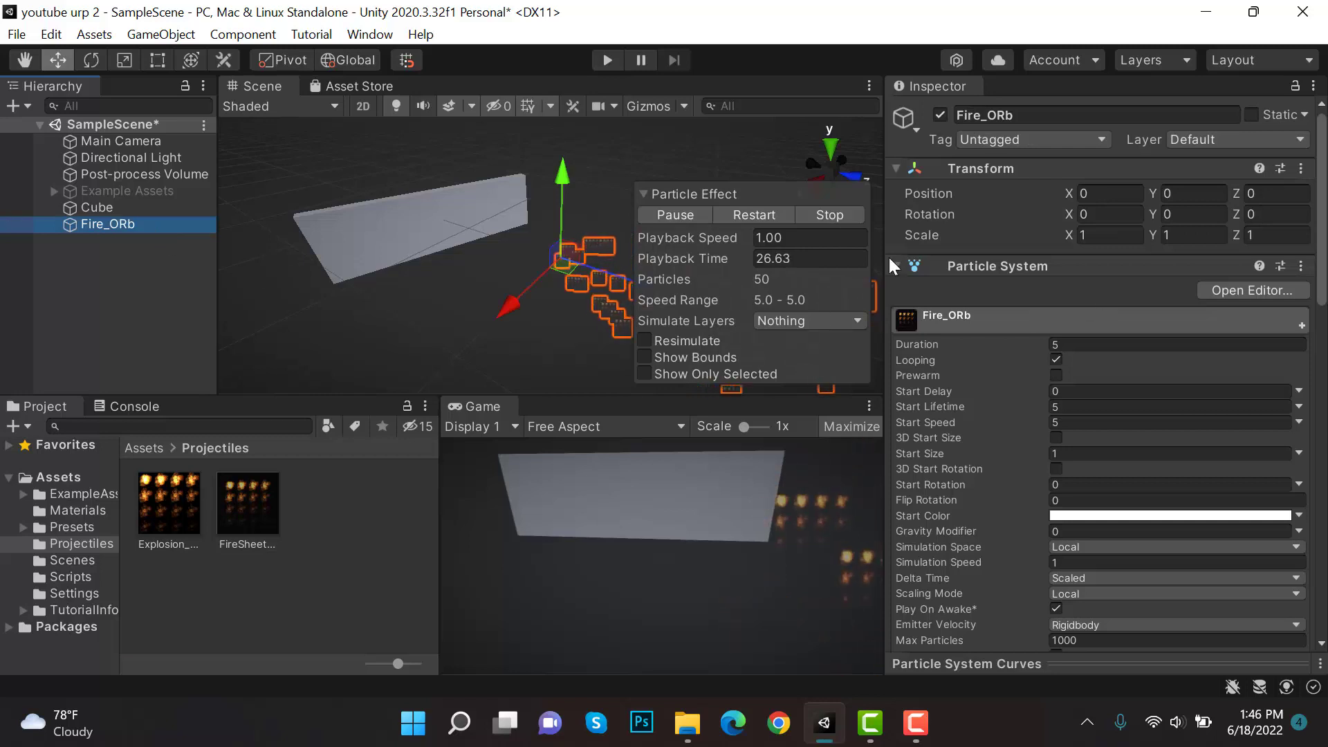
left_click(750, 213)
left_click(678, 210)
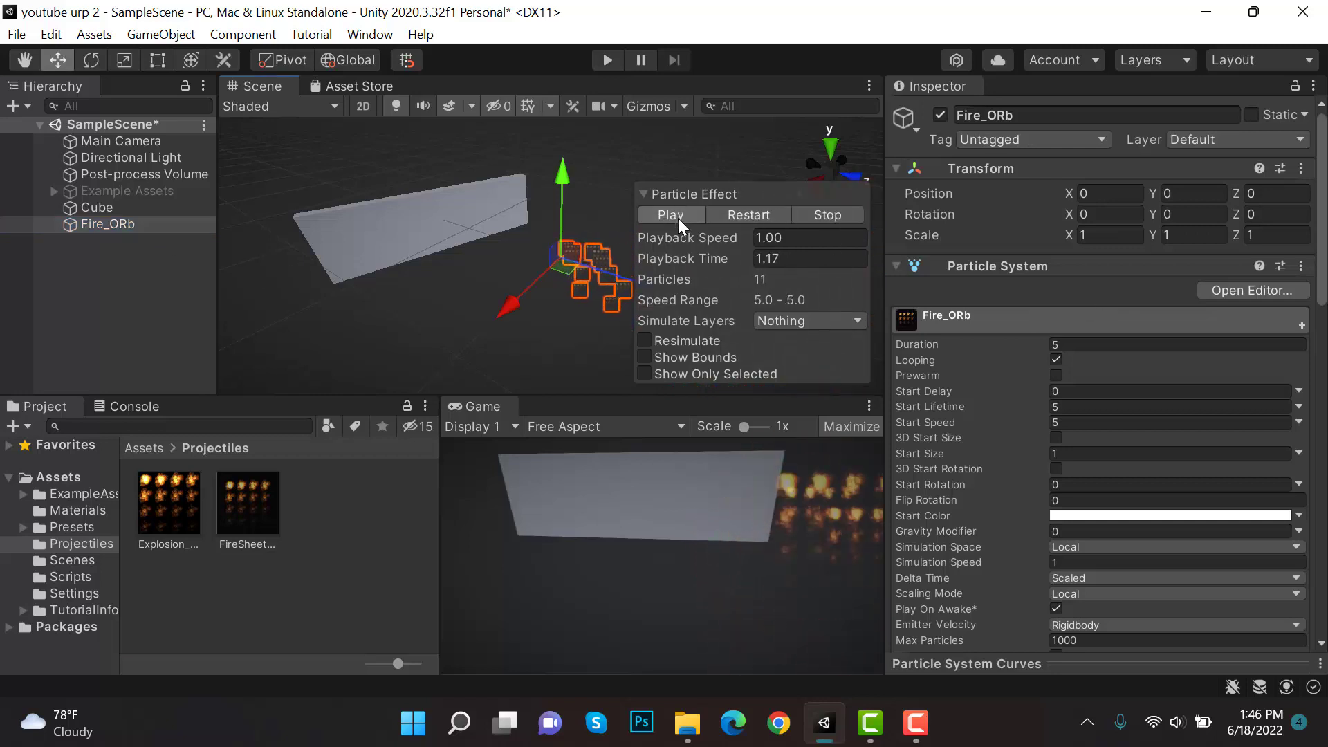
Step: Enable Texture Sheet Animation on Fire_ORb with Tiles set to X 4 and Y 4, and show its Frame over Time curve
scroll(1058, 297, "down", 15)
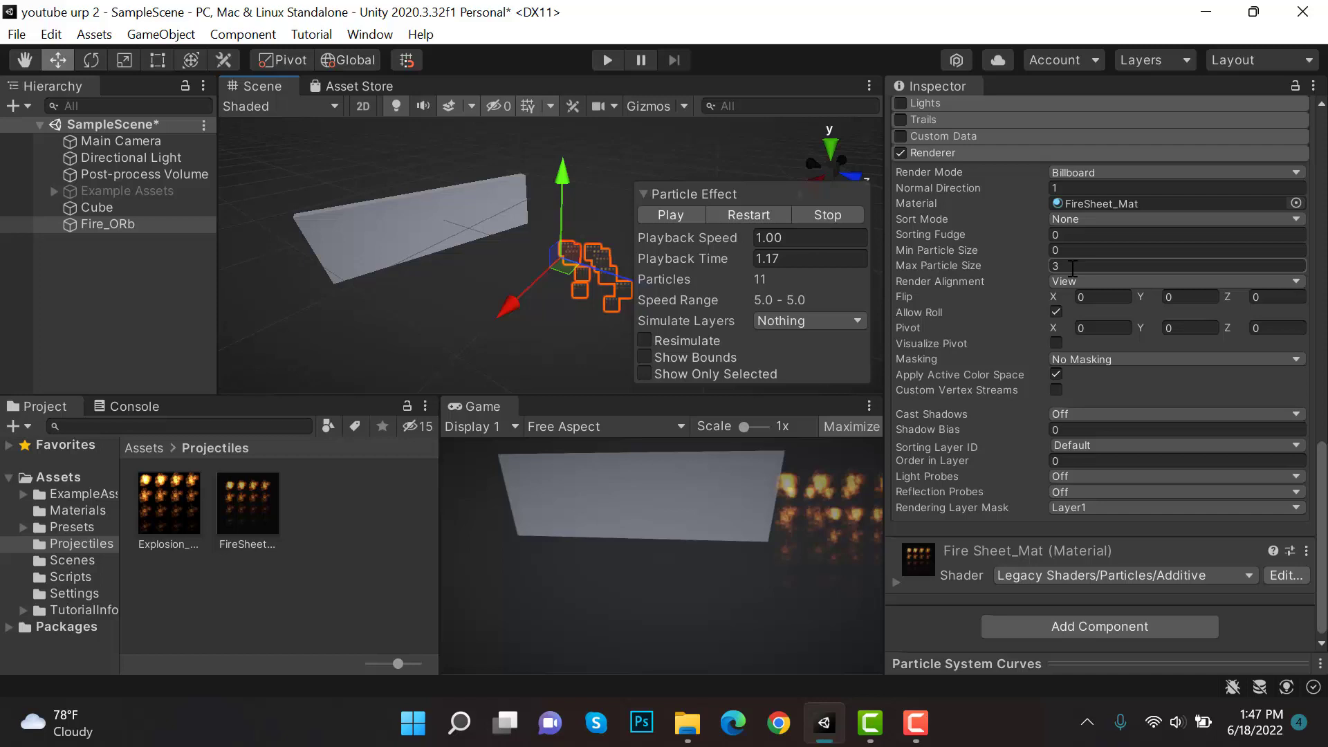
scroll(1072, 268, "up", 10)
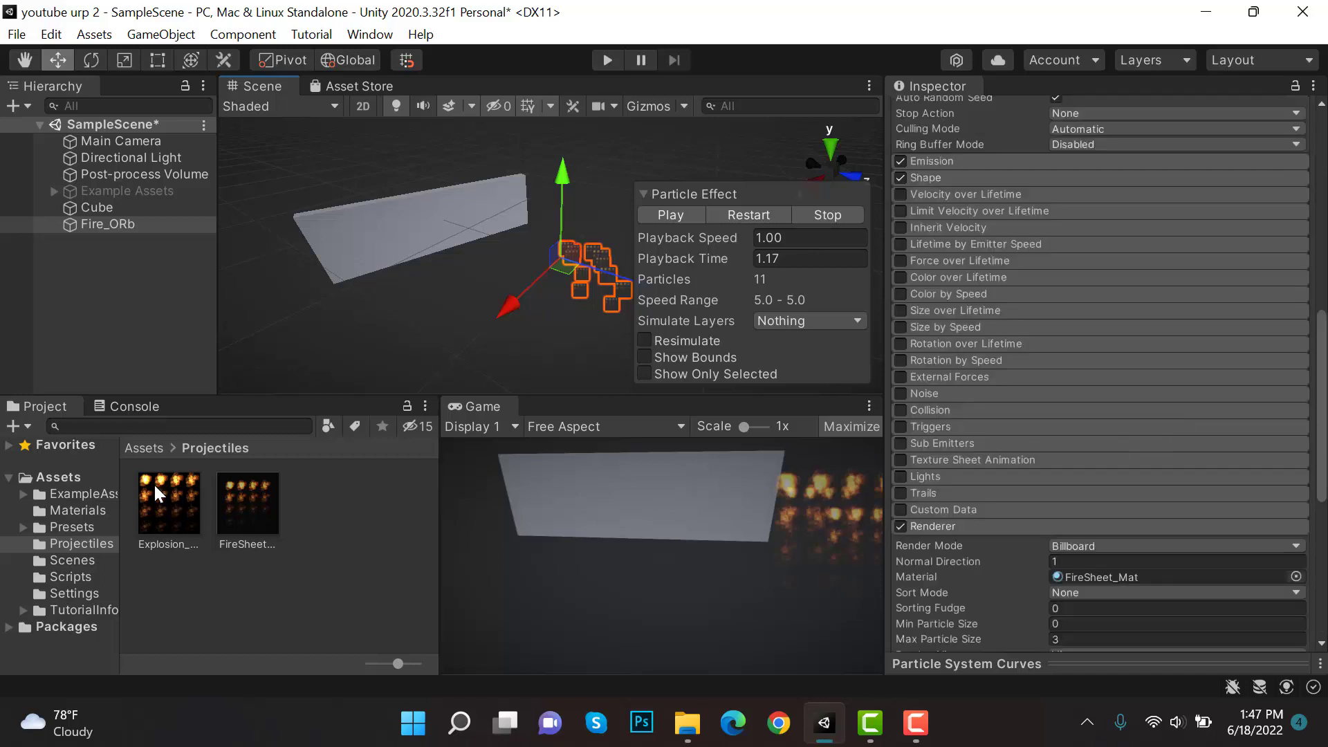
left_click(900, 460)
left_click(957, 459)
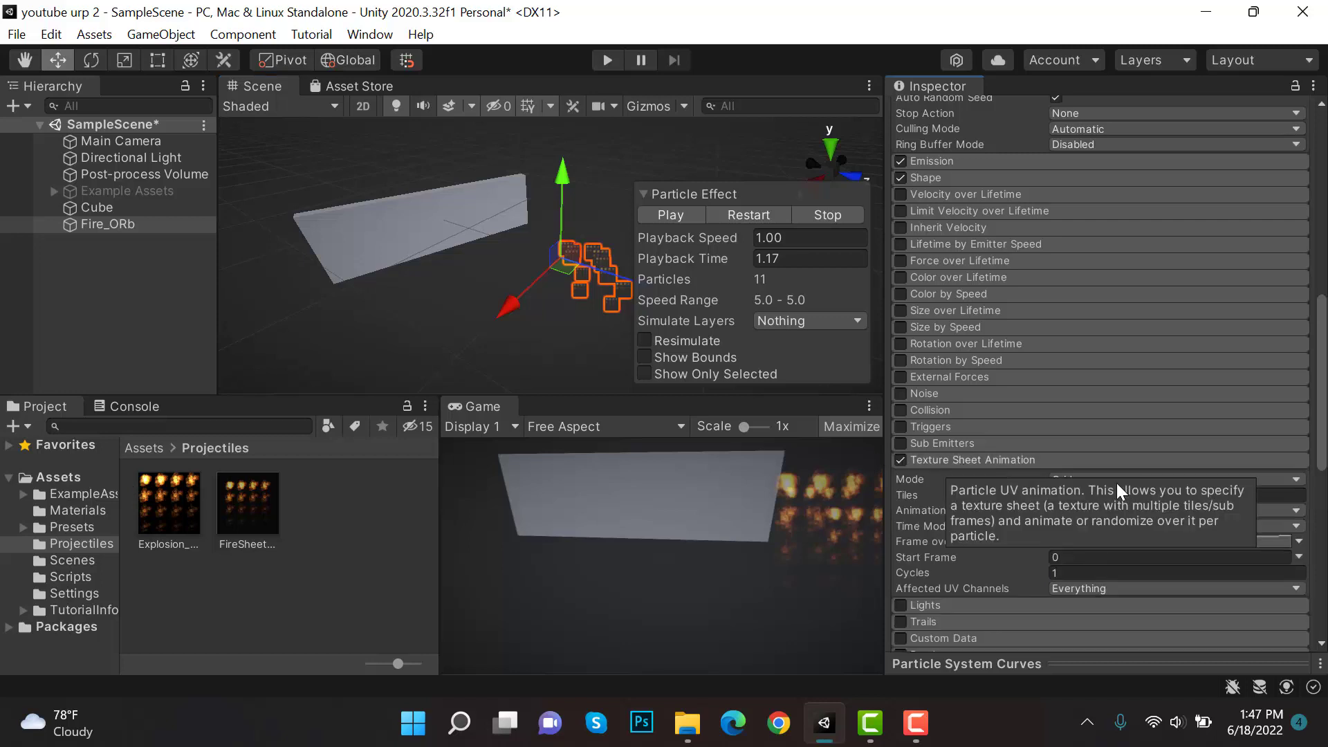
type("4")
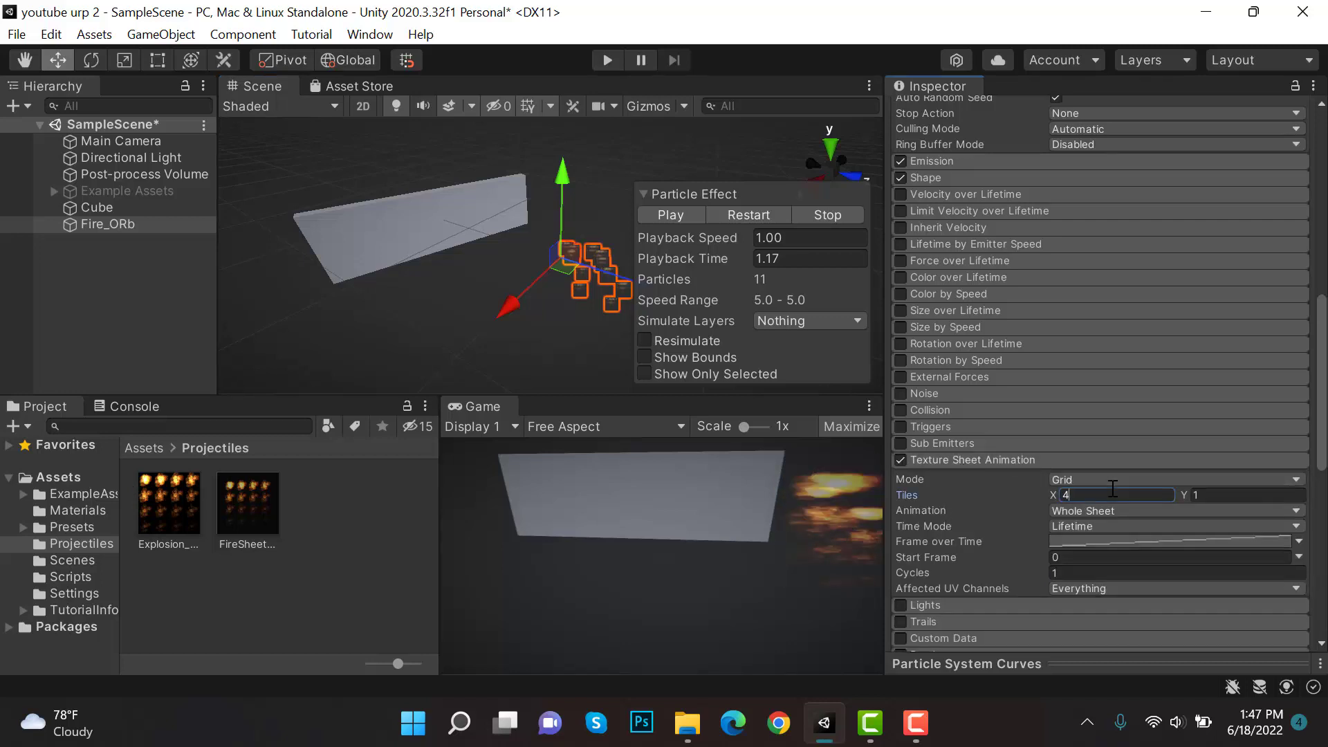
left_click(1273, 496)
type("4")
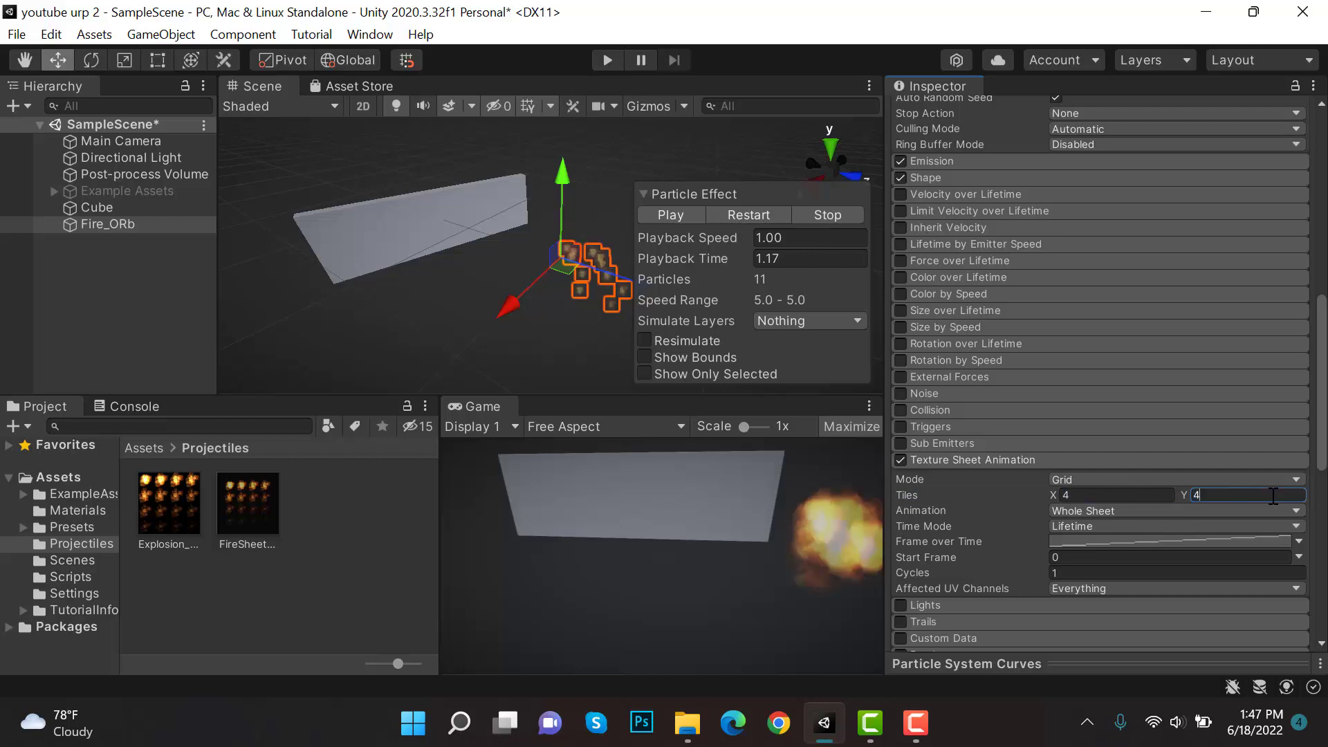
left_click(1130, 542)
Step: Restart and pause the Fire_ORb preview to inspect the animated fire particles, and collapse the Texture Sheet Animation settings
left_click(758, 213)
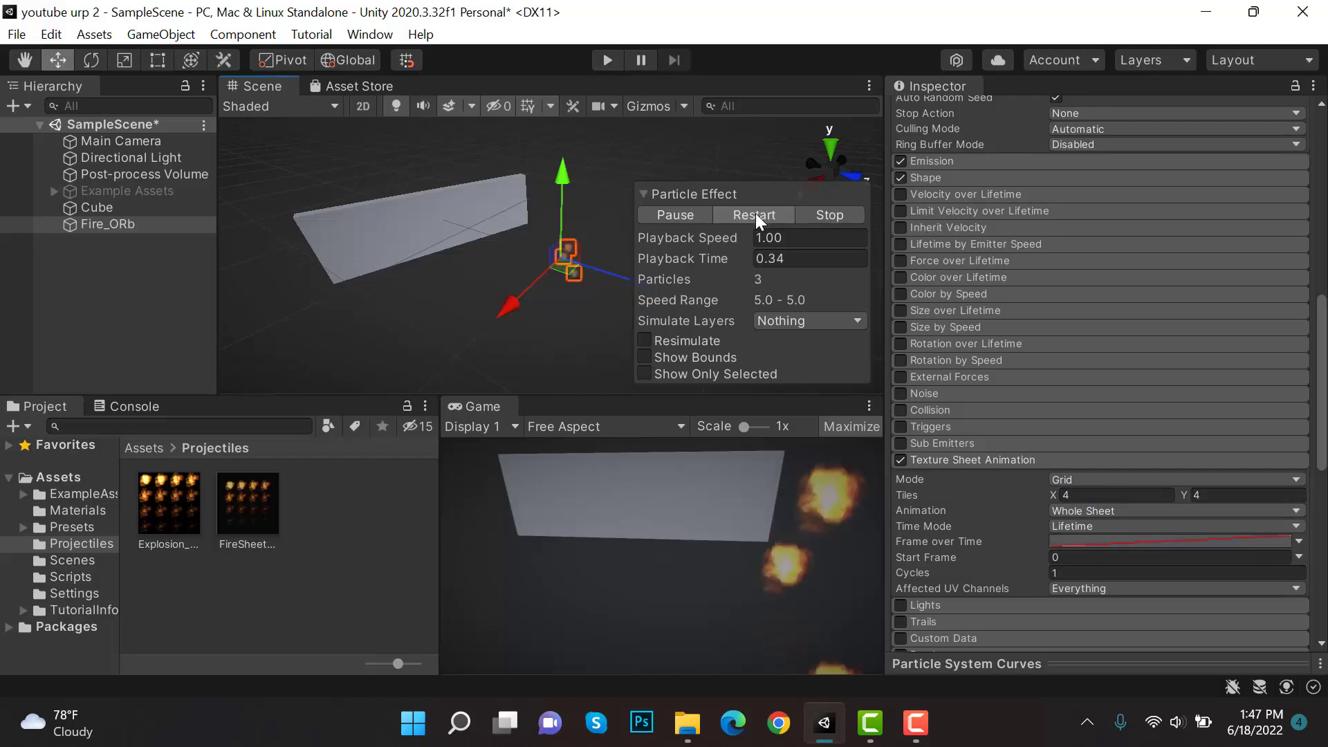
left_click(689, 211)
scroll(591, 288, "up", 5)
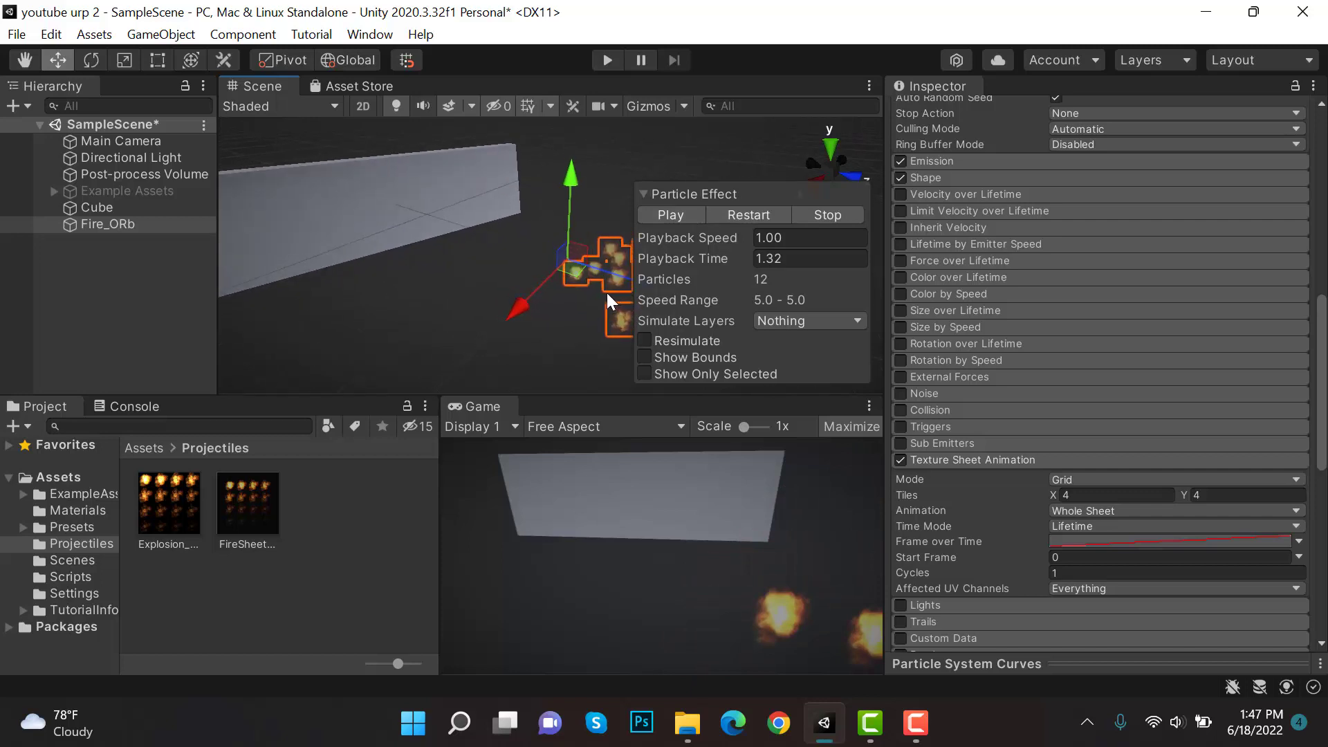
scroll(632, 273, "up", 5)
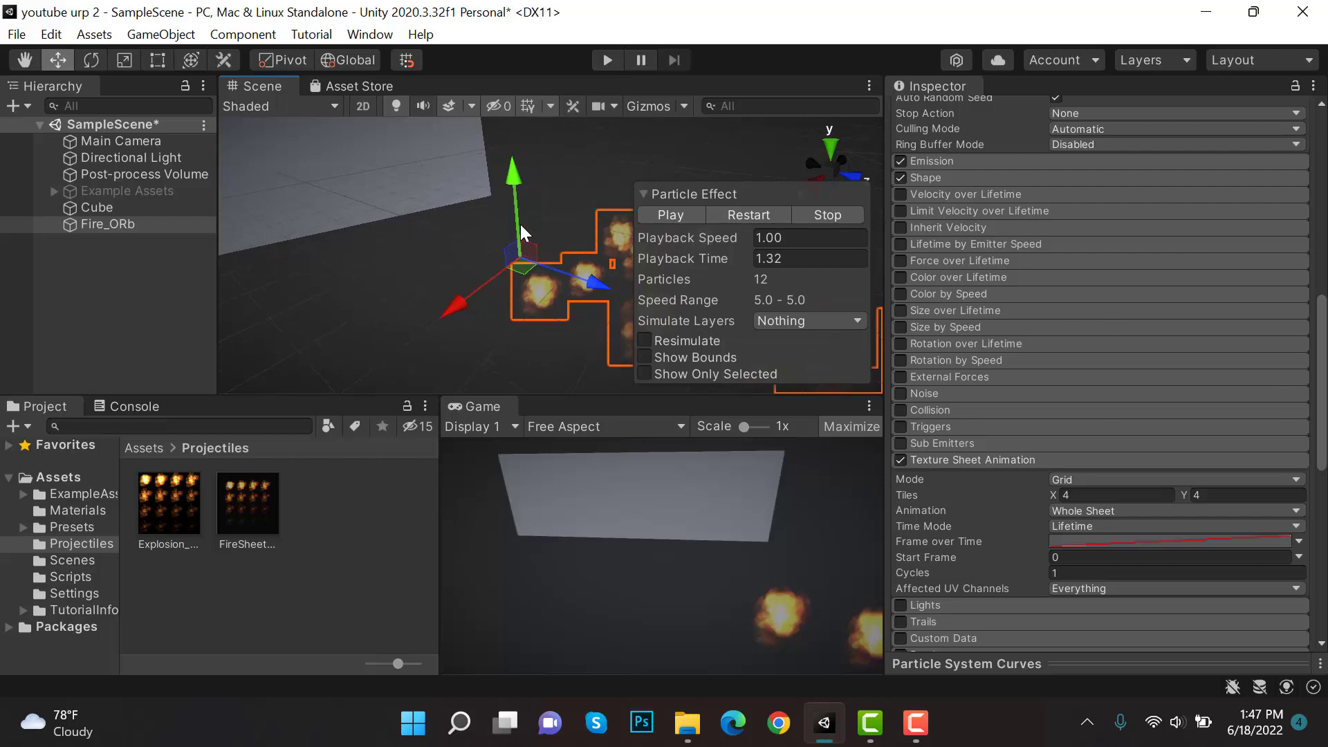
left_click(1036, 458)
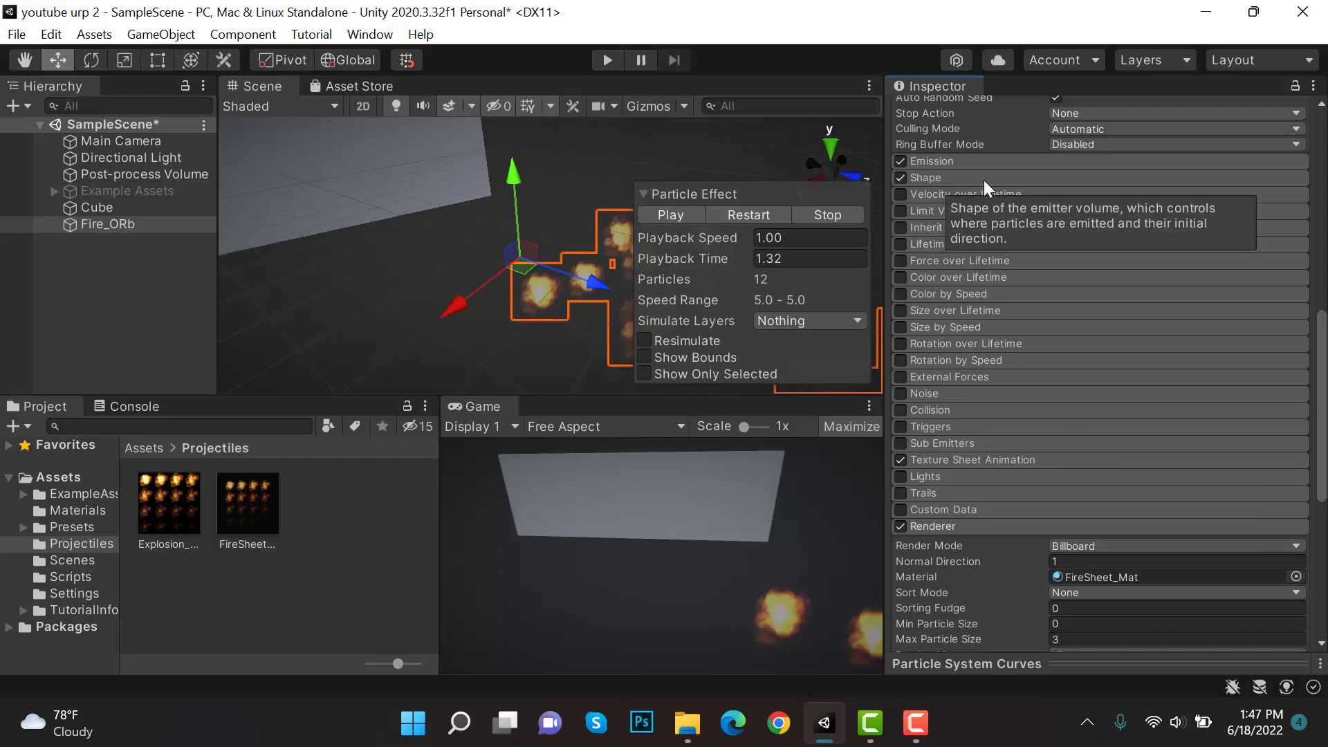
Step: Render Fire_ORb's particles as meshes using the Sphere mesh, and move the emitter to about X 0.66, Z -1.55 in the scene
left_click(1114, 545)
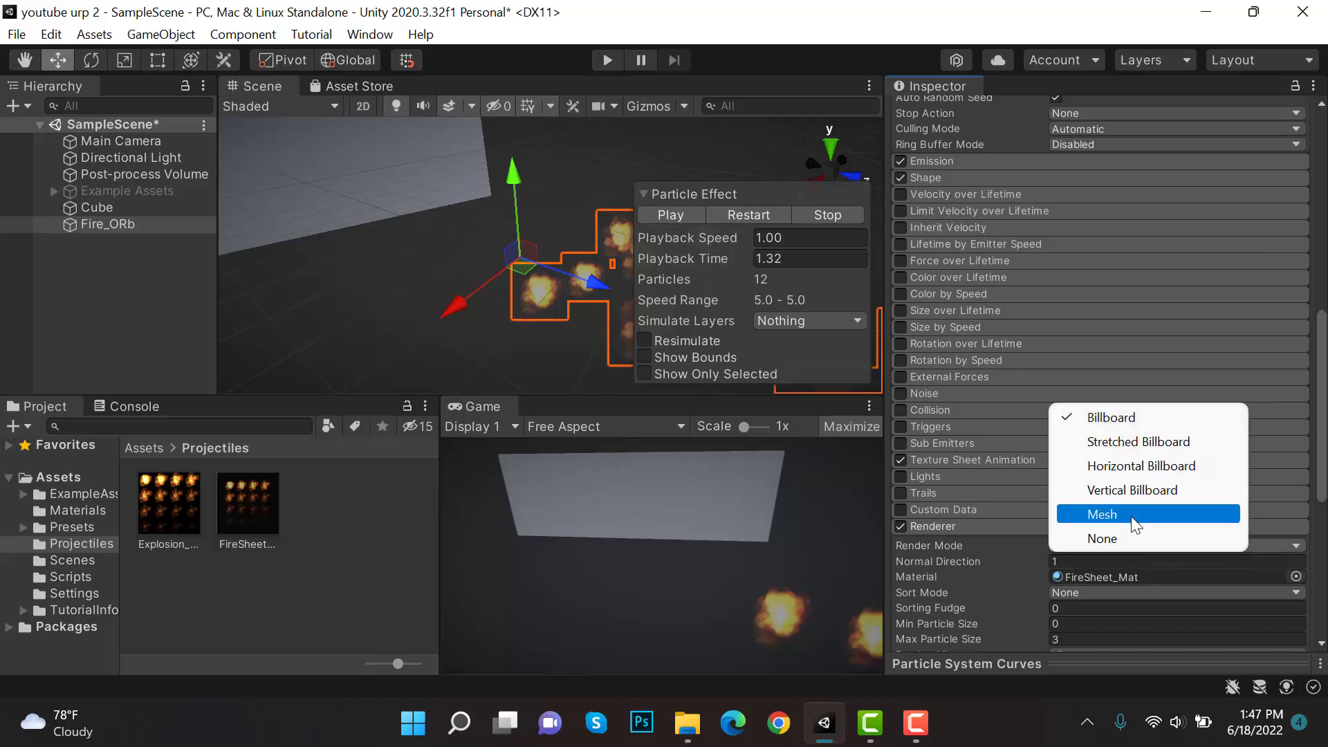
left_click(1131, 514)
scroll(1131, 516, "down", 3)
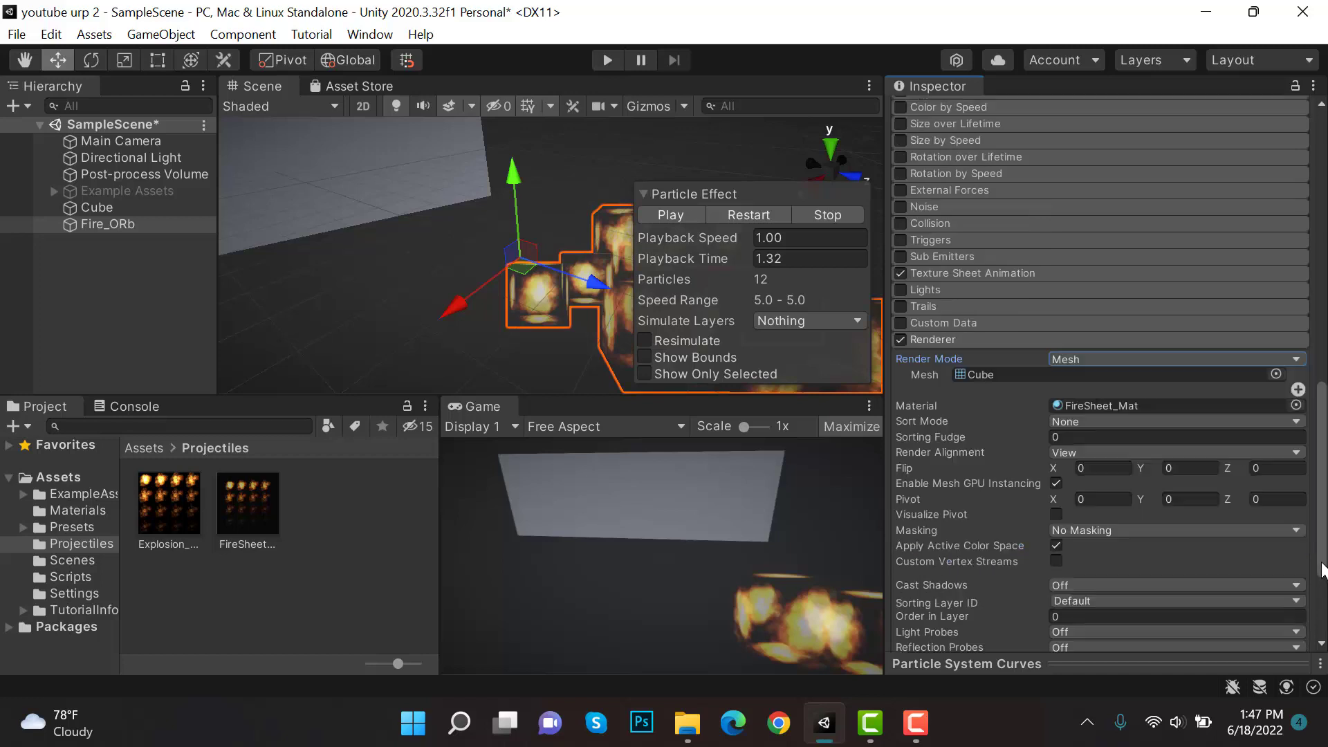
left_click(1276, 374)
left_click(768, 587)
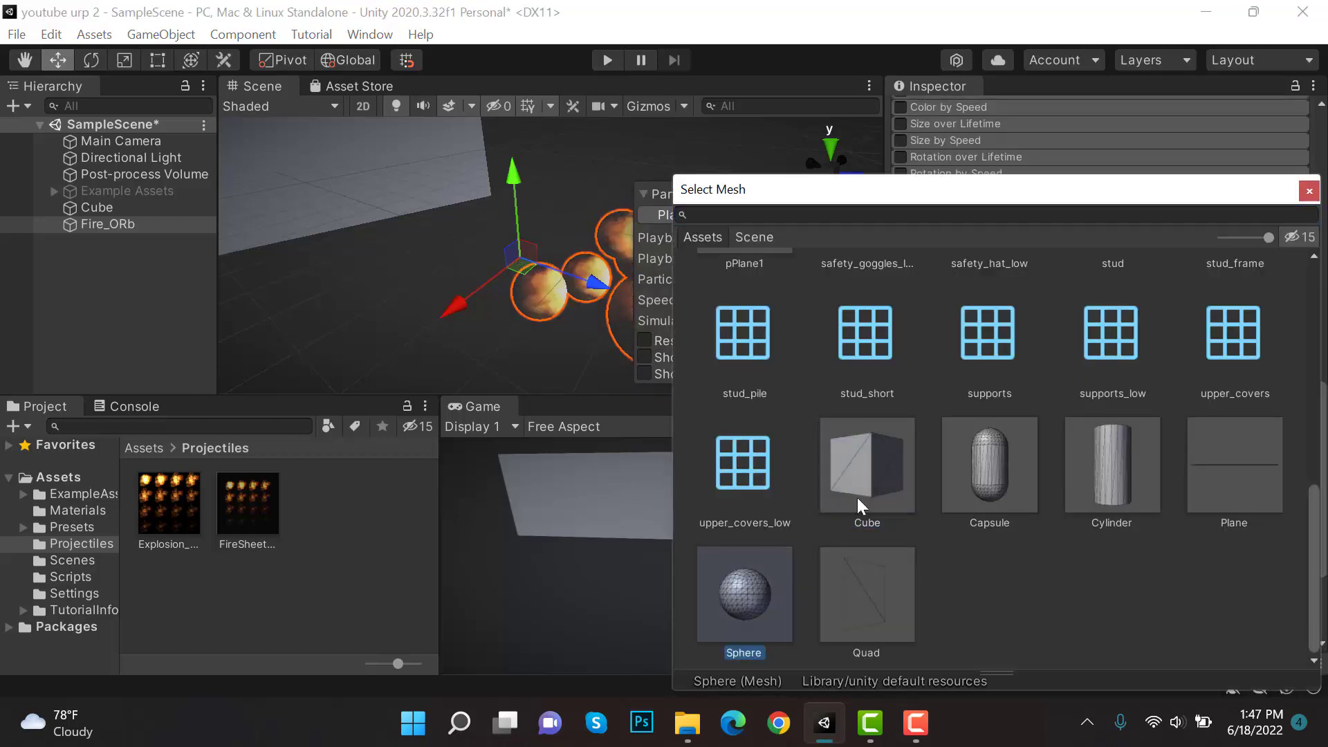
left_click(1308, 189)
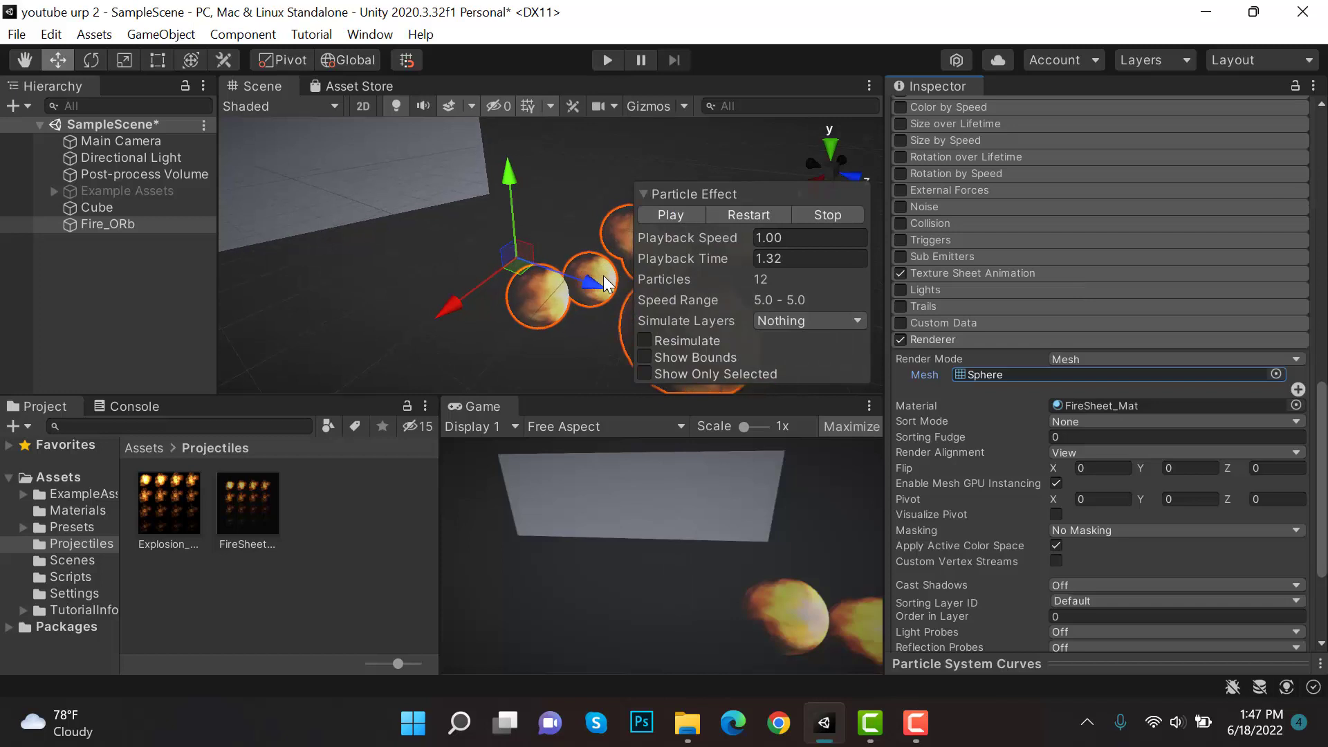
left_click_drag(892, 255, 981, 258)
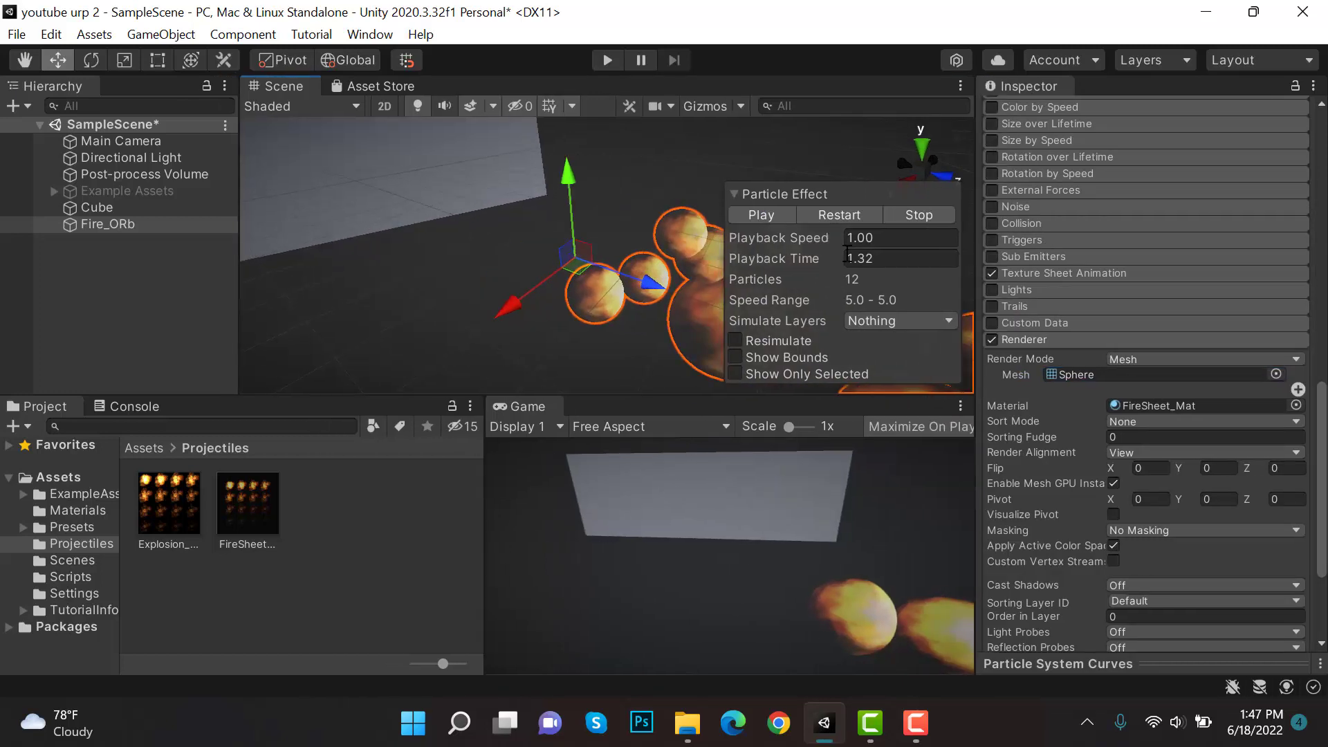
left_click_drag(508, 317, 549, 266)
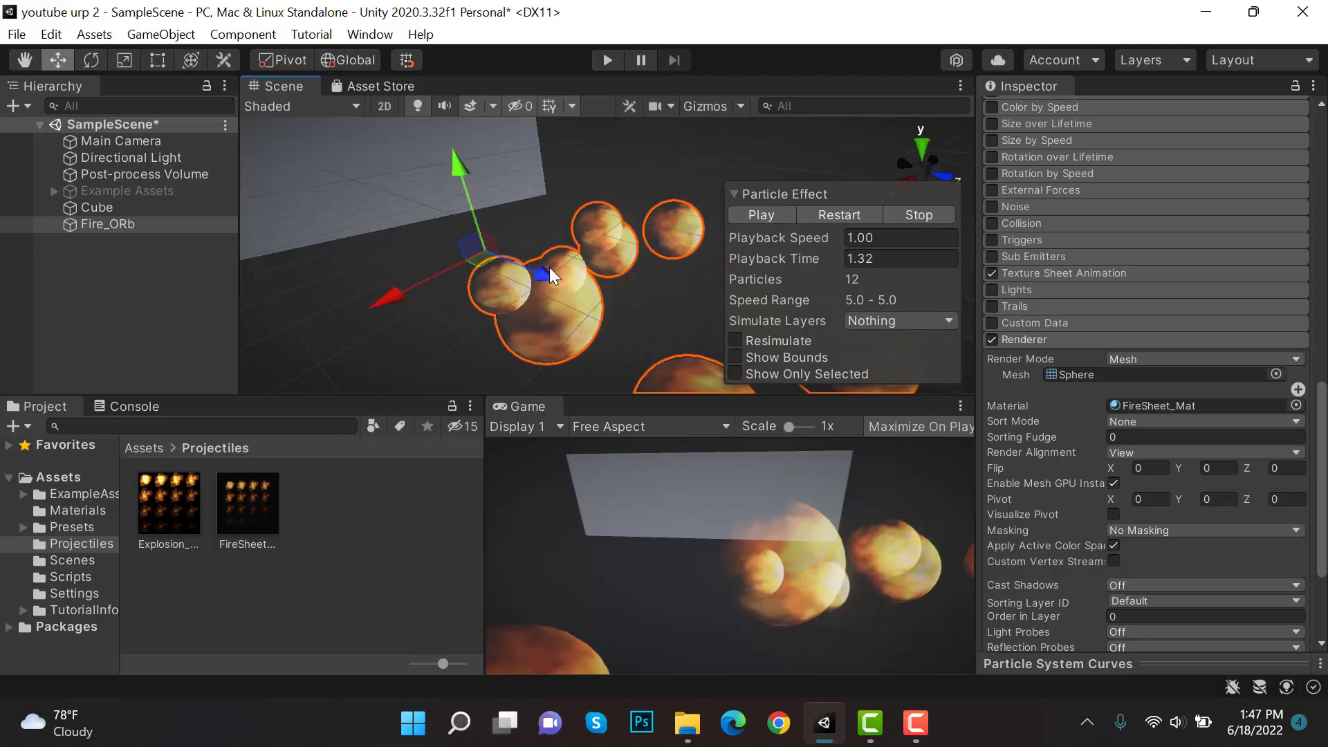
Step: Set Fire_ORb's particle system Duration to 1 and enable Prewarm
scroll(1318, 408, "up", 5)
scroll(1318, 408, "up", 10)
left_click(1154, 345)
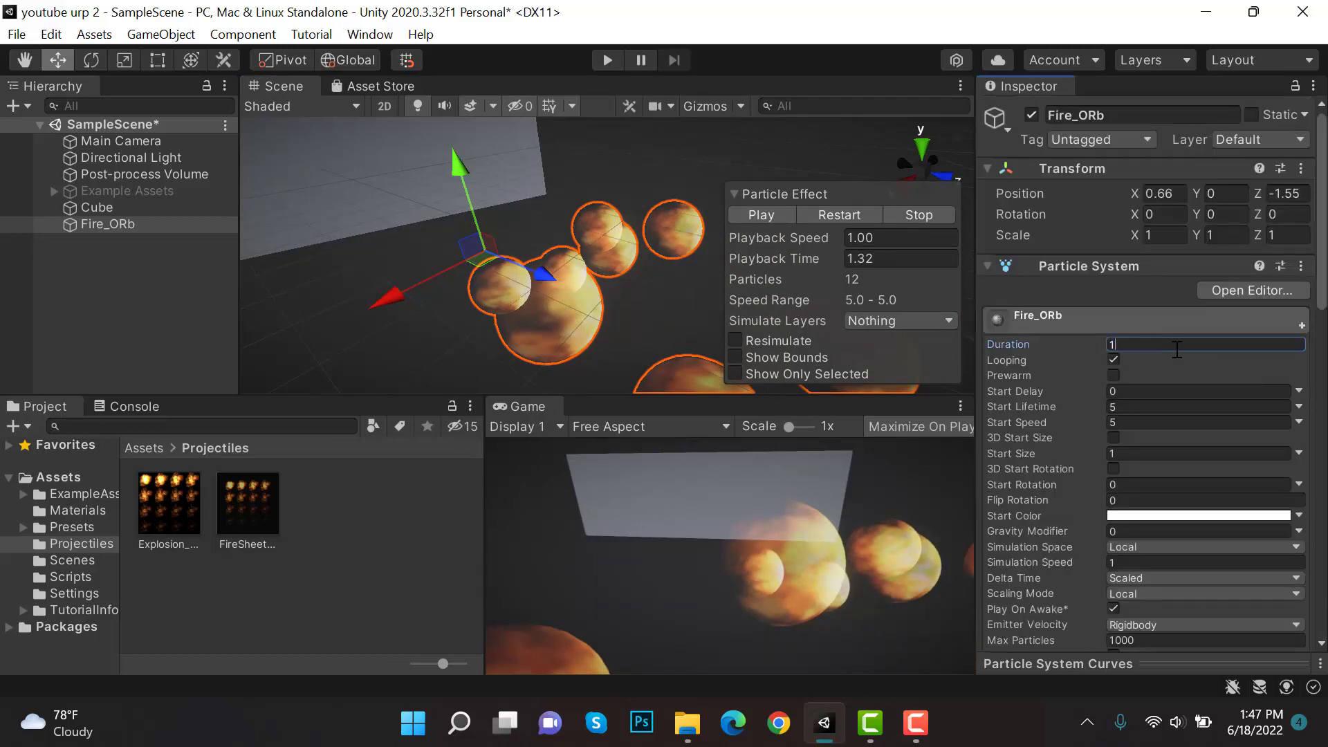
left_click(1114, 375)
Step: Make Fire_ORb's Start Lifetime random between two constants, 1 and 2
left_click(1299, 407)
left_click(1278, 485)
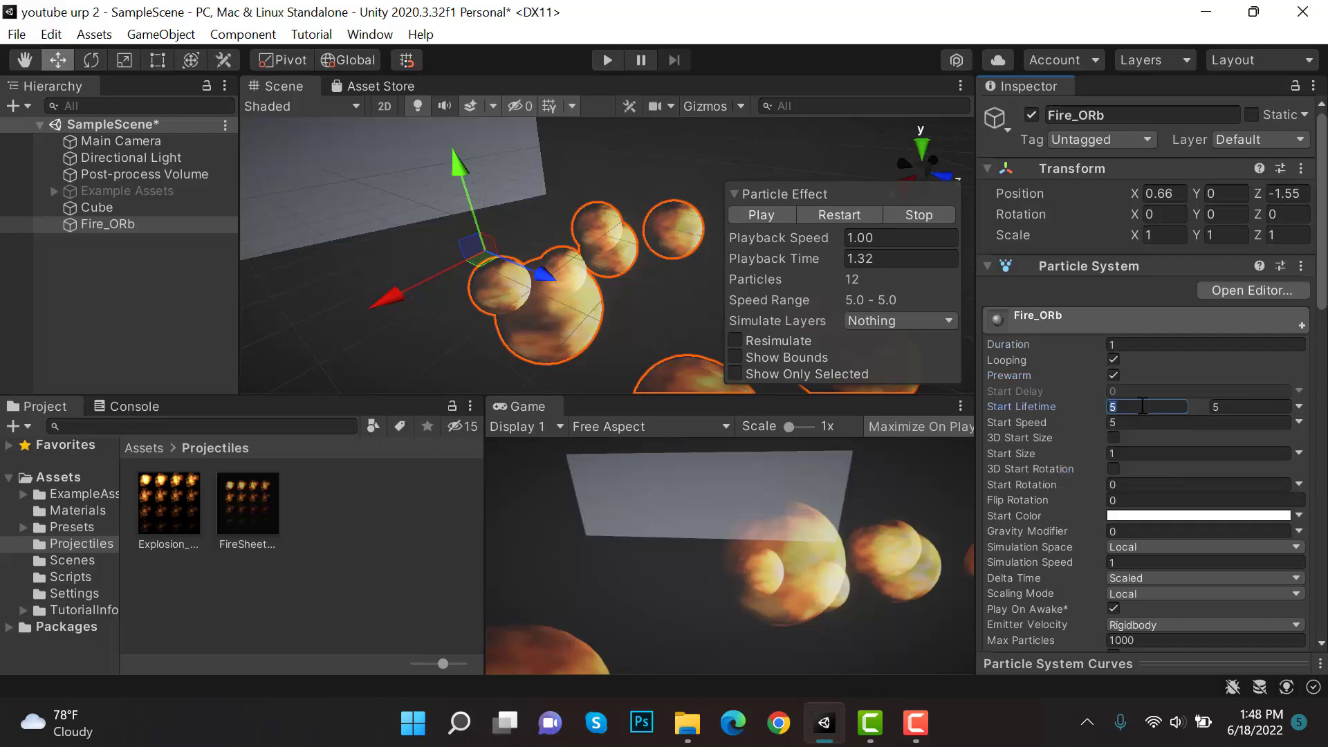
type("1")
left_click(1263, 408)
type("2")
Step: Set Fire_ORb's Start Speed to 0 and make Start Rotation random between two constants, 0 and 360
left_click(1182, 424)
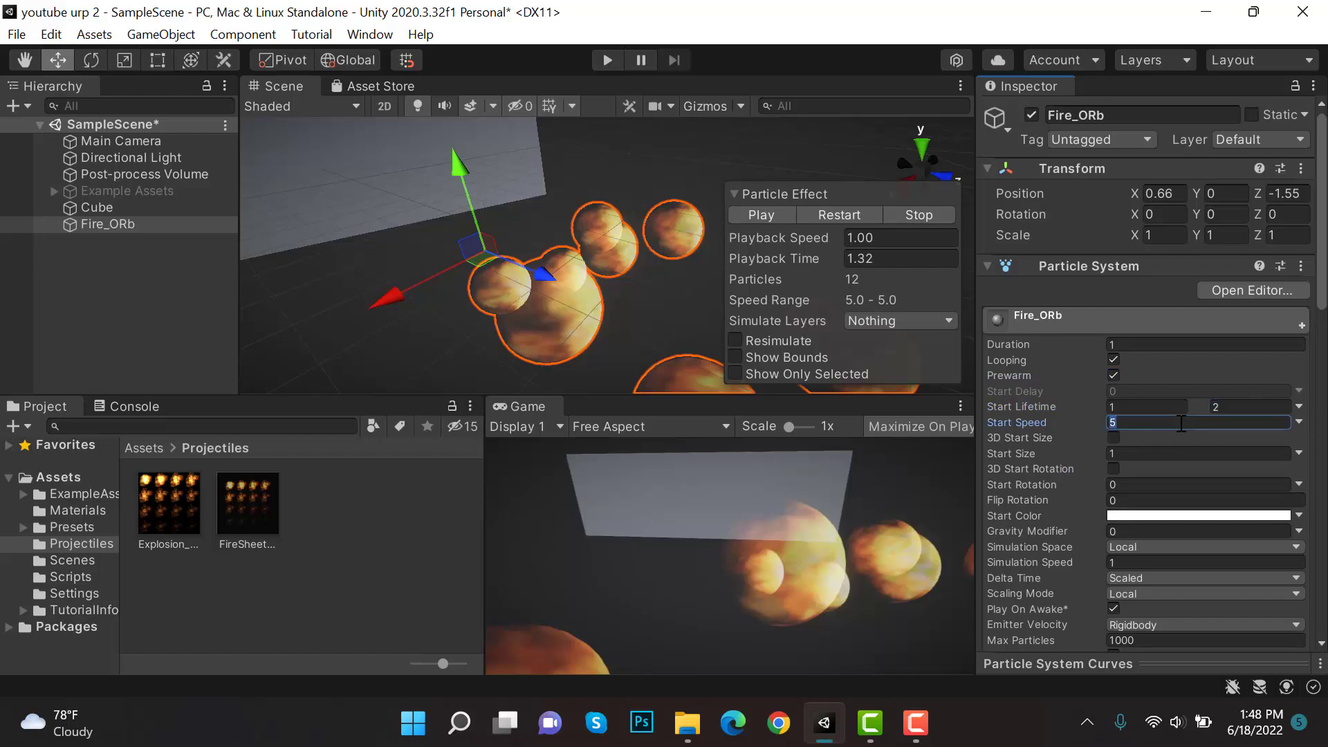
left_click(1139, 455)
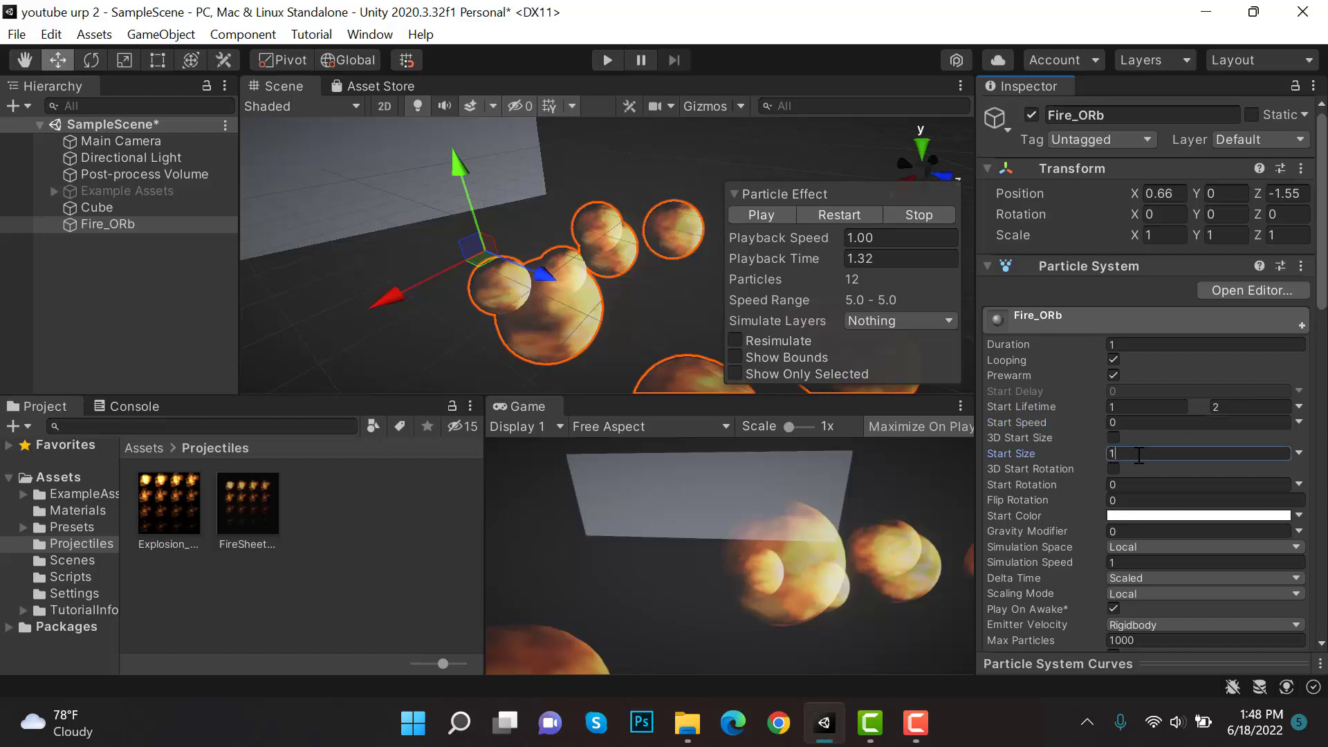
left_click(1299, 485)
left_click(1298, 555)
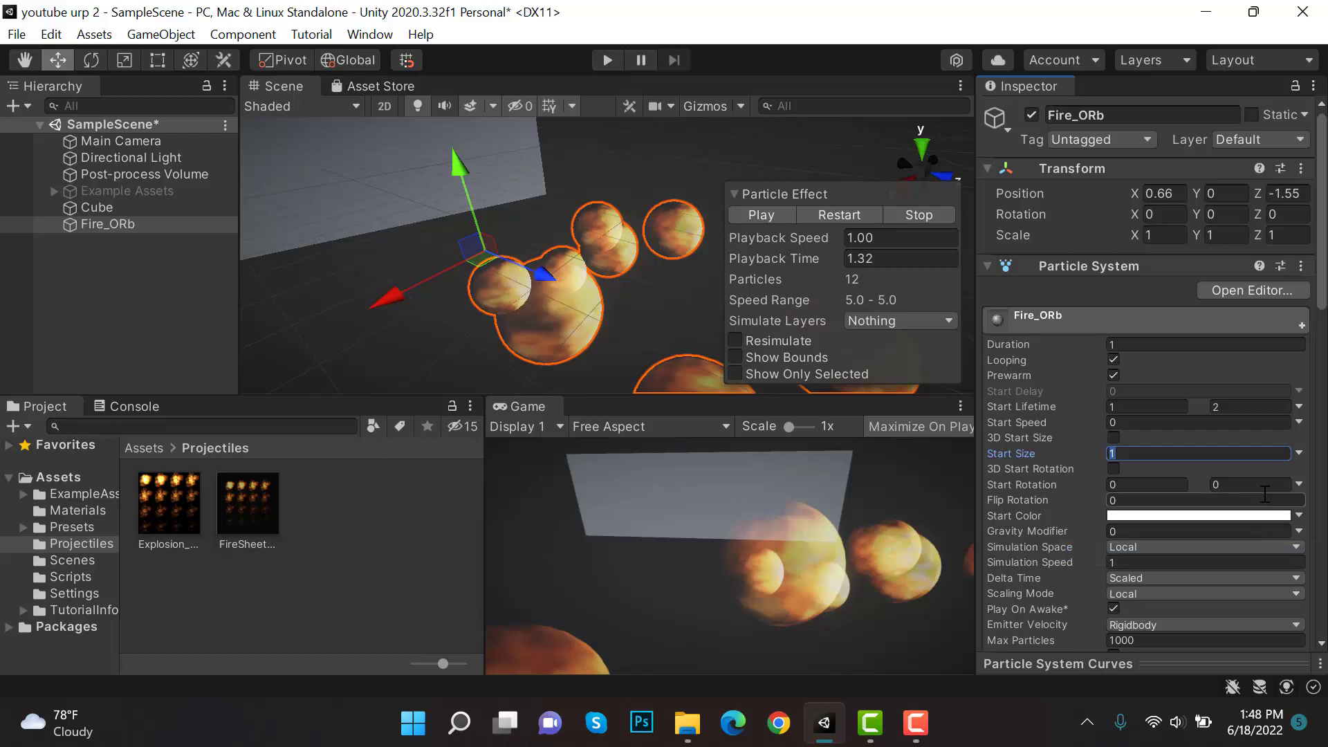
left_click(1264, 485)
type("360")
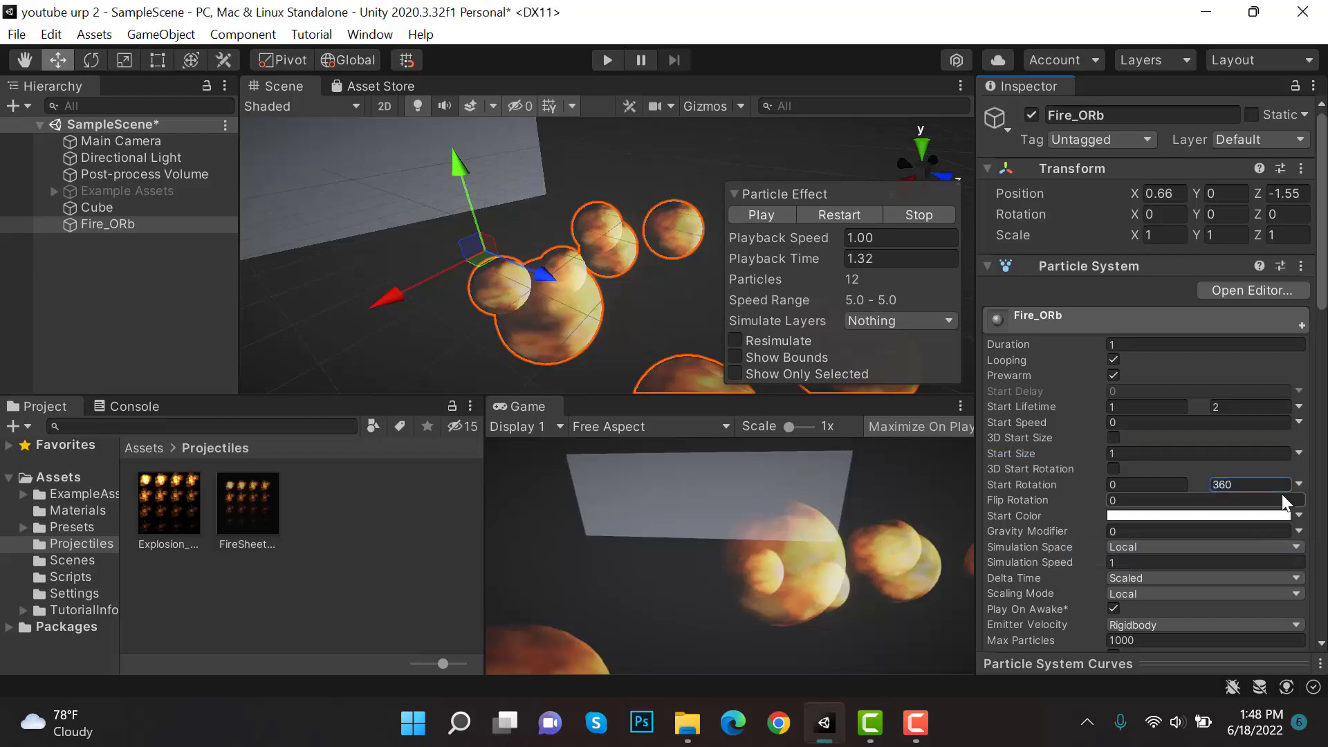
Step: Disable Fire_ORb's Shape module and set the Emission Rate over Time to 15, collapsing the Emission settings
scroll(1023, 550, "down", 3)
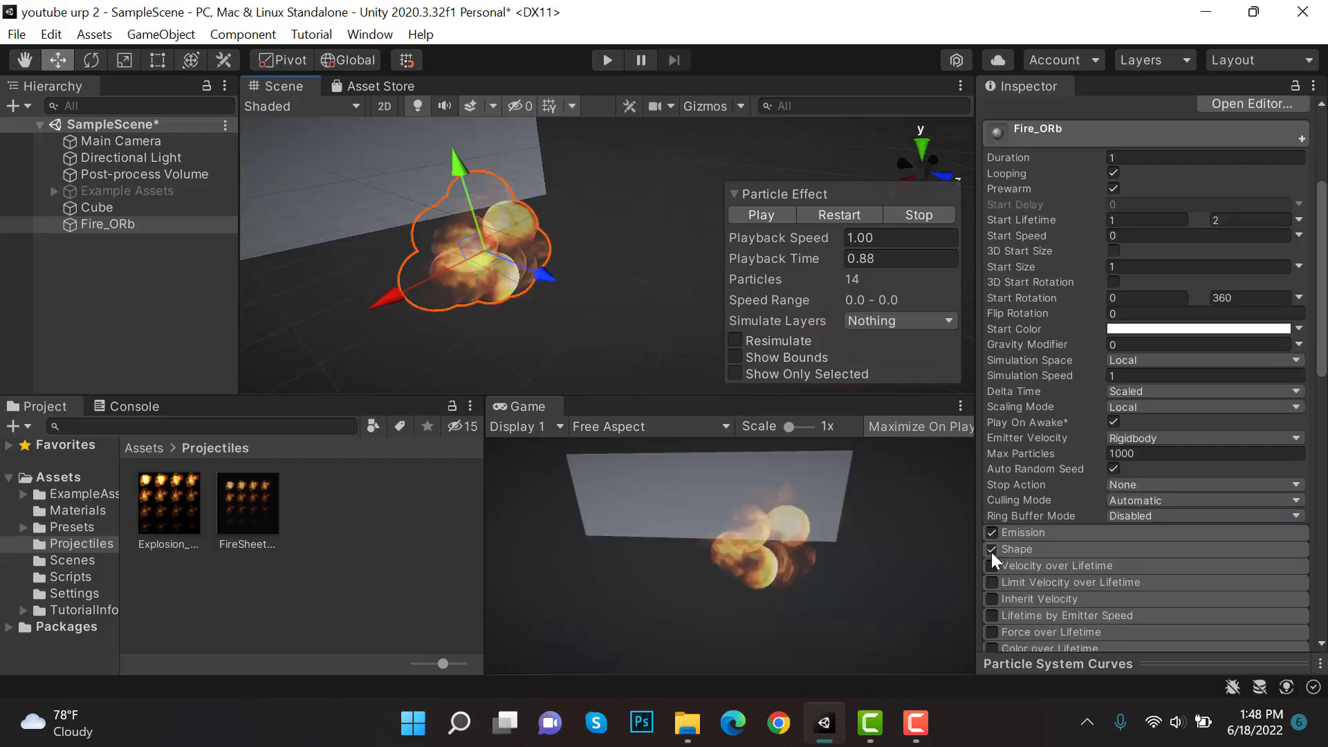
left_click(1068, 531)
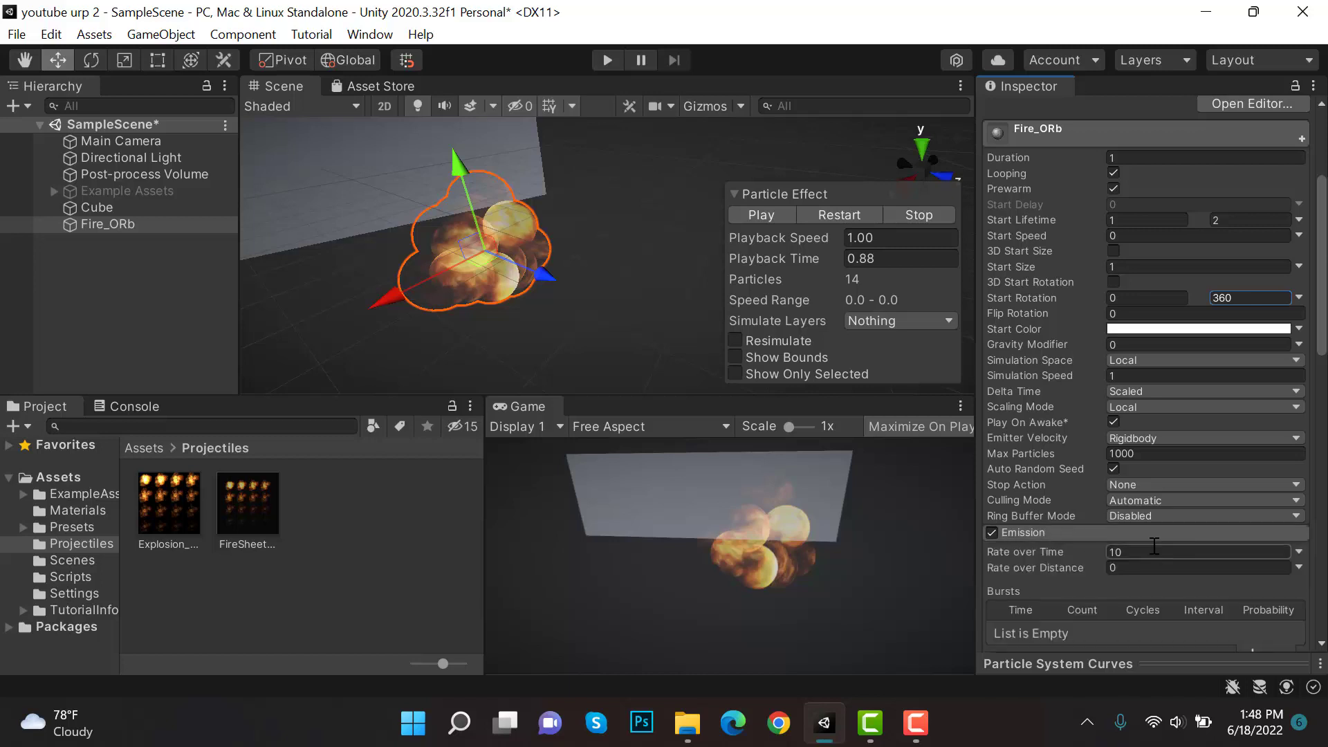
left_click(1154, 551)
scroll(1234, 570, "down", 3)
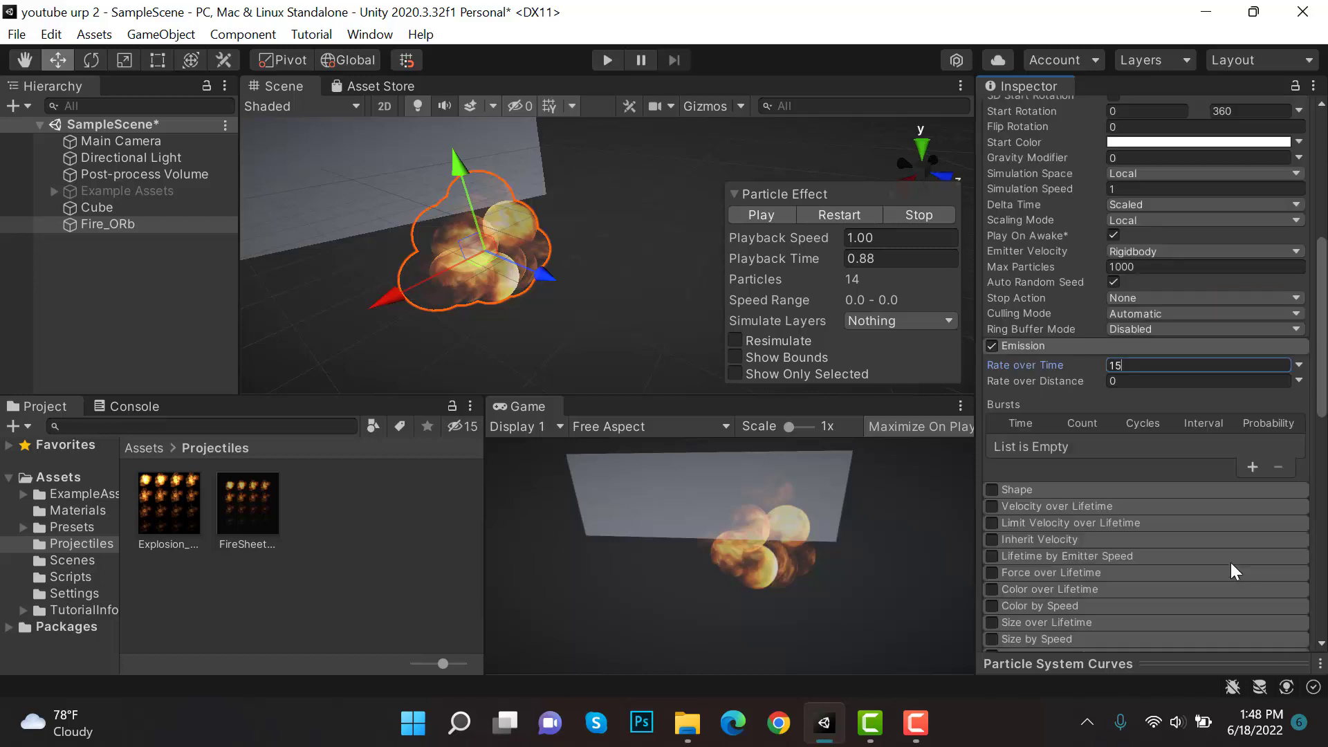
left_click(1086, 347)
Step: Enable Color over Lifetime with a white gradient that has an opaque alpha key near the middle and is fully transparent at both ends
left_click(994, 461)
left_click(1033, 462)
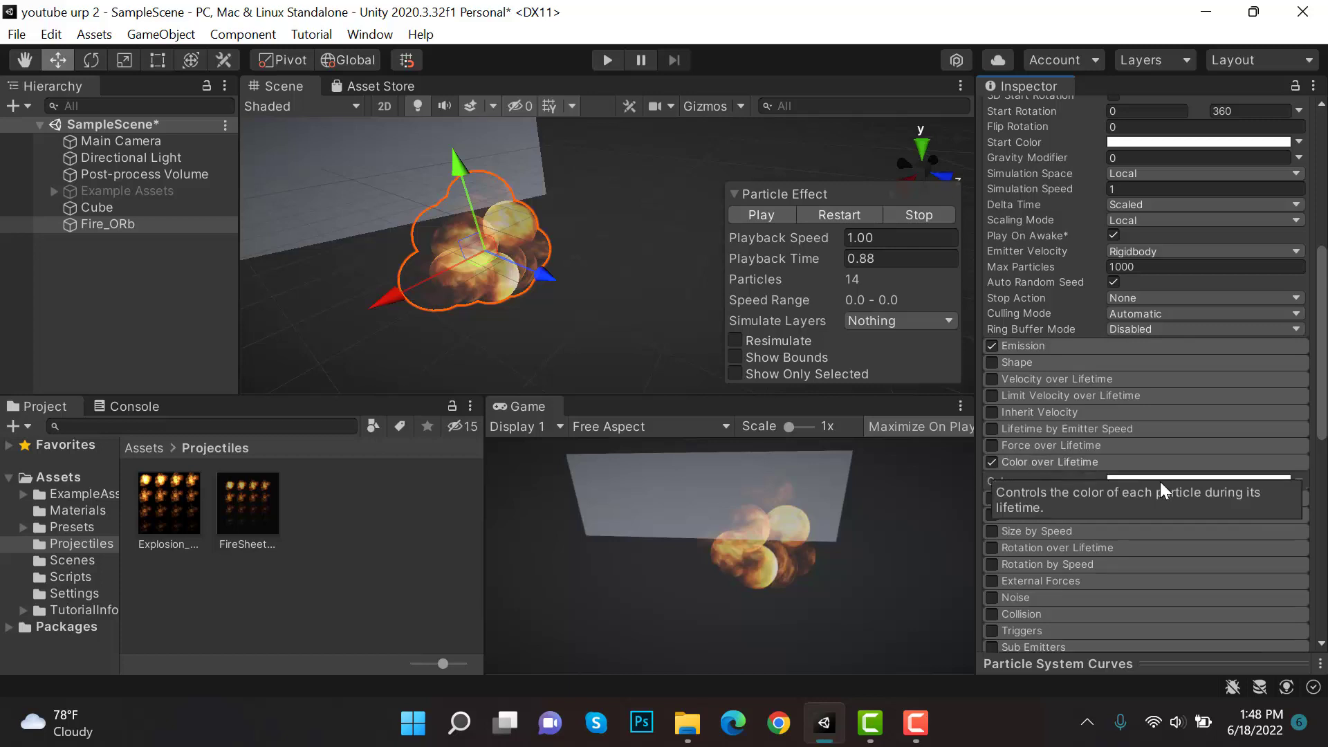
left_click(1182, 480)
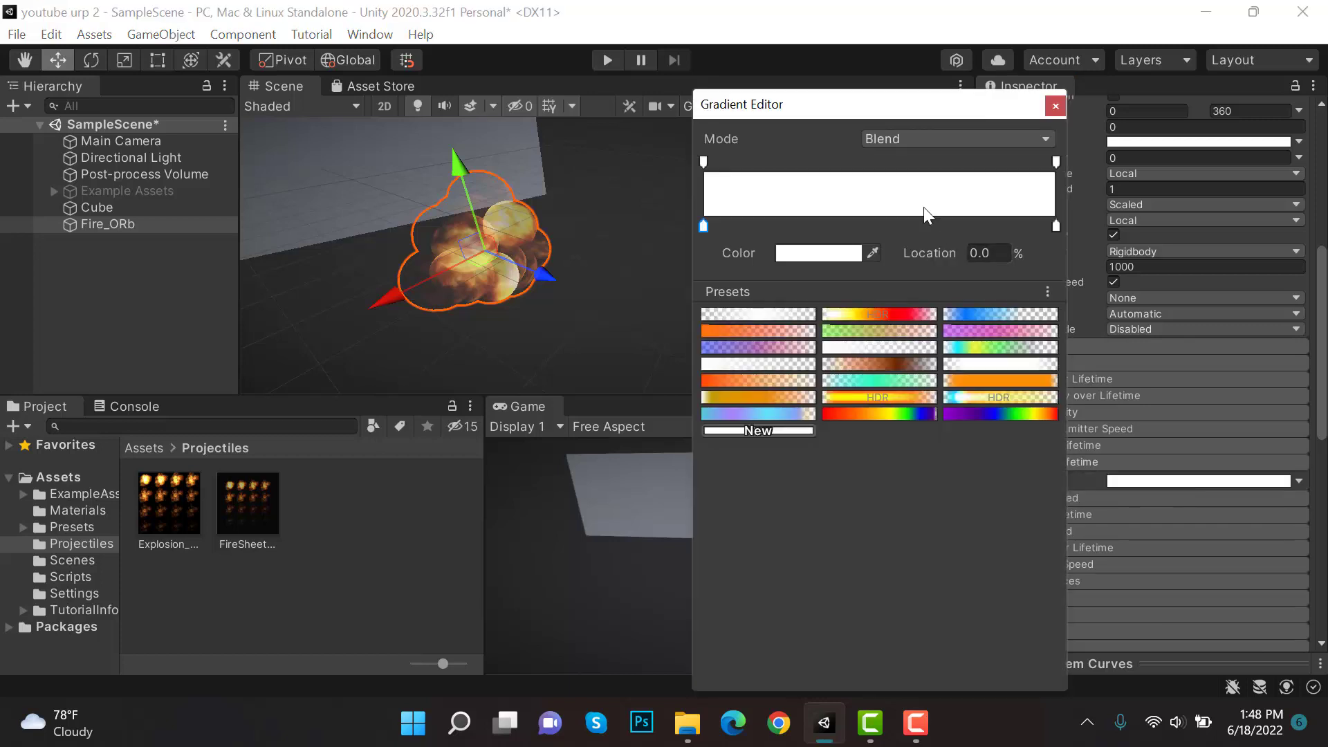
left_click(864, 161)
left_click(705, 162)
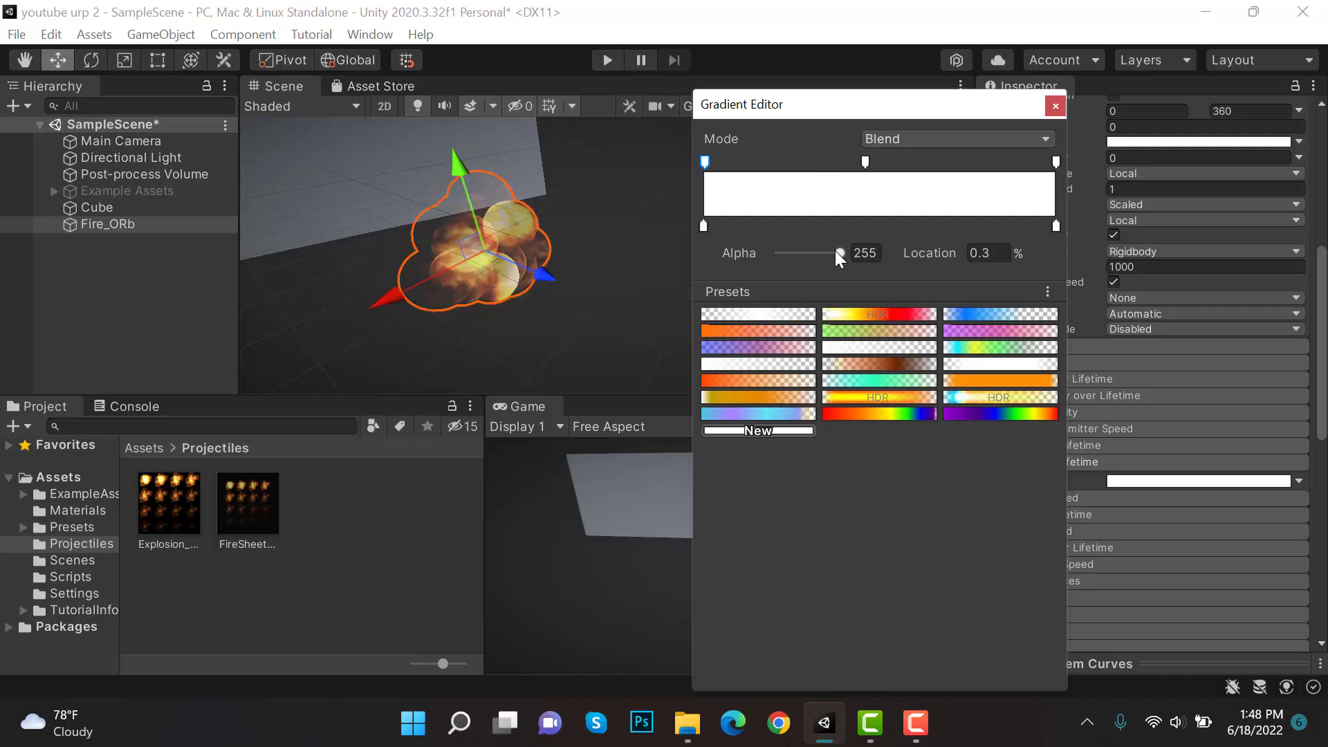
left_click_drag(843, 253, 761, 266)
left_click(1056, 162)
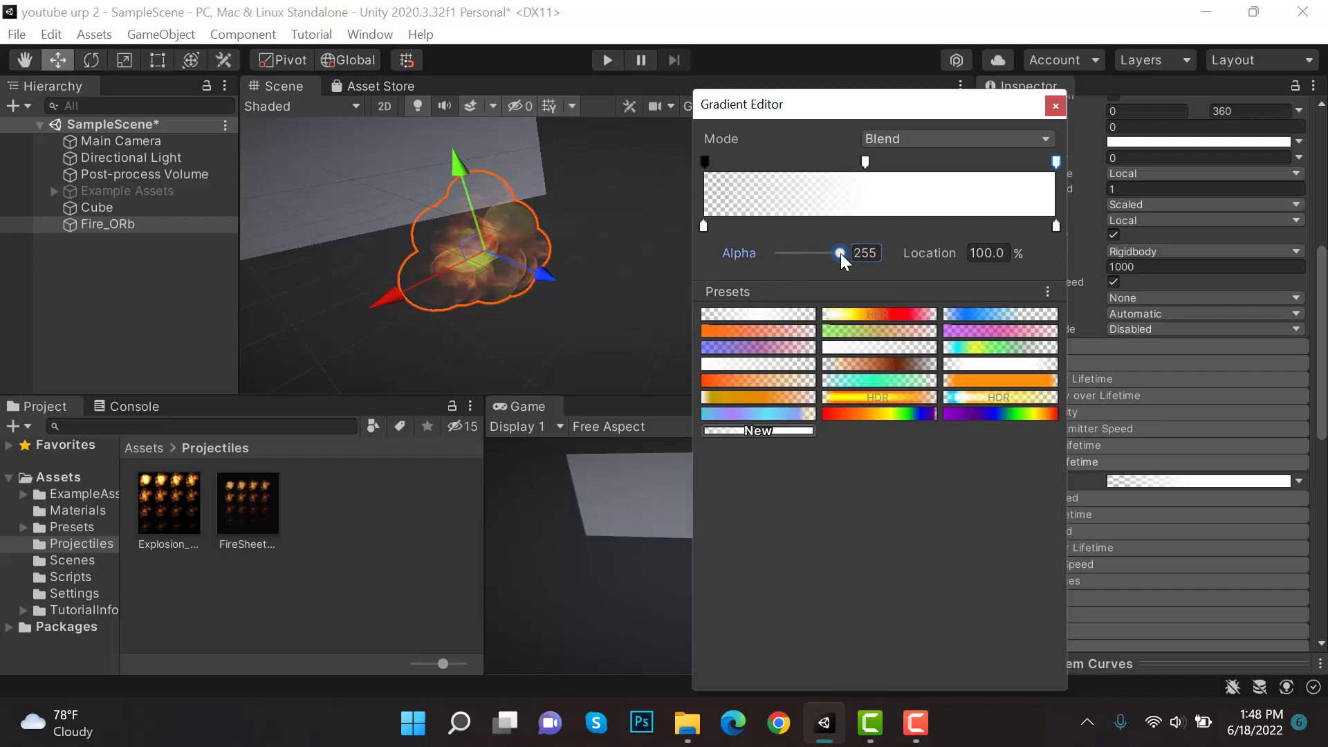
left_click_drag(843, 254, 746, 261)
left_click(1056, 106)
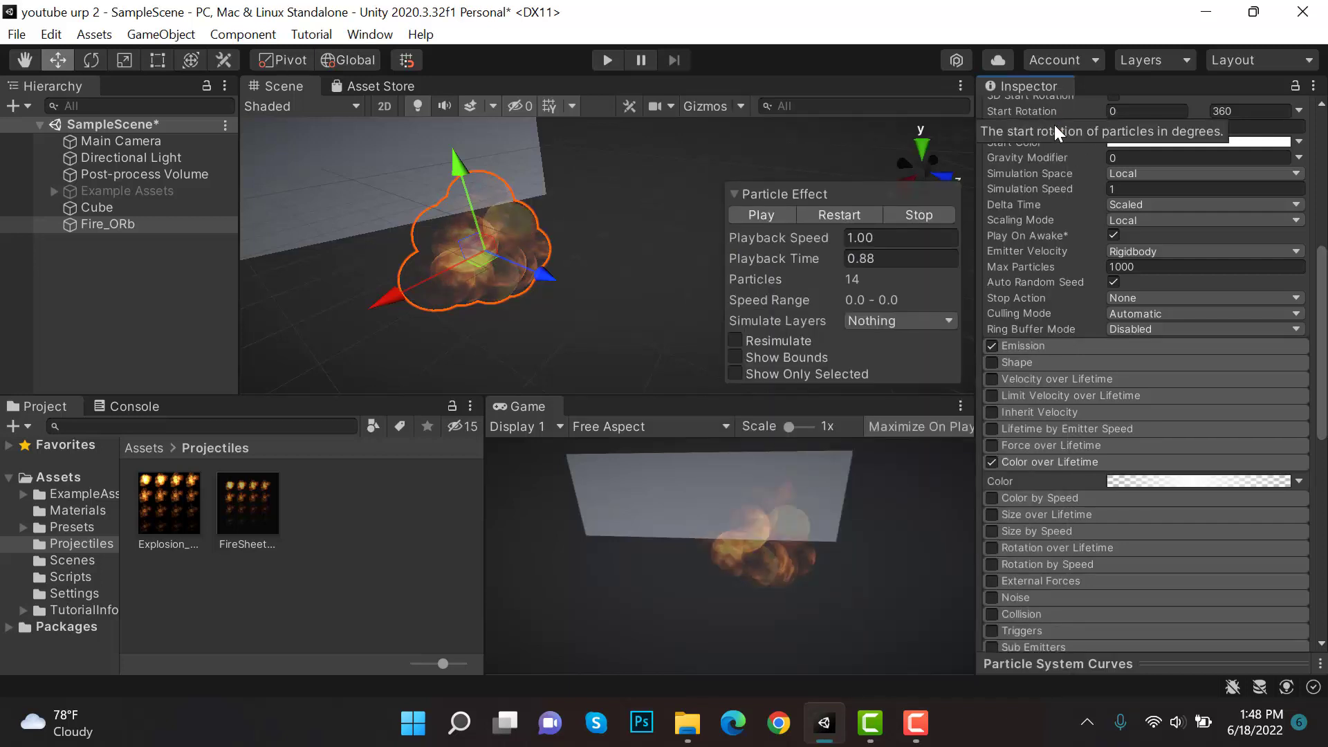
scroll(1079, 228, "down", 5)
left_click(1092, 274)
Step: Enable Size over Lifetime, apply the preset curve that rises quickly and levels off, and raise its starting key to about 0.5
left_click(993, 309)
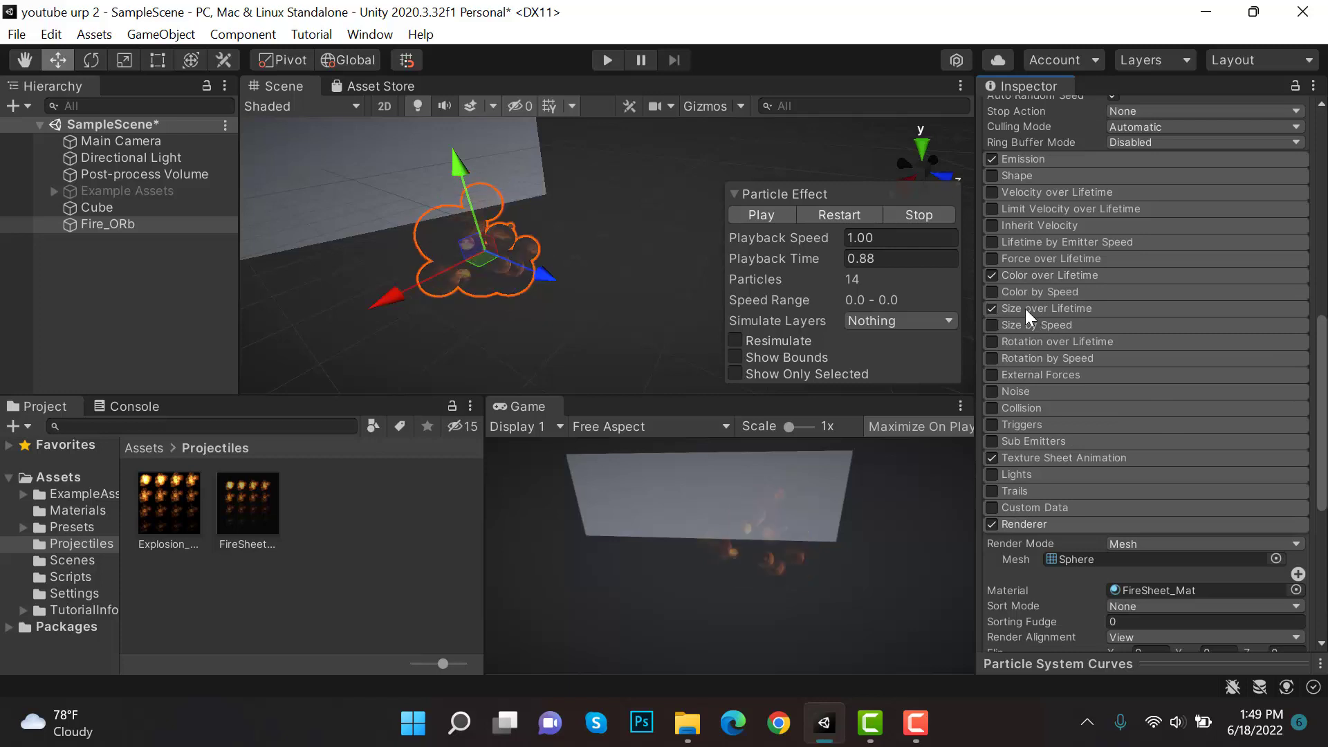
left_click(1025, 308)
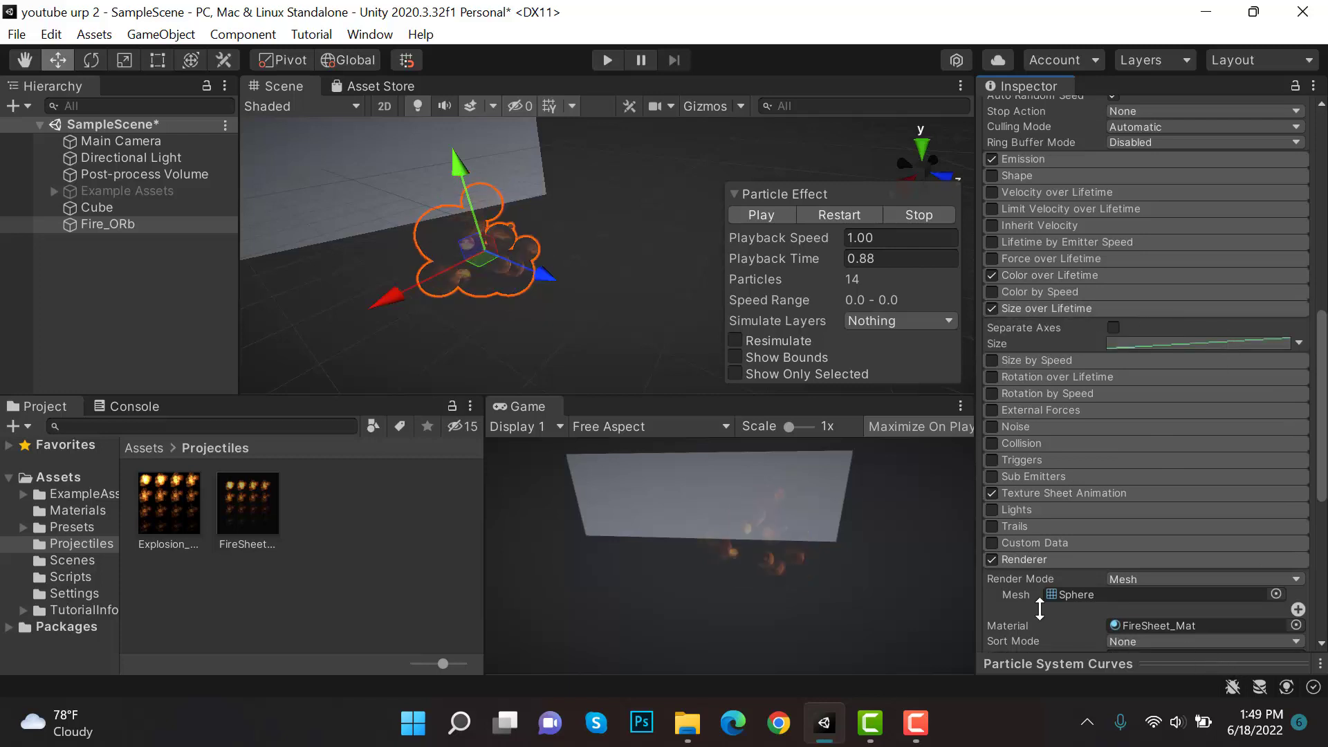
left_click_drag(1039, 609, 978, 572)
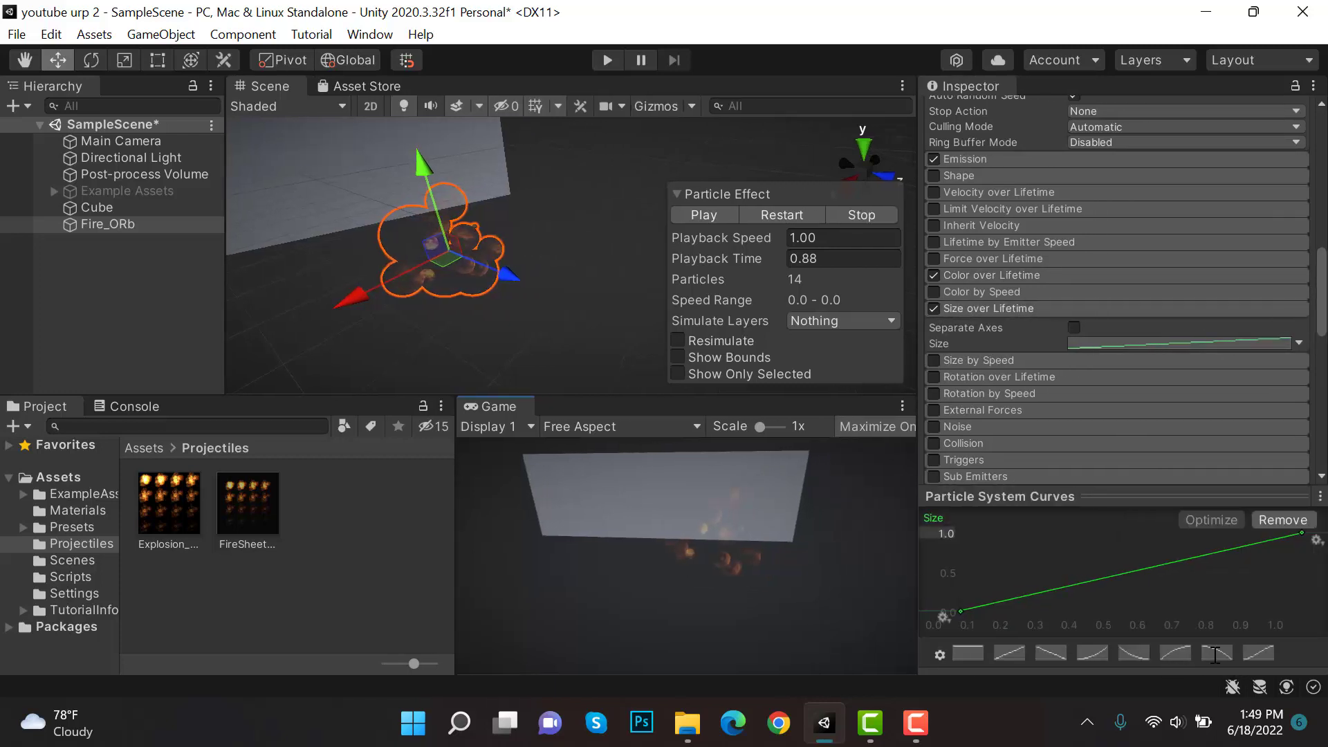
left_click(1186, 656)
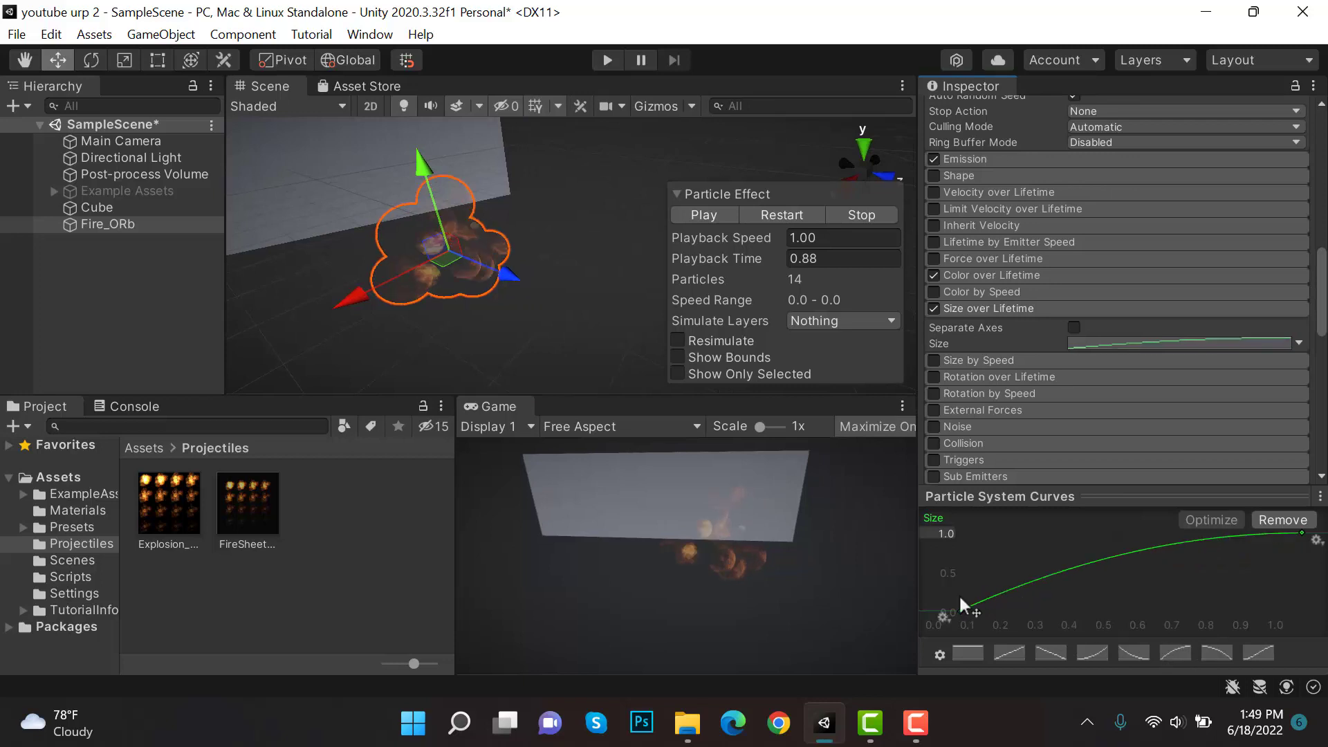
left_click_drag(961, 599, 953, 565)
Step: Add a key at about 0.578, 0.62 on the Size curve and adjust the tangents so it stays low before rising to the end
right_click(1140, 531)
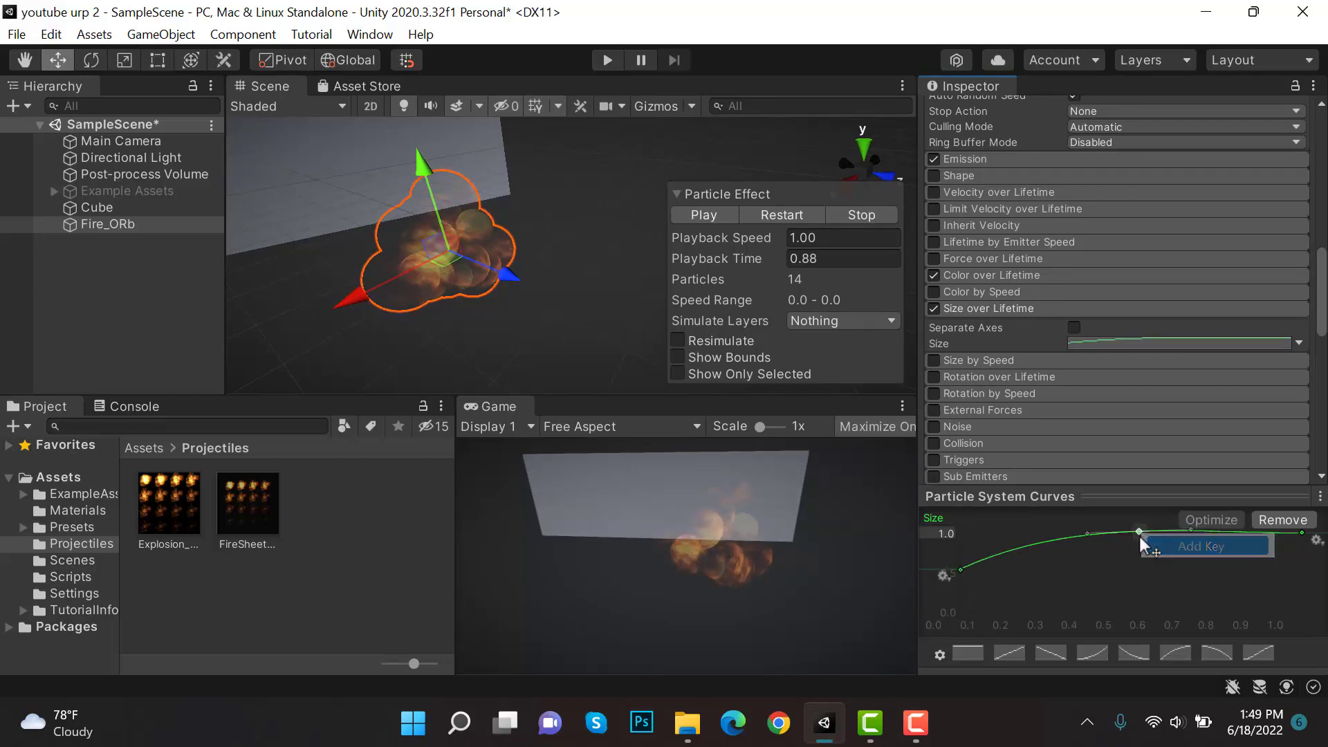
left_click_drag(1139, 534, 1157, 563)
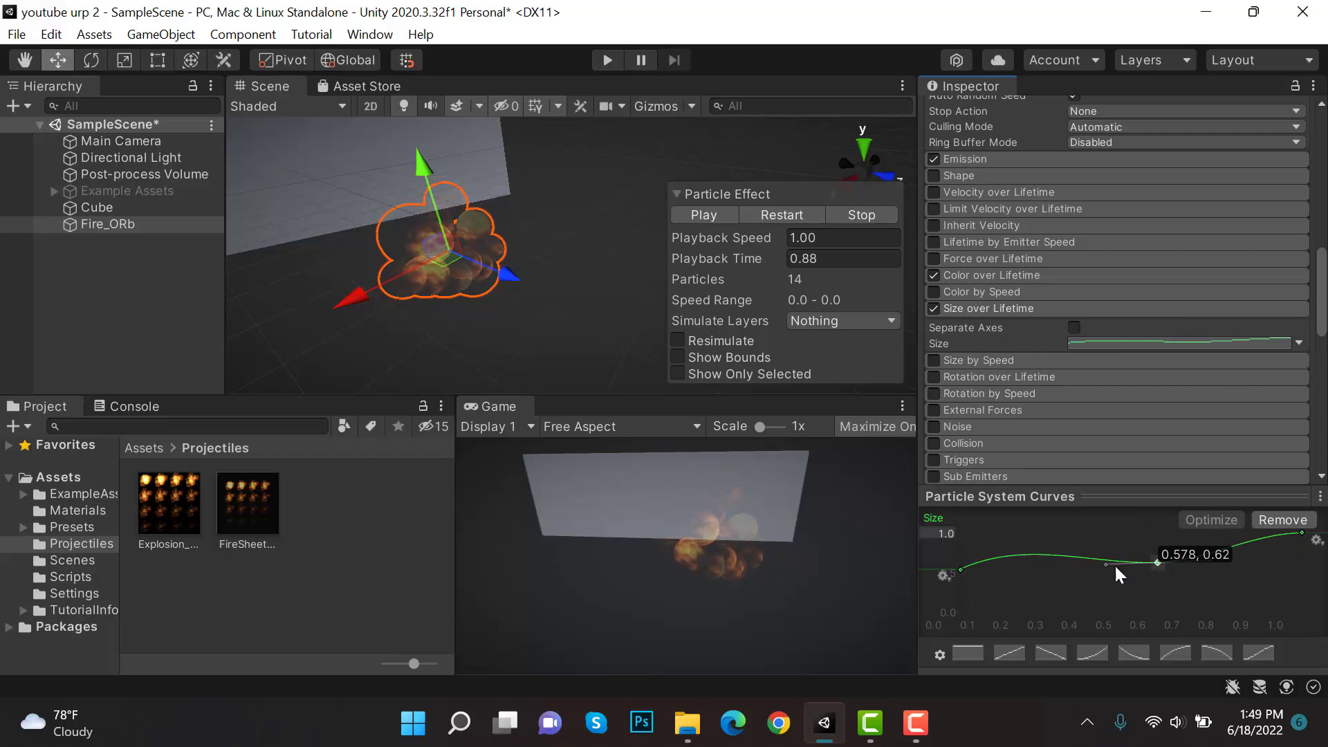
left_click(961, 570)
left_click_drag(1001, 554, 1011, 575)
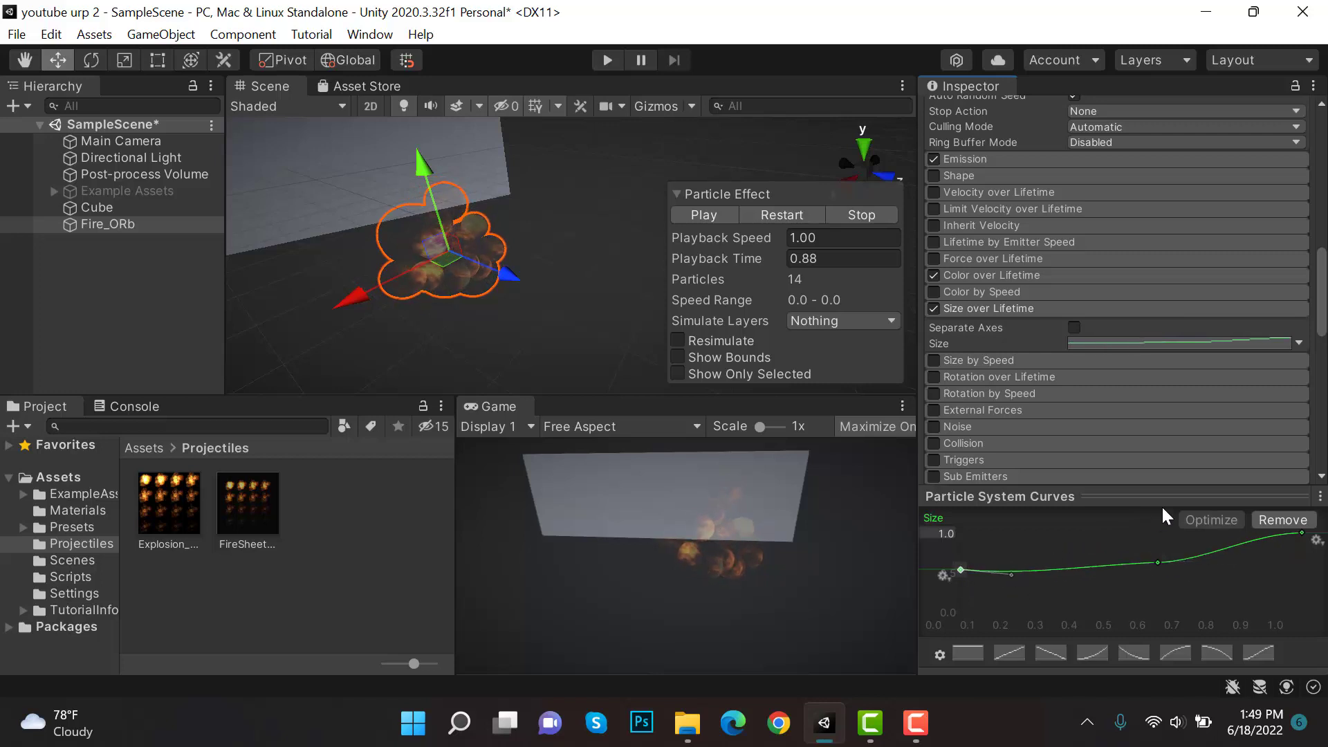
left_click(1158, 563)
left_click_drag(1209, 562, 1213, 549)
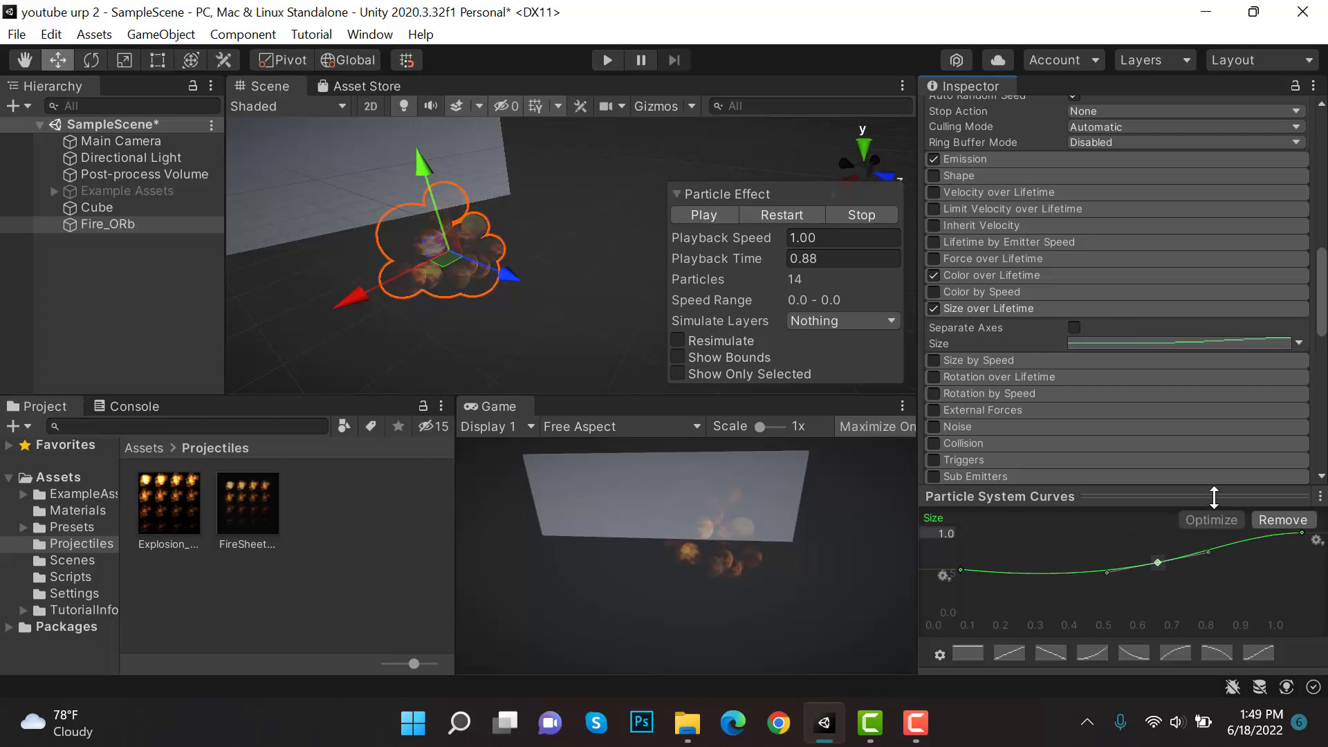
left_click_drag(1214, 497, 1214, 664)
Step: Restart the Fire_ORb preview, examine the fire orb up close in the scene, and pause the playback
left_click(771, 216)
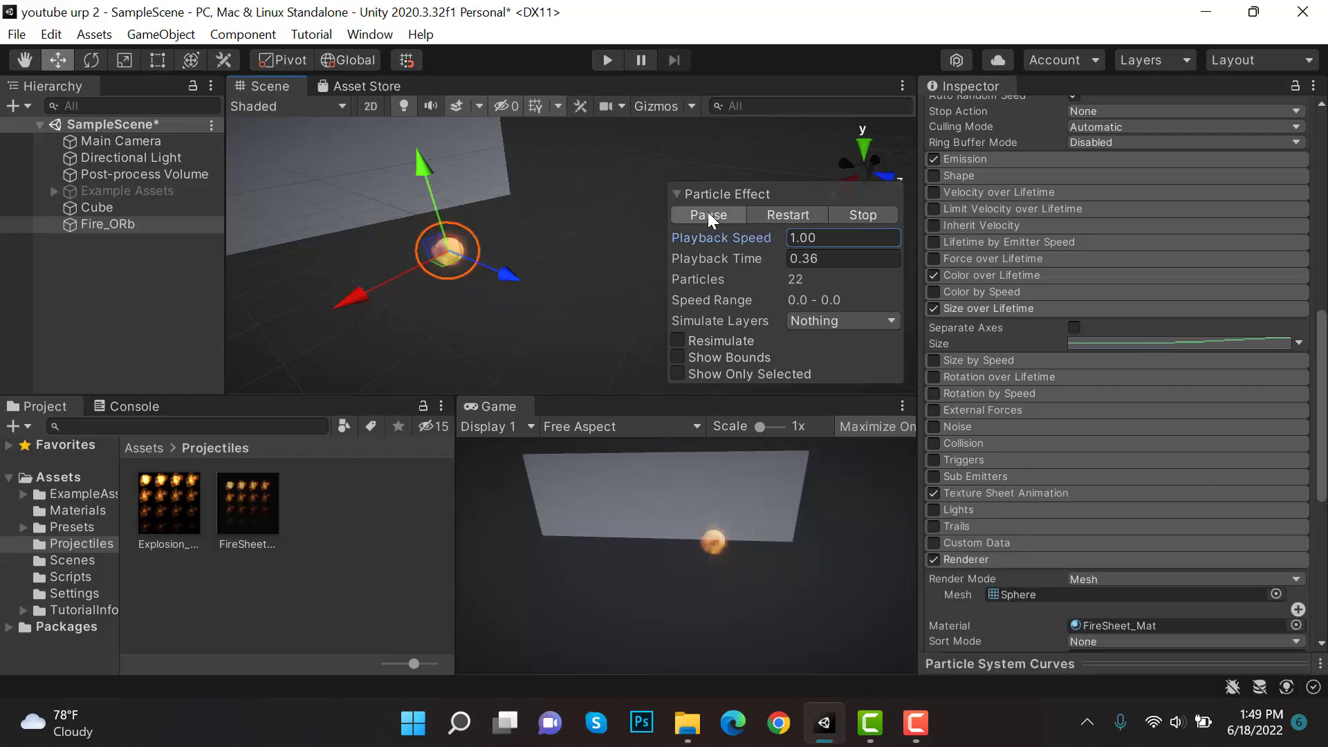
middle_click_drag(390, 246, 313, 225)
left_click_drag(310, 225, 320, 226, "alt")
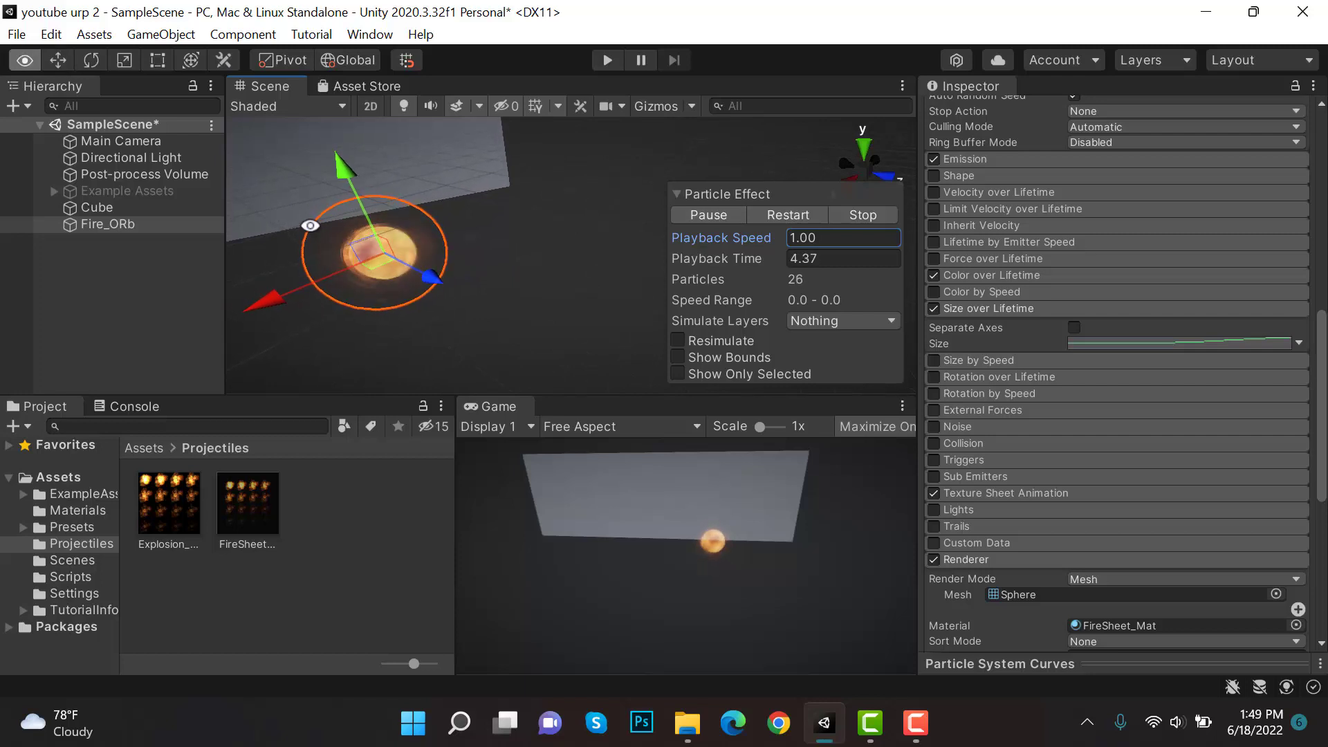
left_click(686, 220)
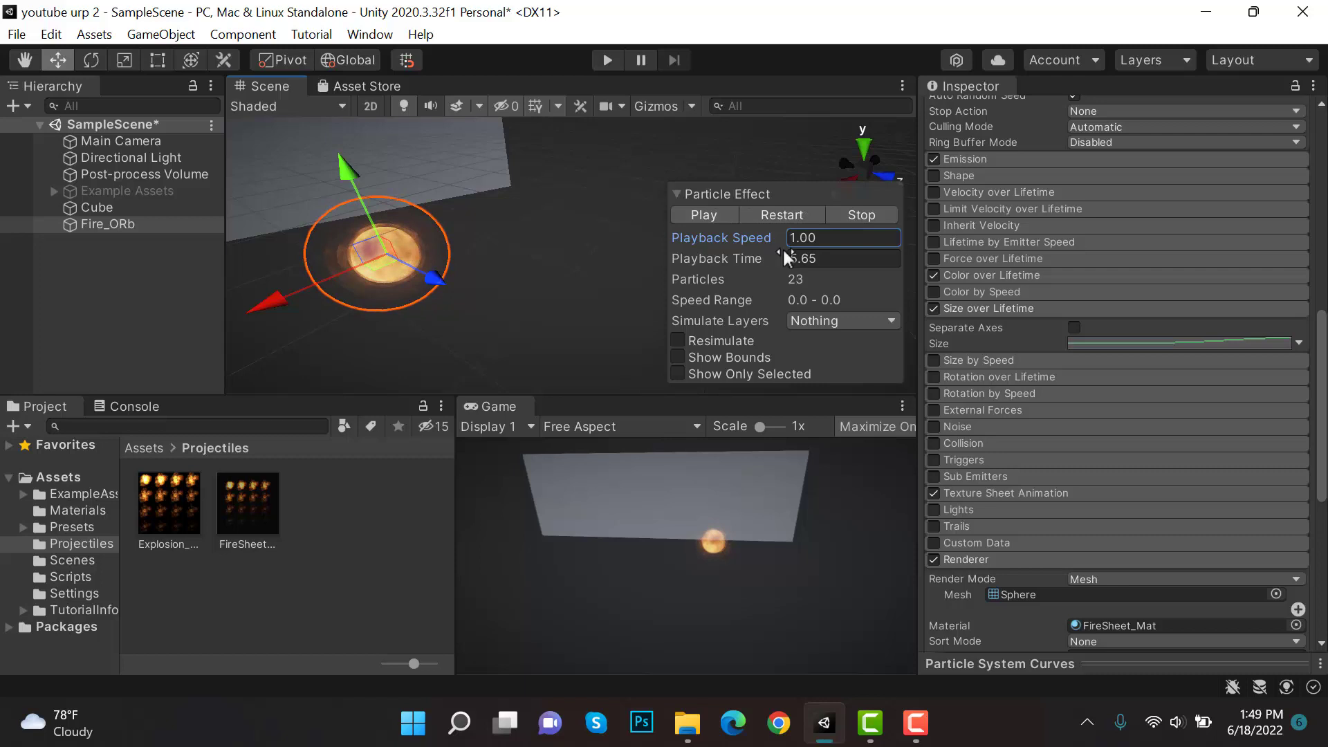
Step: Enable Rotation over Lifetime on Fire_ORb and set Angular Velocity to Random Between Two Constants, with the Size over Lifetime settings collapsed
left_click(971, 309)
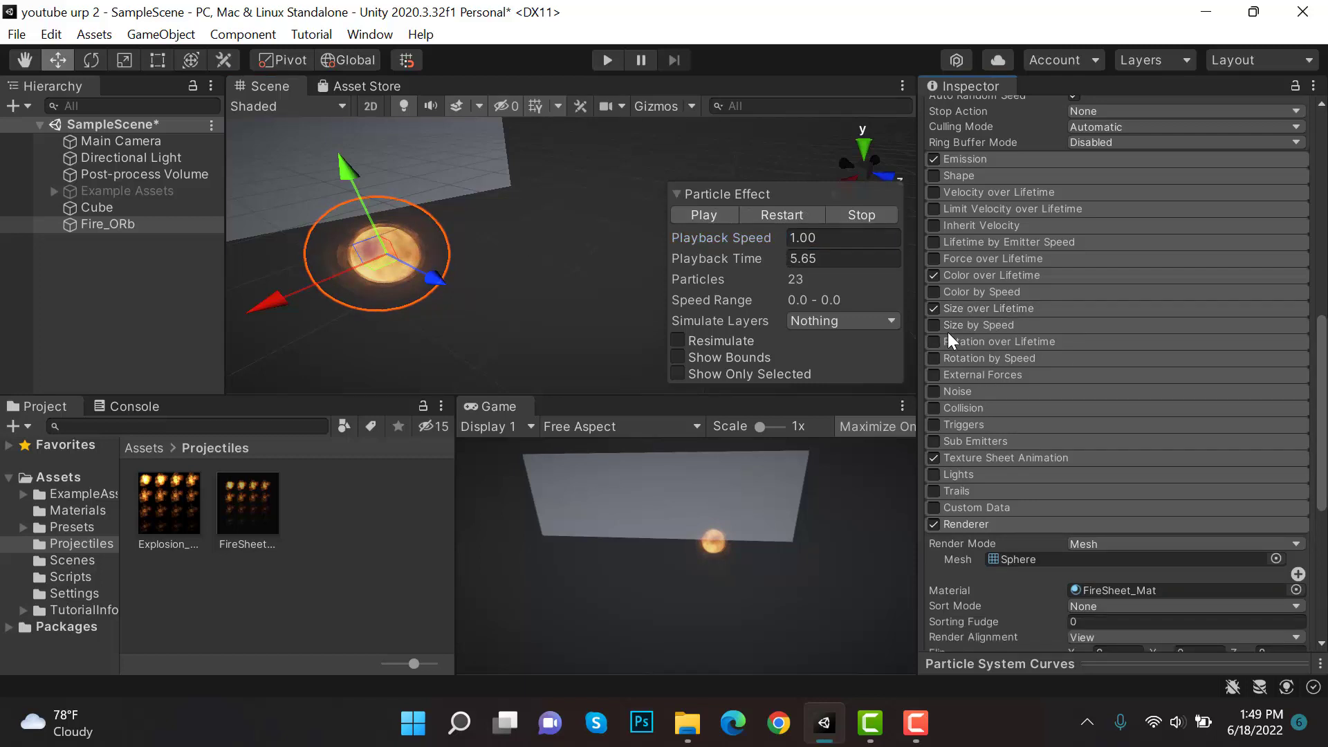
left_click(936, 340)
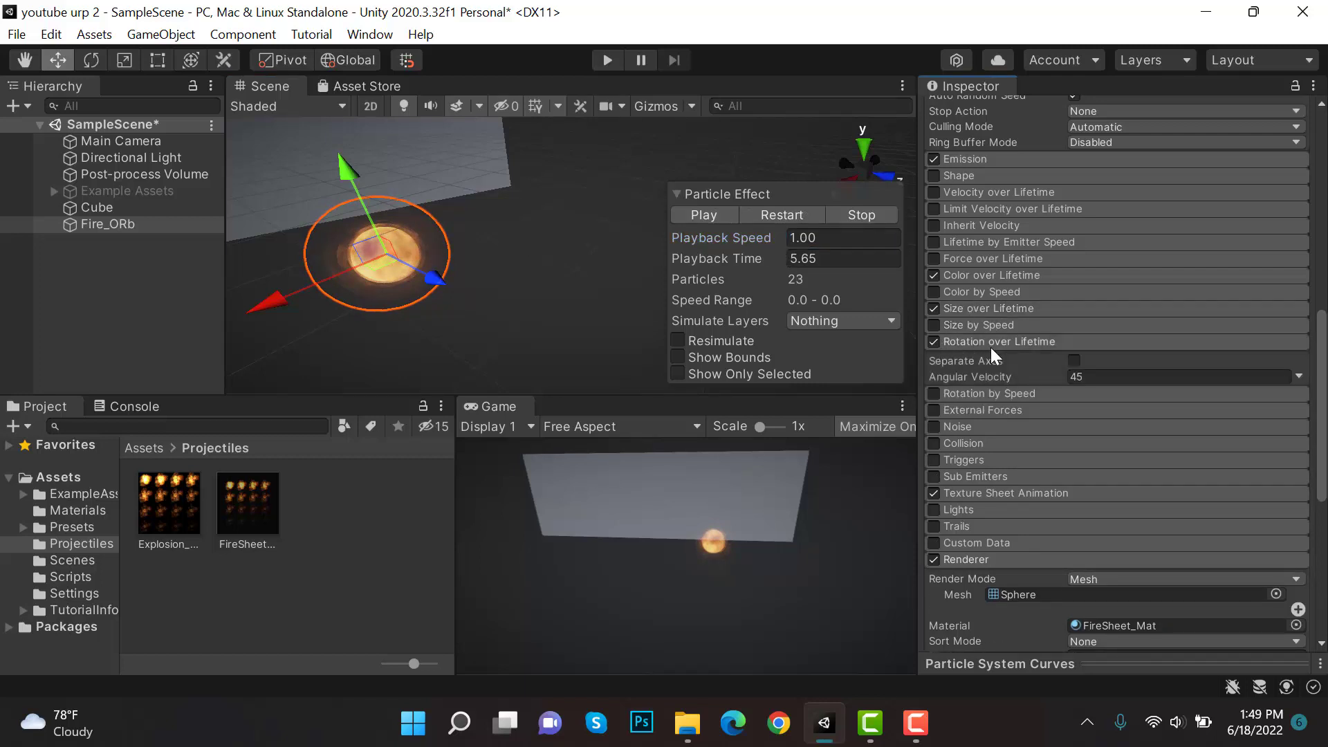
left_click(1302, 377)
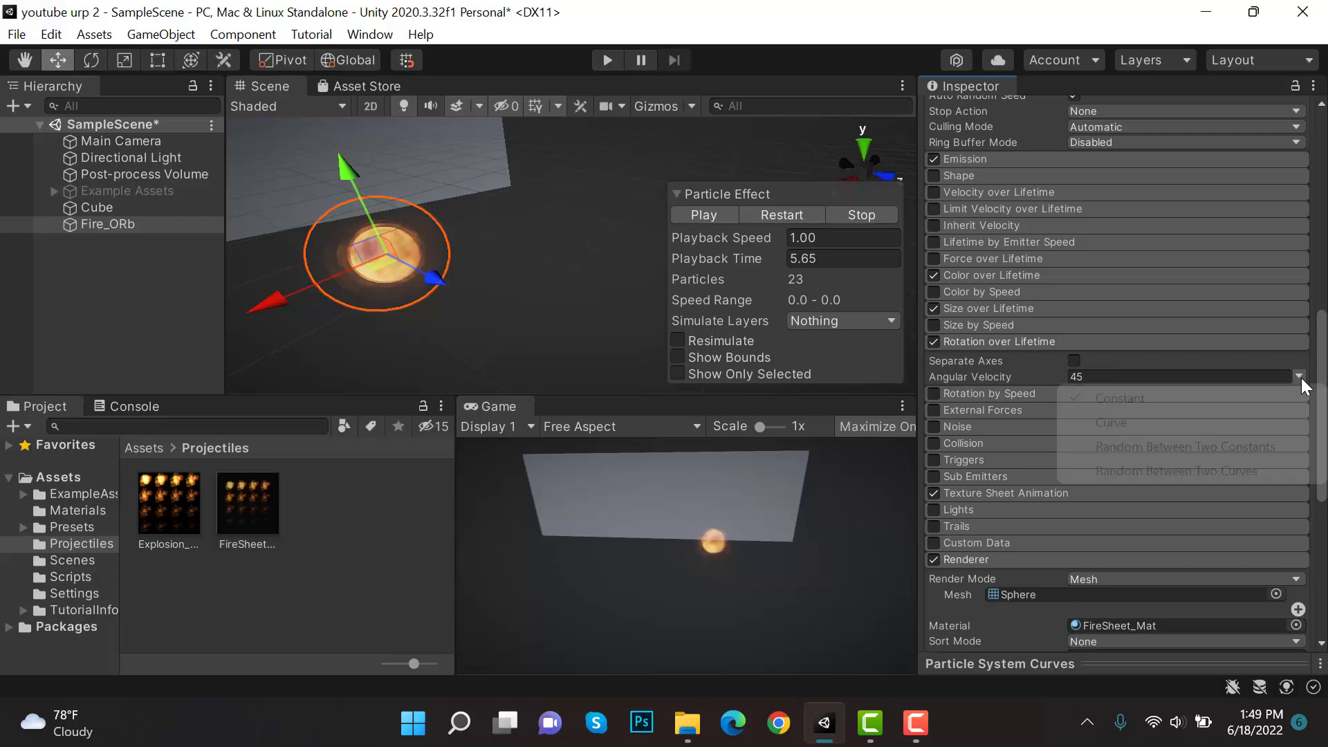
left_click(1203, 446)
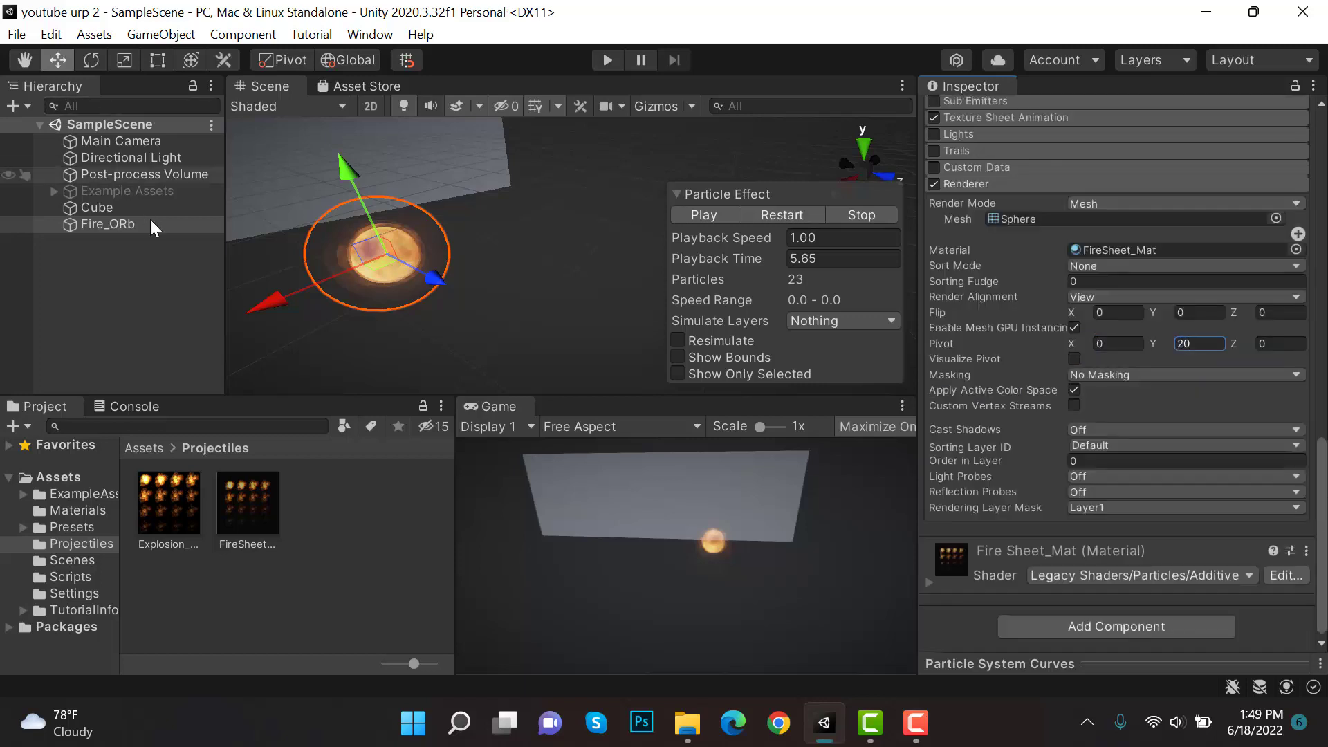
Step: Save the scene and duplicate the Fire_ORb particle system
scroll(1234, 391, "down", 5)
key("ctrl+s")
left_click(107, 225)
key("ctrl+d")
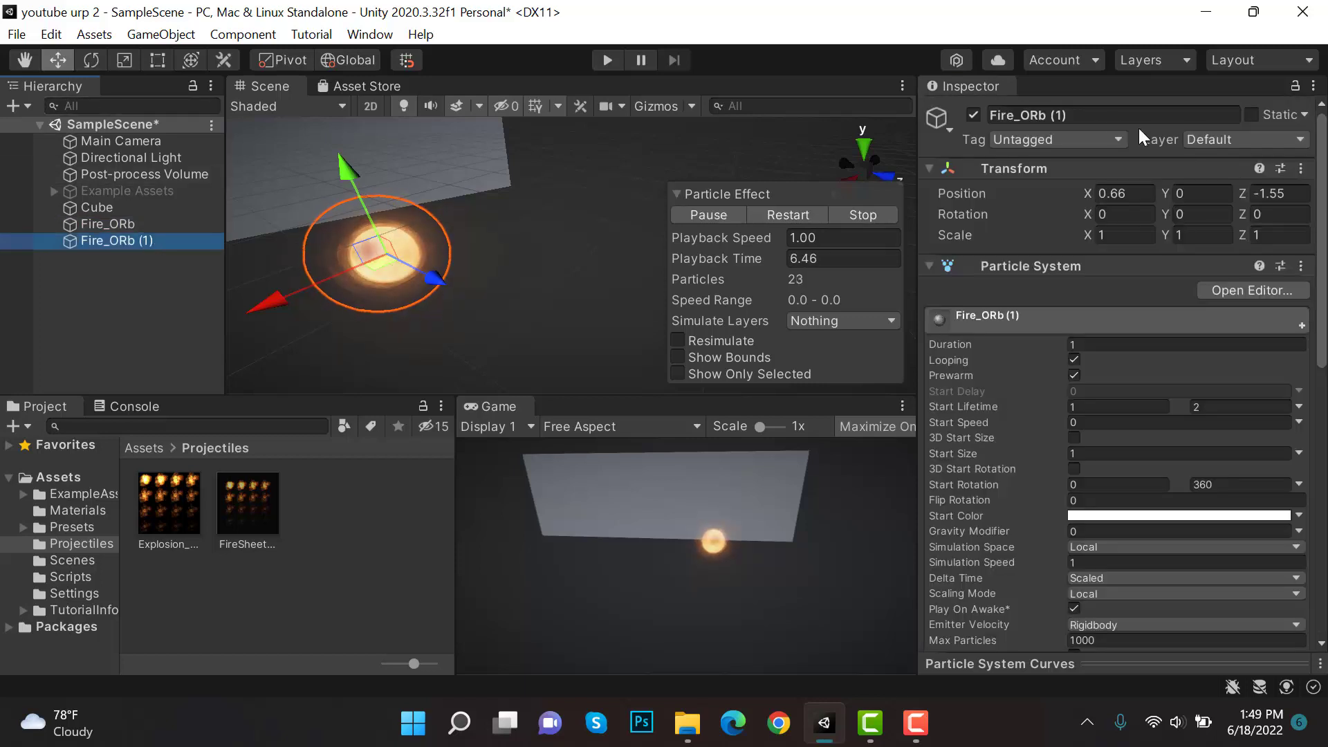
Step: Rename the duplicated fire orb Fire_ORb_2 and save the scene
left_click(1046, 114)
key("Delete")
key("Delete")
key("Delete")
key("Delete")
type("_w2")
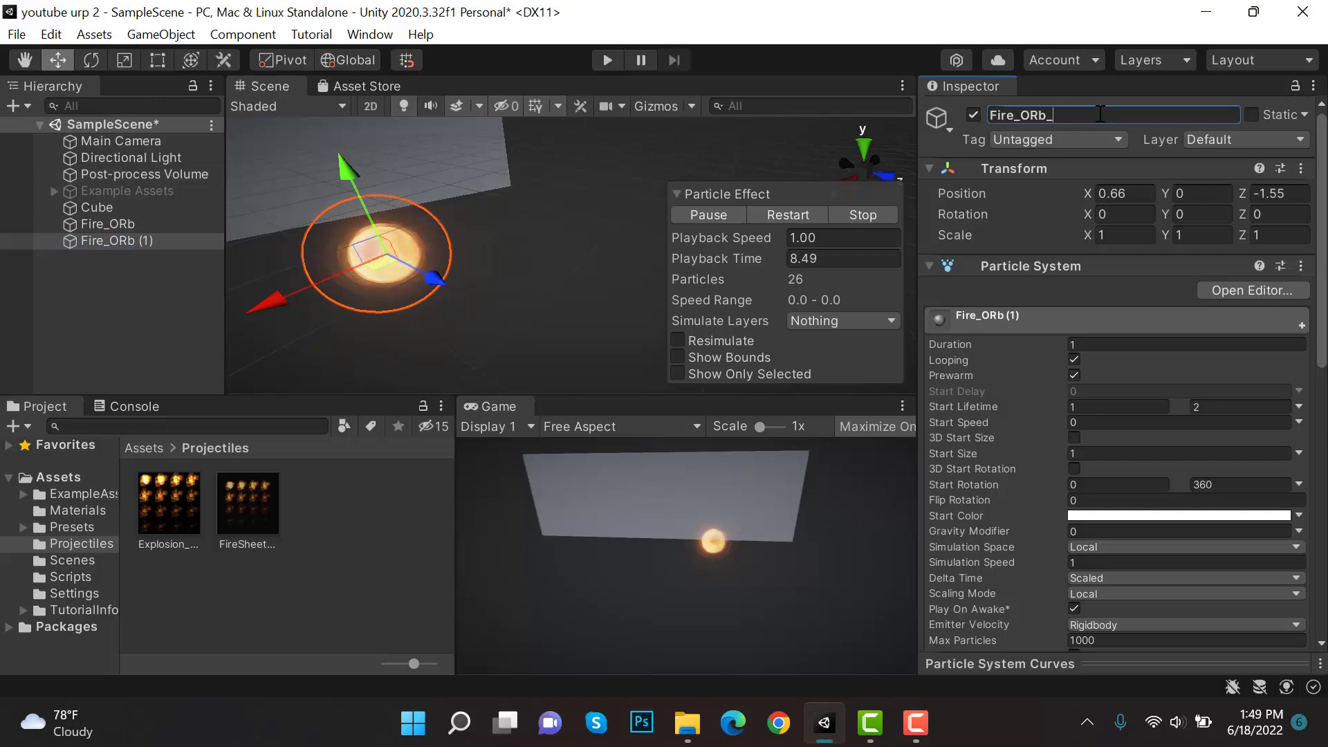
key("ctrl+s")
key("BackSpace")
key("BackSpace")
type("2")
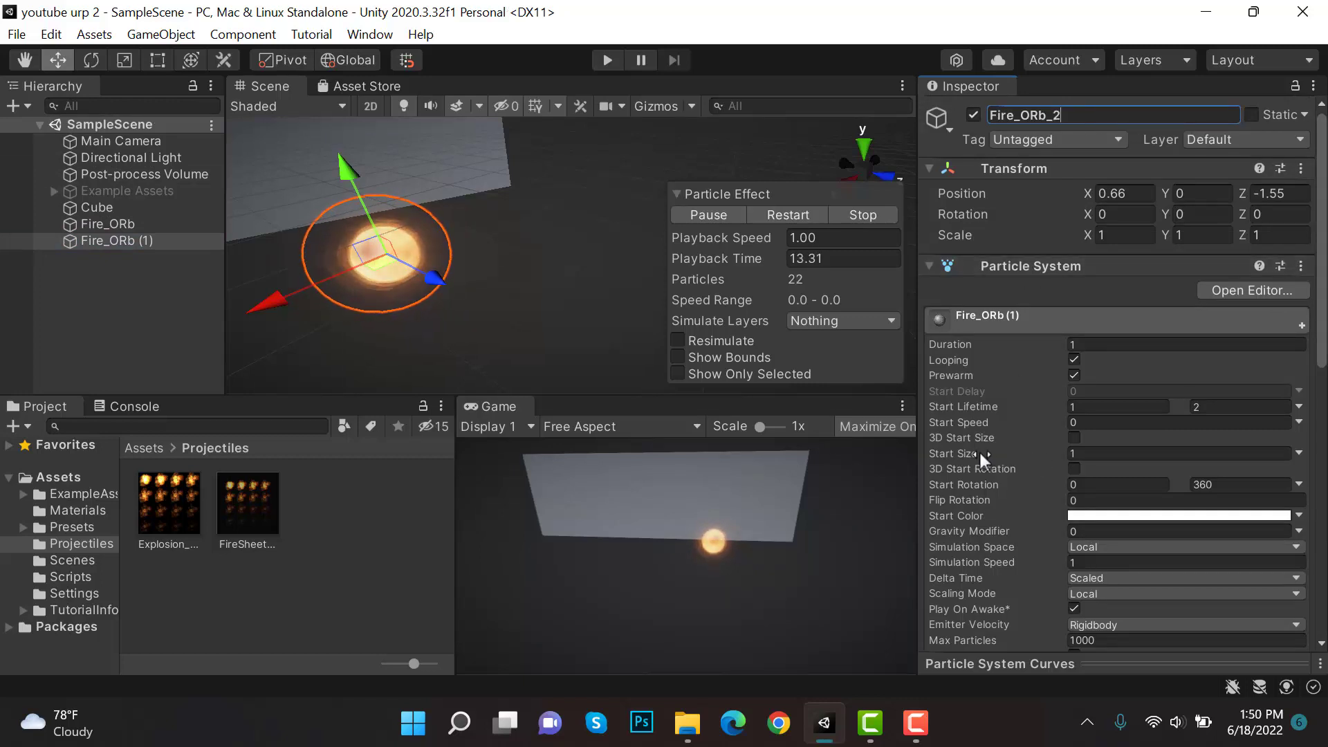
Step: Set the Start Lifetime range of Fire_ORb_2 to 0.5 and 1
left_click(1134, 407)
type("0")
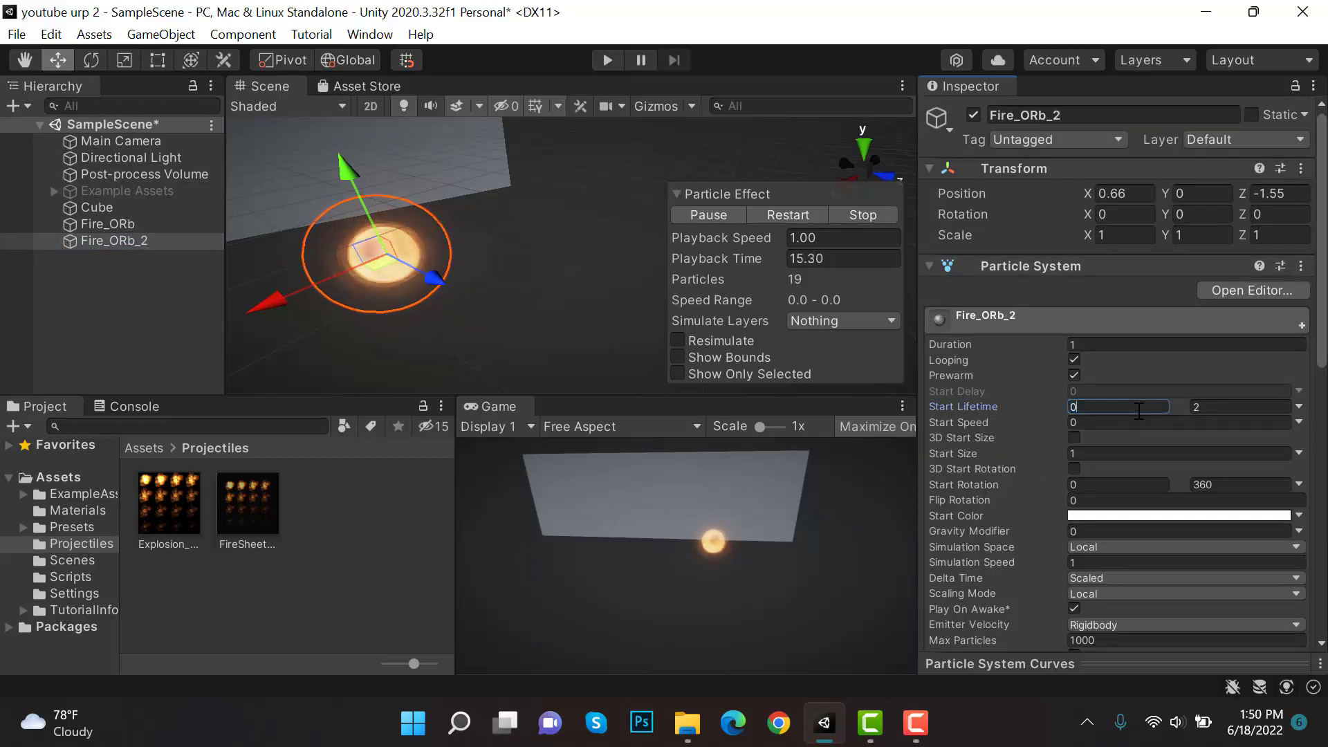
type(".5")
left_click(1260, 408)
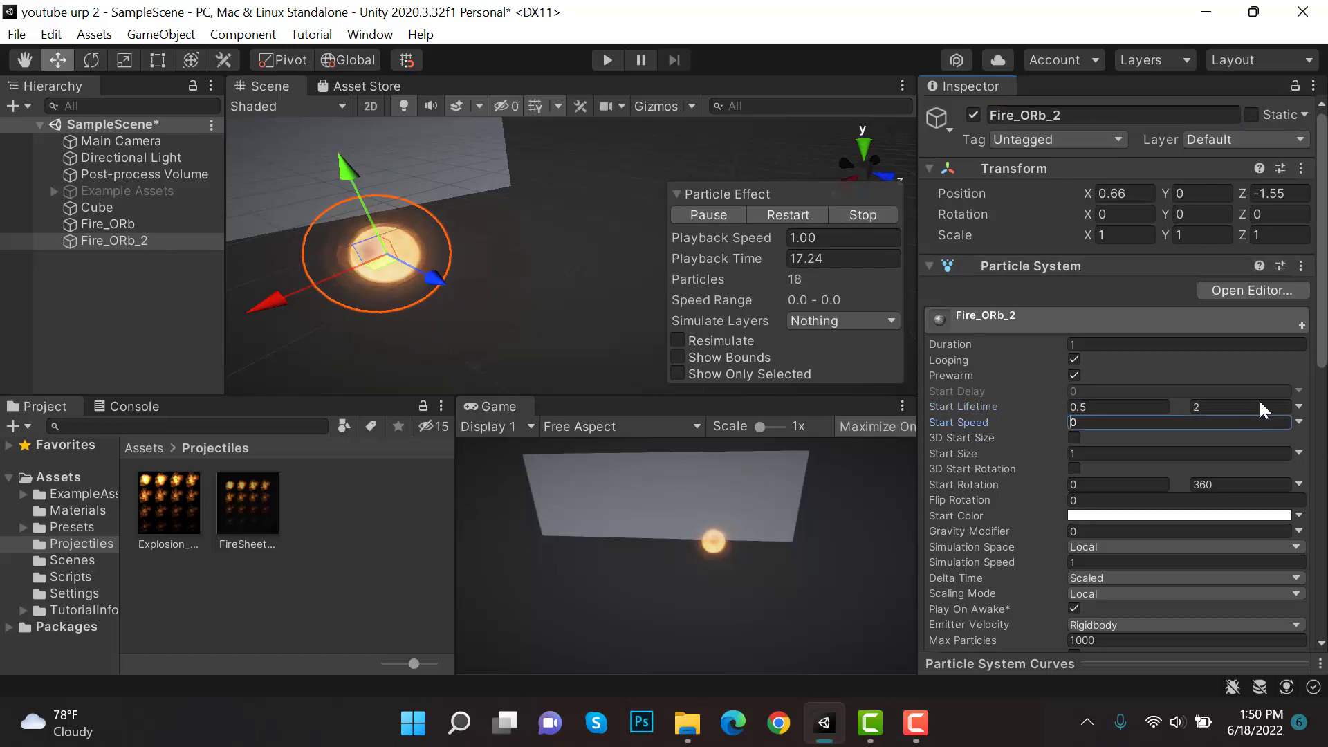
type("1")
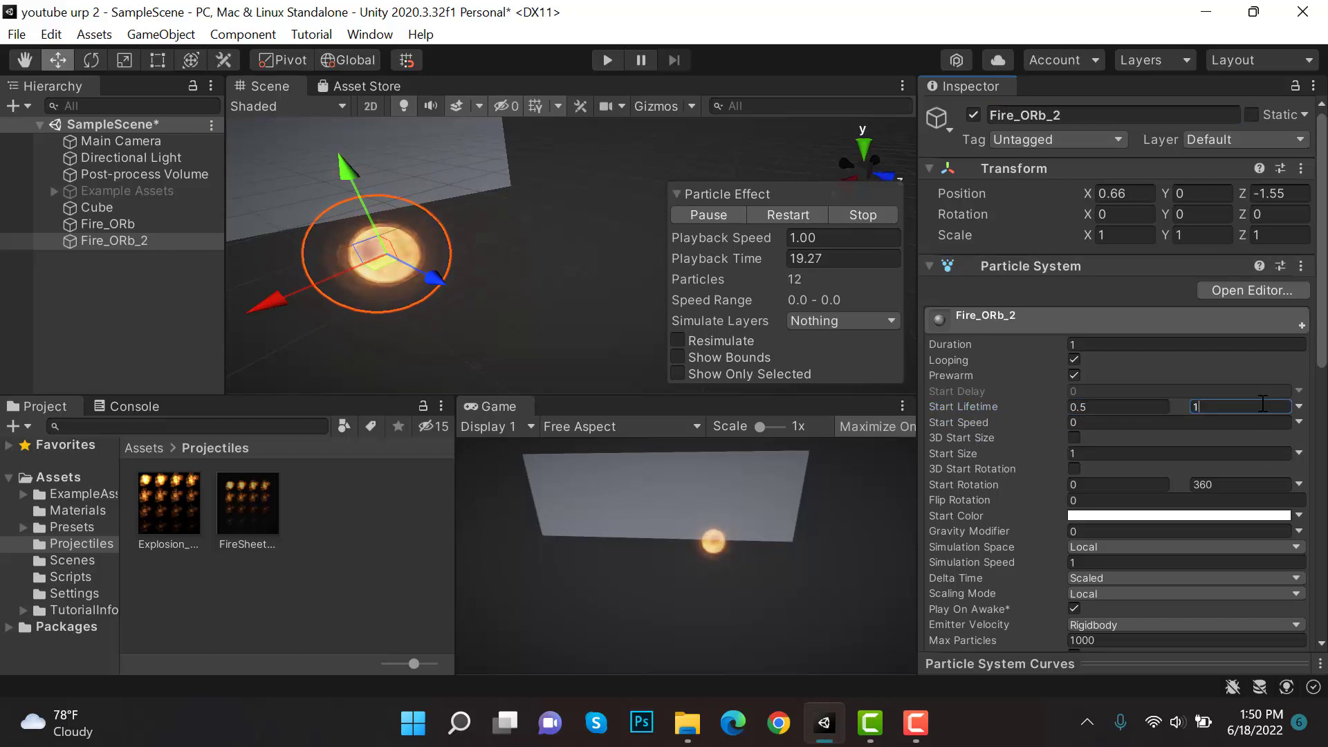
Step: Change the Start Color of Fire_ORb_2 to orange, about FFB239
left_click(1244, 515)
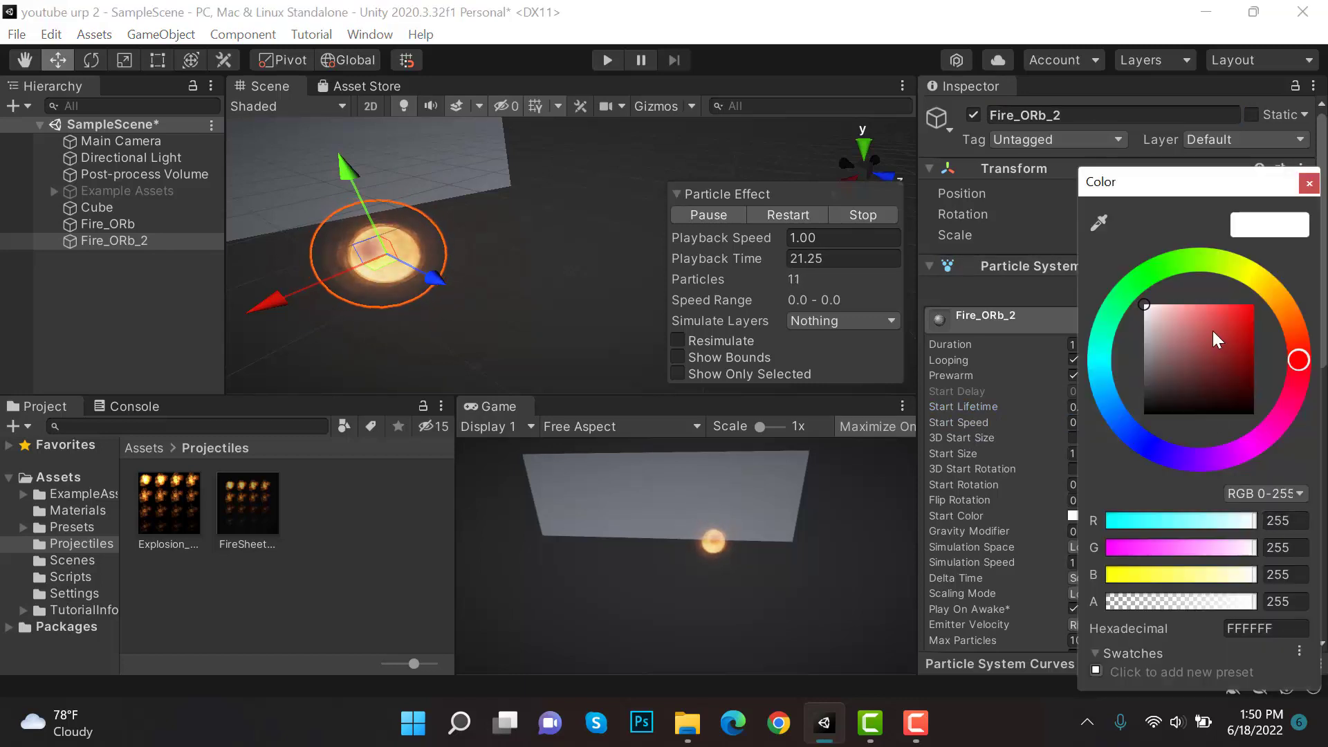
left_click_drag(1213, 330, 1230, 305)
left_click(1281, 320)
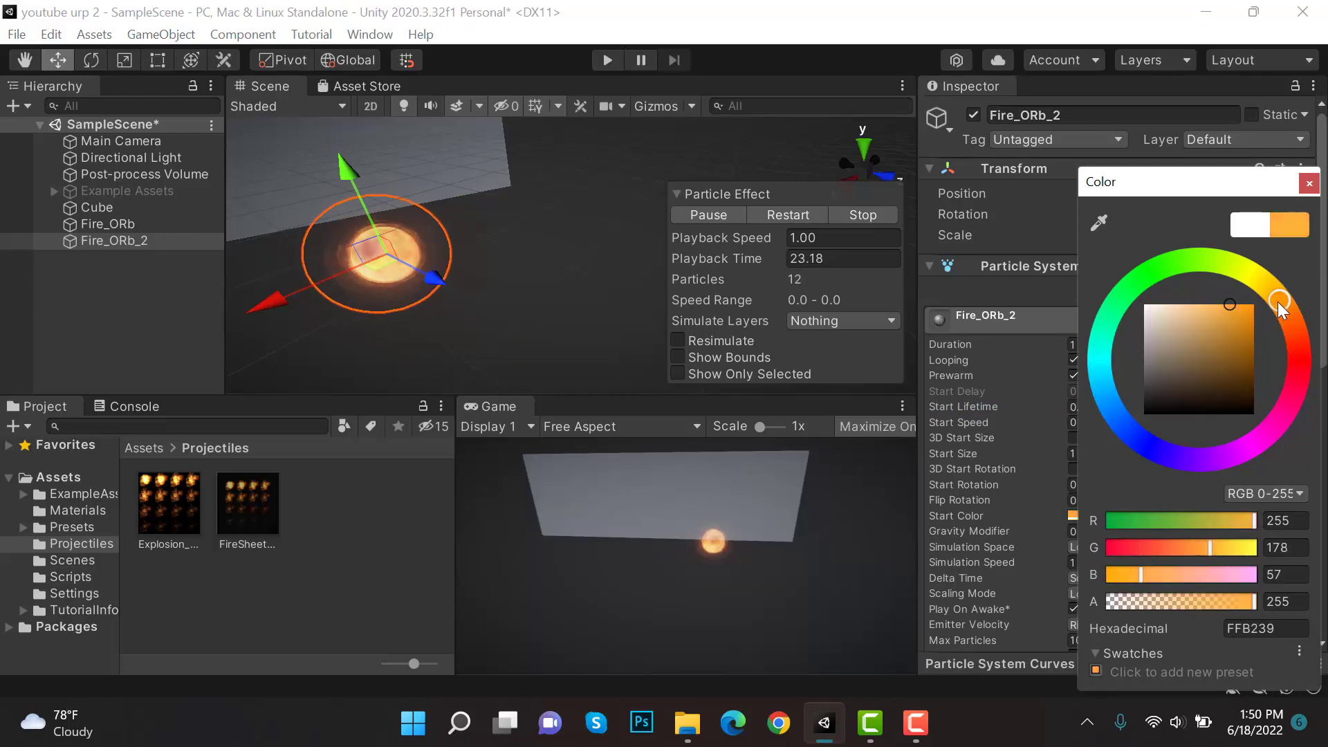
Step: Set the Start Size of Fire_ORb_2 to 0.75 and its maximum Start Rotation to 180
left_click(975, 320)
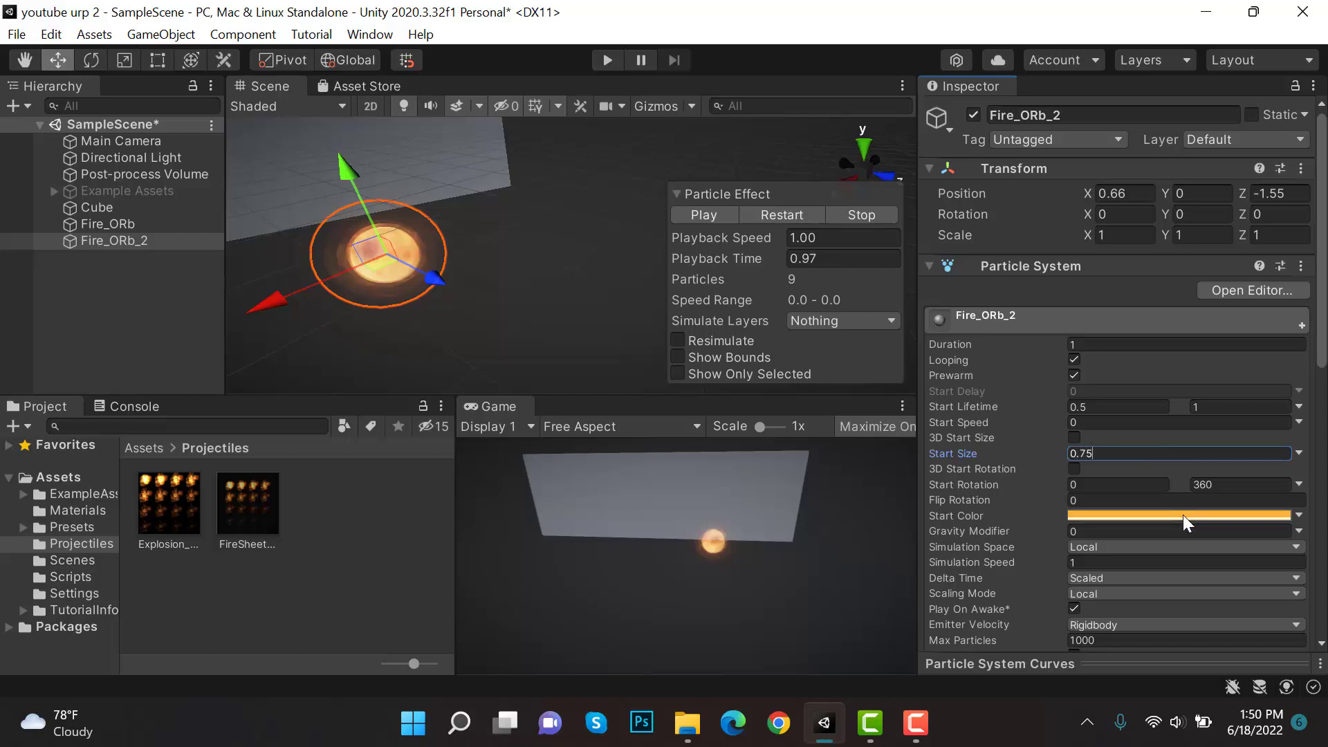
left_click(1263, 488)
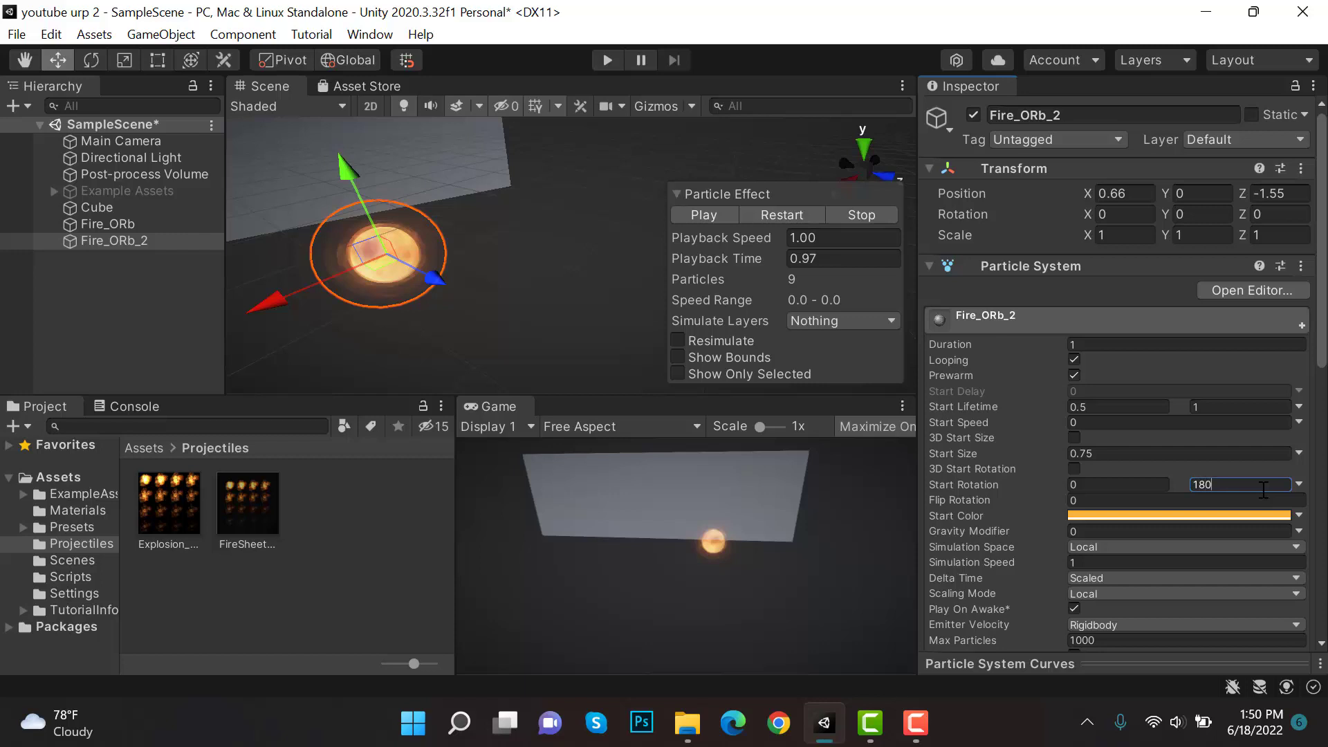
Step: Adjust the Emission rate of Fire_ORb_2, make it a child of Fire_ORb, and save the scene
scroll(1278, 482, "down", 5)
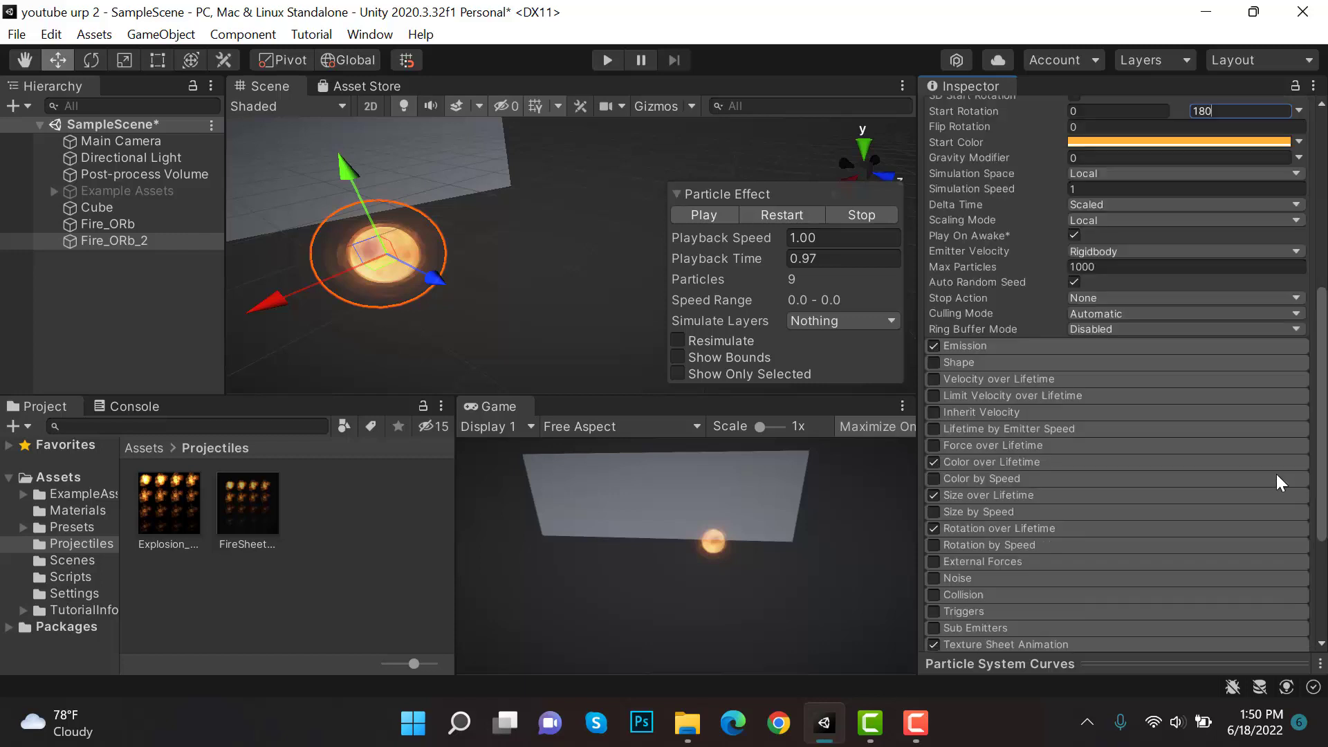
left_click(1081, 345)
left_click(1114, 365)
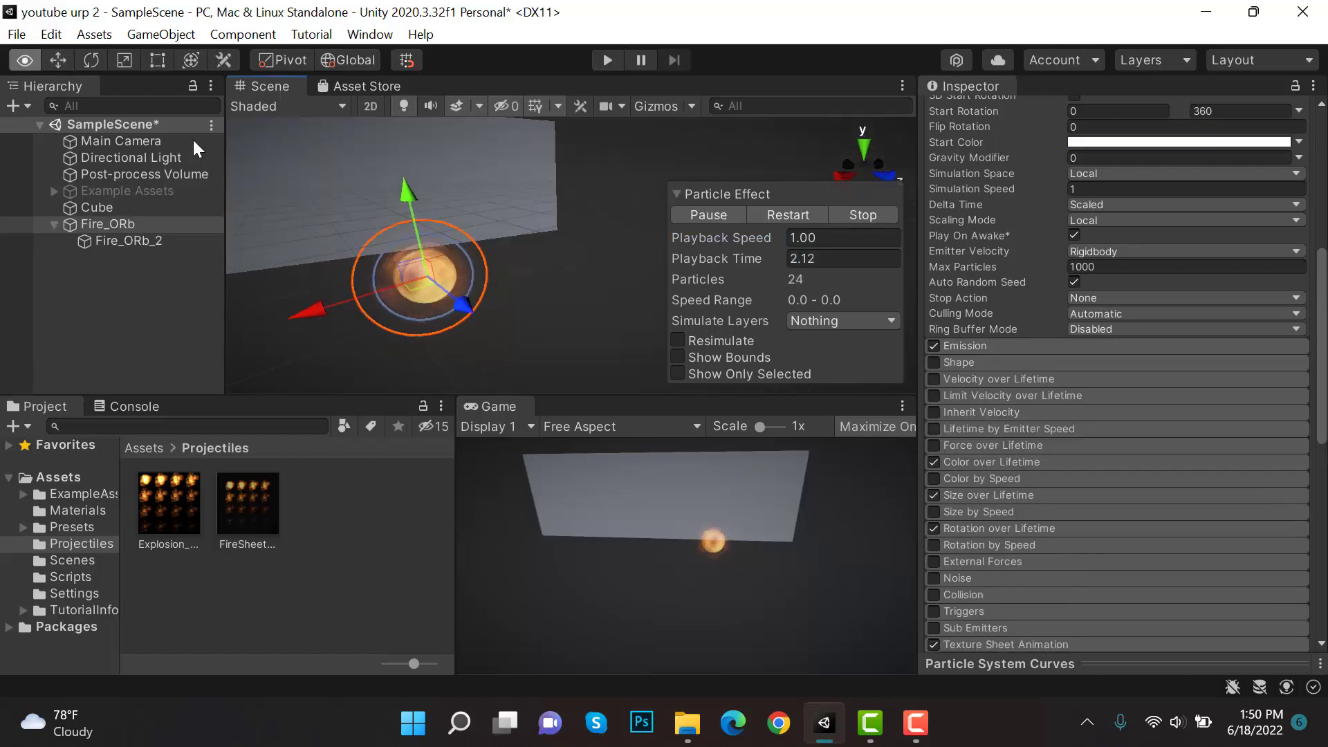
key("ctrl+s")
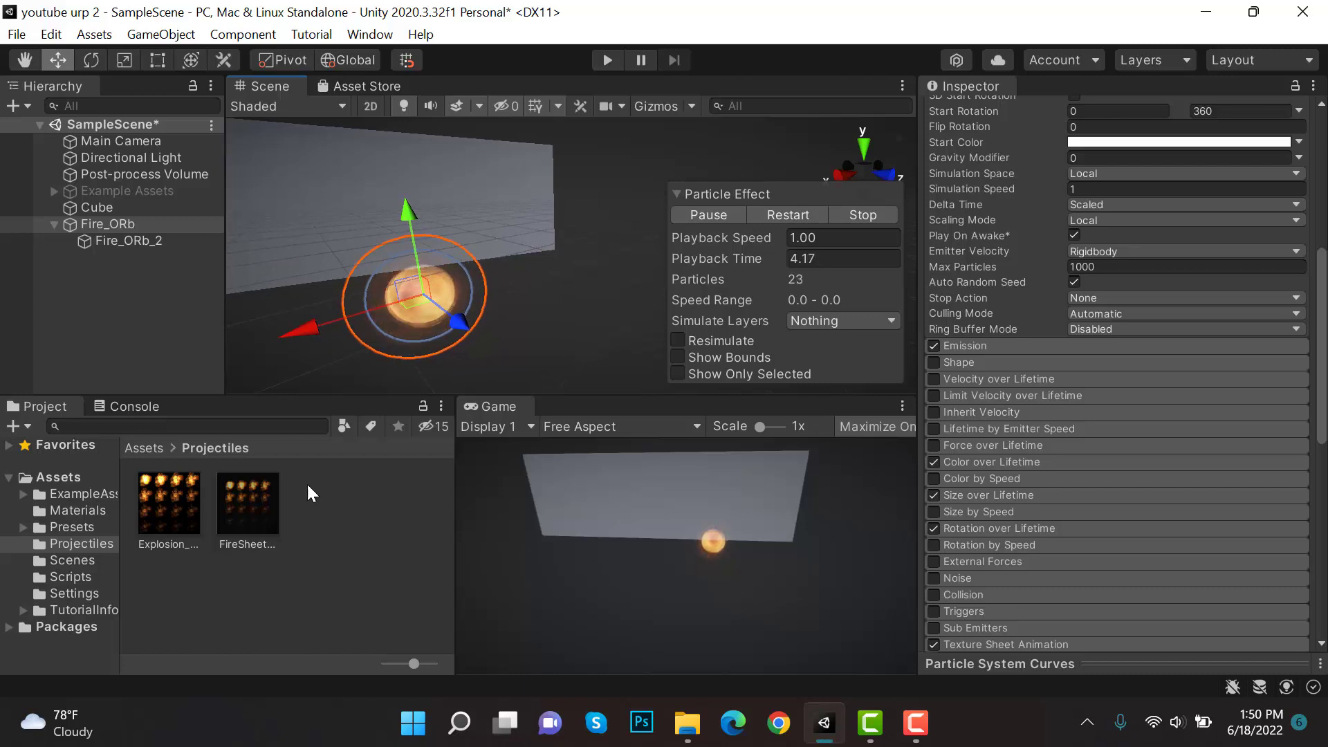
Step: Brighten the Tint Color of the FireSheet_Mat material to near white, about FDFDFD
left_click(248, 505)
left_click(1277, 172)
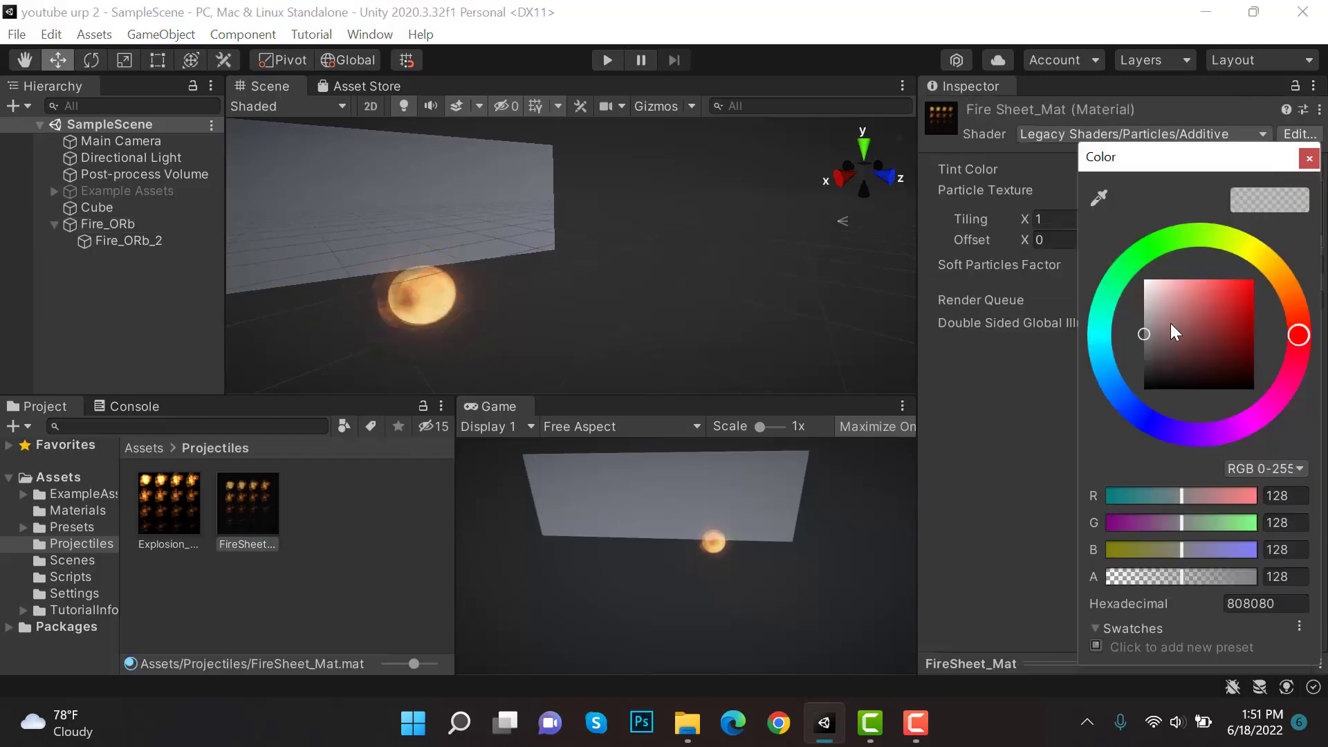
mouse_move(1171, 322)
left_mouse_down()
mouse_move(1133, 263)
mouse_move(1133, 342)
mouse_move(1126, 317)
mouse_move(1113, 319)
mouse_move(1105, 268)
mouse_move(1107, 280)
left_mouse_up()
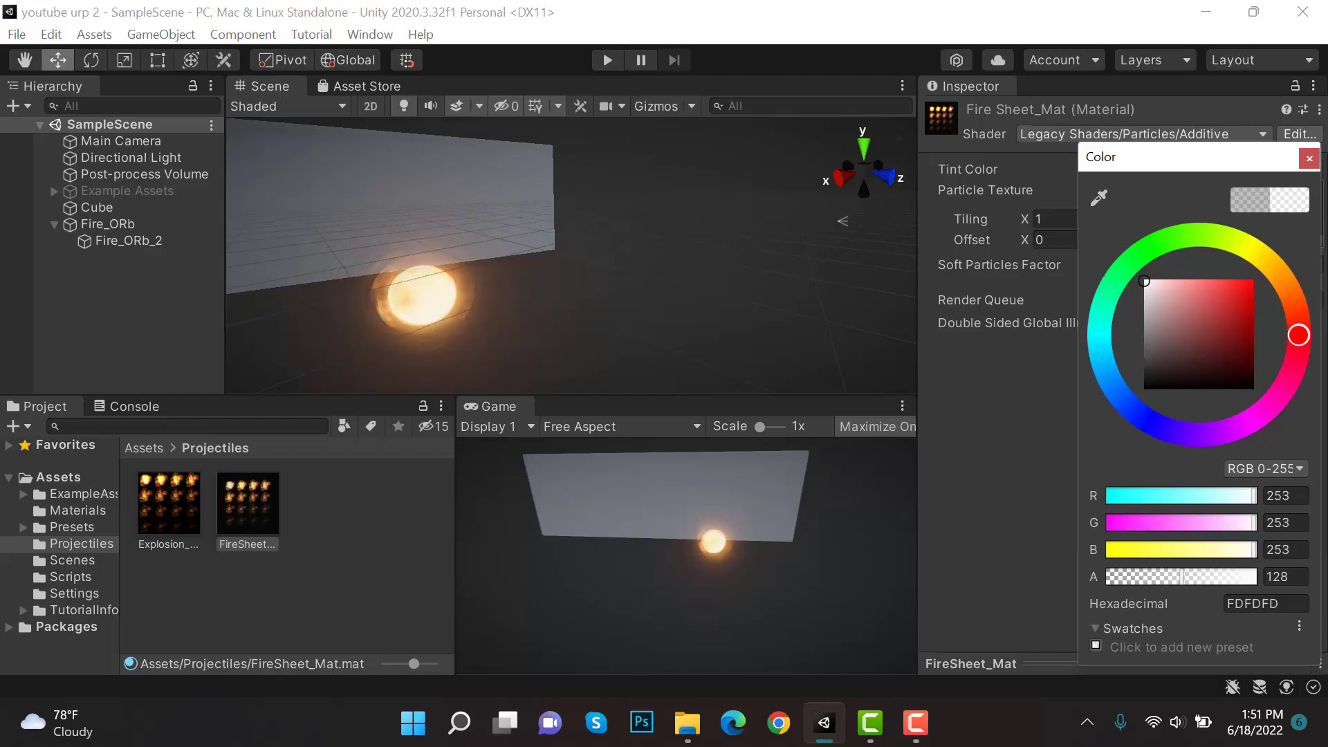
left_click(1310, 158)
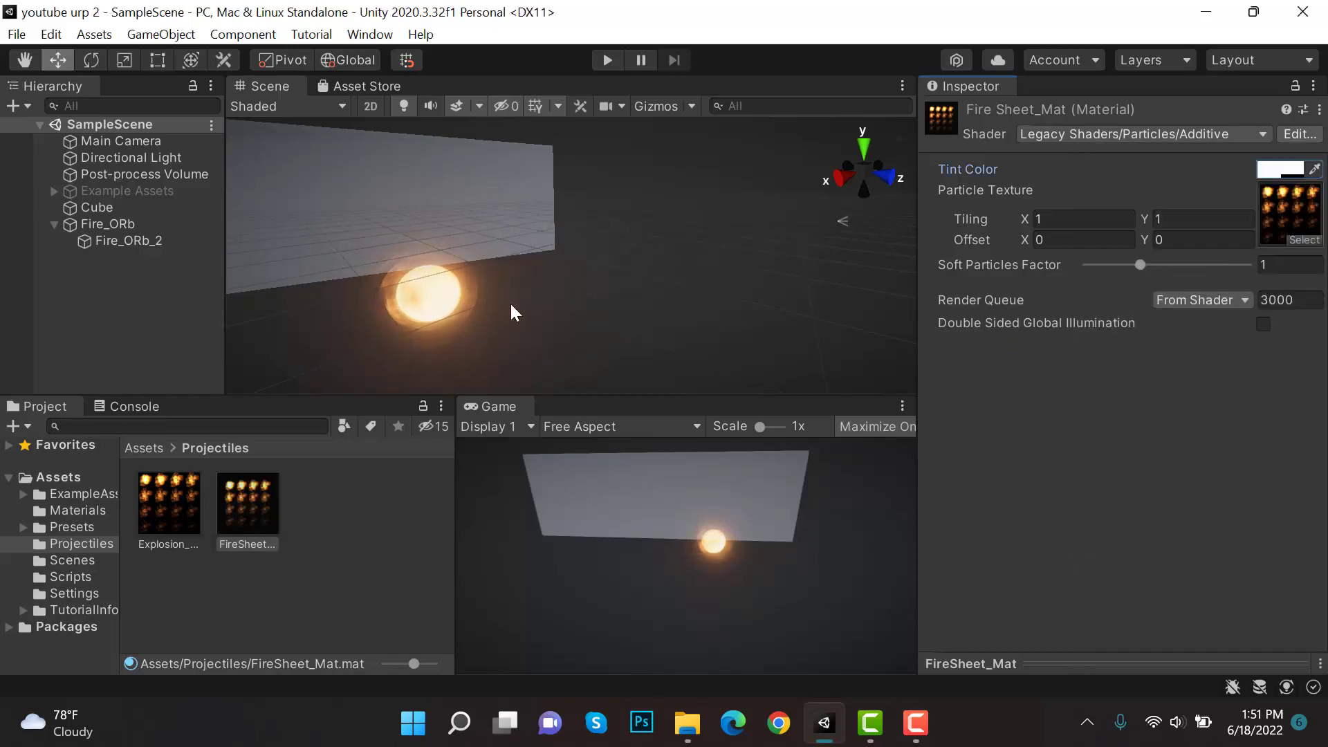
Step: Add a new Particle System as a child of Fire_ORb
right_click_drag(654, 329, 429, 295)
left_click(112, 227)
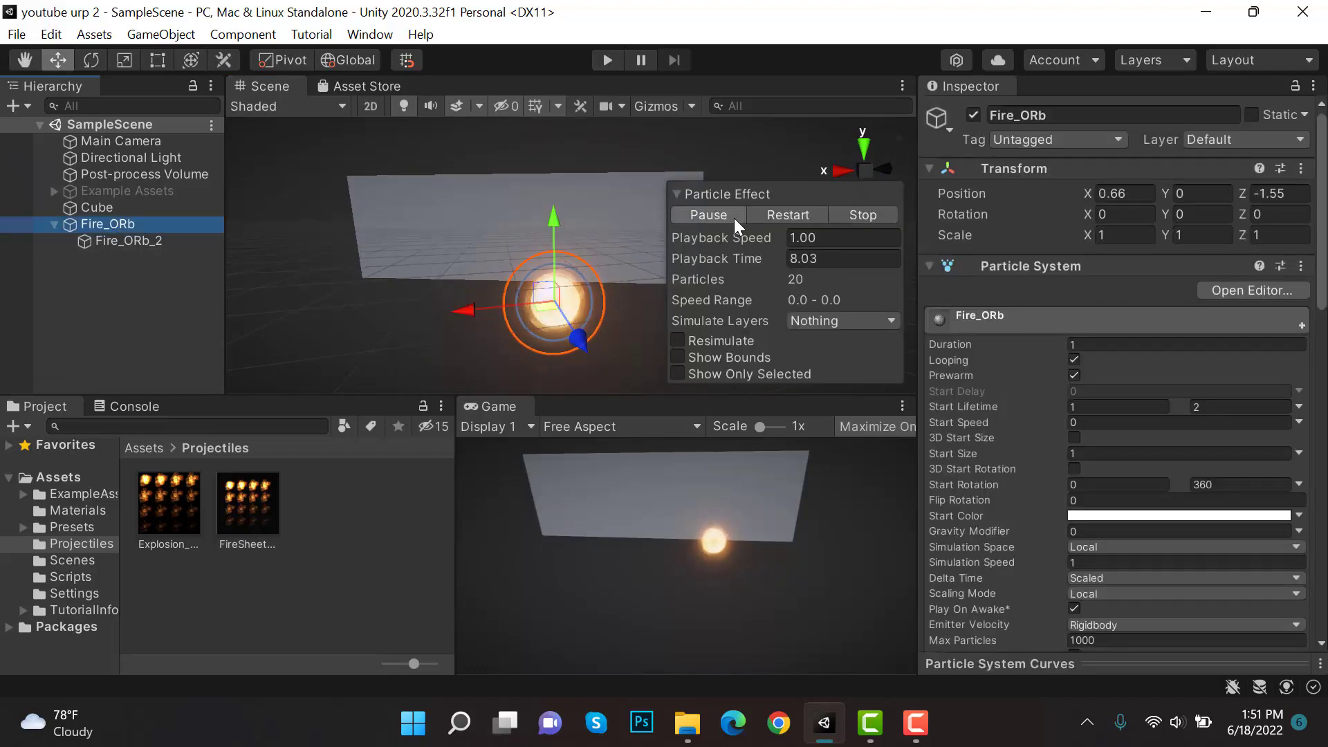
right_click(133, 225)
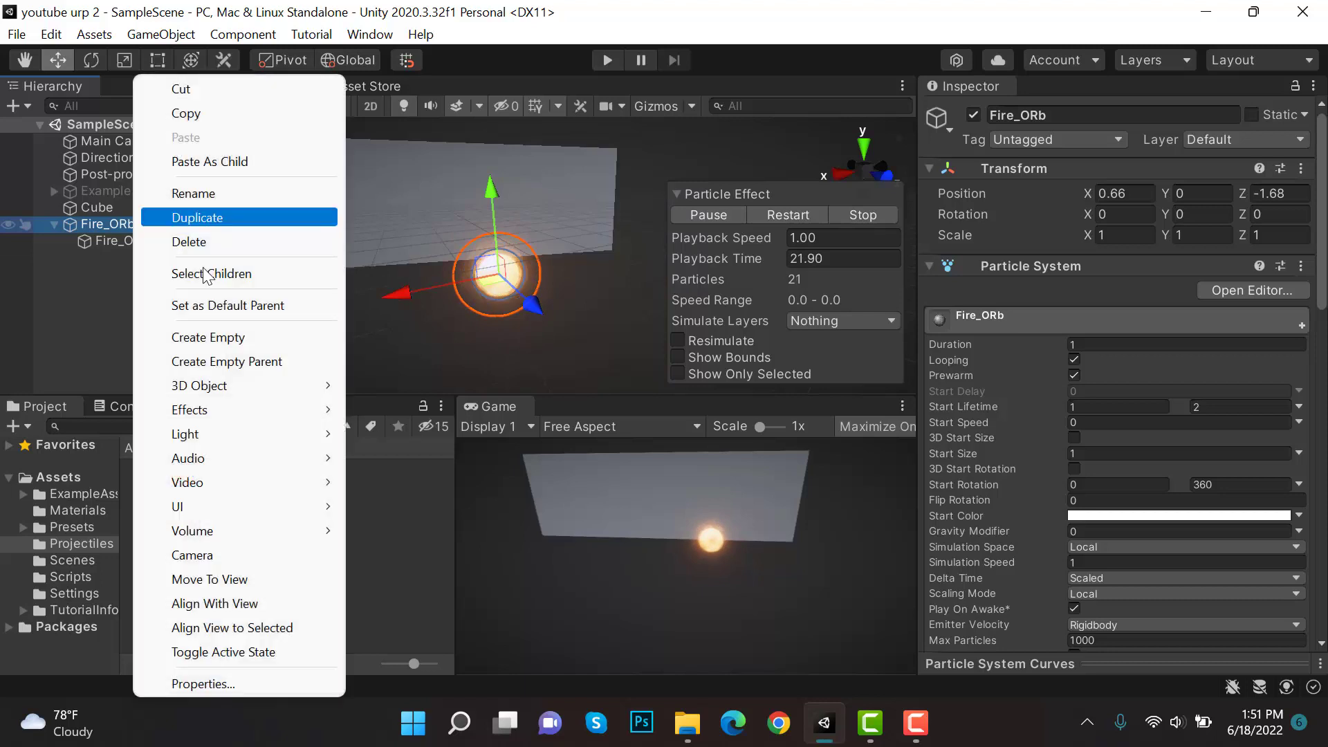
mouse_move(312, 410)
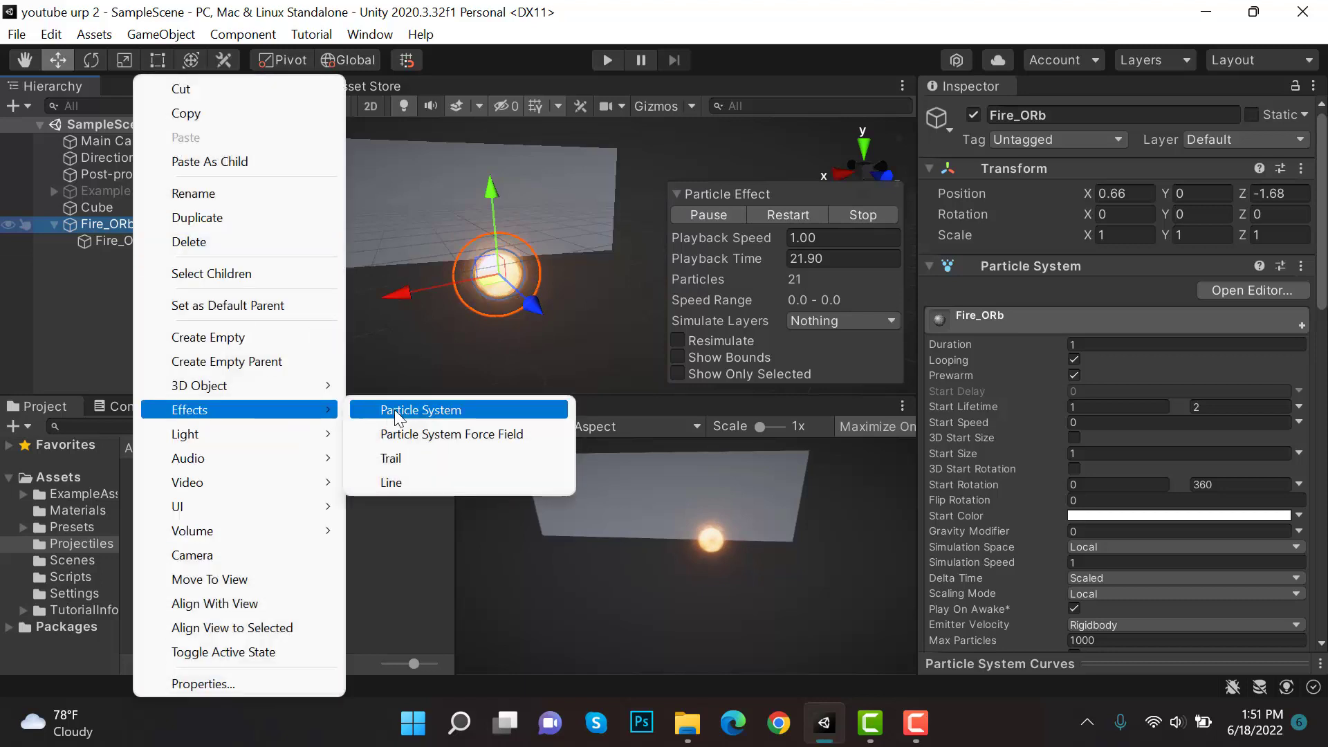
left_click(403, 409)
Step: Try to rename the new particle system OuterGlow and save the scene
left_click(1159, 115)
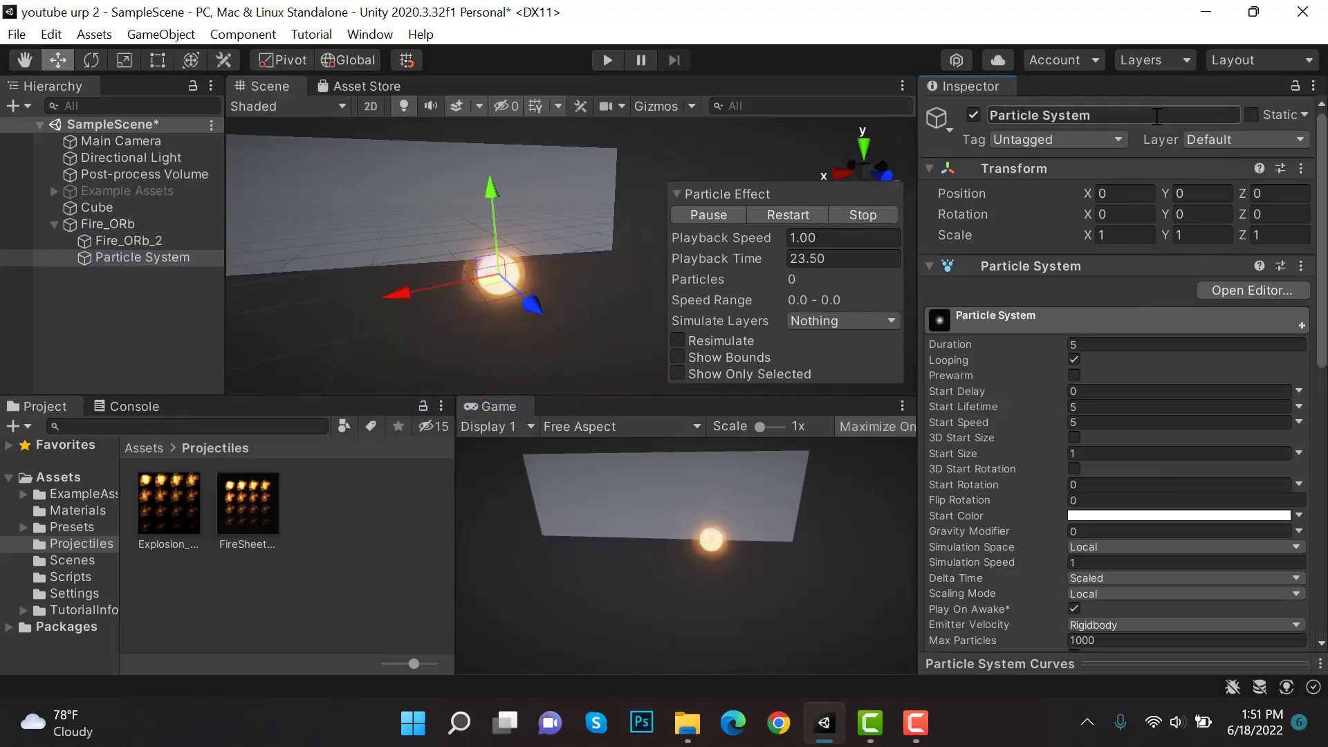
type("OuterG")
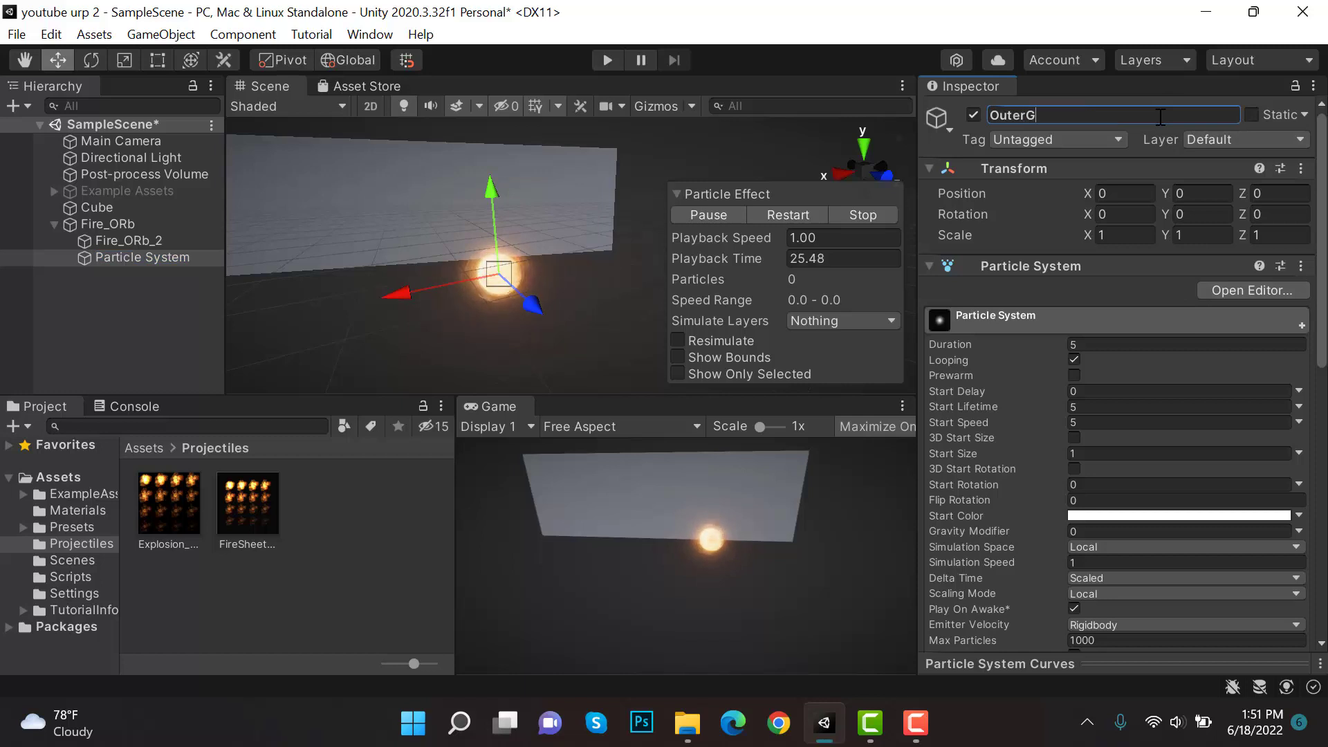
type("low")
key("ctrl+s")
Step: Set Max Particle Size to 3 in the new particle system's Renderer module and locate its ParticlesUnlit material
scroll(1263, 246, "down", 10)
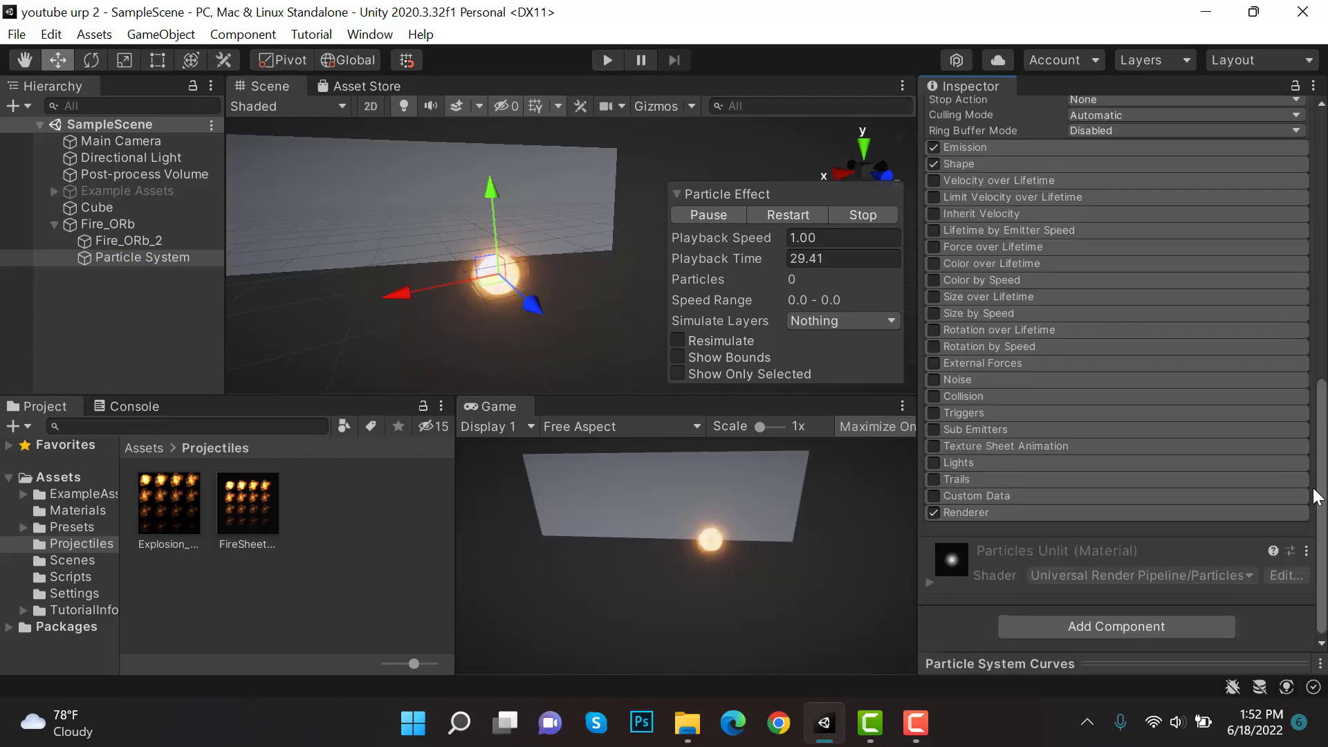
left_click(1214, 515)
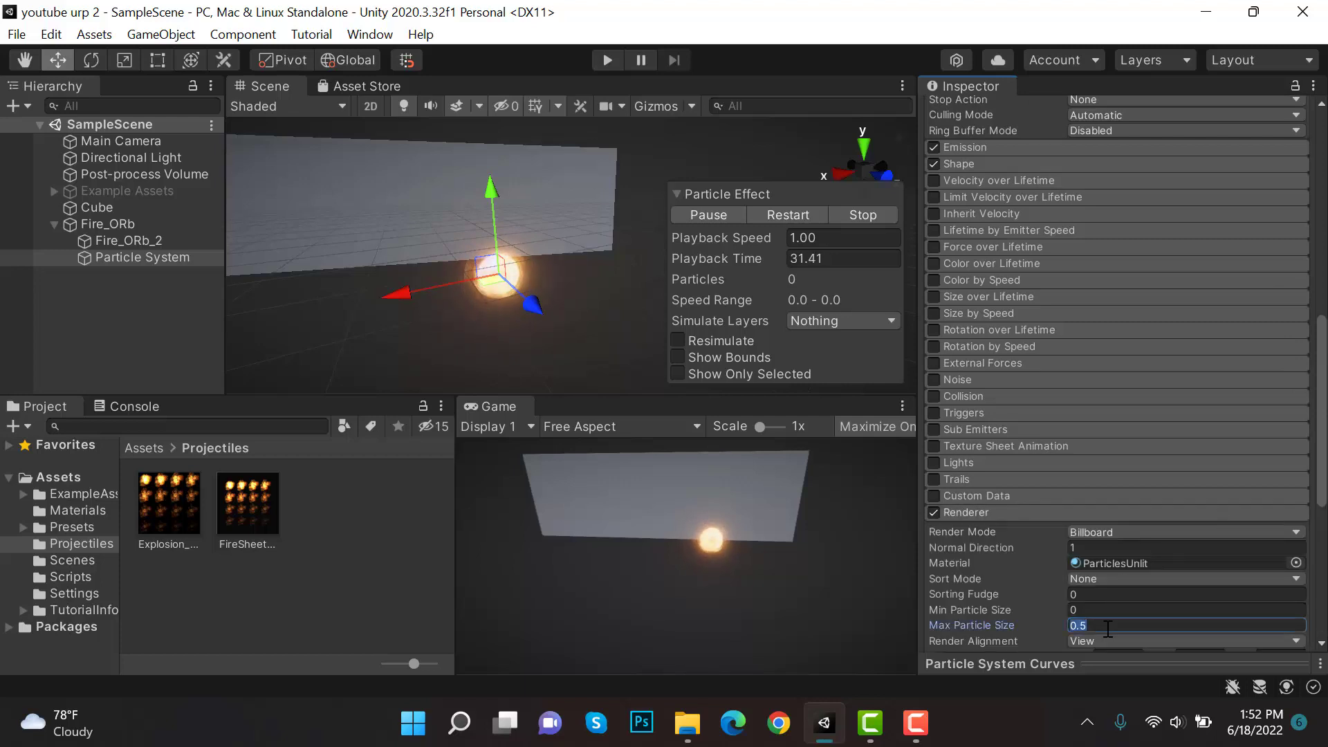
type("3")
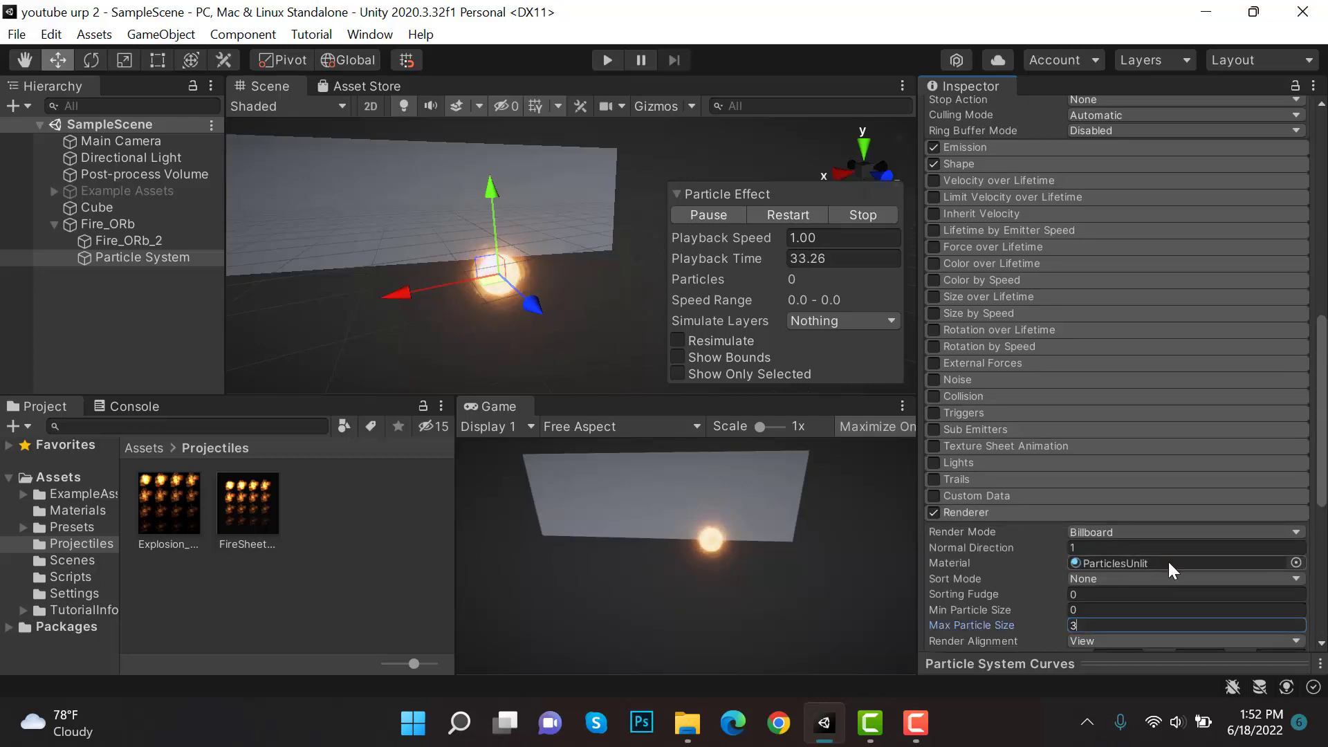
left_click(1169, 562)
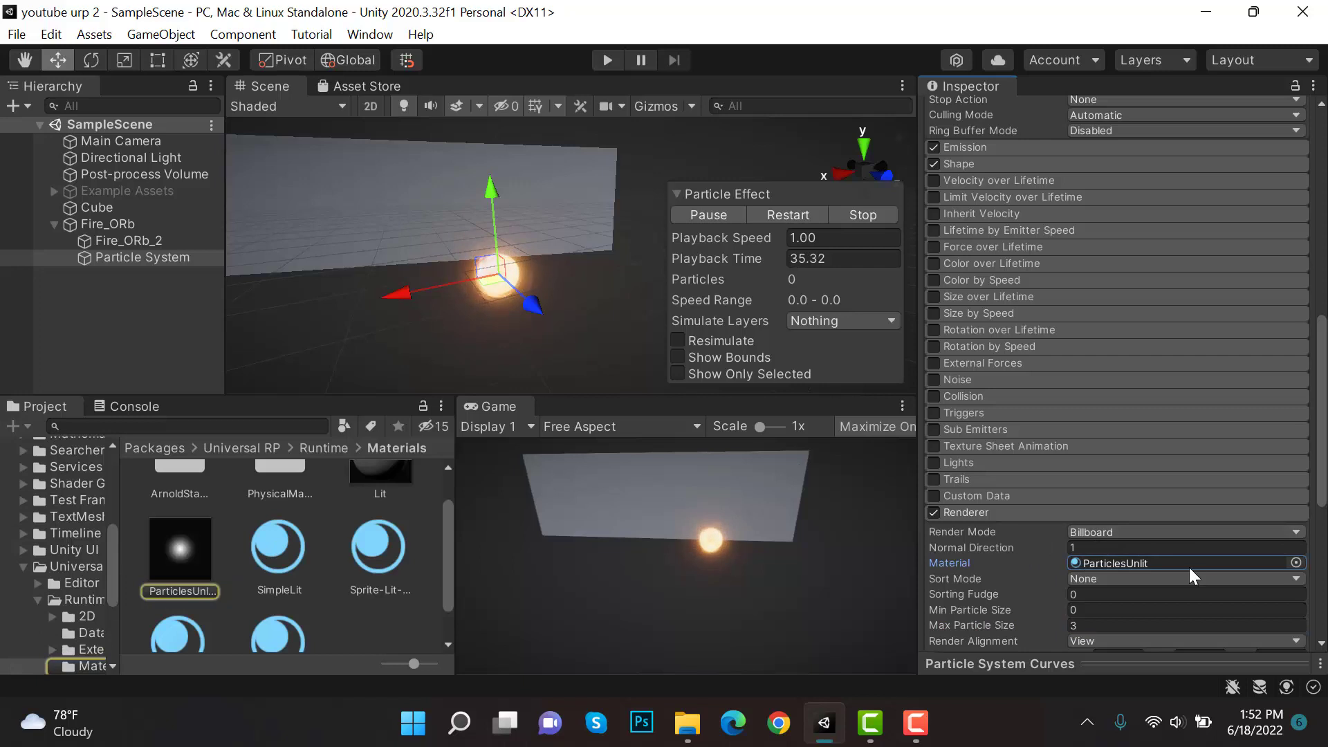
Step: Move the new particle system up to Y 0.95 above the orb, and restart and pause its preview
key("ctrl+z")
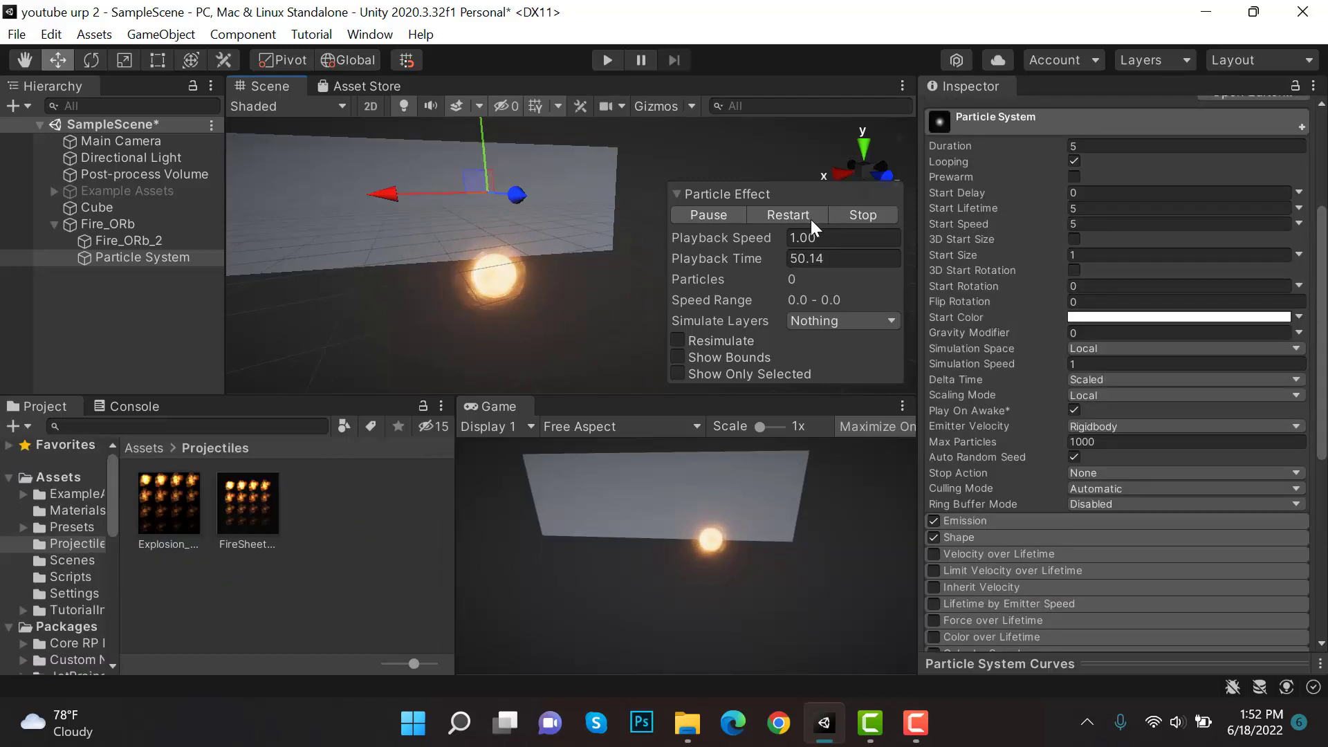
left_click(806, 218)
left_click(707, 216)
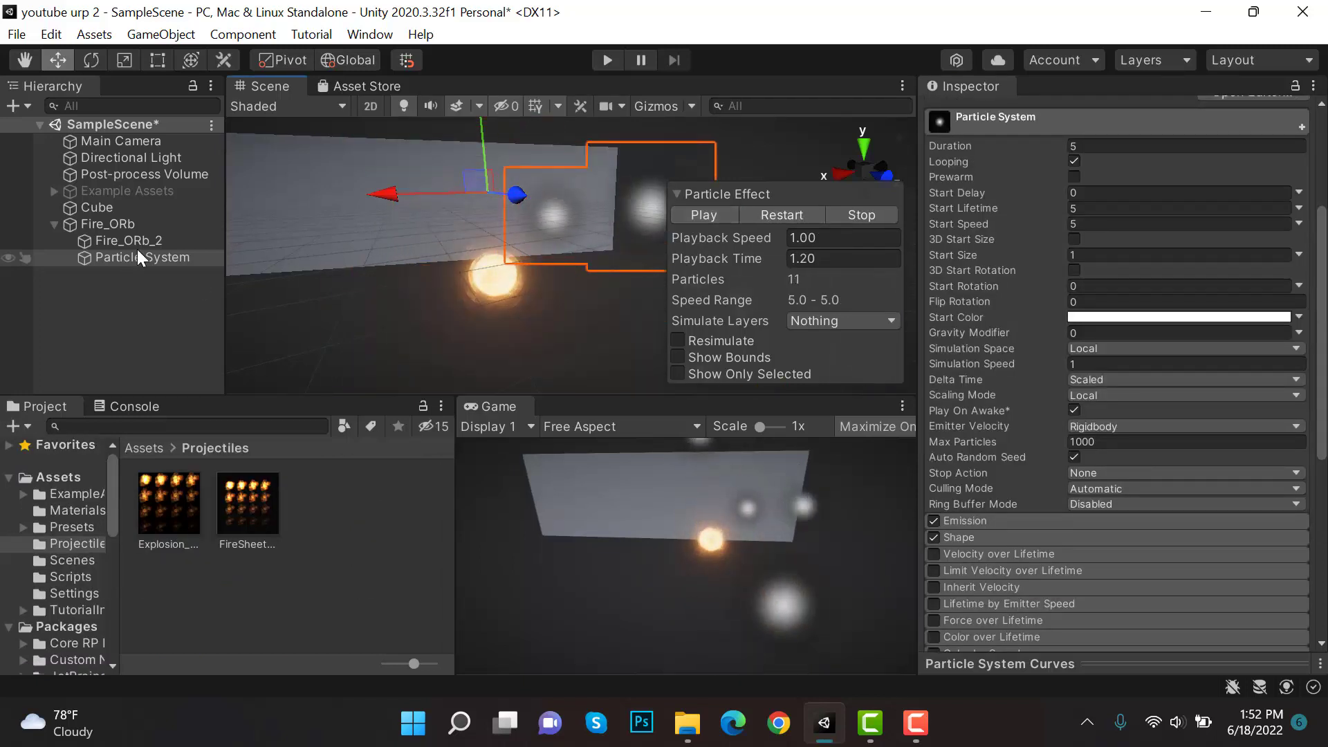
Step: Move Particle System out of Fire_ORb to the scene root and deactivate Fire_ORb
left_click(140, 240)
left_click_drag(143, 256, 113, 292)
left_click(132, 225)
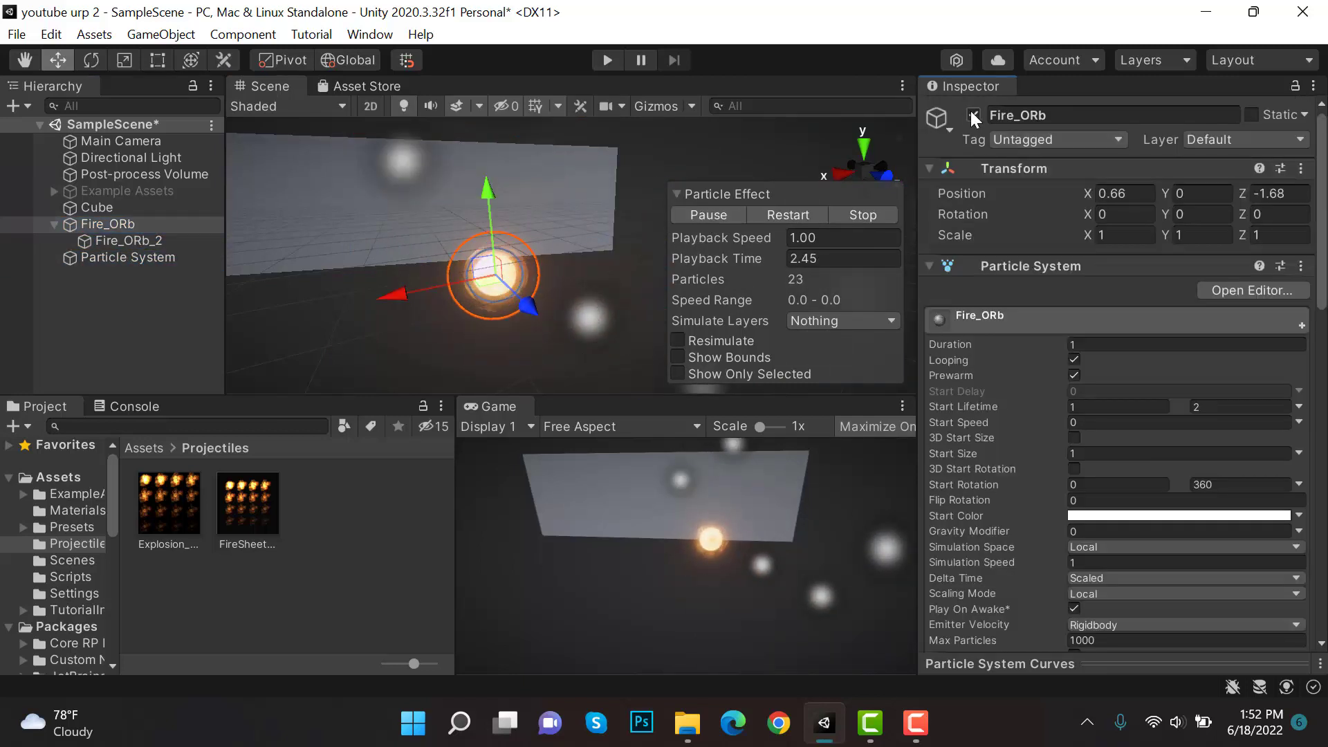
left_click(972, 113)
Step: Set the Particle System's Start Speed to 0, disable its Shape module, and restart and pause the preview
left_click(191, 259)
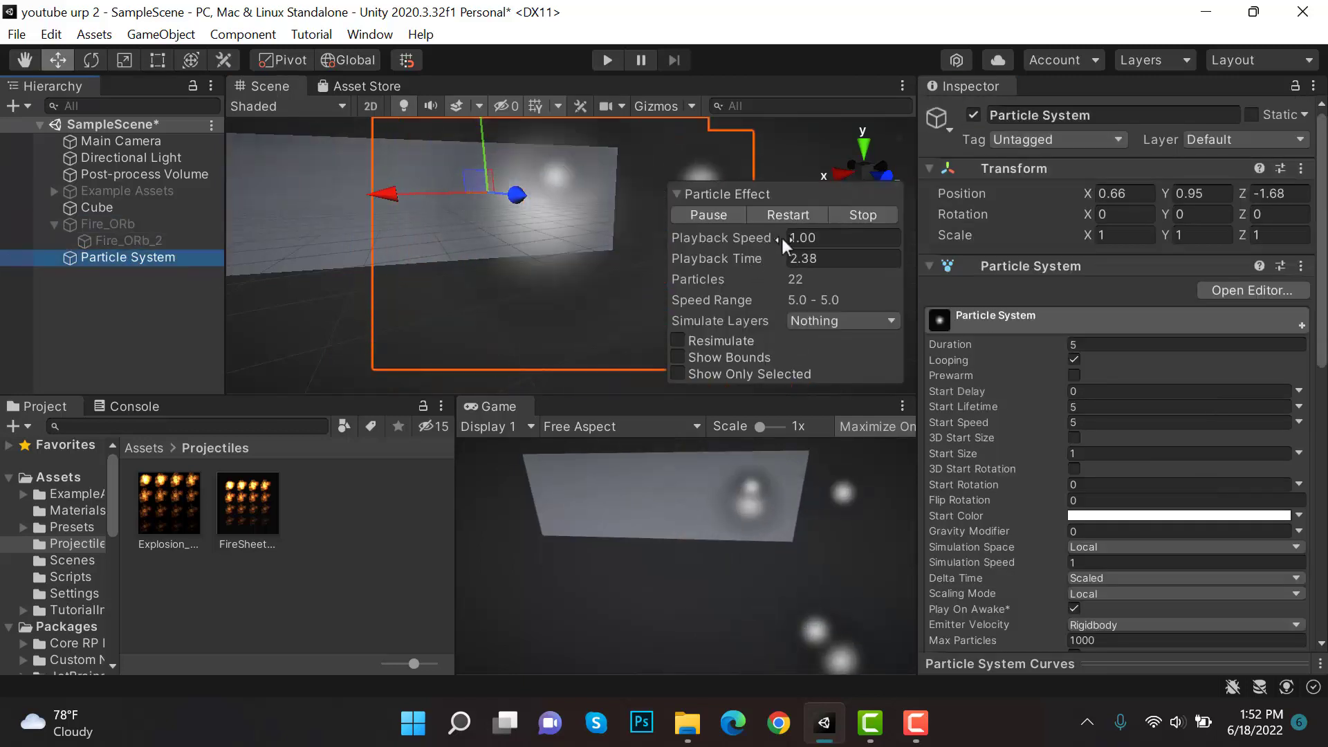
scroll(1066, 346, "down", 10)
scroll(1065, 272, "up", 5)
left_click(1086, 235)
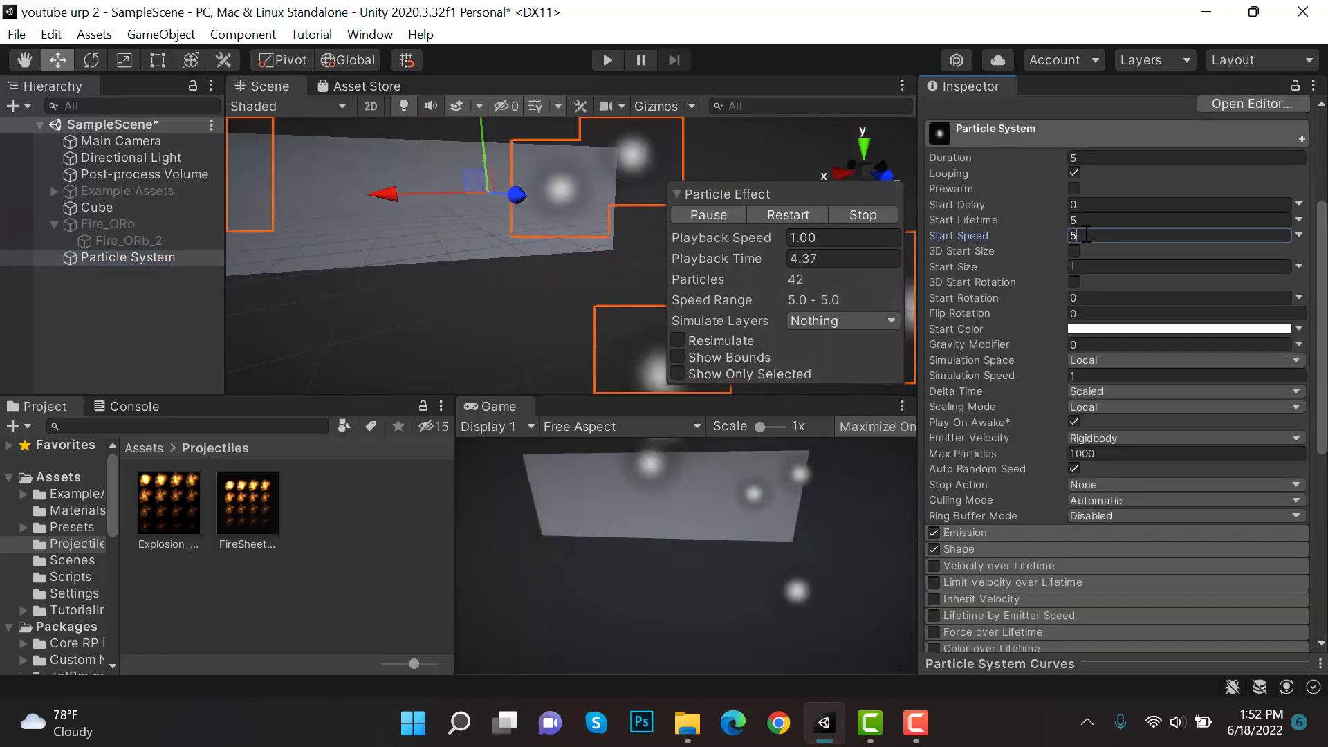
key("BackSpace")
type("0")
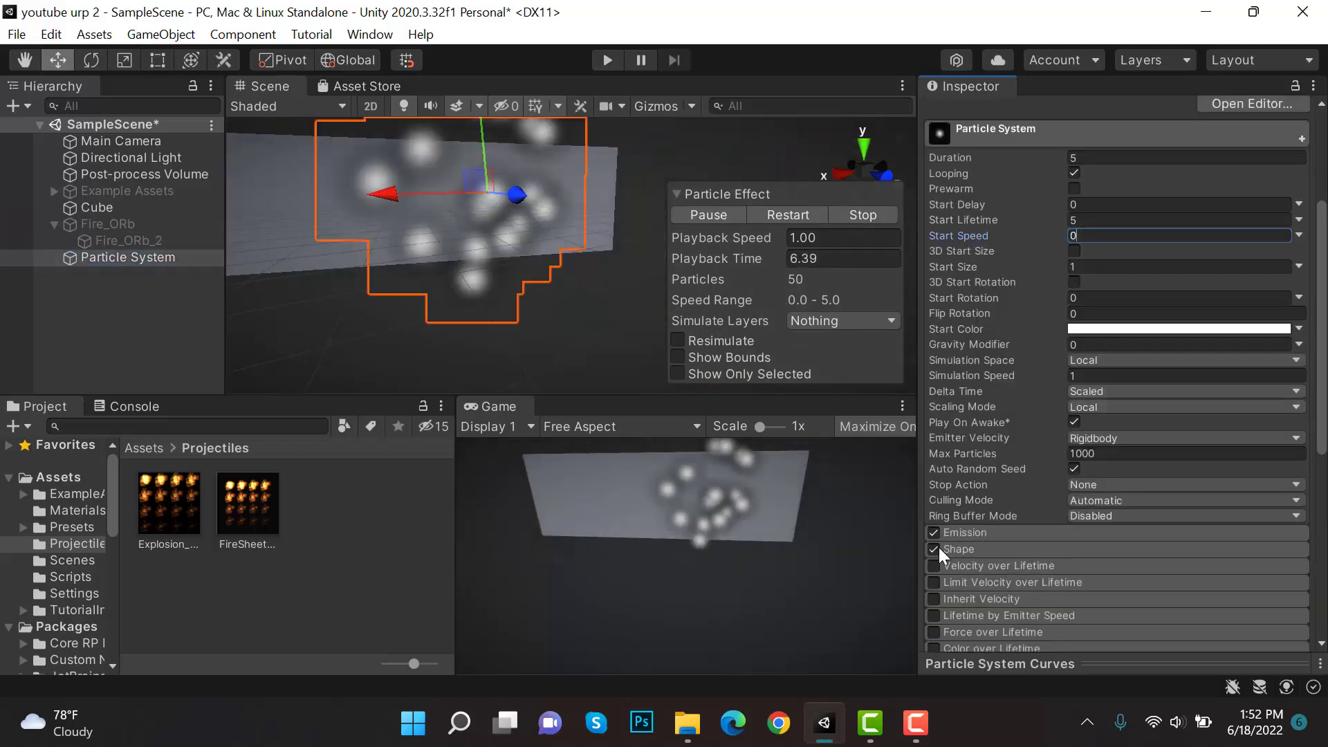
left_click(935, 548)
left_click(785, 211)
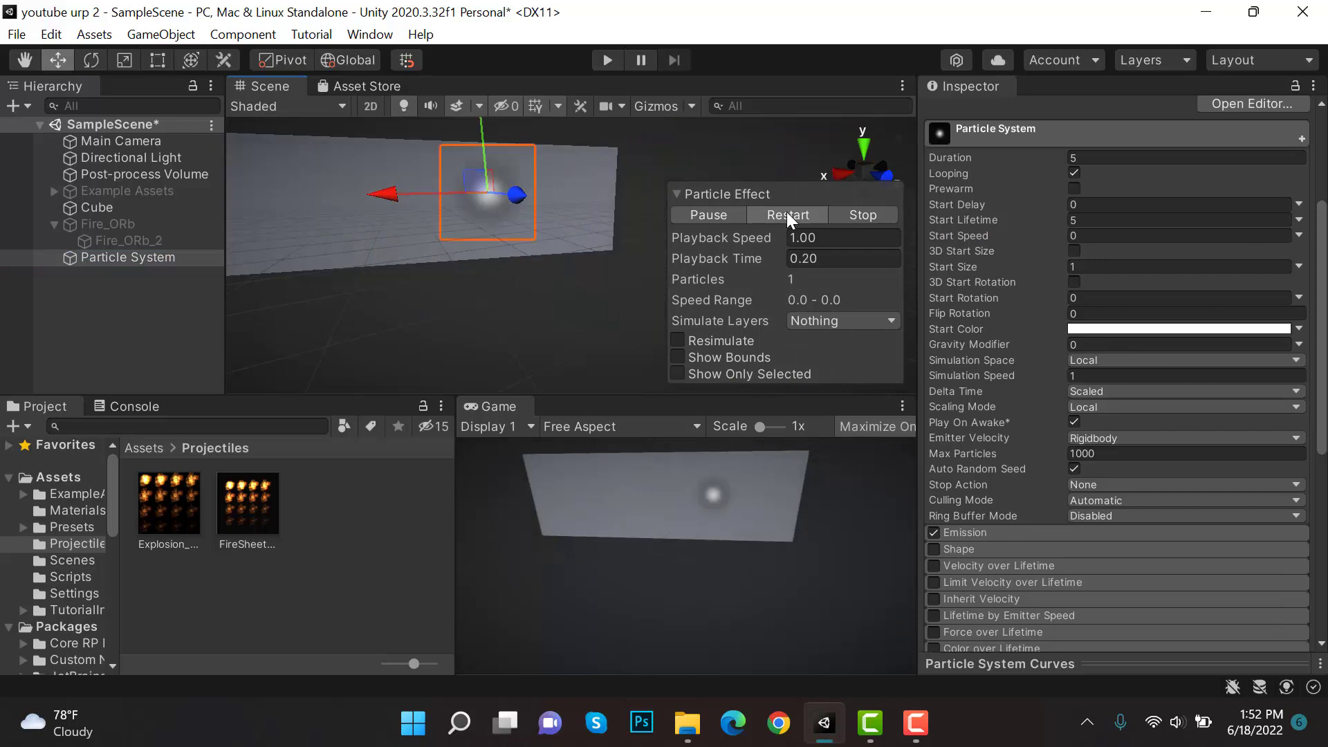
left_click(735, 215)
Step: Assign the Default-Particle material to the Particle System in its Renderer module
scroll(1322, 339, "down", 5)
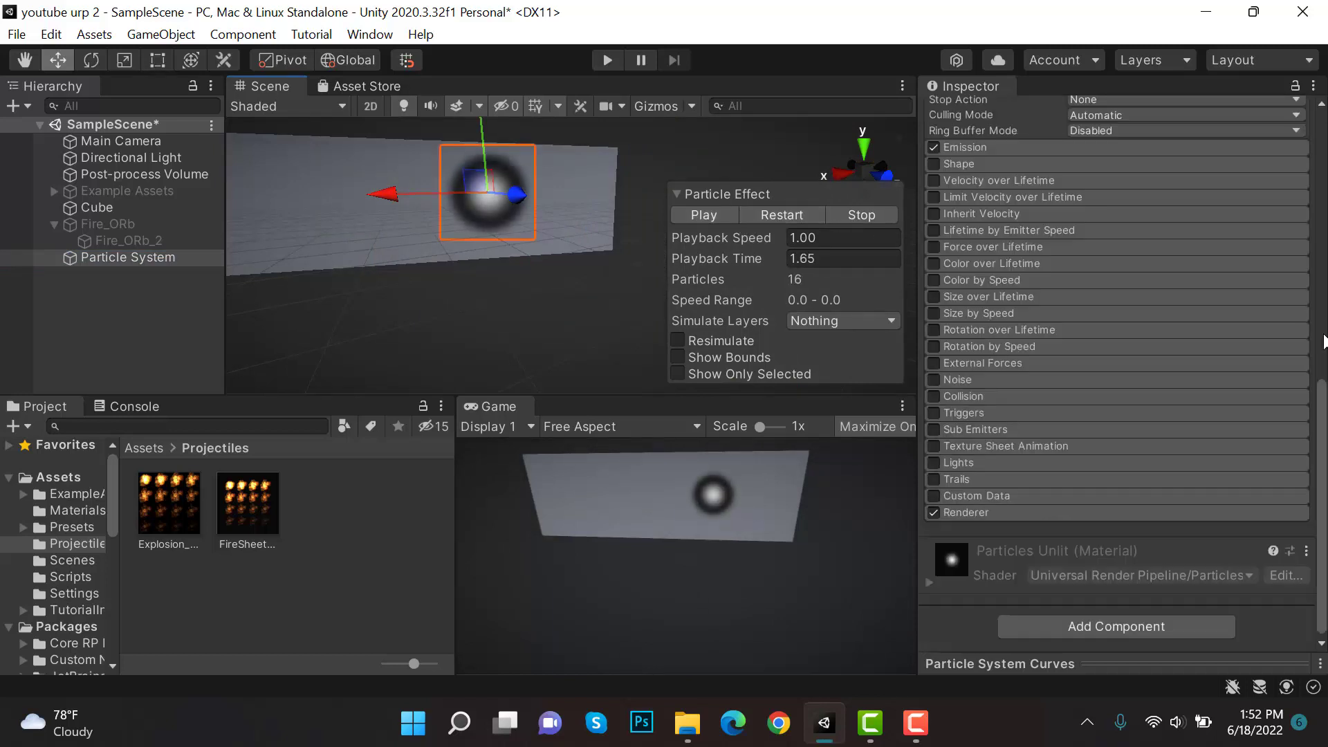
left_click(1127, 515)
scroll(1176, 485, "down", 3)
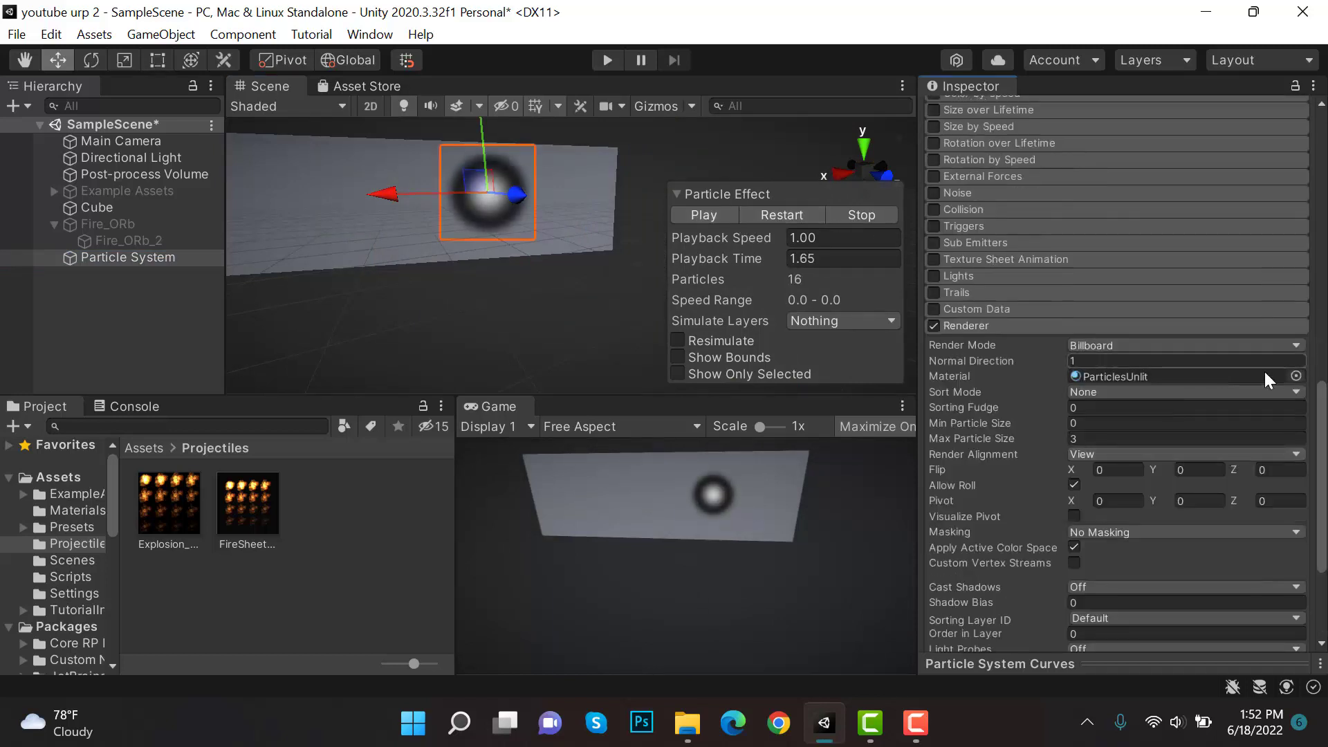
left_click(1296, 375)
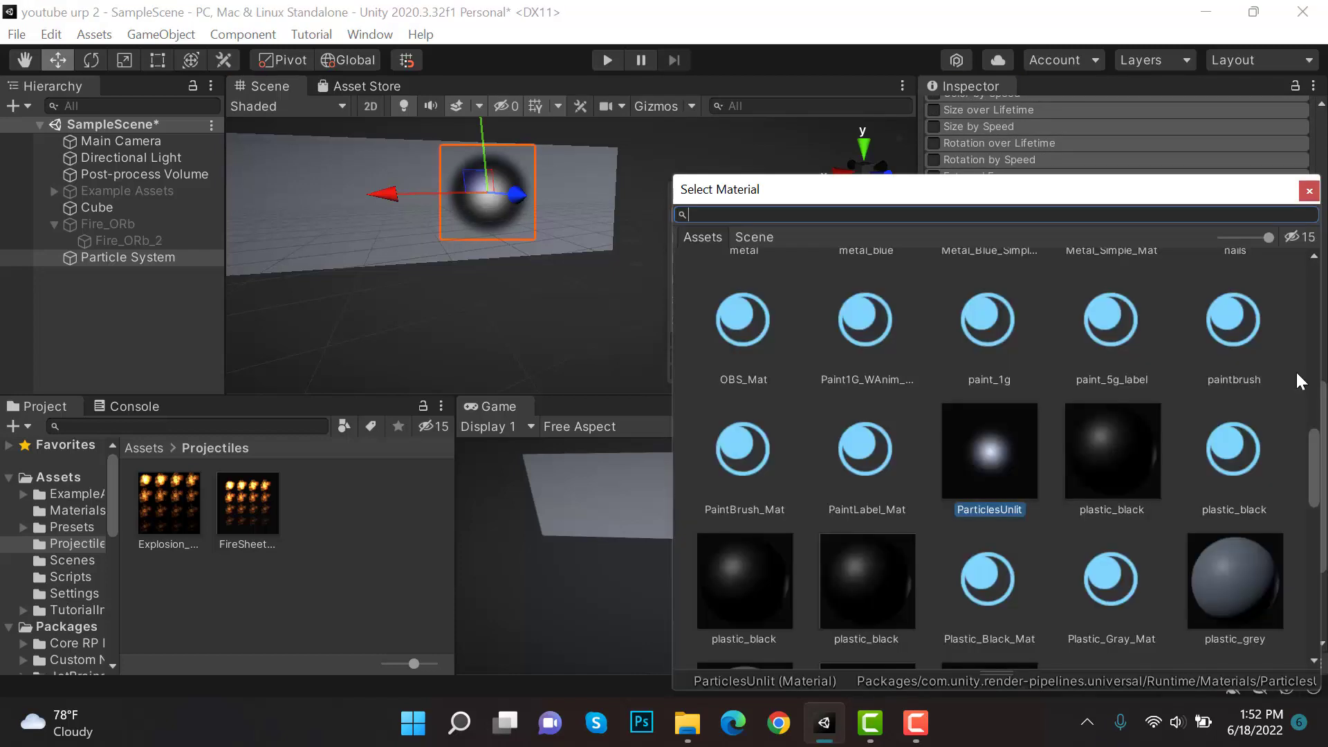
type("def")
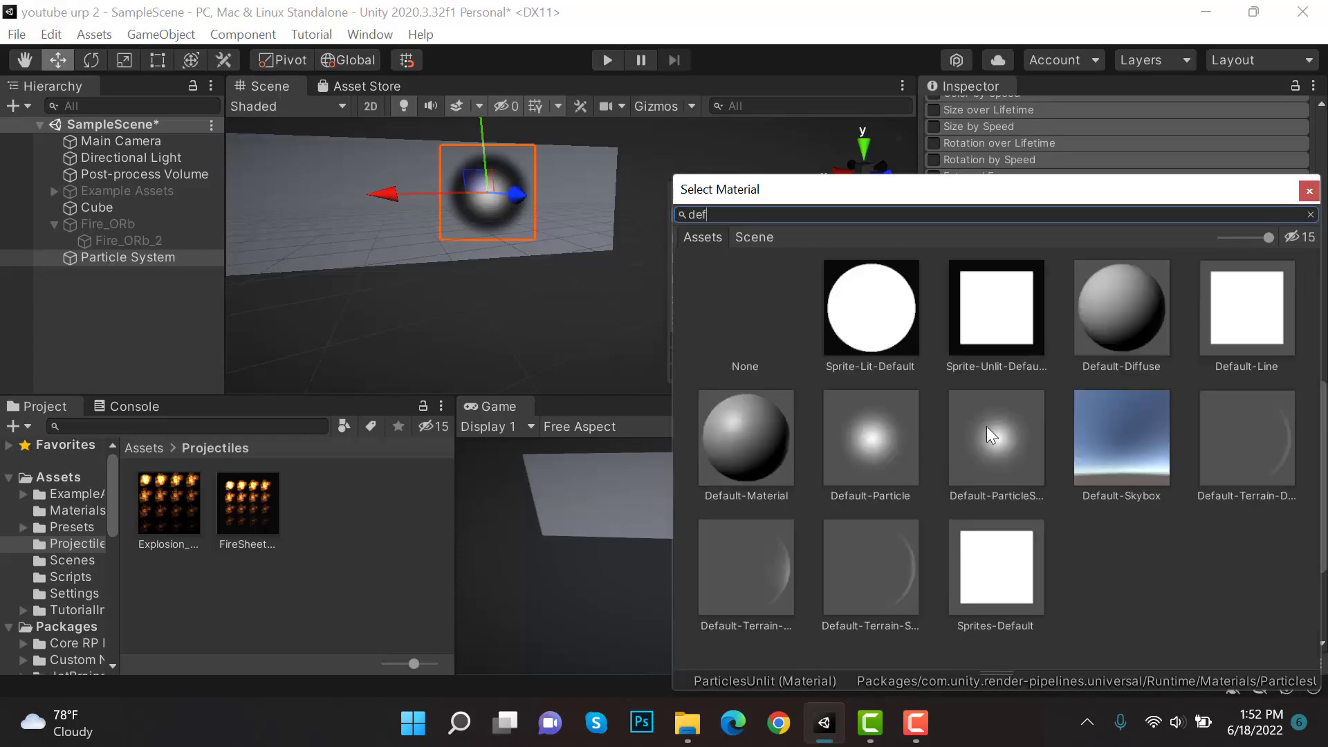
left_click(891, 438)
left_click(1007, 451)
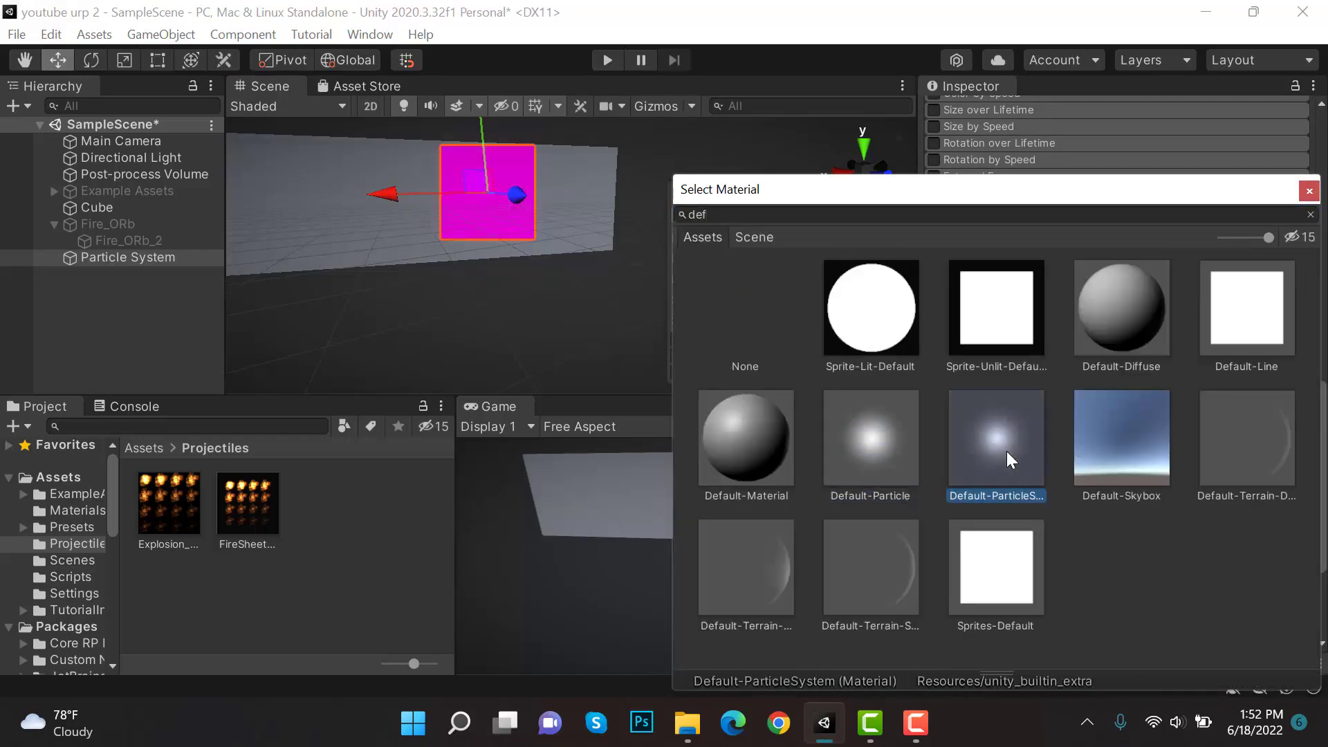
left_click(860, 459)
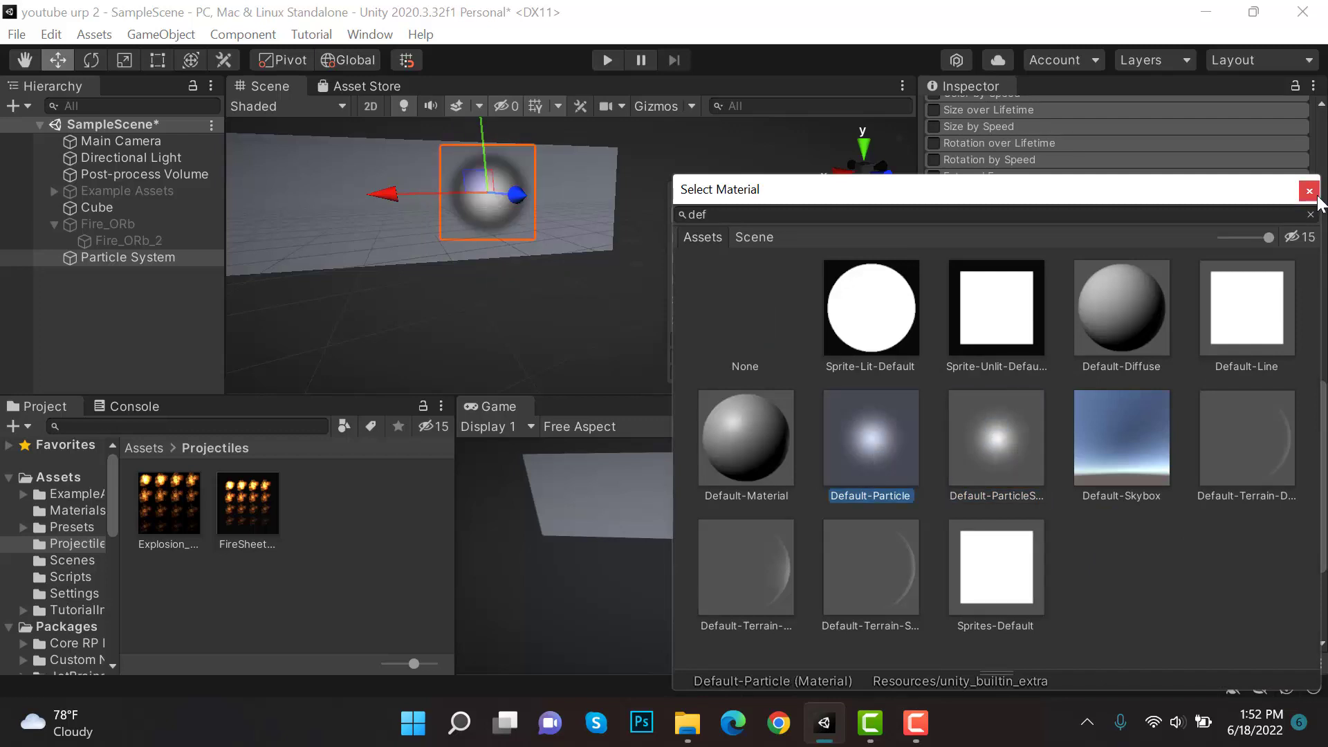
left_click(1310, 192)
Step: Set the Particle System's Start Color to the light orange FFD697
scroll(1311, 374, "up", 15)
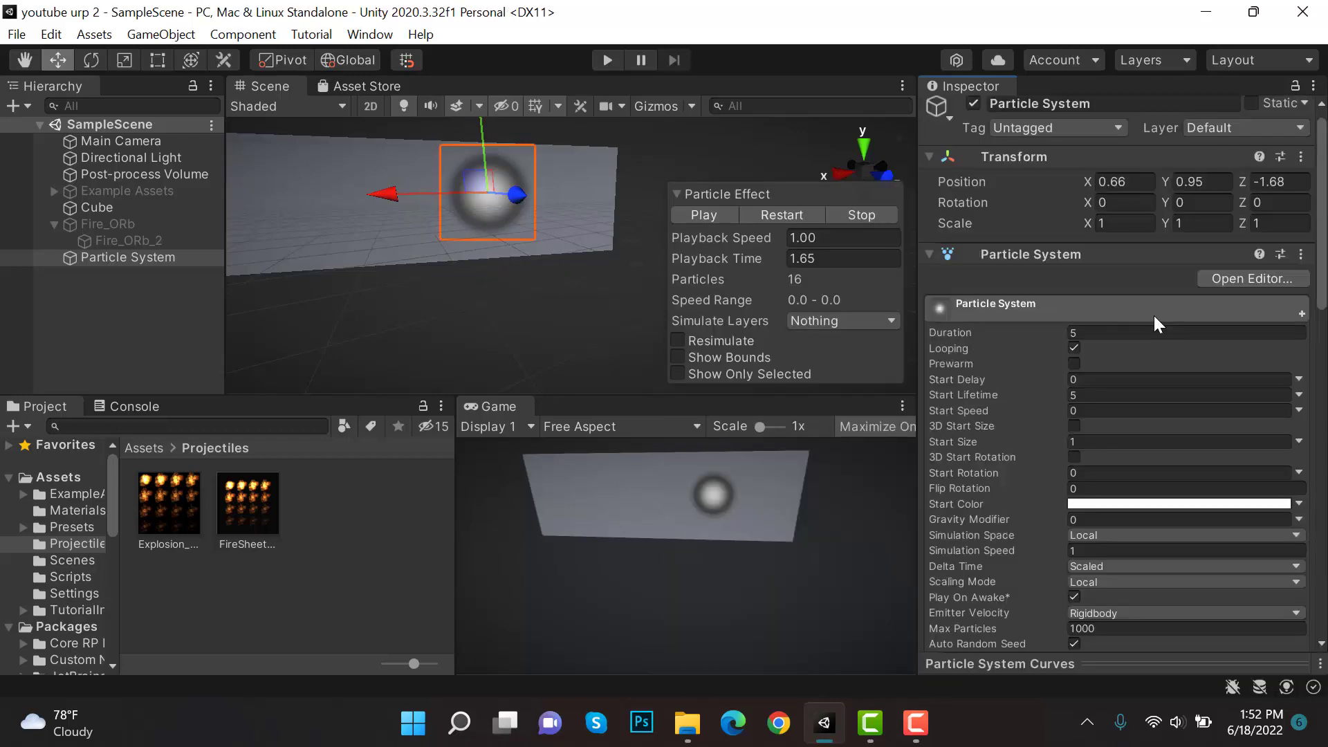
scroll(1154, 315, "down", 5)
left_click(1226, 318)
left_click(1224, 307)
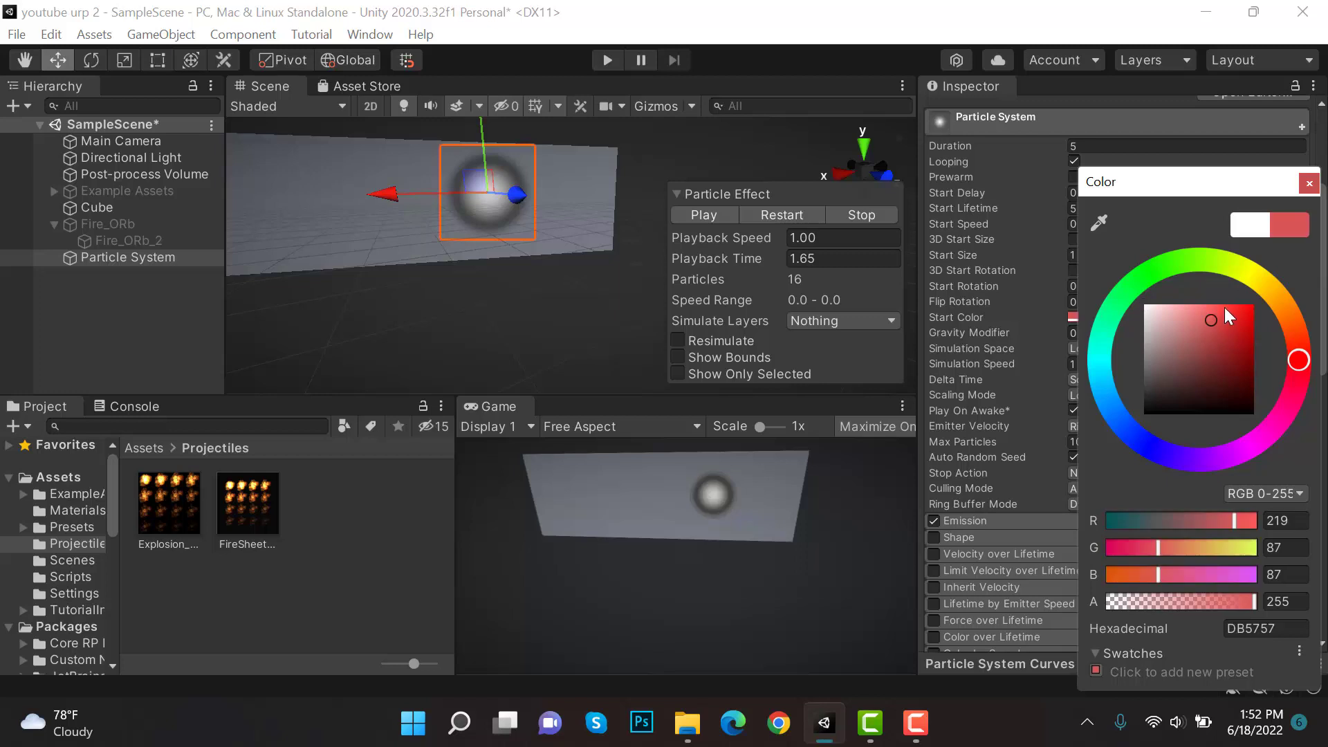
left_click_drag(1300, 318, 1279, 301)
left_click(1190, 296)
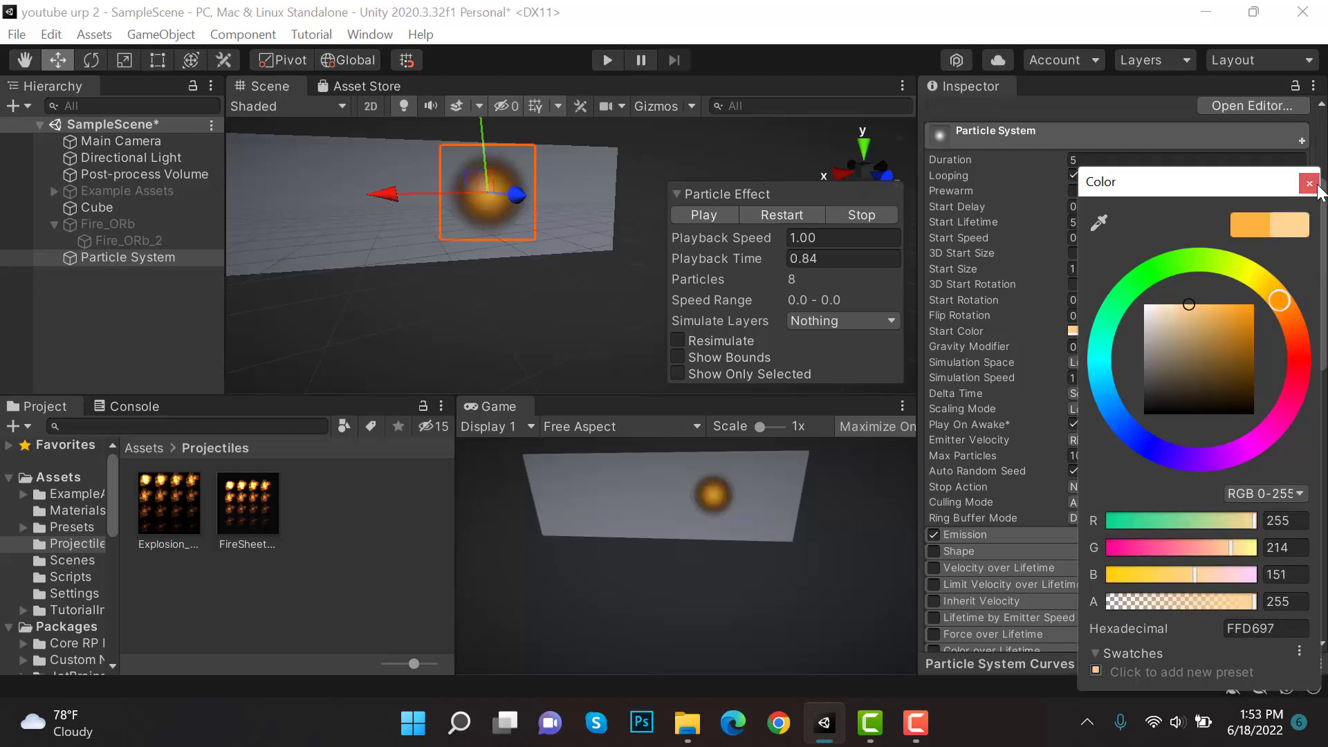
Step: Set the Particle System's Start Size to 2, save the scene, and restart the preview
key("ctrl+s")
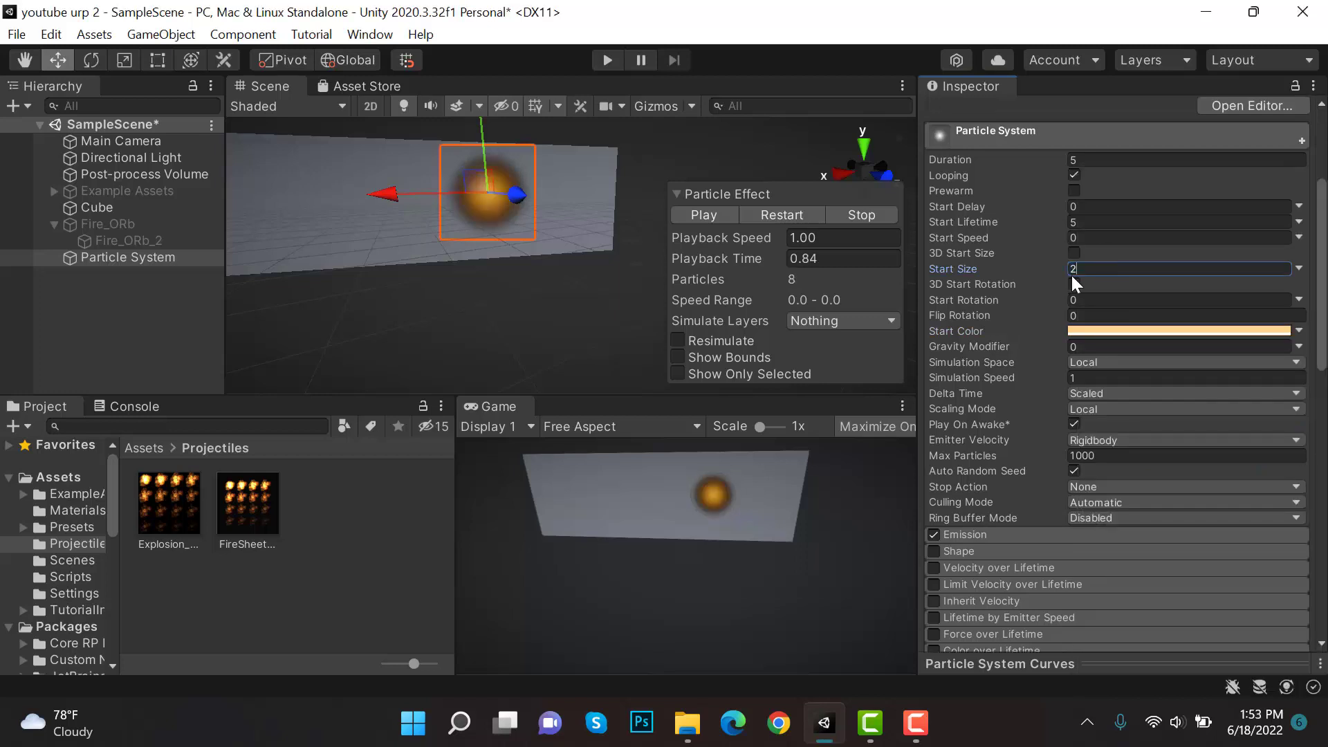
key("ctrl+s")
left_click(816, 216)
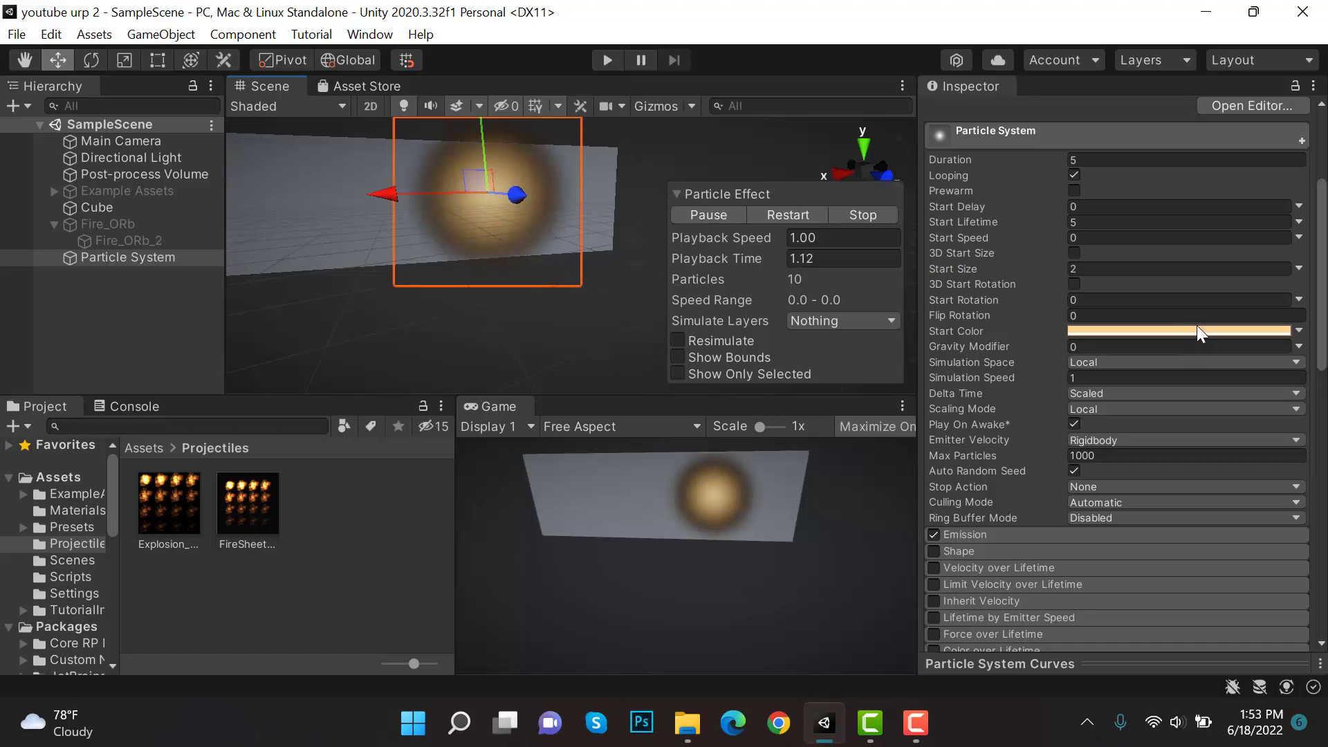
Step: Make the Start Color a more saturated orange with alpha about 70, and replay the particle preview
left_click(1196, 326)
left_click_drag(1217, 602, 1148, 600)
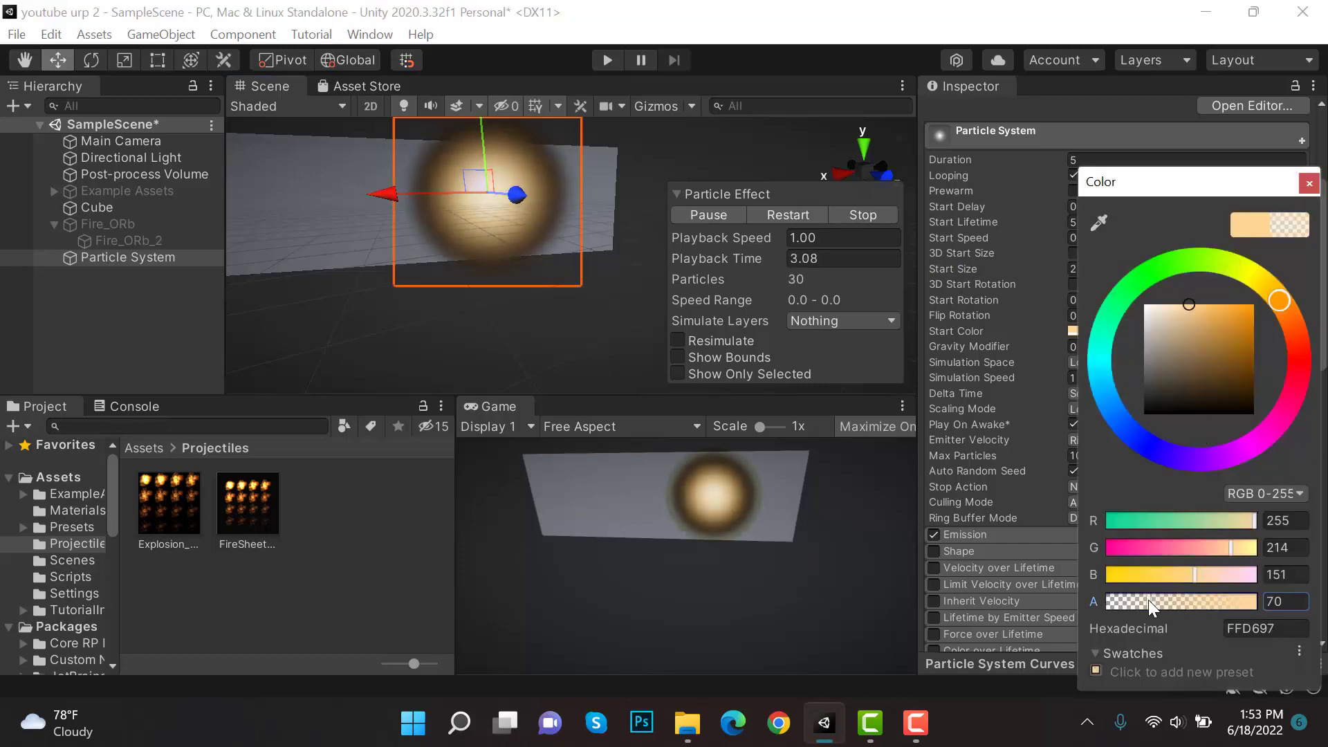
left_click_drag(1215, 306, 1239, 297)
left_click(1309, 183)
left_click(790, 213)
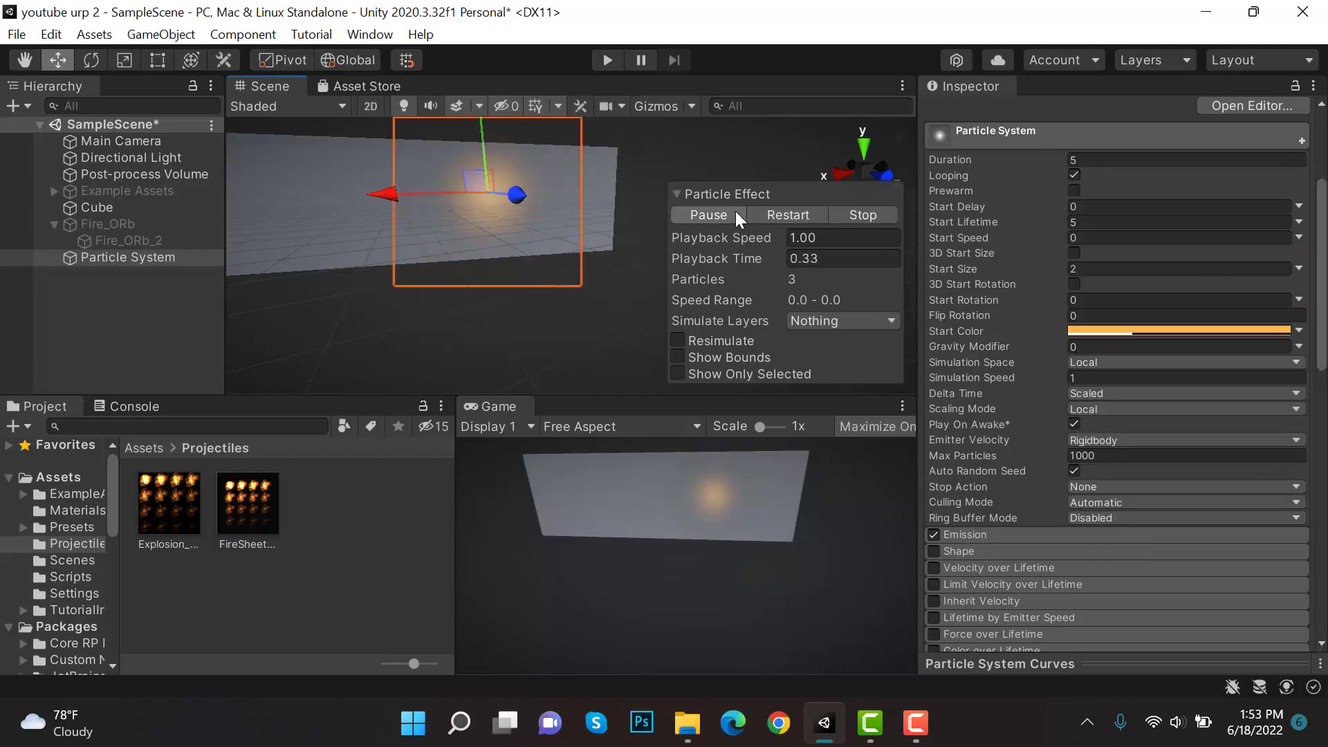
left_click(734, 210)
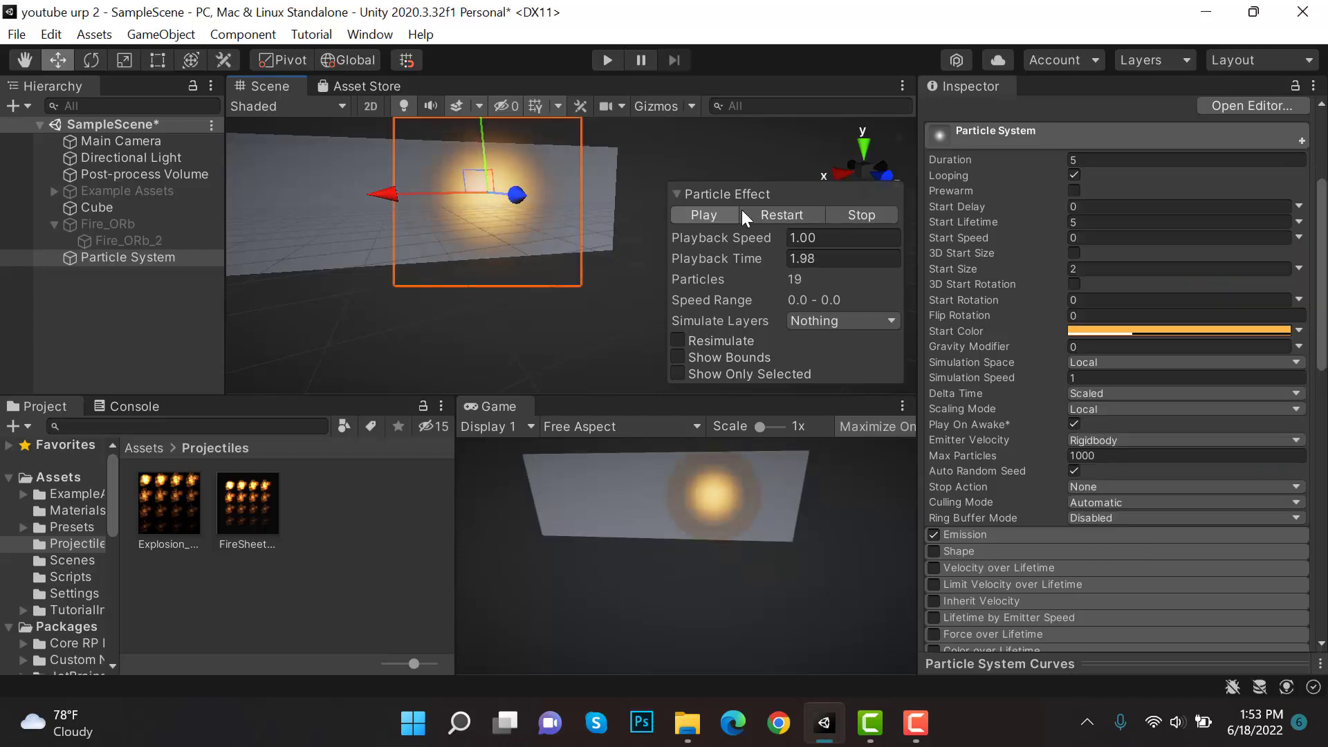
left_click(771, 213)
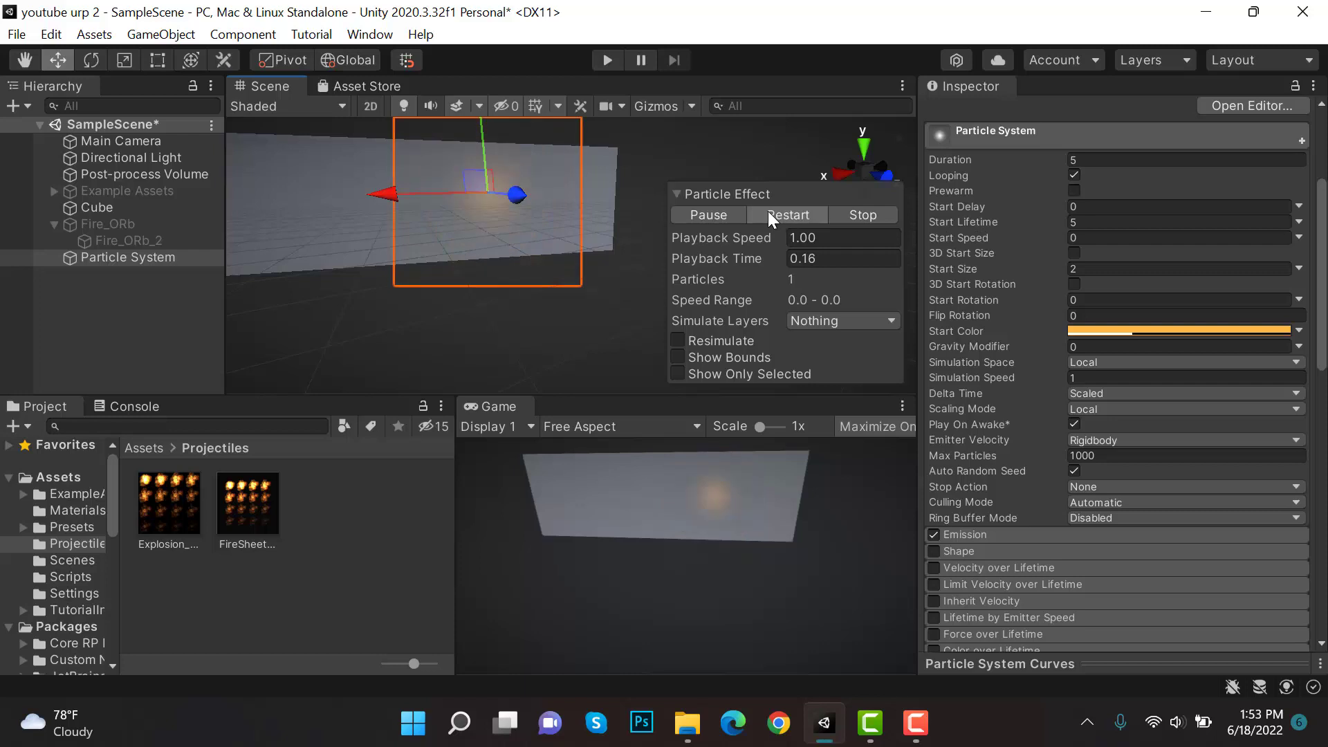
Step: Set the Particle System's Start Lifetime and Duration to 1, enable Prewarm, and restart the preview
scroll(1123, 421, "down", 3)
scroll(1157, 327, "up", 6)
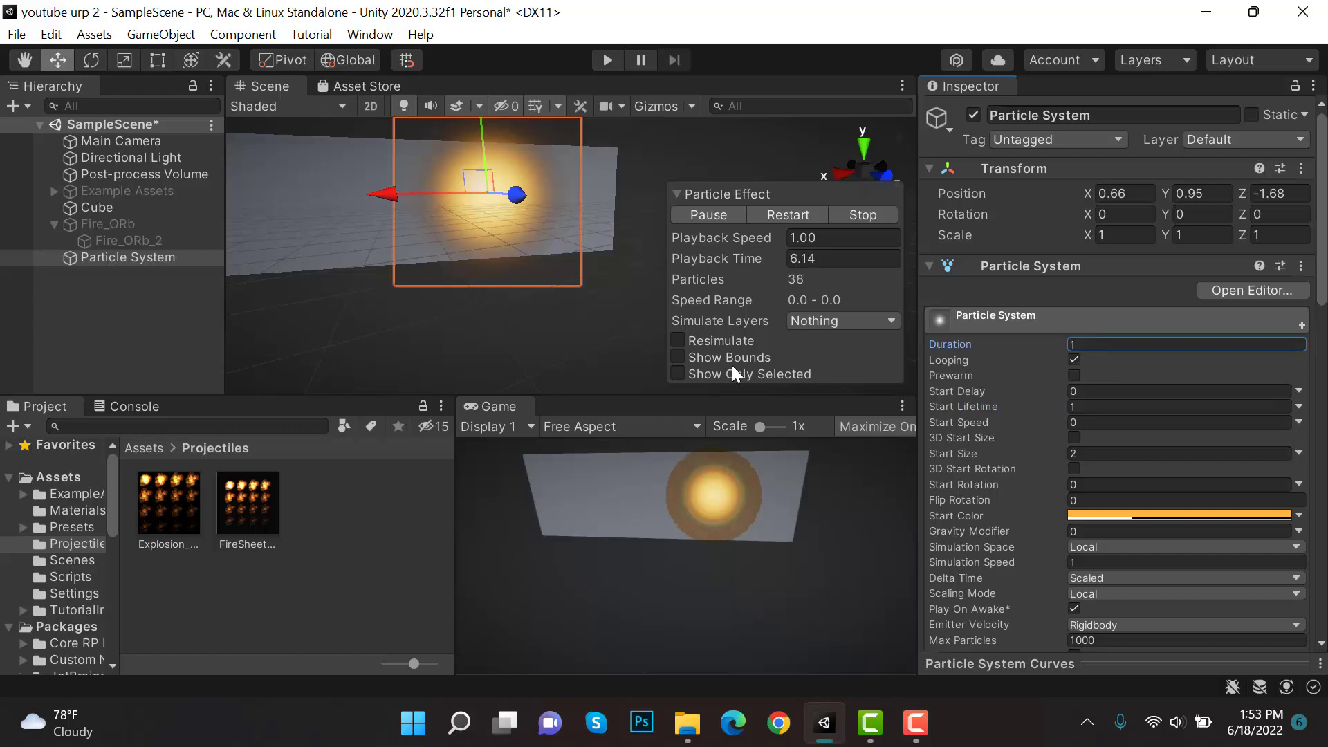
left_click(148, 225)
left_click(139, 258)
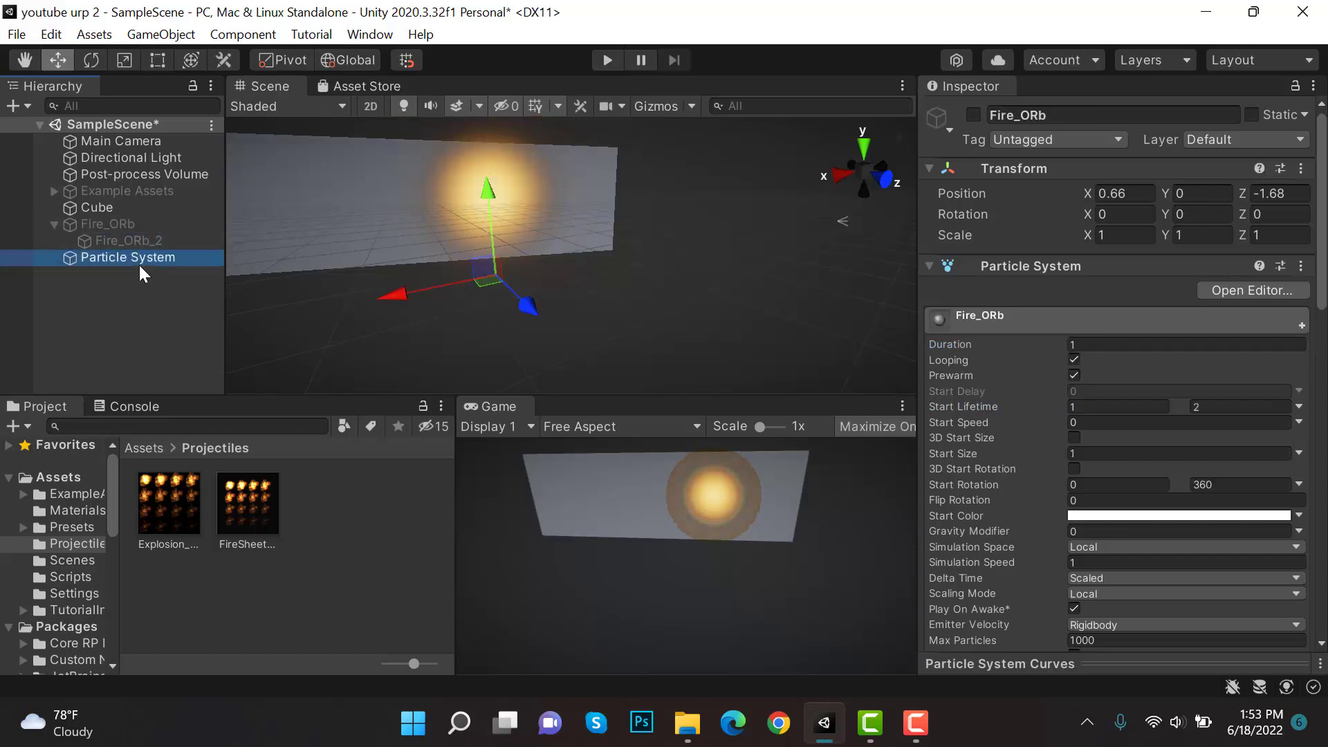
left_click(1073, 375)
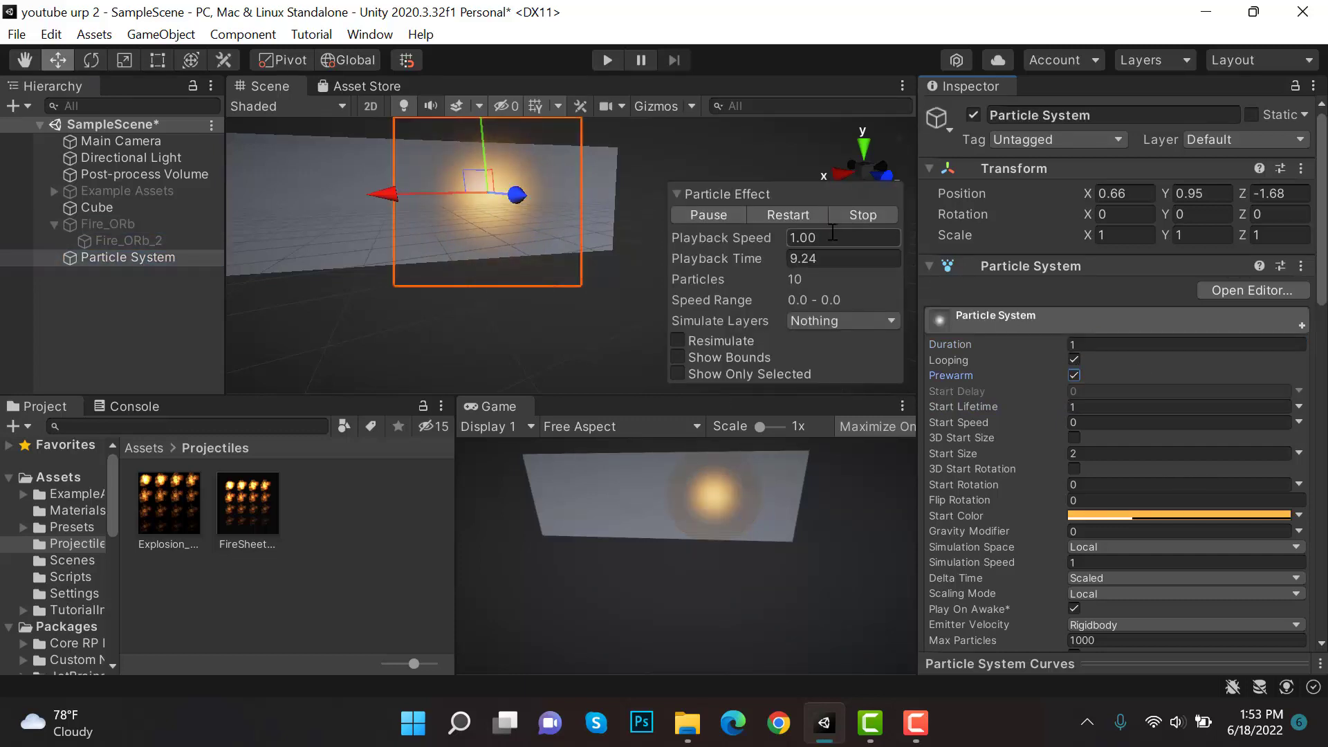
left_click(792, 216)
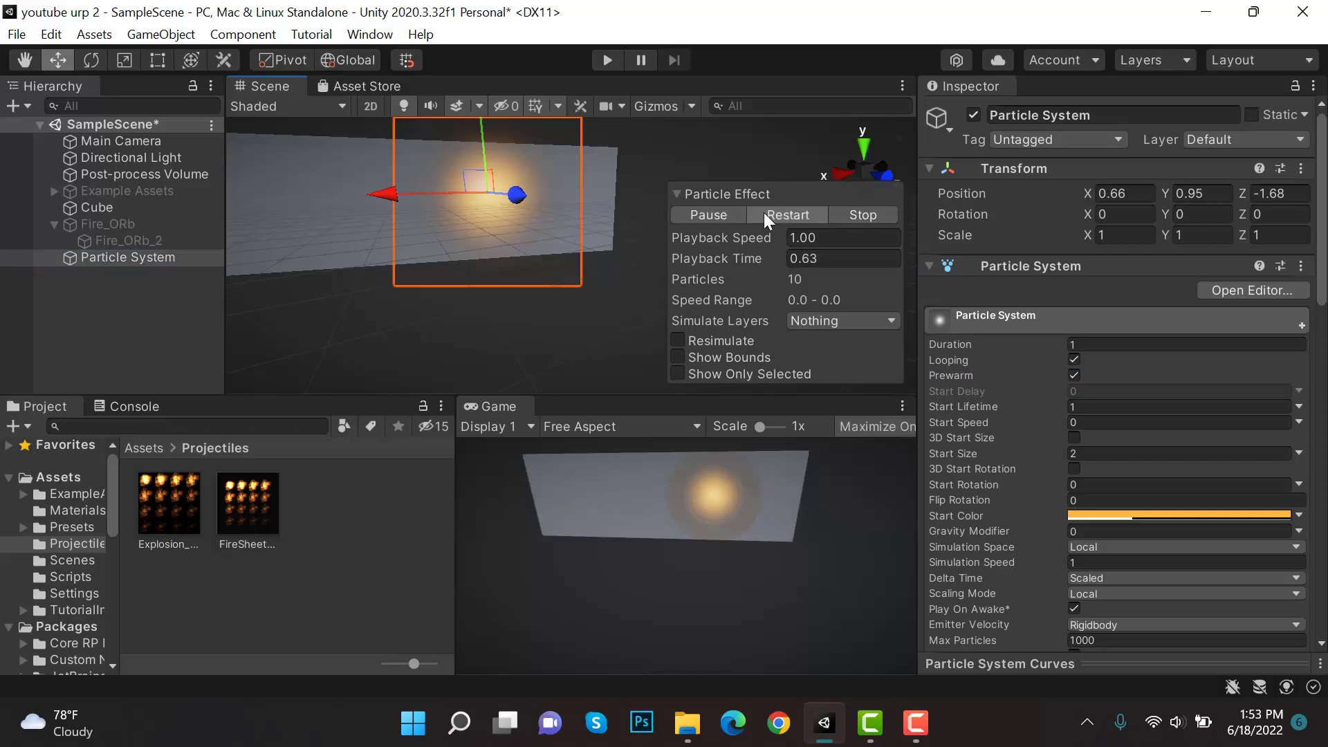
Step: Expand the Emission module, preview a Rate over Time of 1, and raise the rate to 2
scroll(1131, 358, "down", 3)
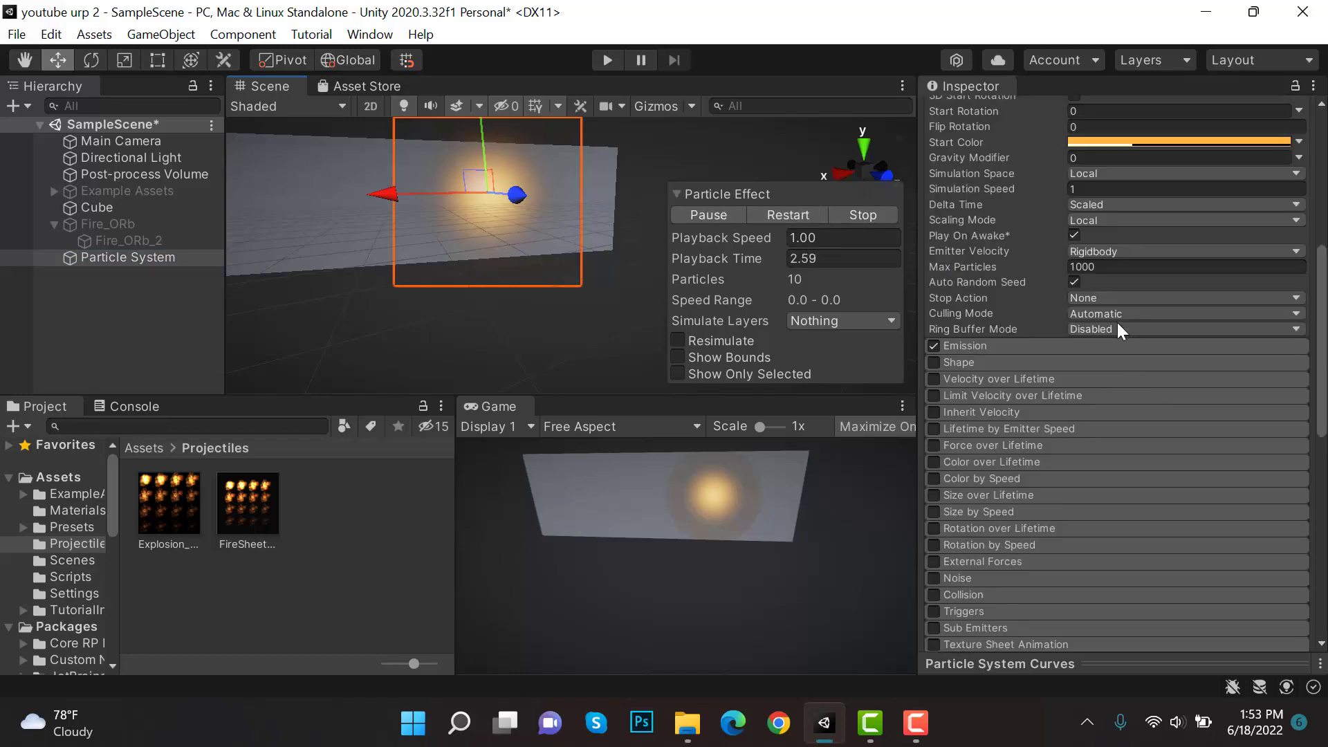
left_click(1021, 533)
left_click(1131, 553)
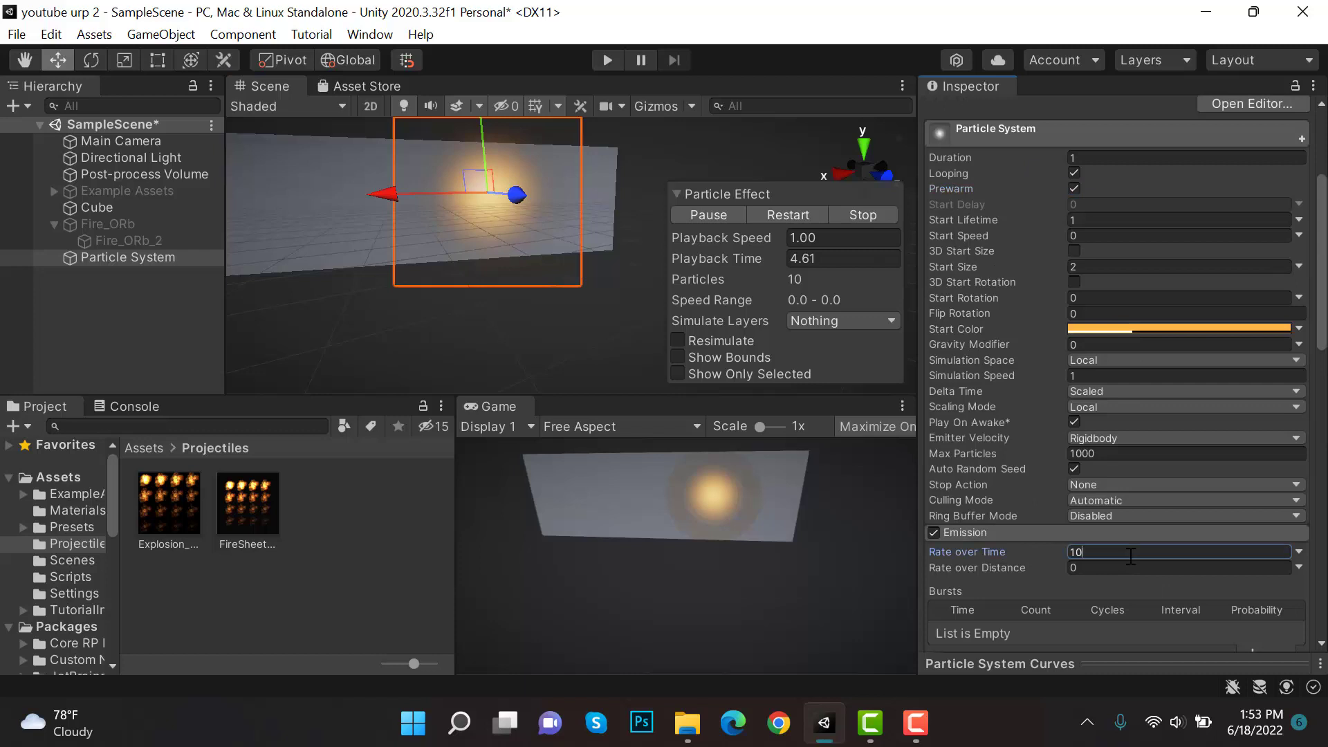
left_click(808, 209)
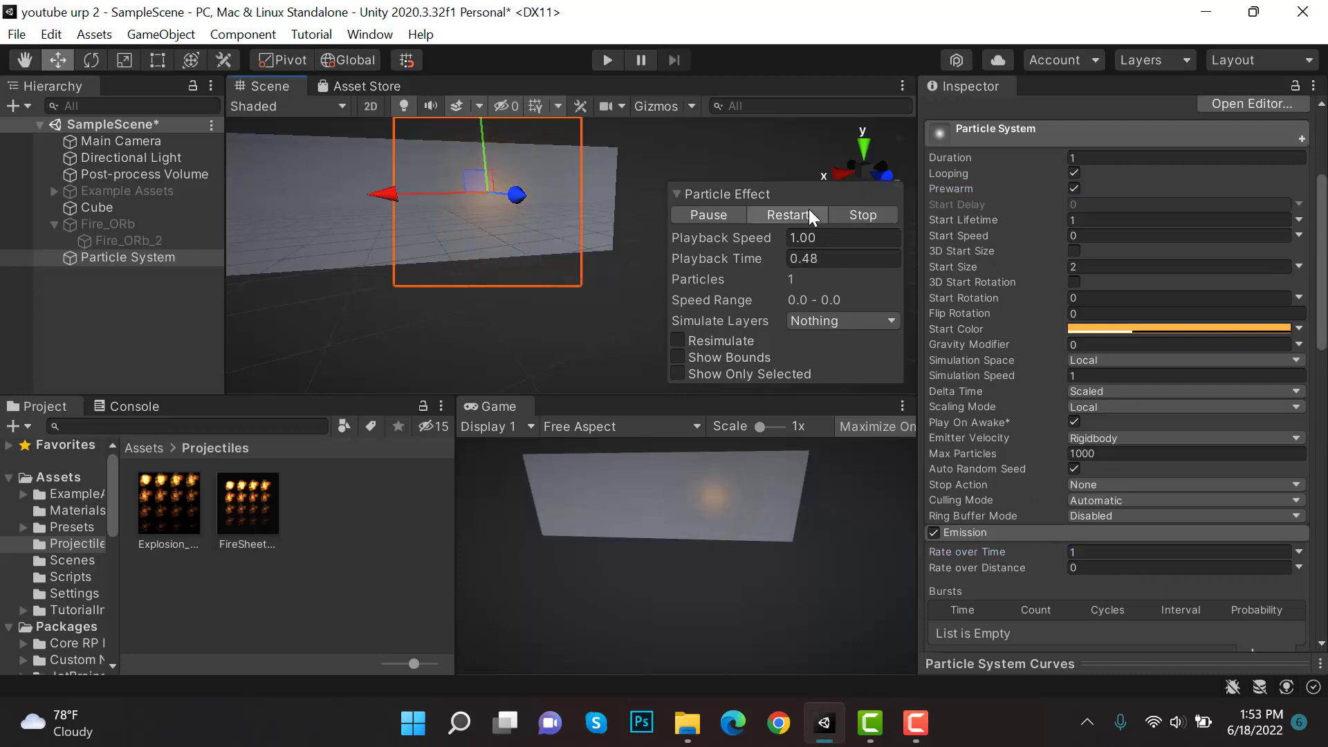
left_click(1097, 551)
type("2")
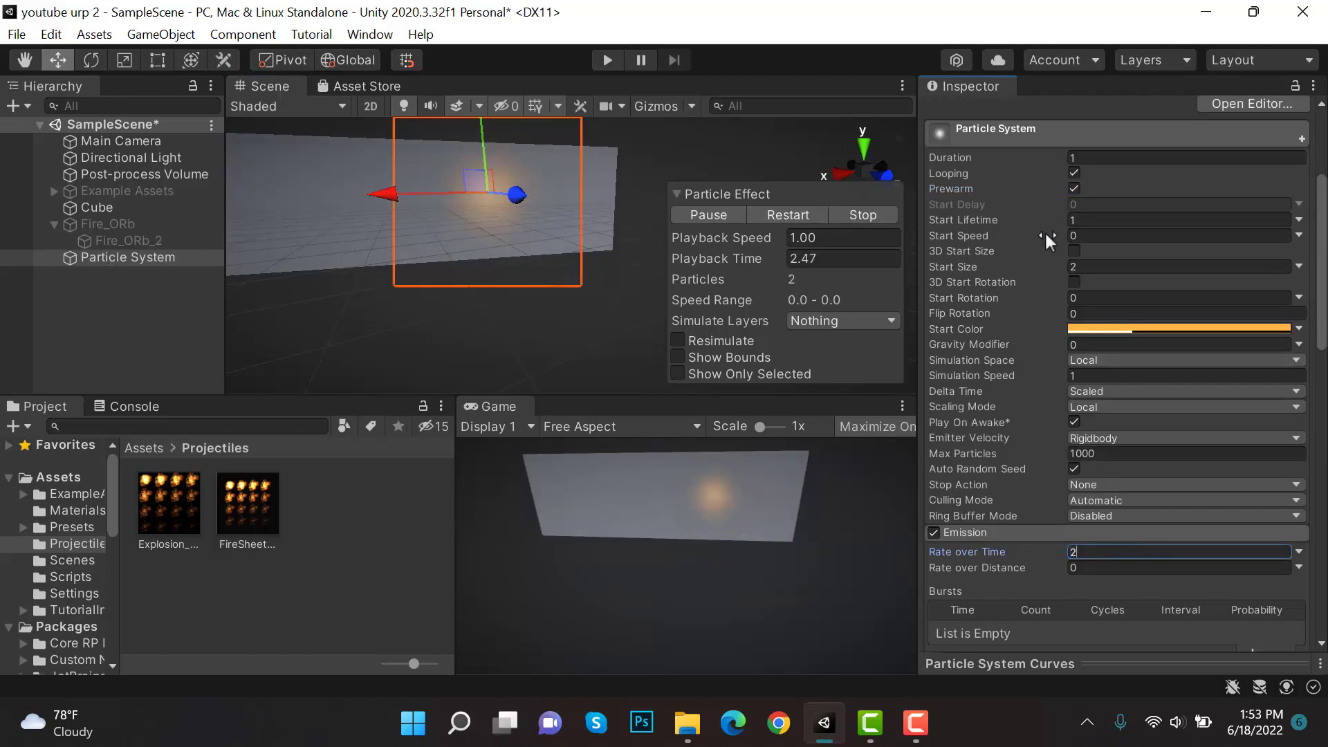
Step: Randomize Start Lifetime between 1 and 1.3, save and replay the preview, and set Emission Rate over Time to 3
left_click(1299, 235)
left_click(1282, 286)
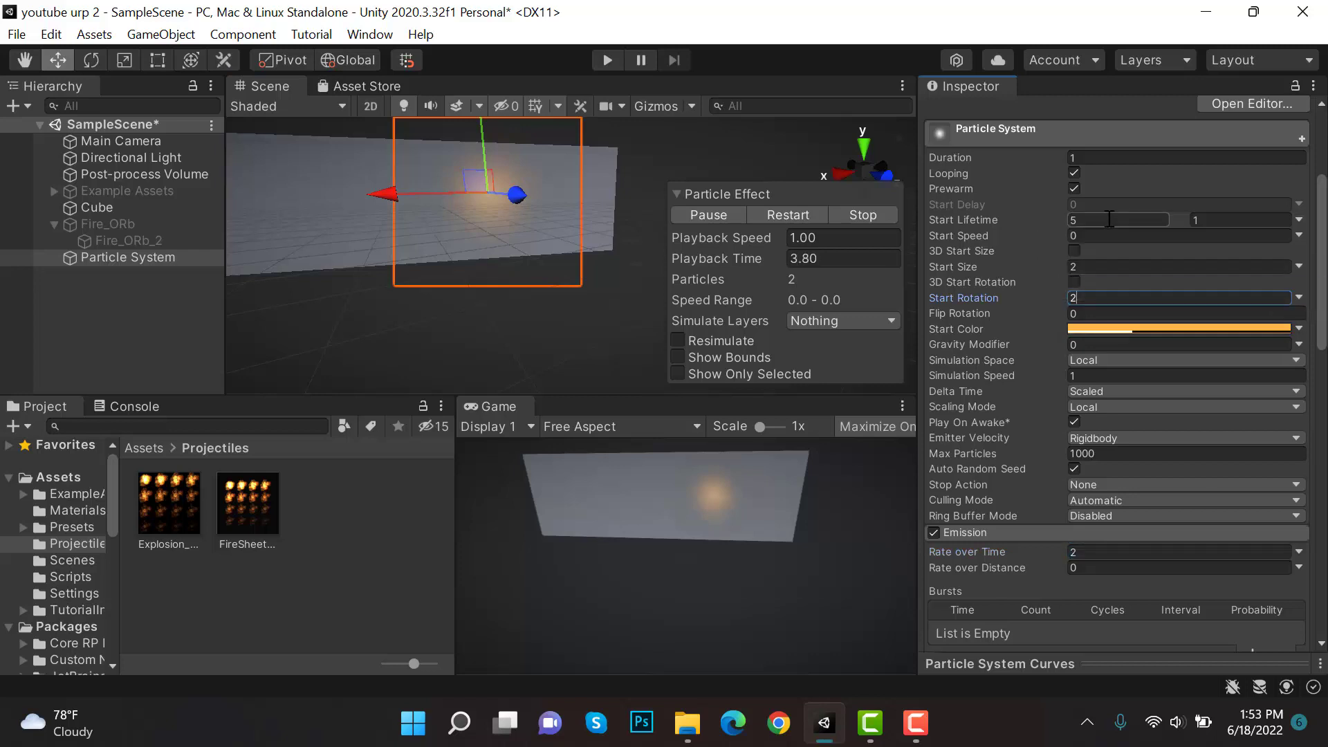
left_click(1138, 221)
left_click(1235, 221)
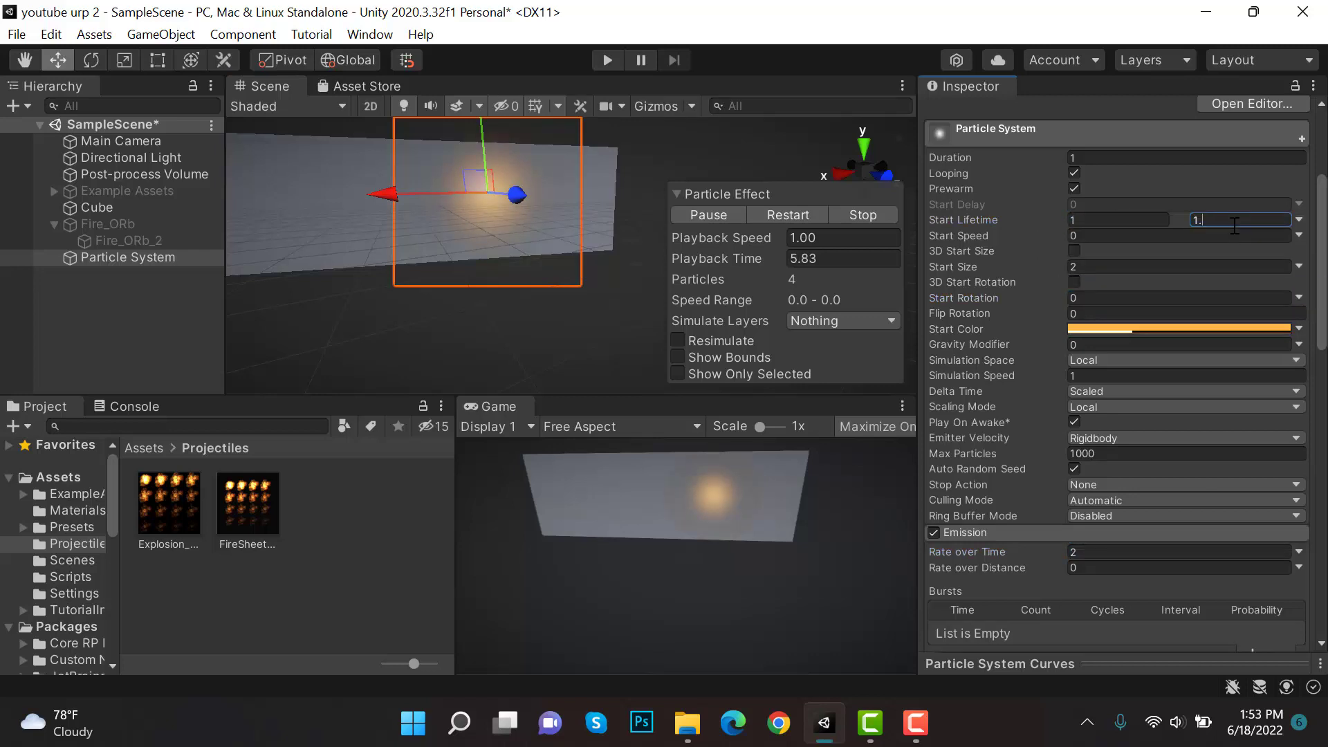
key("ctrl+s")
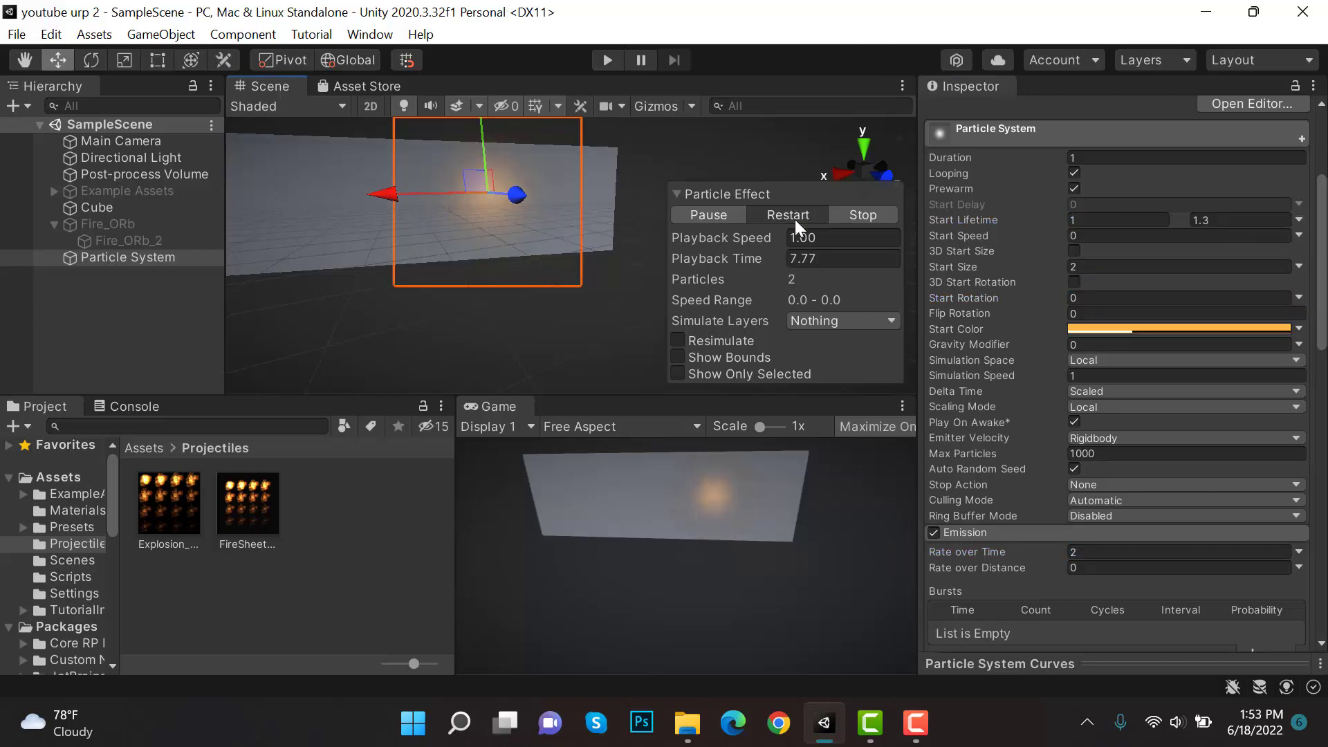
left_click(794, 218)
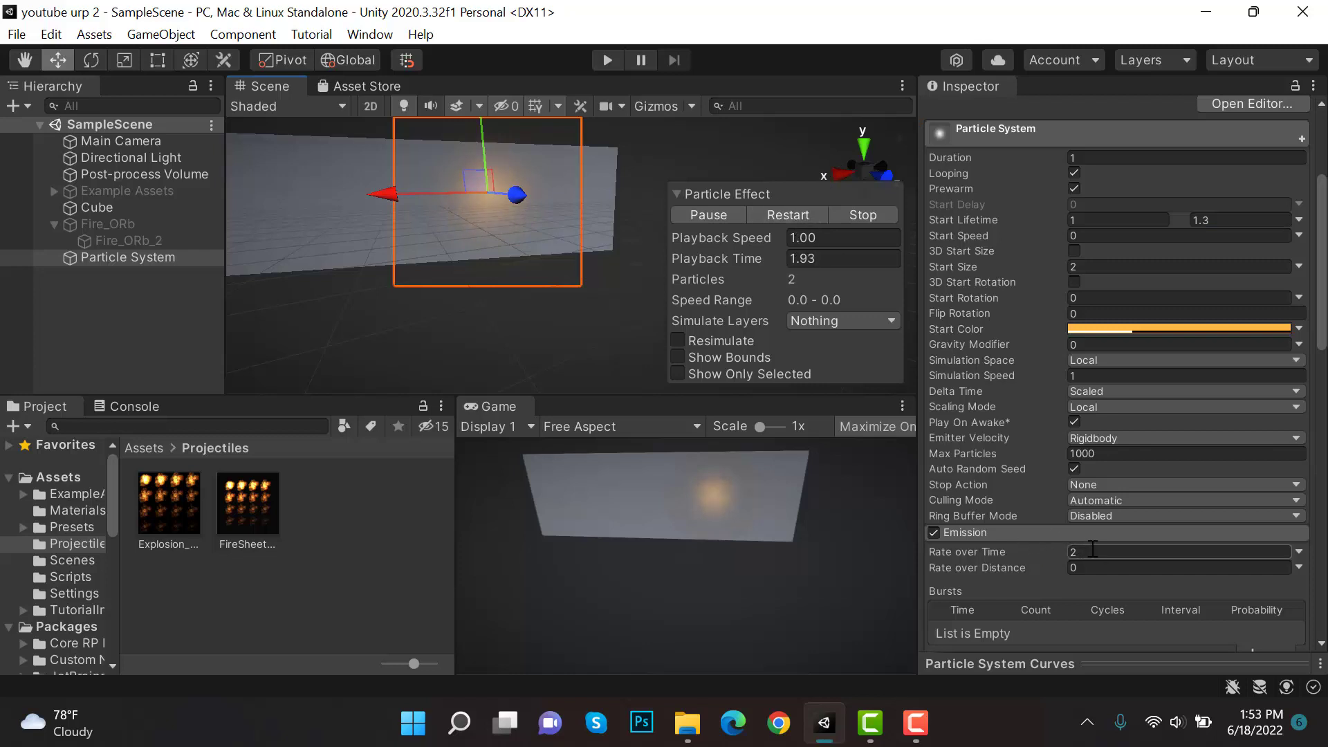
type("3")
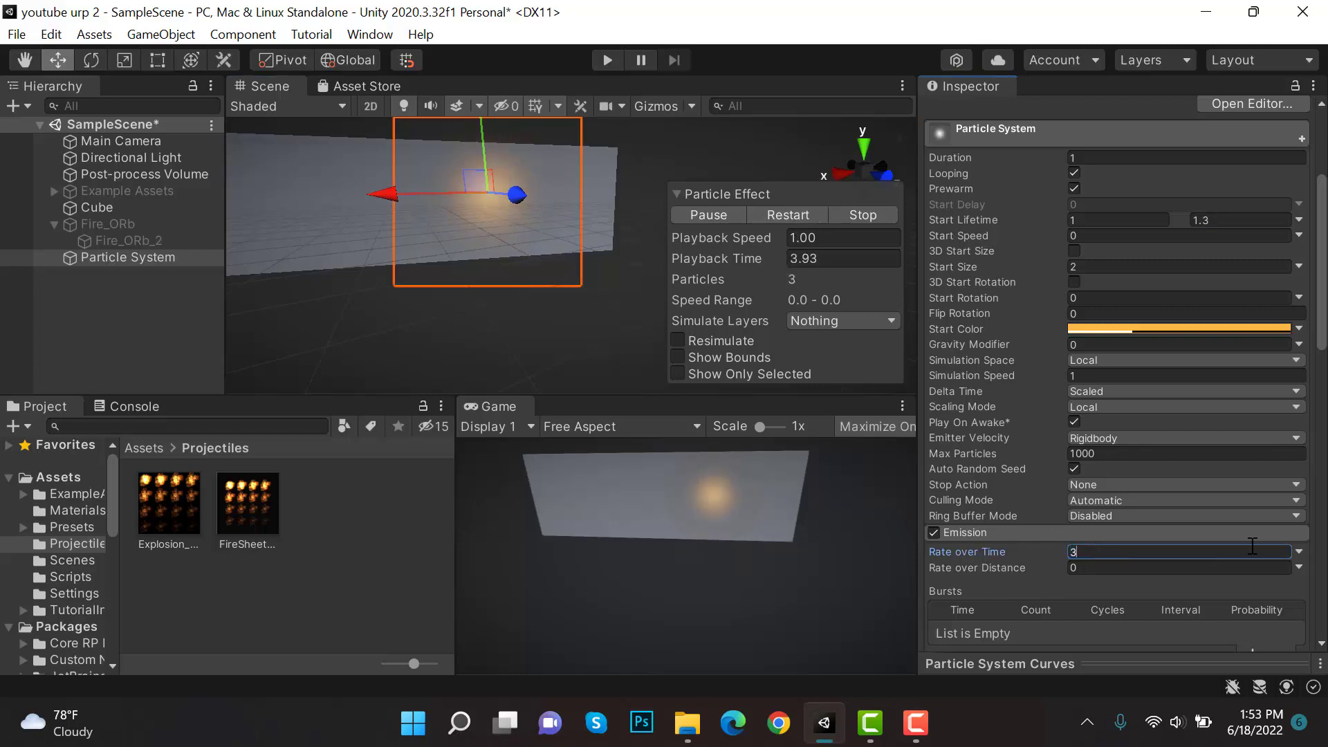
Step: Nest Particle System under Fire_ORb in the hierarchy and reactivate Fire_ORb
left_click_drag(180, 256, 178, 226)
left_click(185, 226)
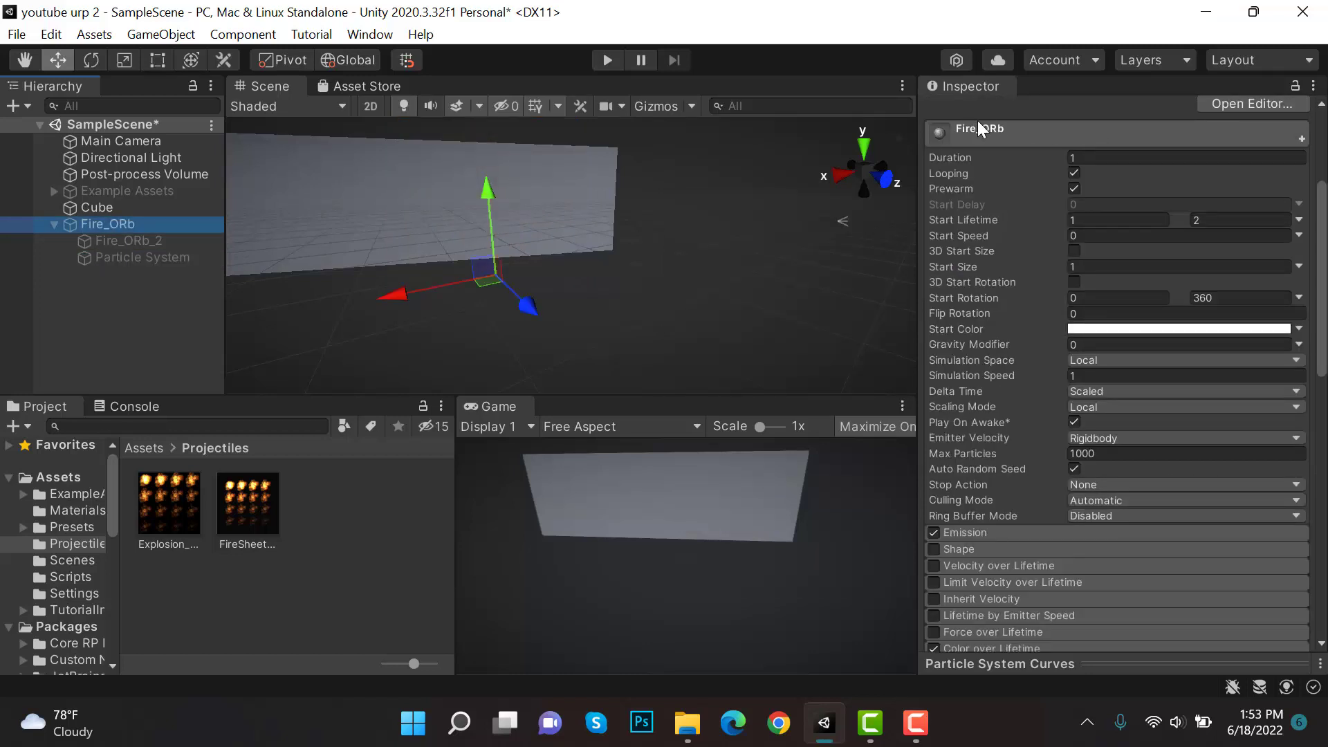
scroll(978, 120, "up", 3)
Step: Rename the nested Particle System to OuterGlow and restart the preview of the whole effect
left_click(179, 254)
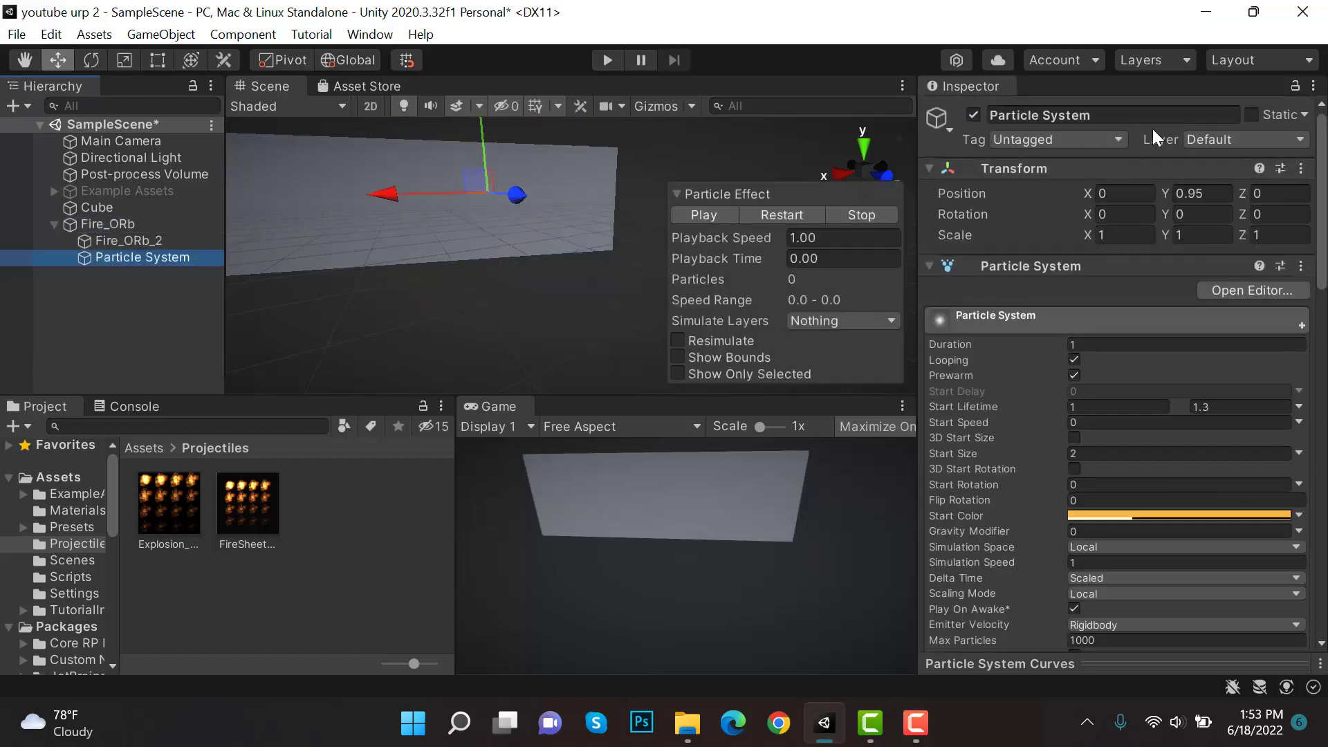
left_click(1144, 115)
type("OuterGlow")
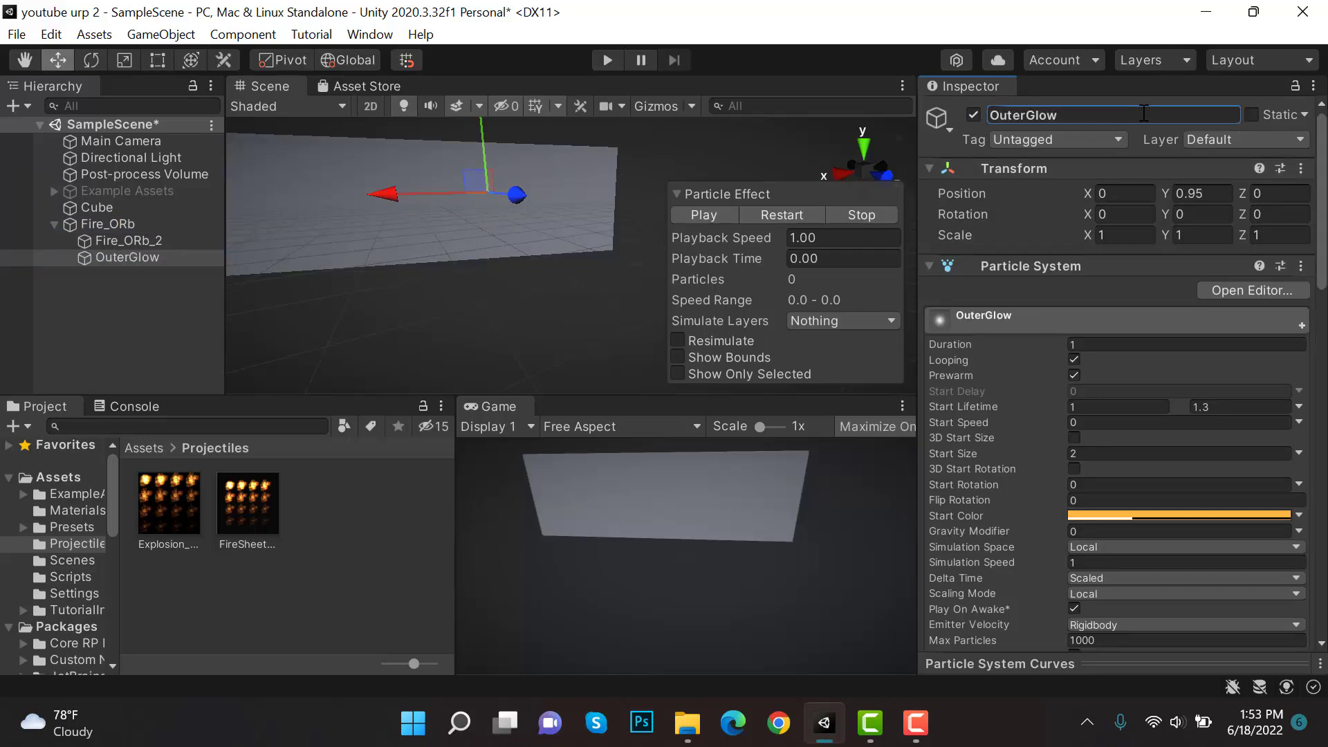
left_click(815, 214)
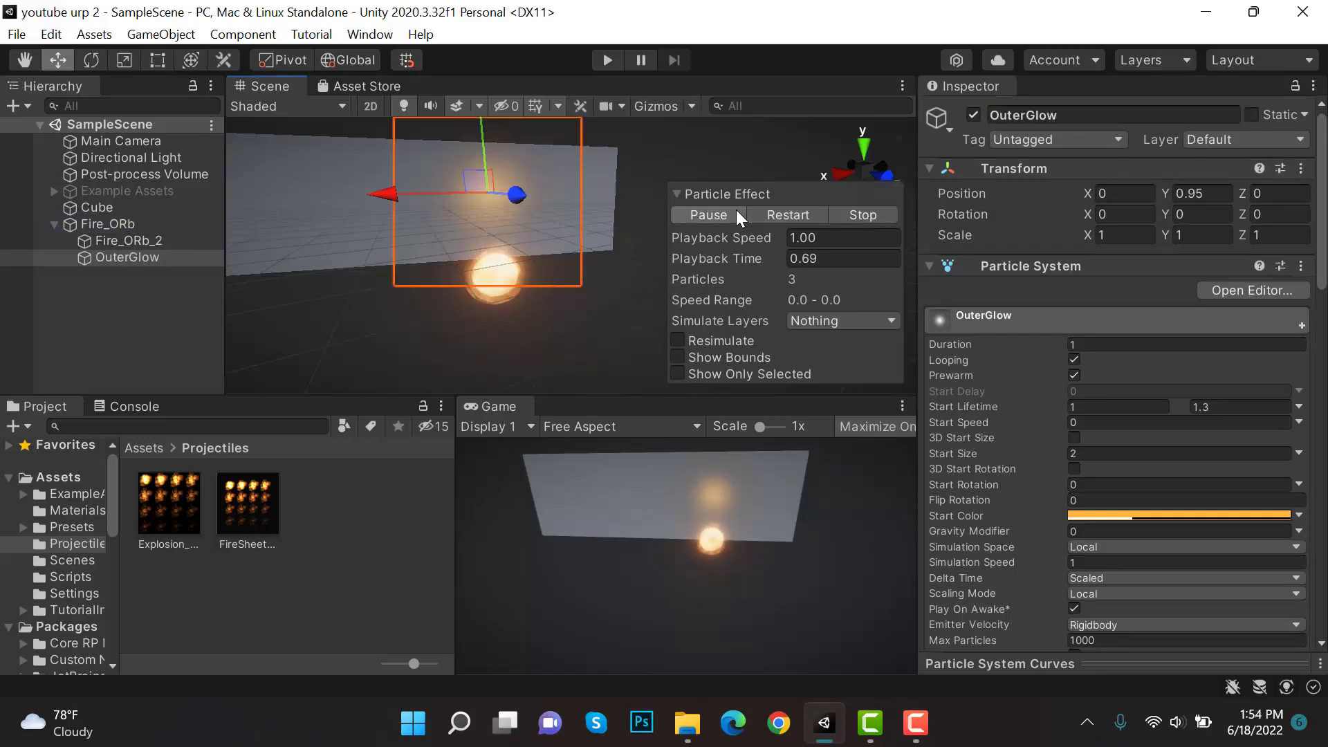
Step: Set OuterGlow's Y position to 0 to centre it on the orb, and restart the preview
left_click(1207, 194)
type("0")
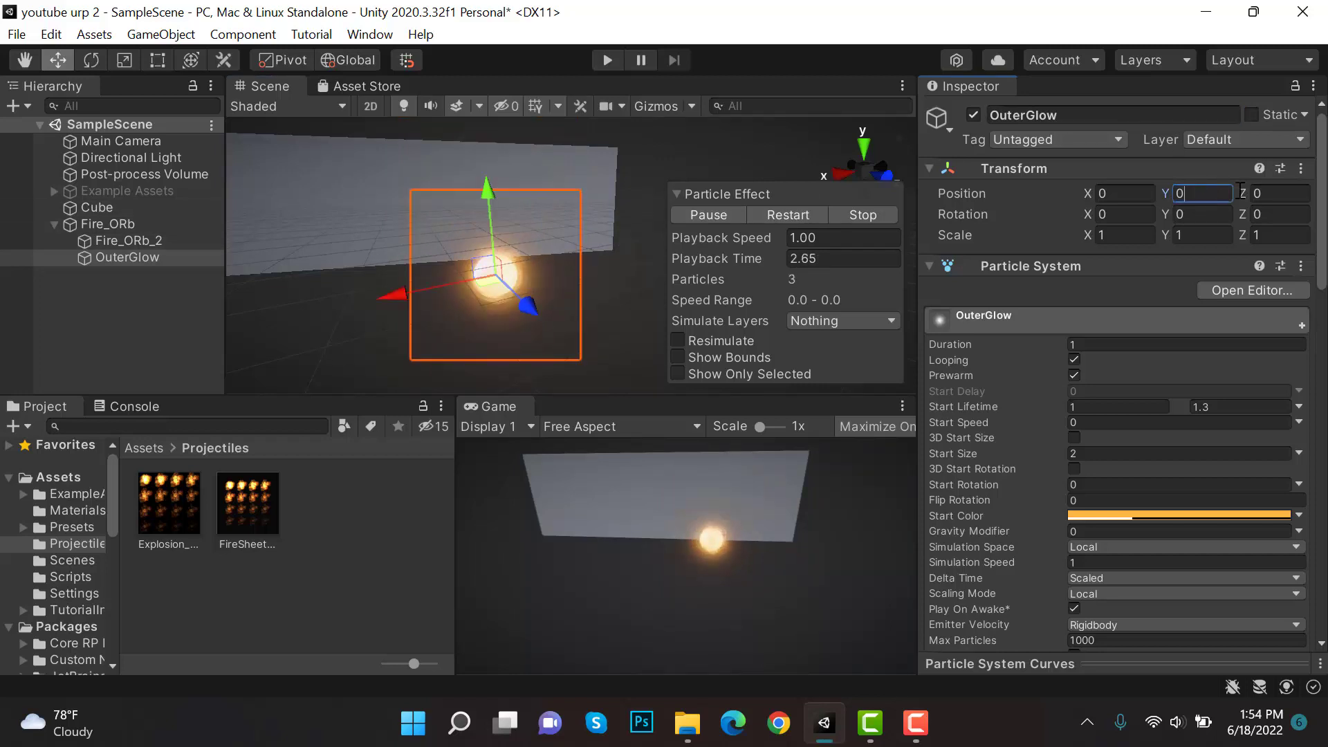
left_click(790, 214)
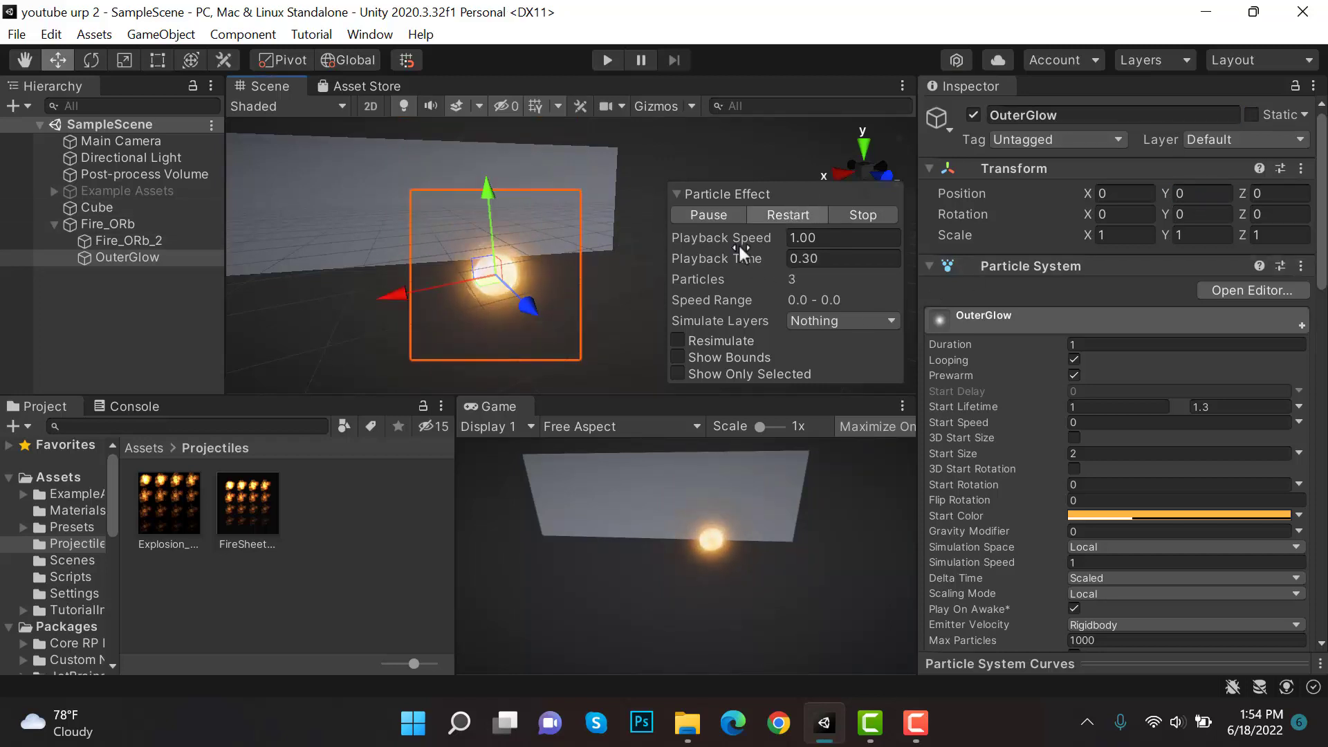
Step: Set OuterGlow's Start Size to 5
left_click_drag(489, 342, 456, 297, "alt")
left_click(1096, 453)
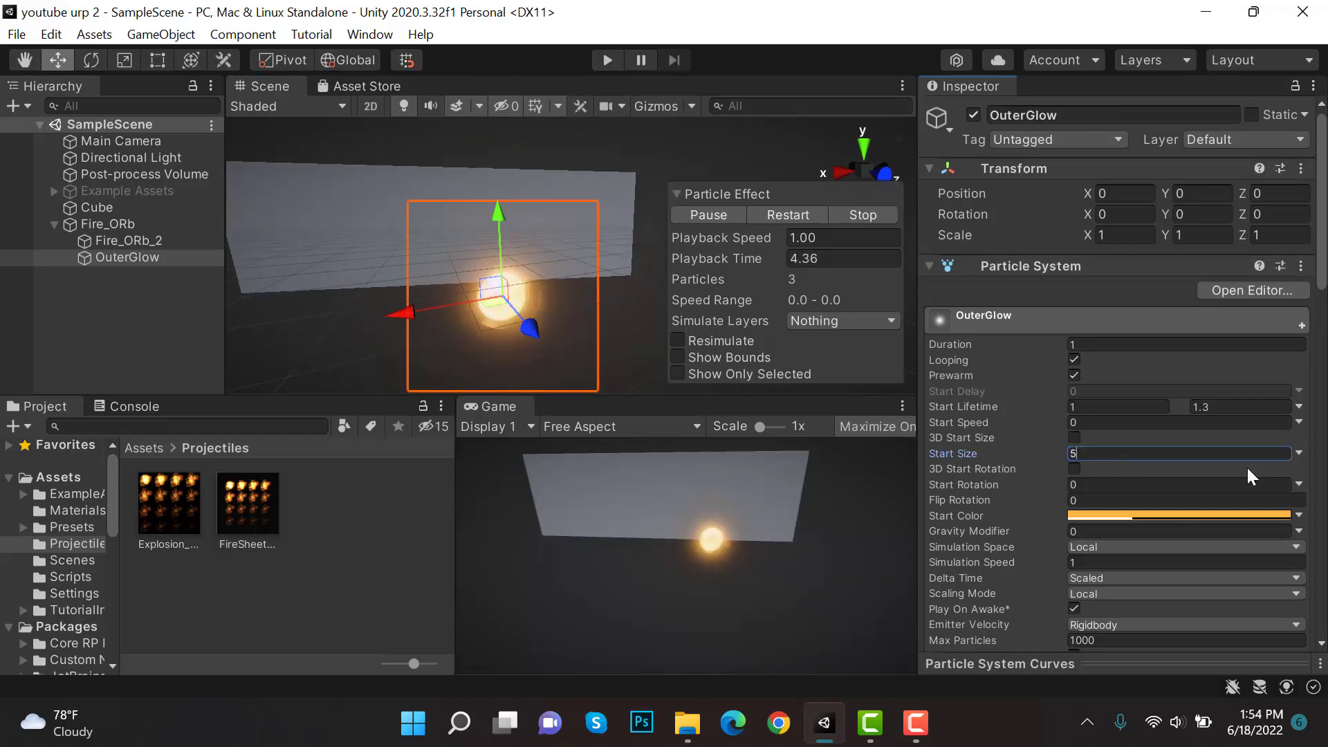
Step: Enter 5 as OuterGlow's Start Size and restart the particle preview
type("5")
left_click(765, 215)
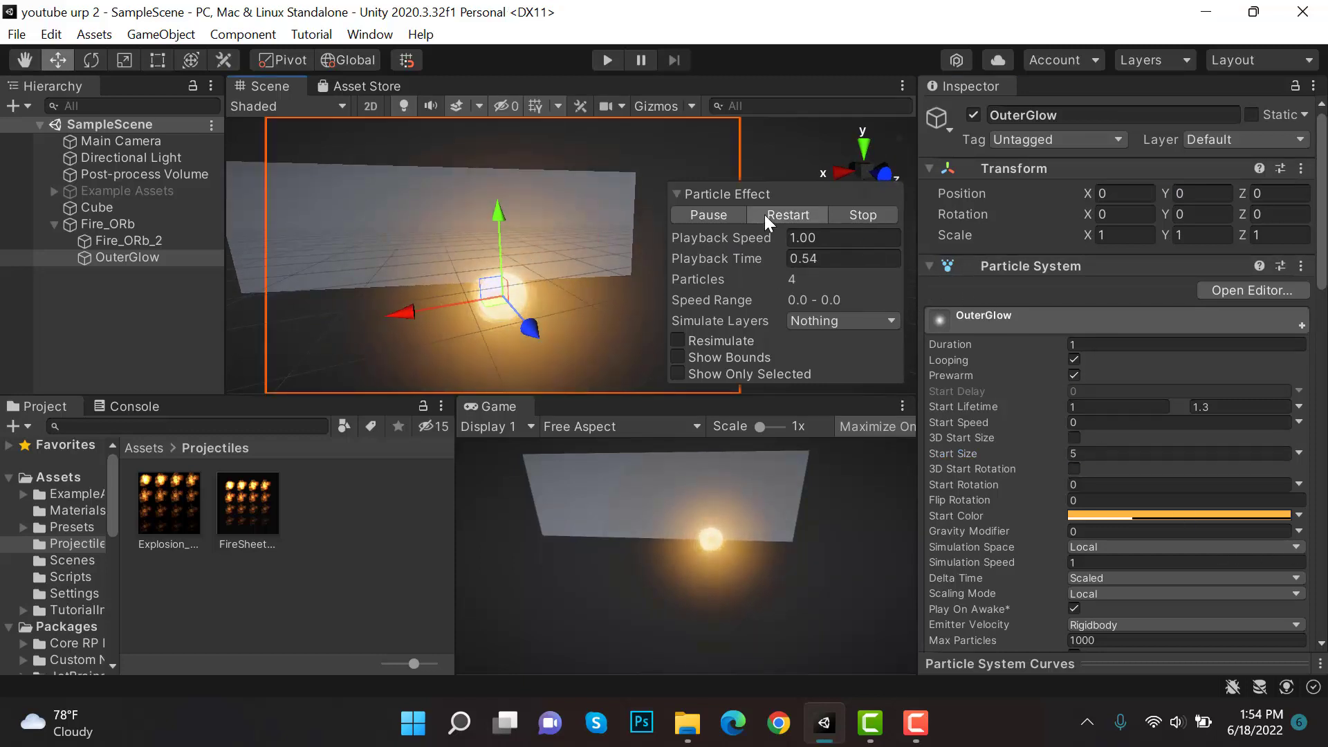
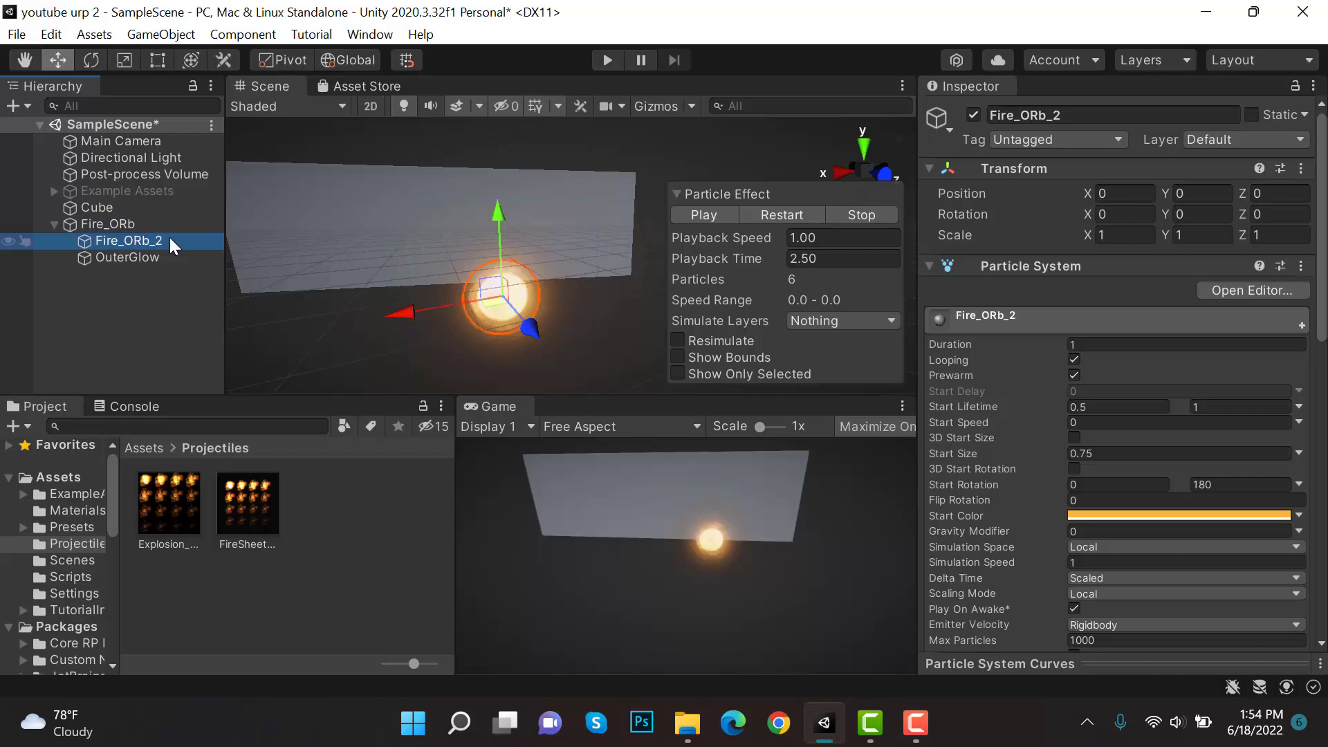
Step: Duplicate Fire_ORb_2 inside Fire_ORb, preview the copy and rename it to Smoke
key("ctrl+d")
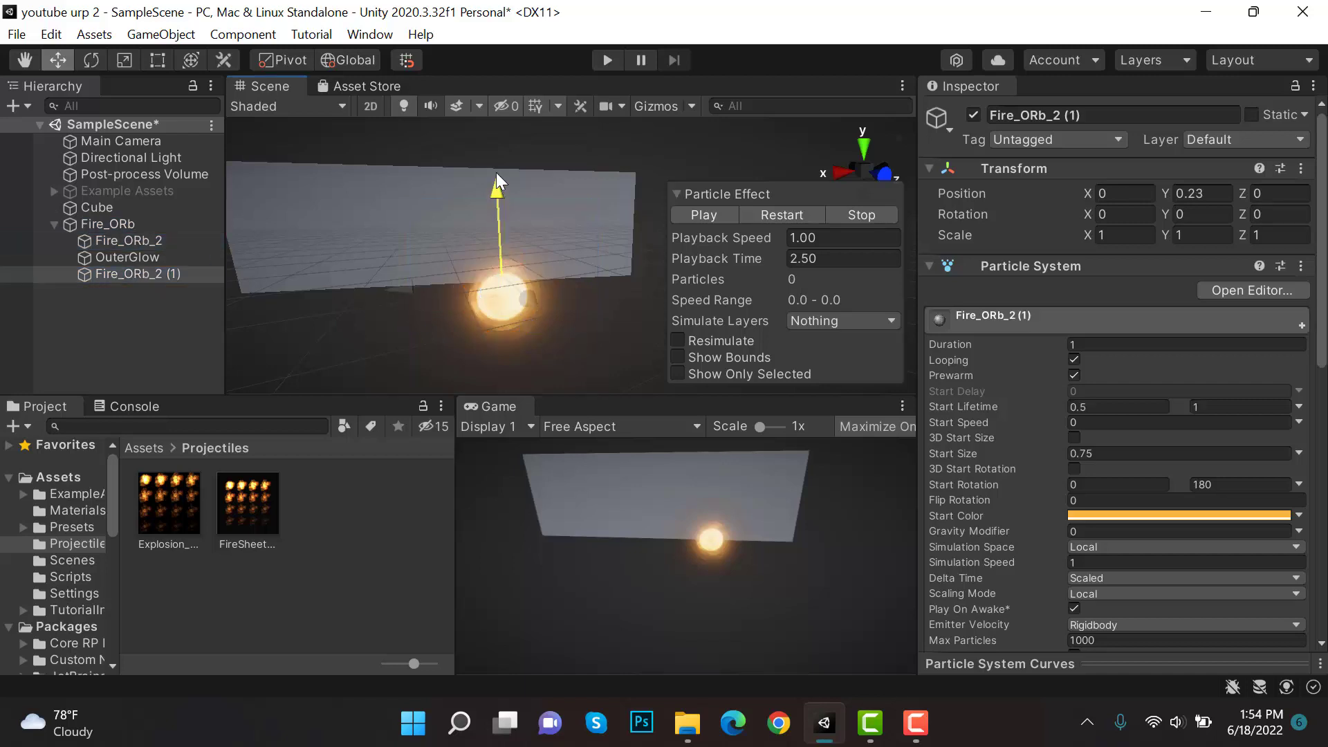
left_click(780, 216)
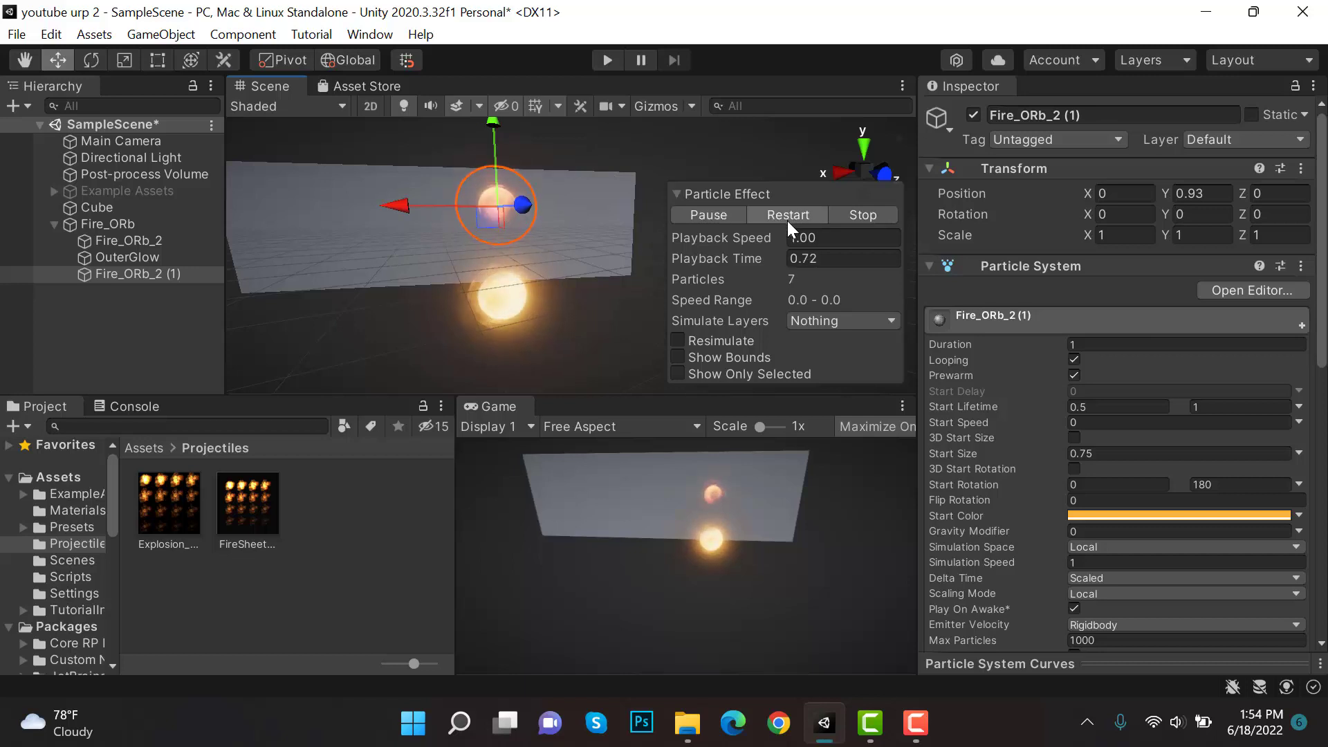
left_click(1135, 116)
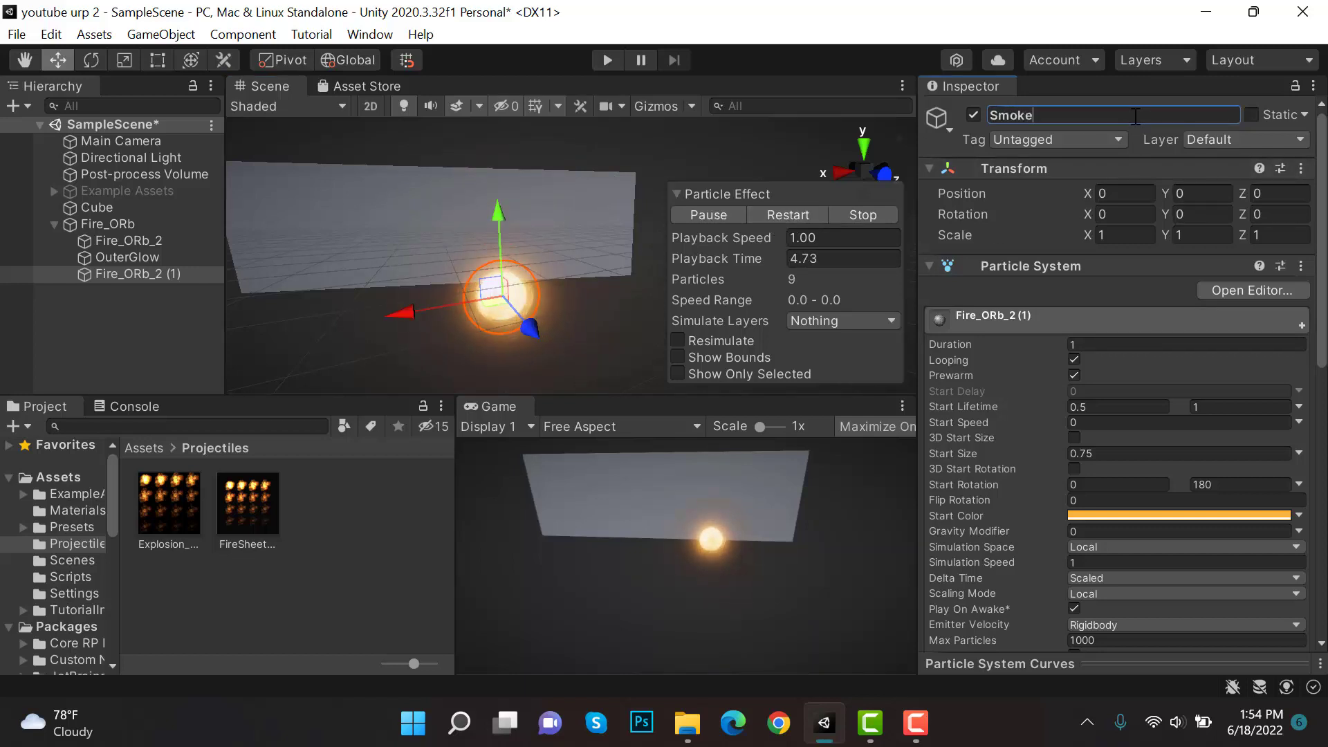
Step: Set Smoke's Render Mode to Billboard and raise it above the orb to a Y position of about 0.74
scroll(1309, 433, "down", 10)
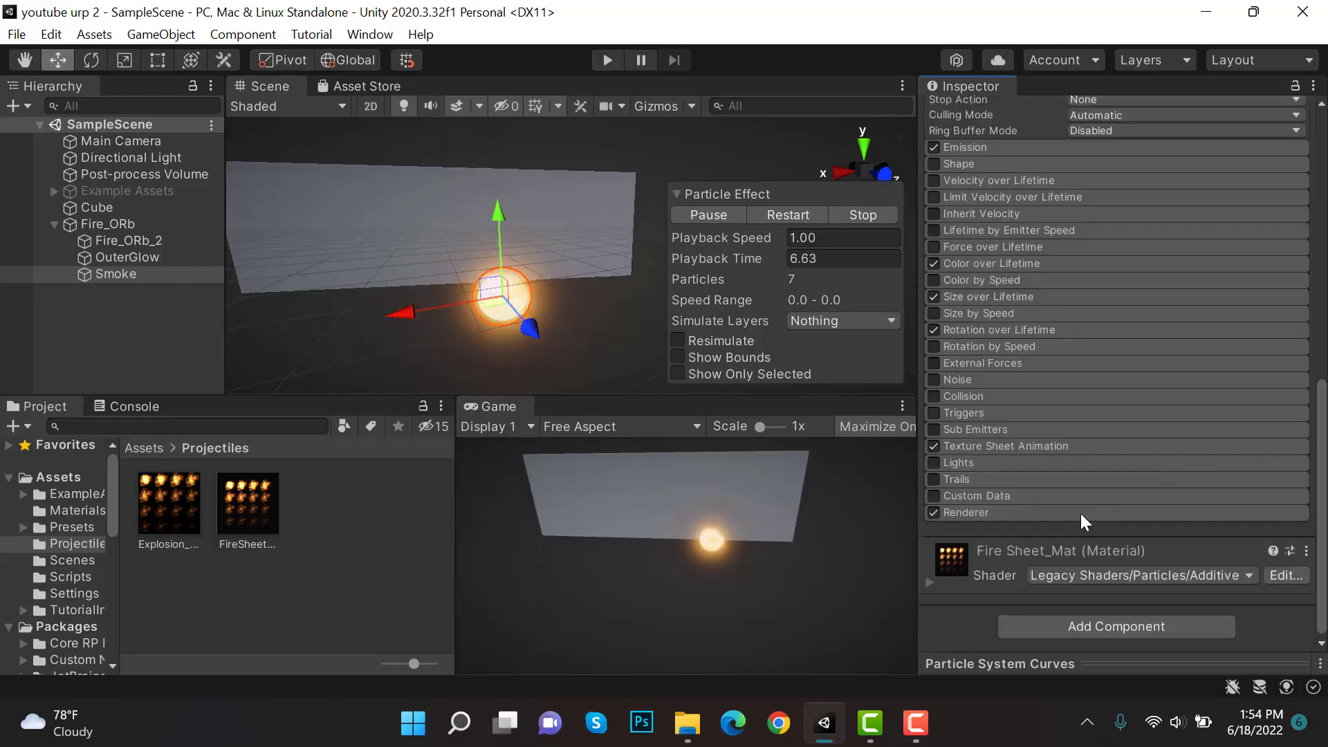
left_click(970, 516)
left_click(1120, 533)
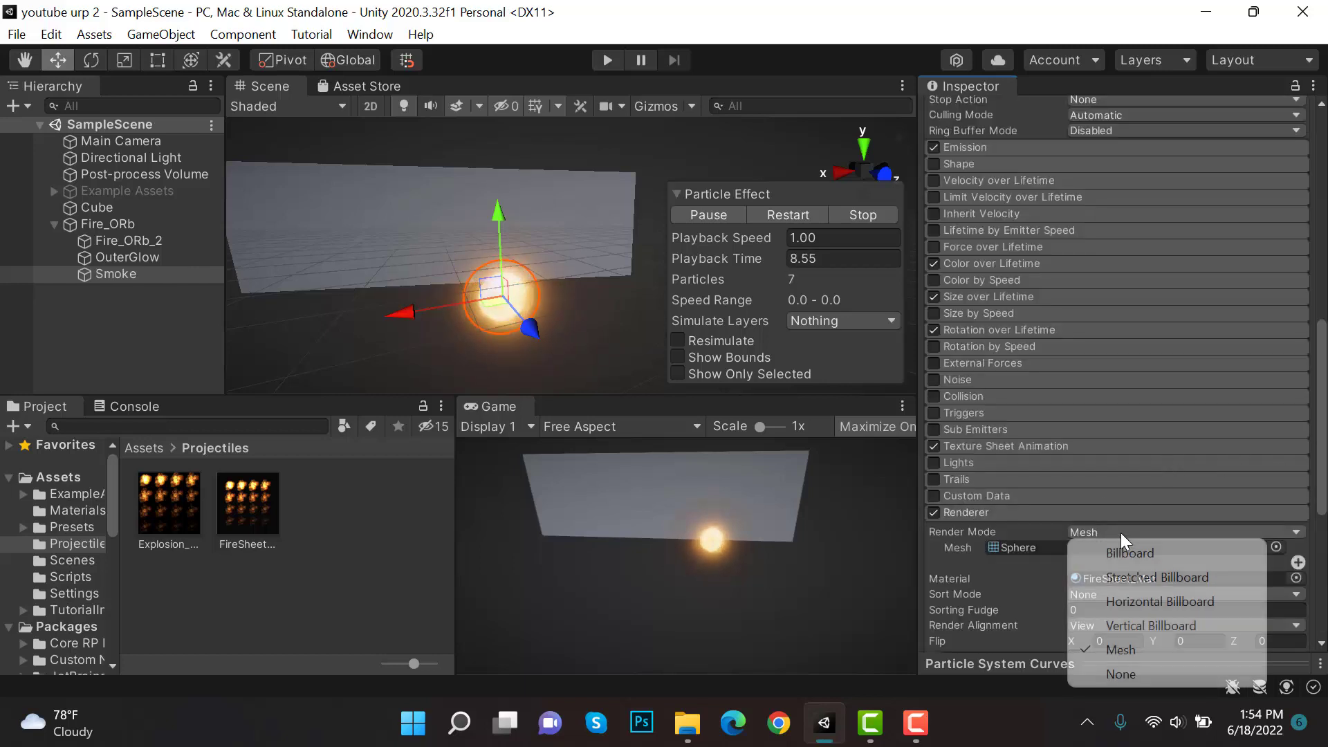
left_click(1122, 553)
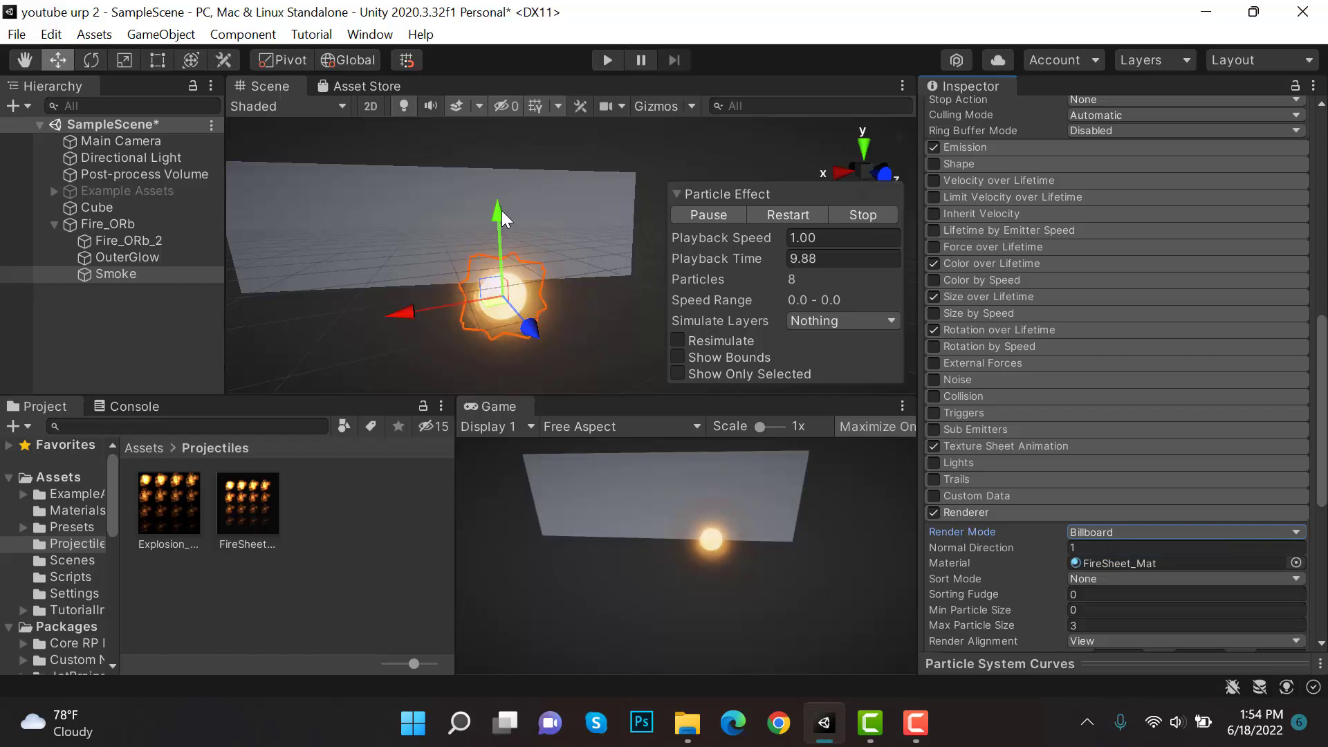
left_click_drag(502, 212, 501, 136)
left_click_drag(524, 242, 452, 291, "alt")
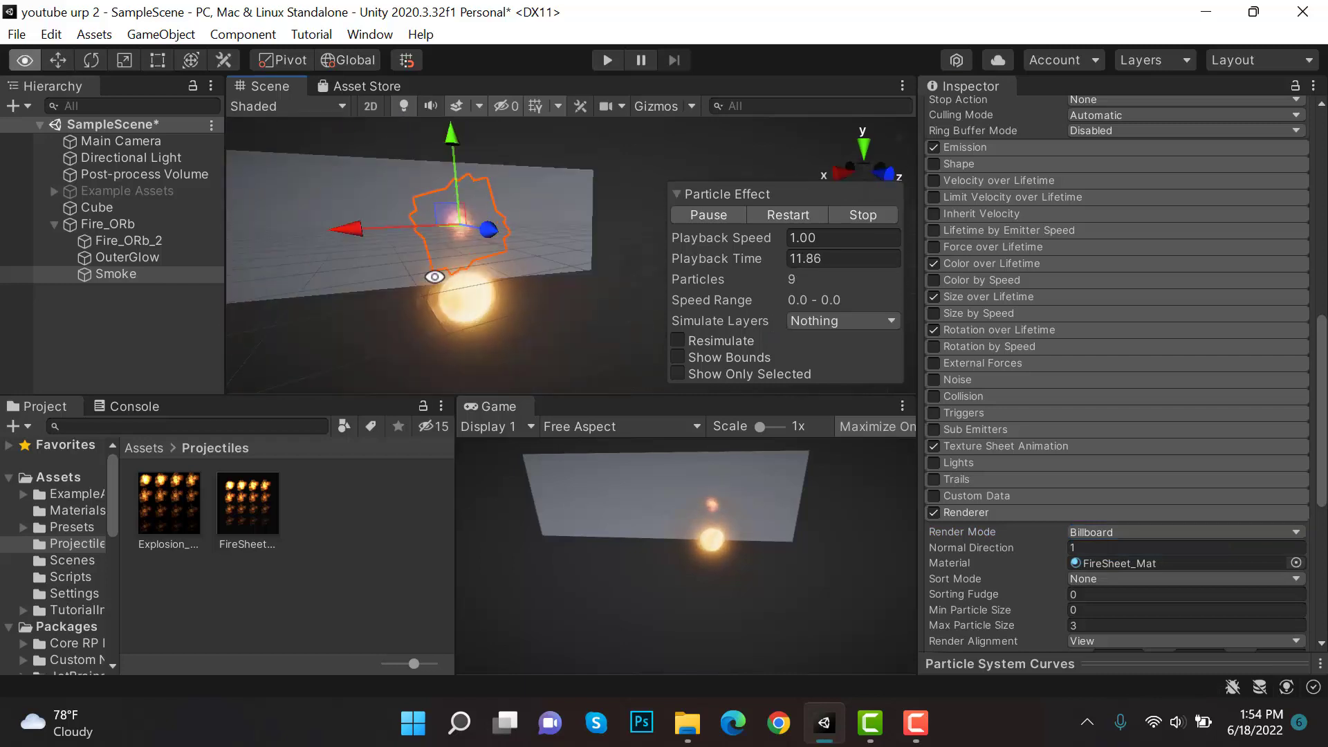
Step: Duplicate the FireSheet_Mat material and set the copy's shader to Legacy Shaders/Particles/Alpha Blended
left_click(247, 512)
key("ctrl+d")
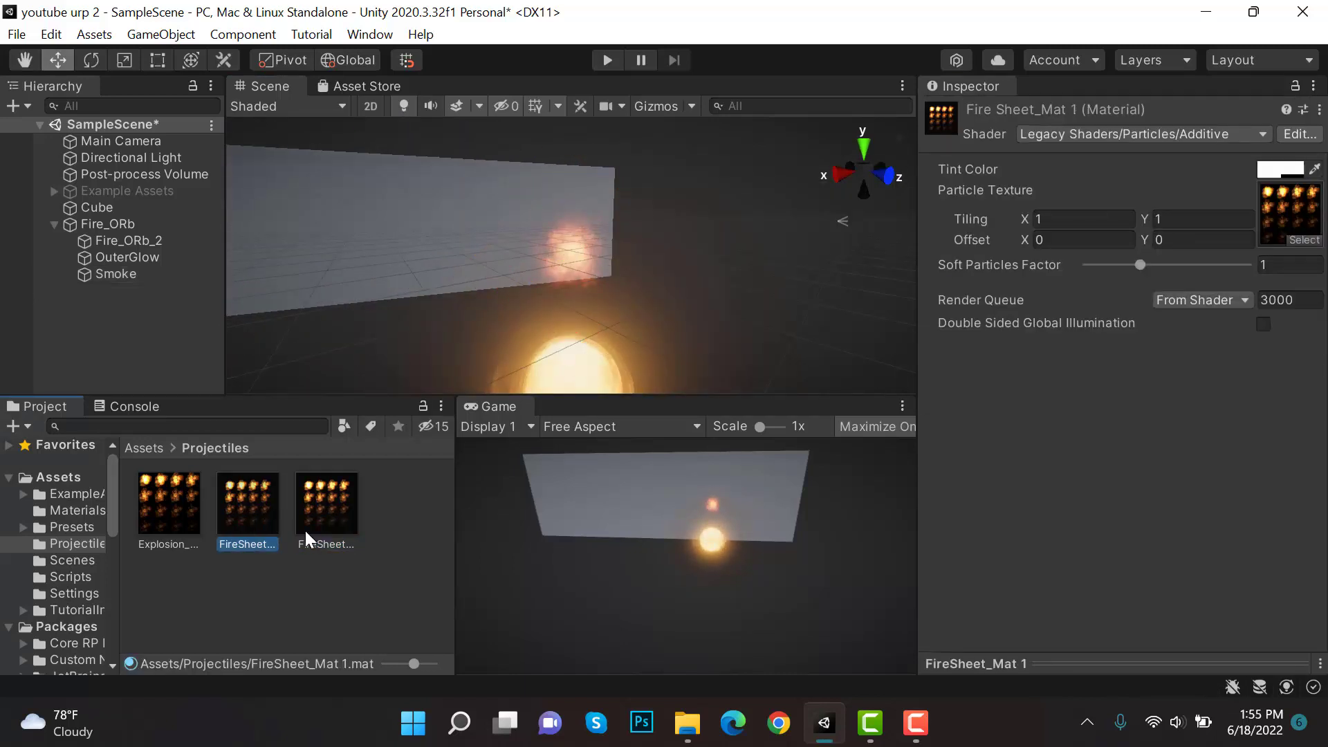
left_click(290, 594)
left_click(243, 523)
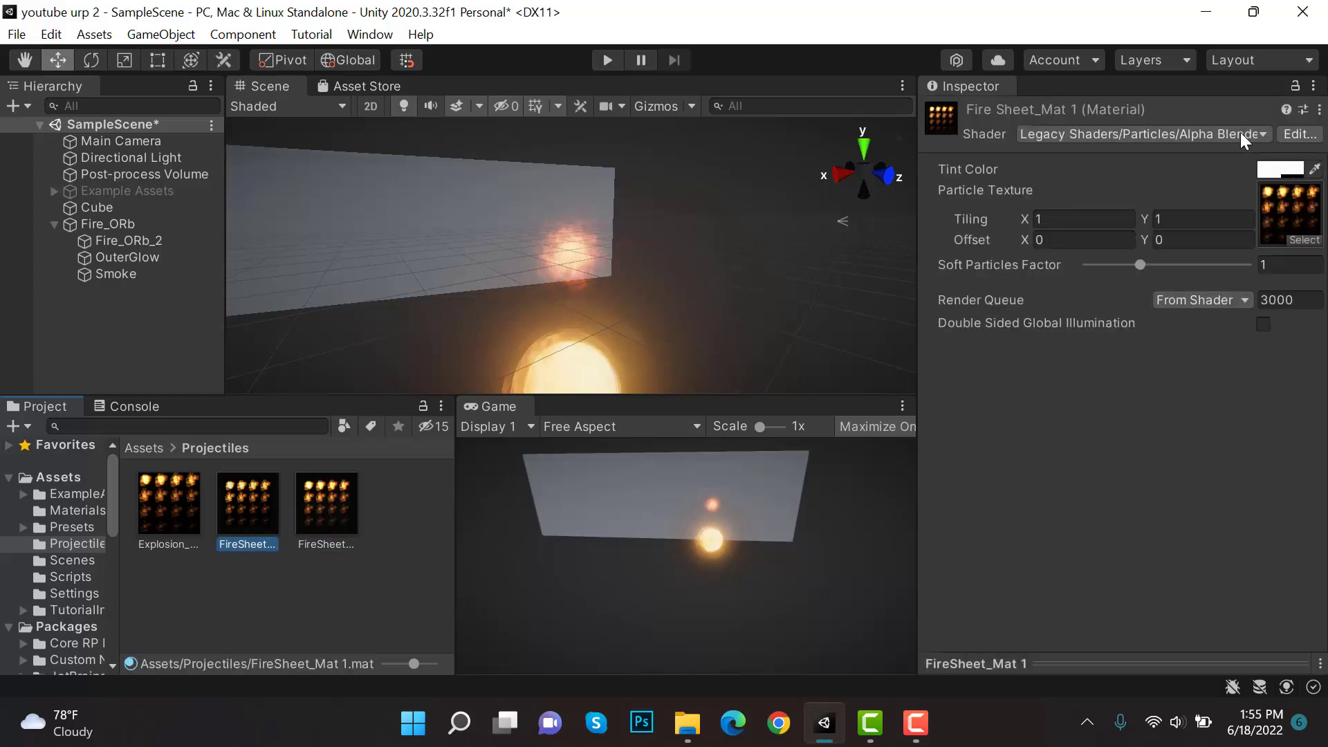
Step: Darken FireSheet_Mat 1's Tint Color to grey and apply the material to Smoke
left_click(1281, 173)
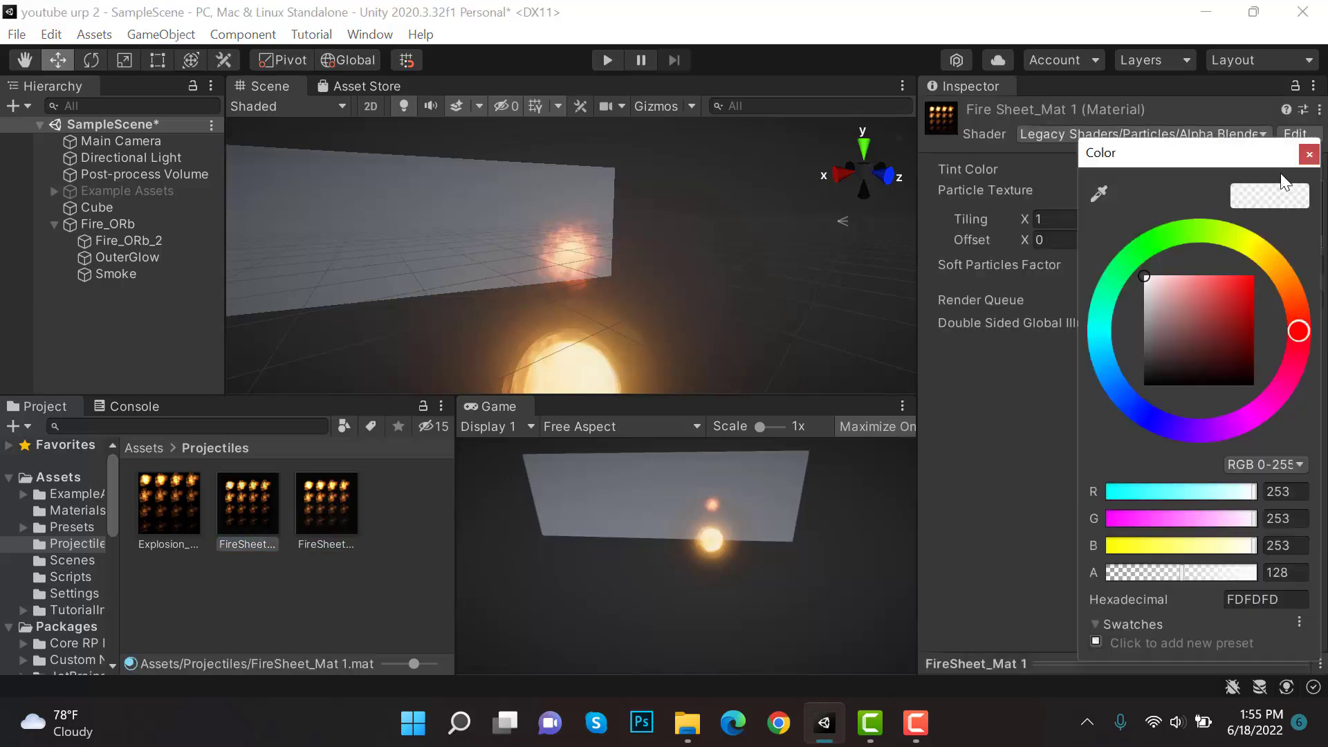
mouse_move(1142, 304)
left_mouse_down()
mouse_move(1143, 379)
mouse_move(1125, 319)
left_mouse_up()
left_click(1310, 154)
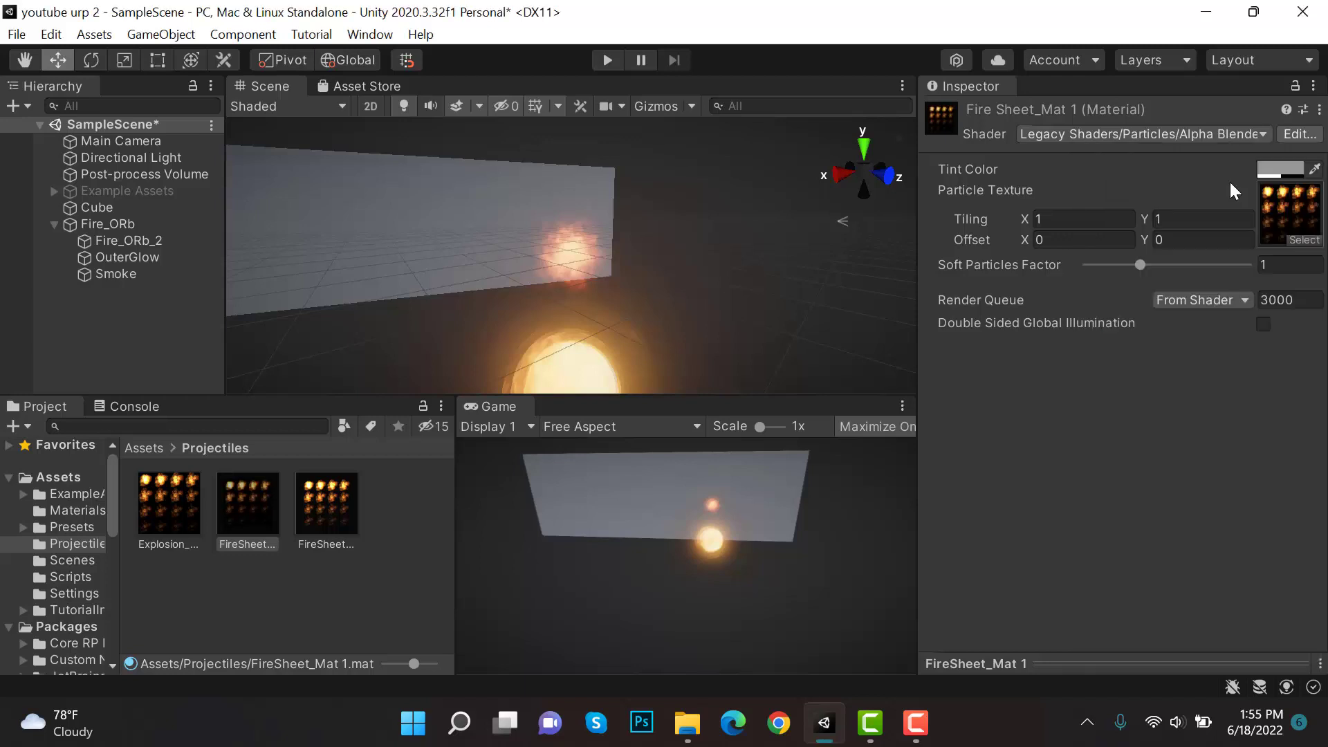
left_click(163, 275)
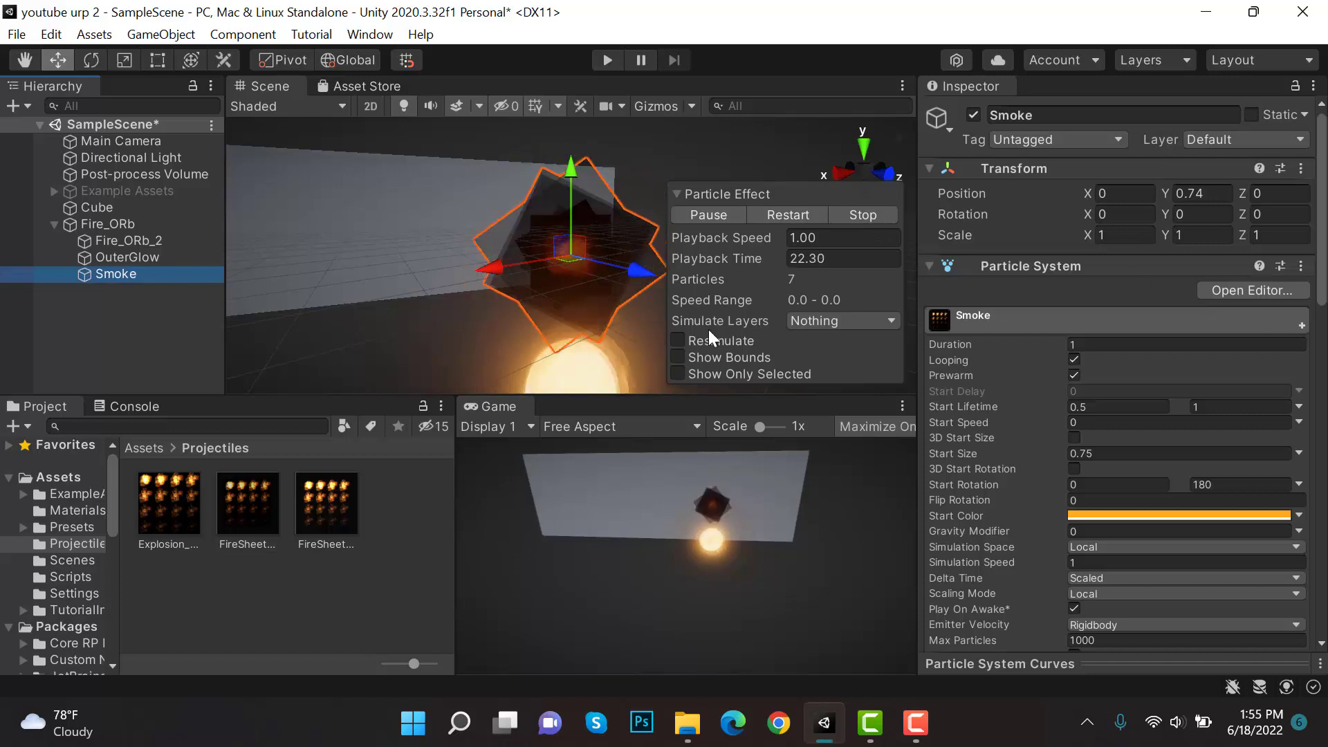
Step: Set FireSheet_Mat 1's shader to Legacy Shaders/Particles/Additive
left_click(244, 502)
left_click(1118, 135)
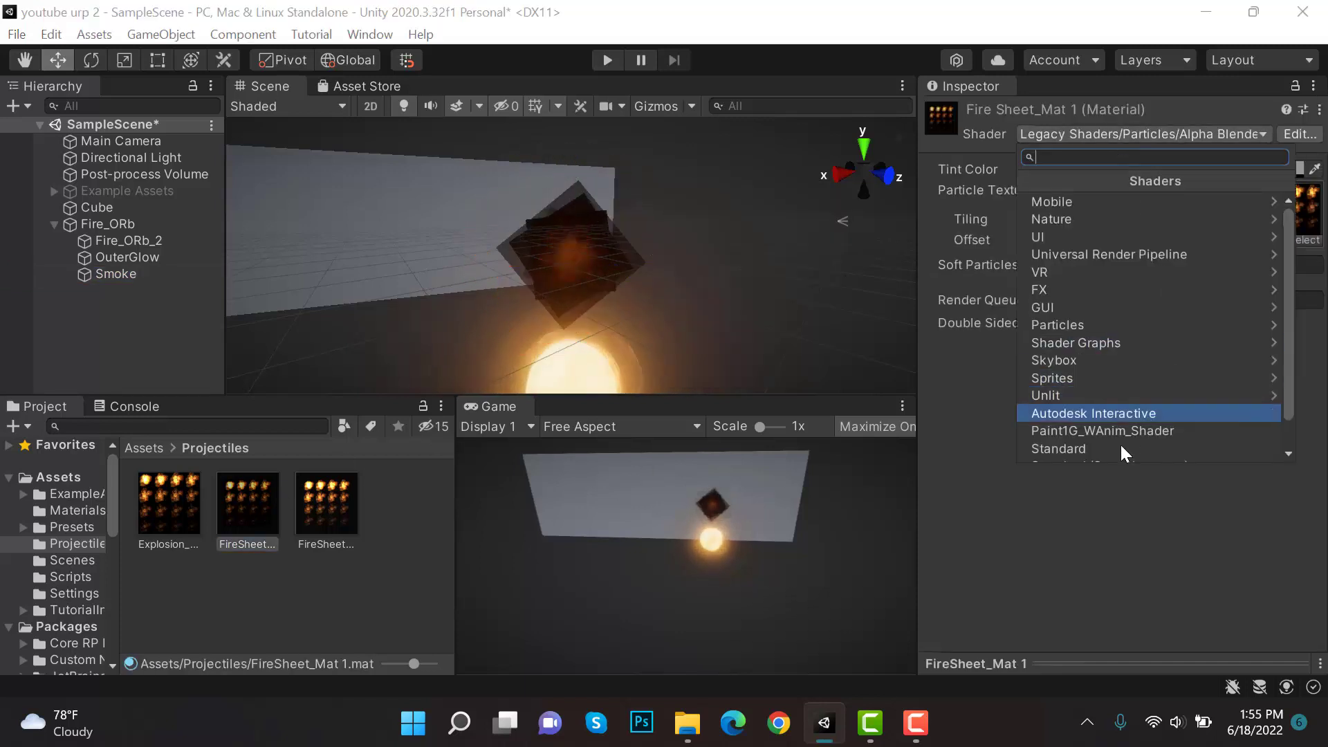
scroll(1119, 443, "down", 2)
left_click(1114, 446)
left_click(1107, 360)
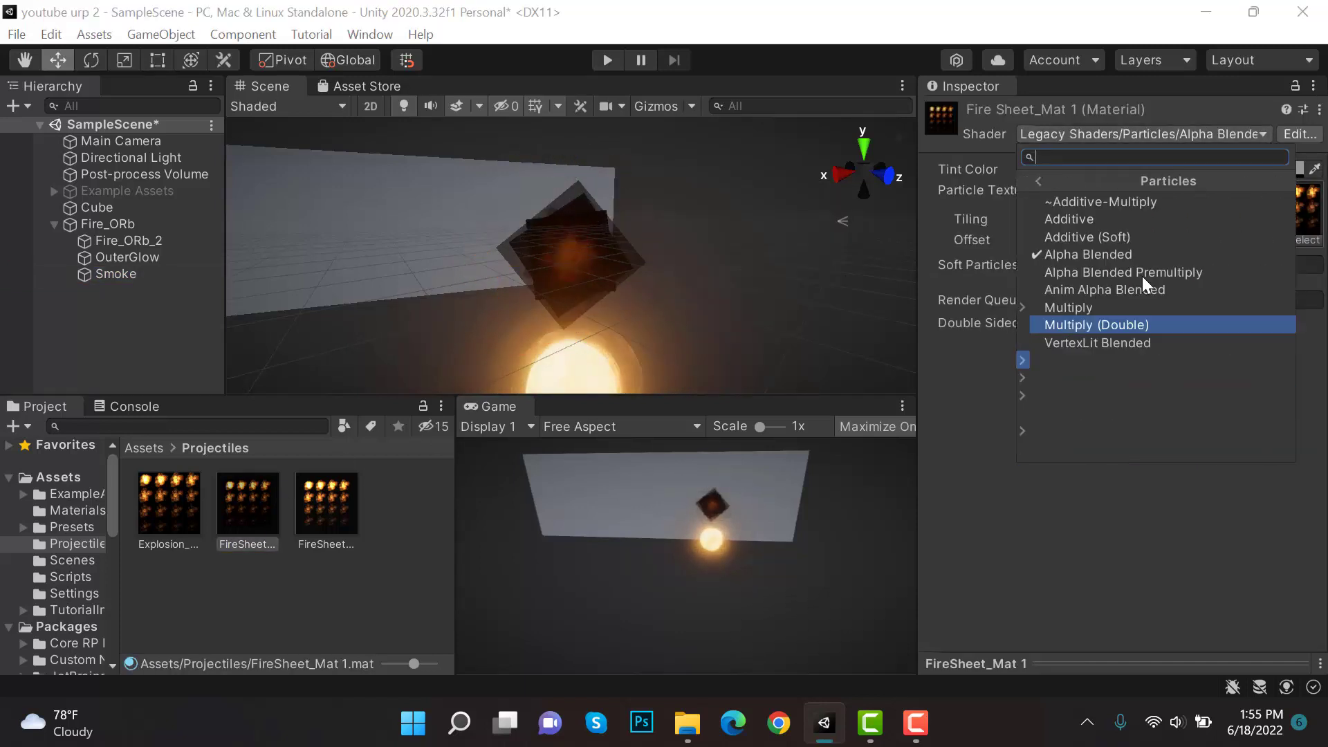
left_click(1115, 218)
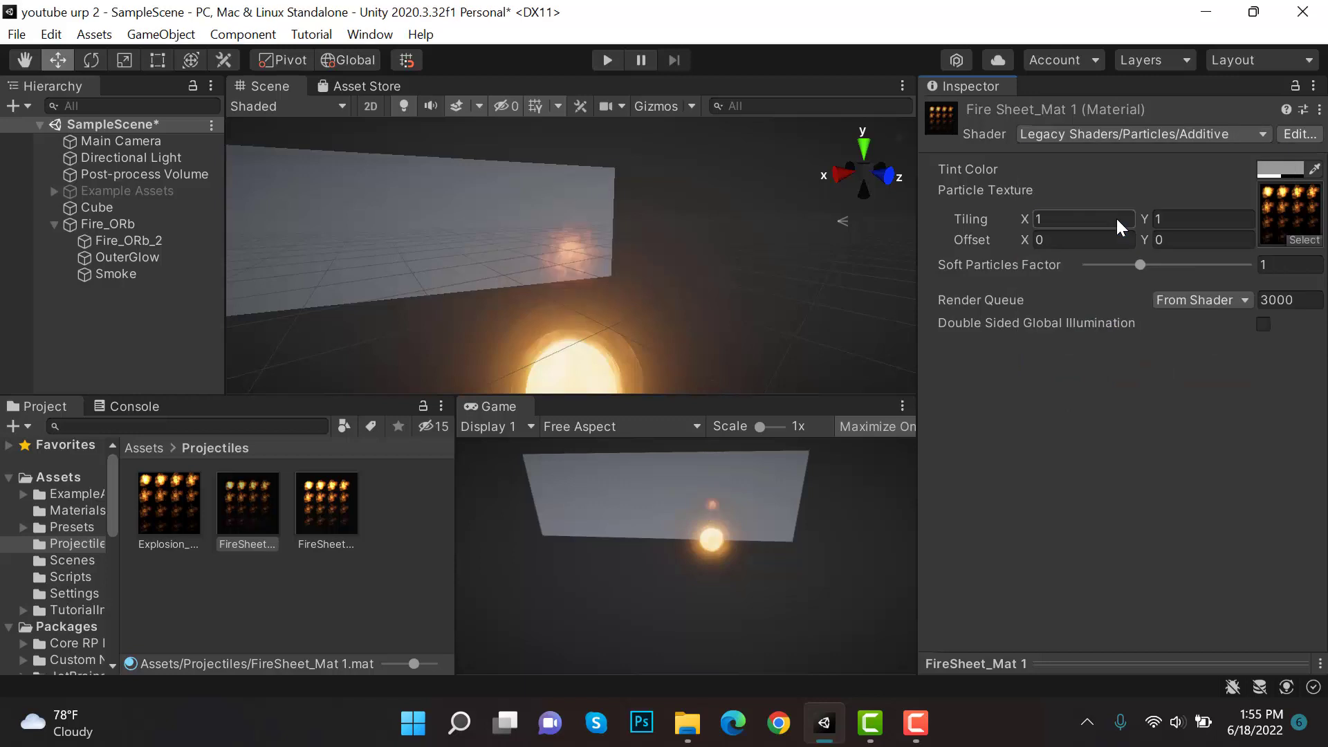
Step: Set Smoke's Start Color to a crimson of about AE0033 and its Start Size to 2, and save the scene
left_click(176, 280)
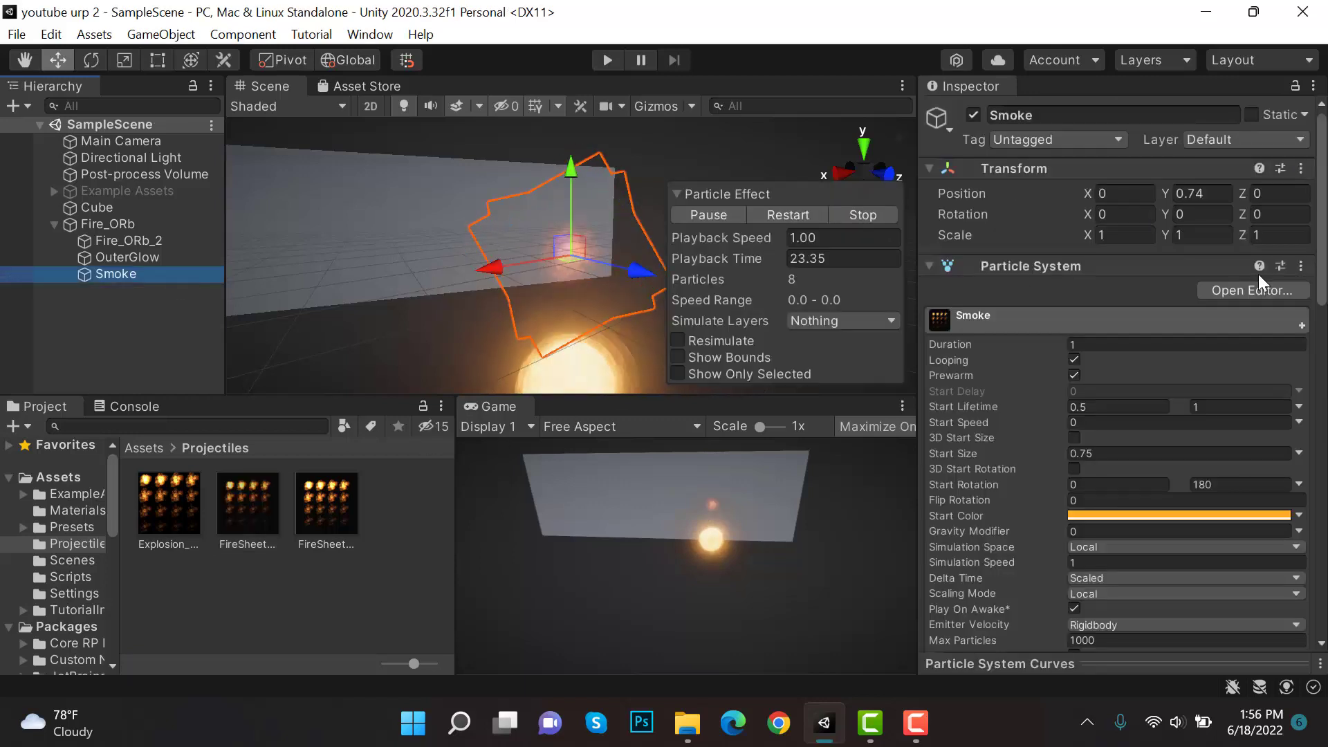
left_click(1207, 520)
mouse_move(1240, 340)
left_mouse_down()
mouse_move(1279, 352)
mouse_move(1285, 308)
mouse_move(1307, 358)
mouse_move(1292, 407)
mouse_move(1254, 335)
left_mouse_up()
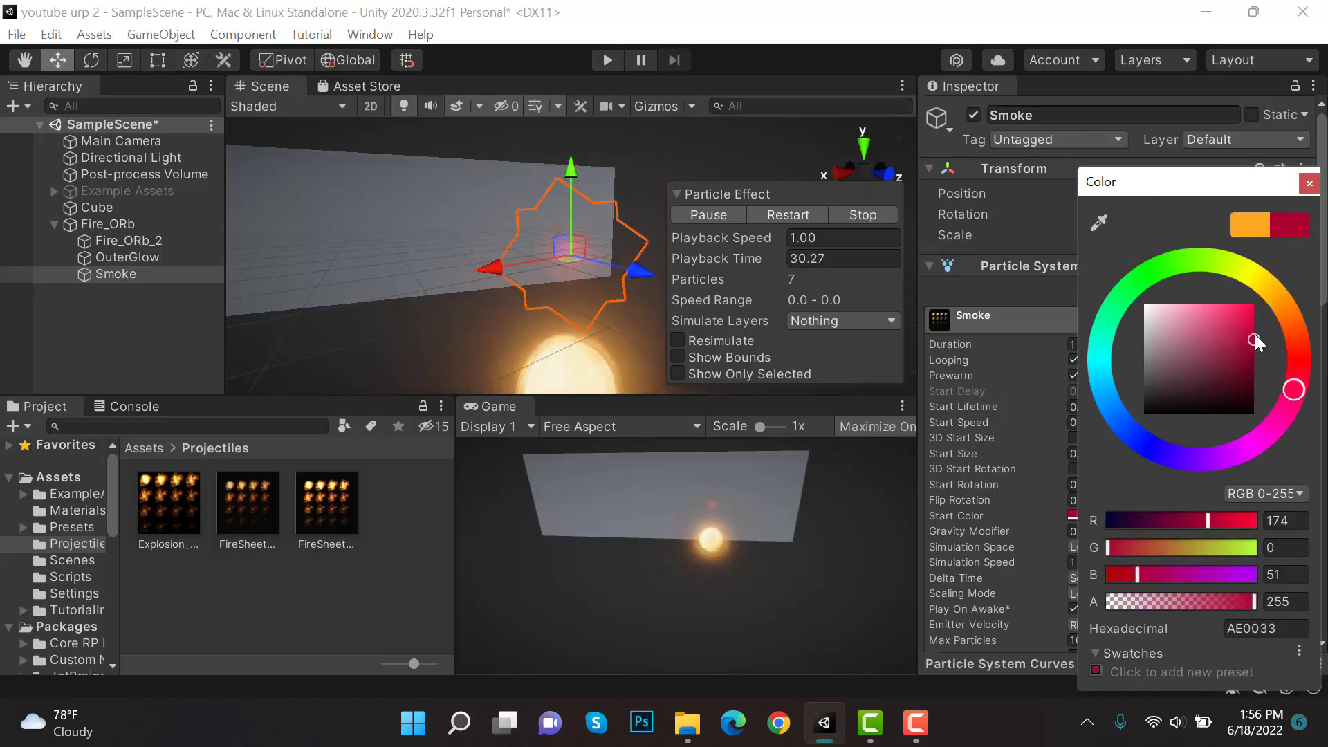
left_click(1309, 184)
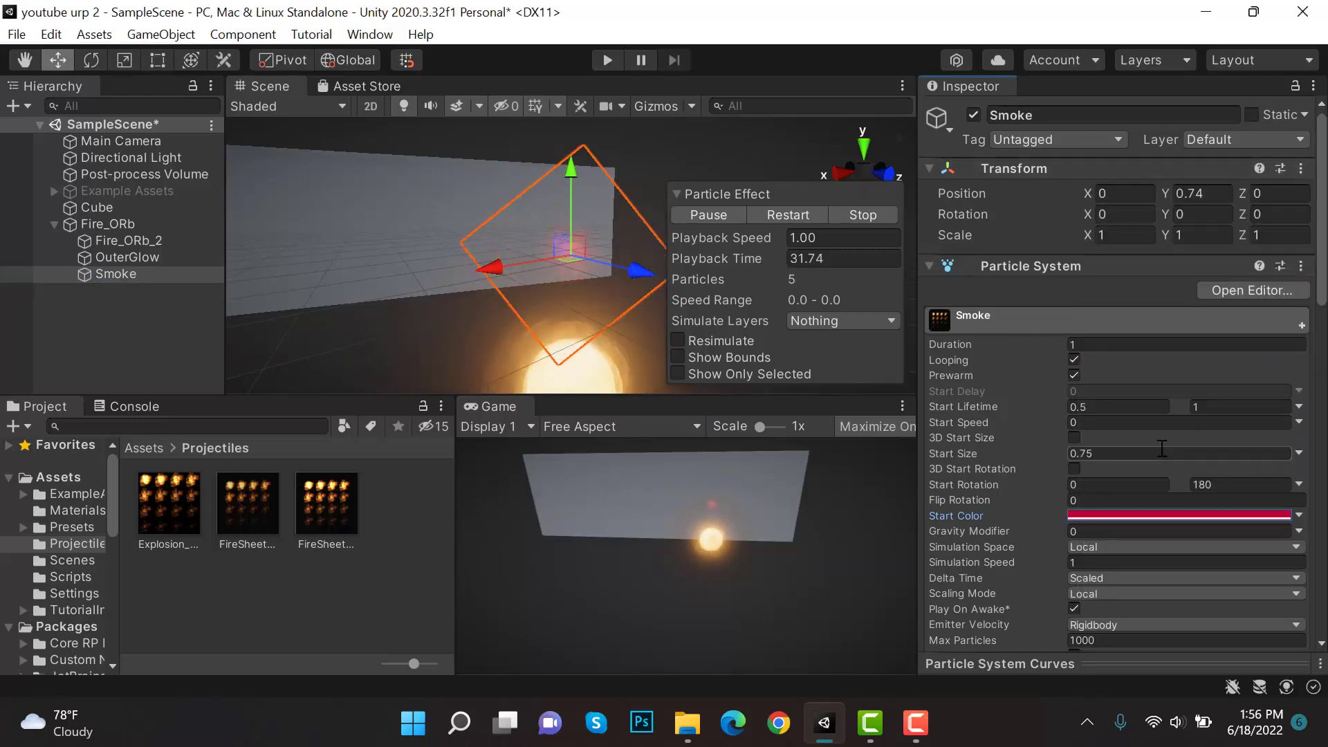
left_click(1107, 455)
type("2")
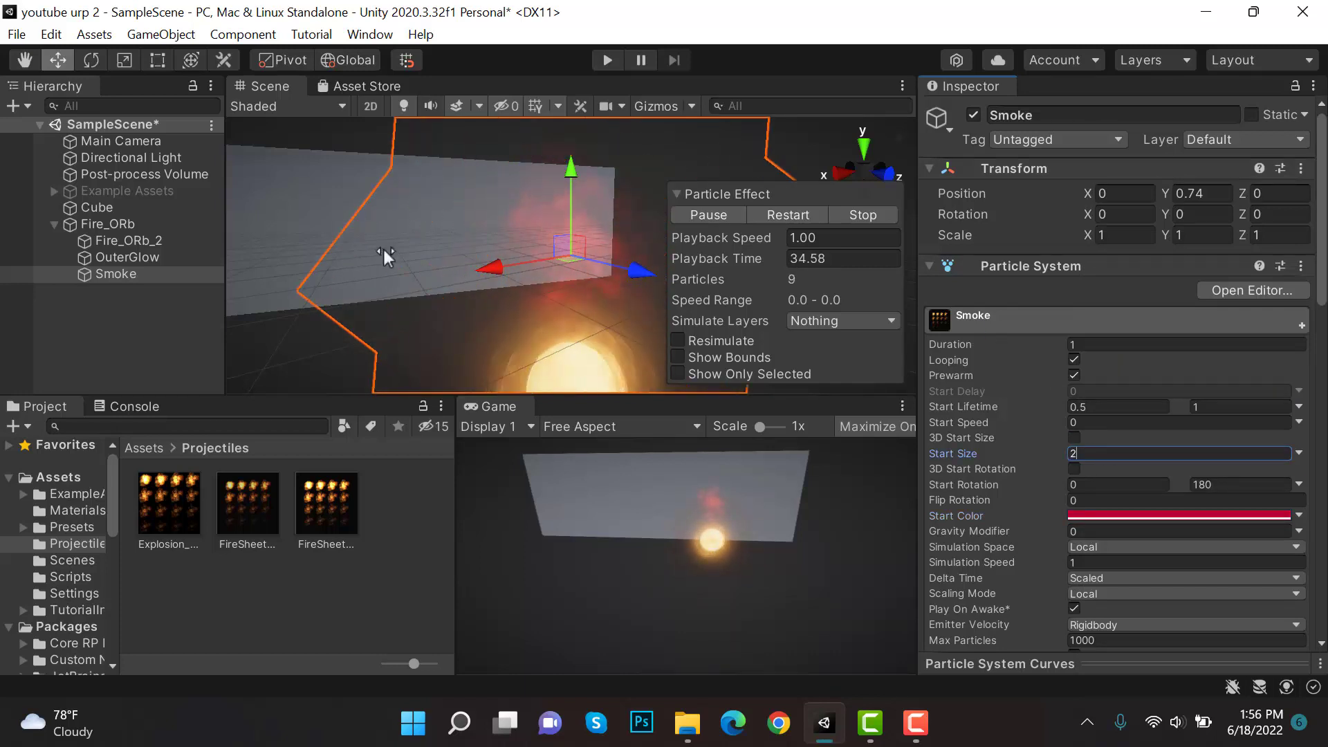
left_click_drag(383, 249, 318, 304, "alt")
key("ctrl+s")
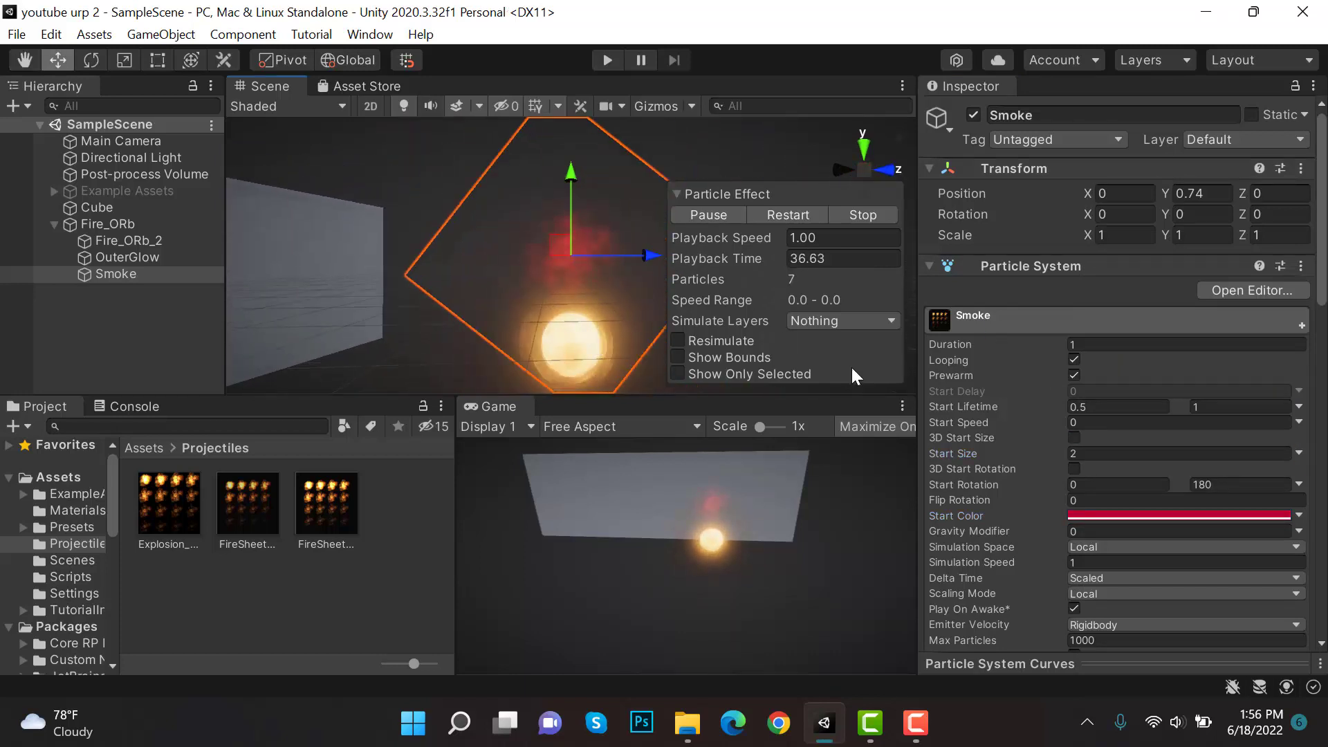
Step: Set Smoke's Start Color to white (FFFFFF) and its Start Size to 1.5, and save the scene
left_click(1204, 518)
left_click_drag(1245, 354, 1094, 293)
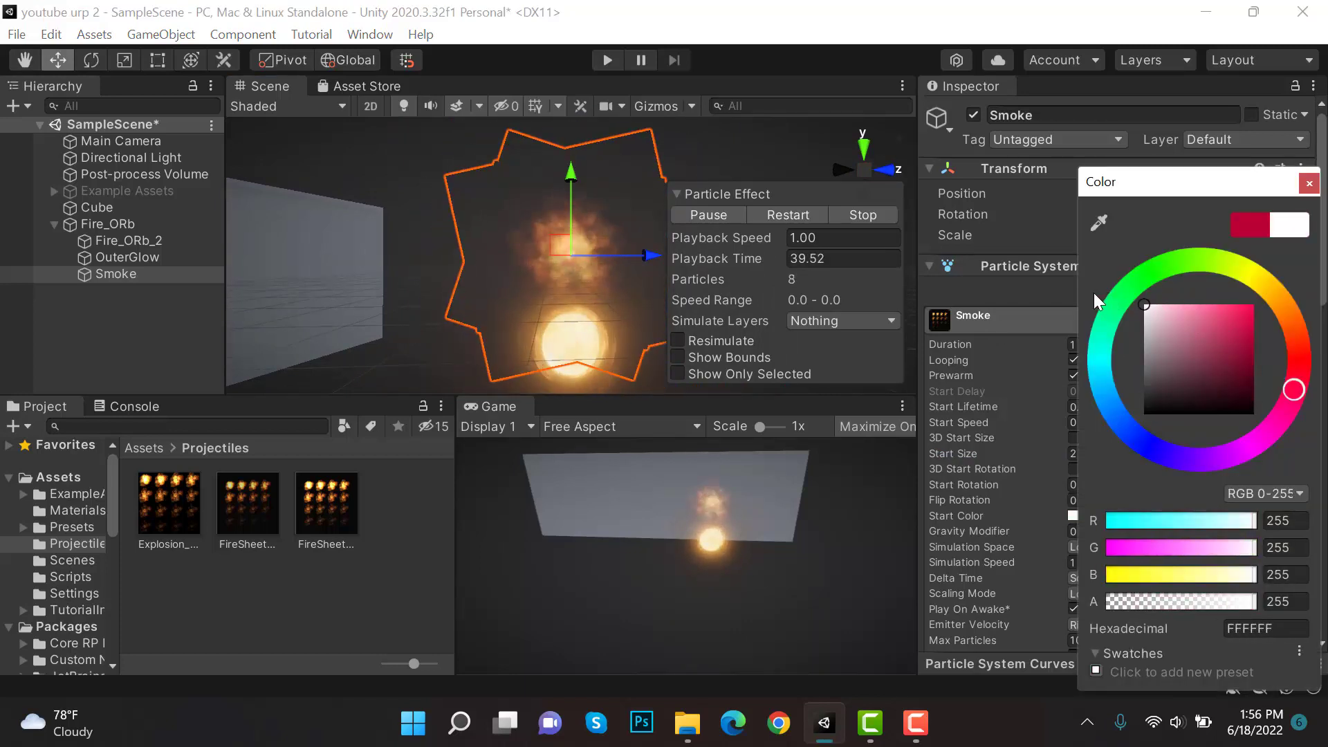
left_click(1308, 184)
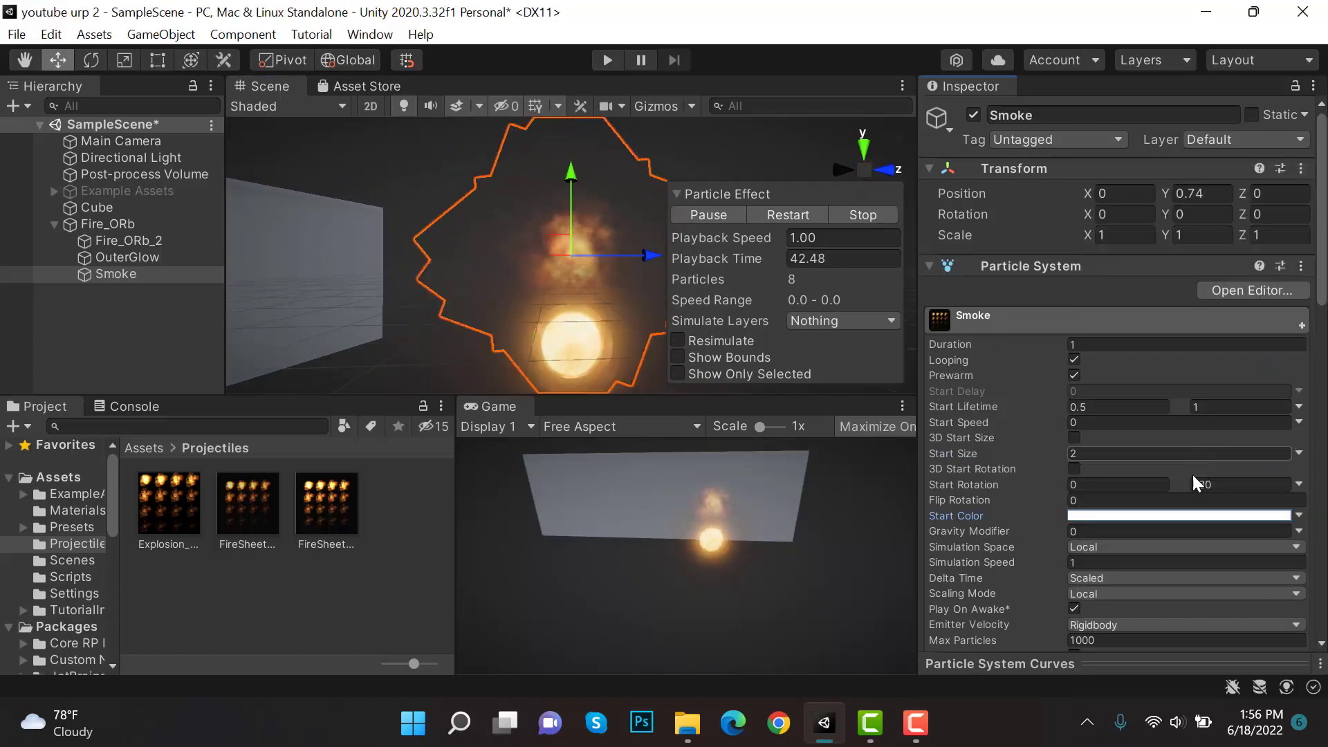
left_click(1120, 453)
type("1.5")
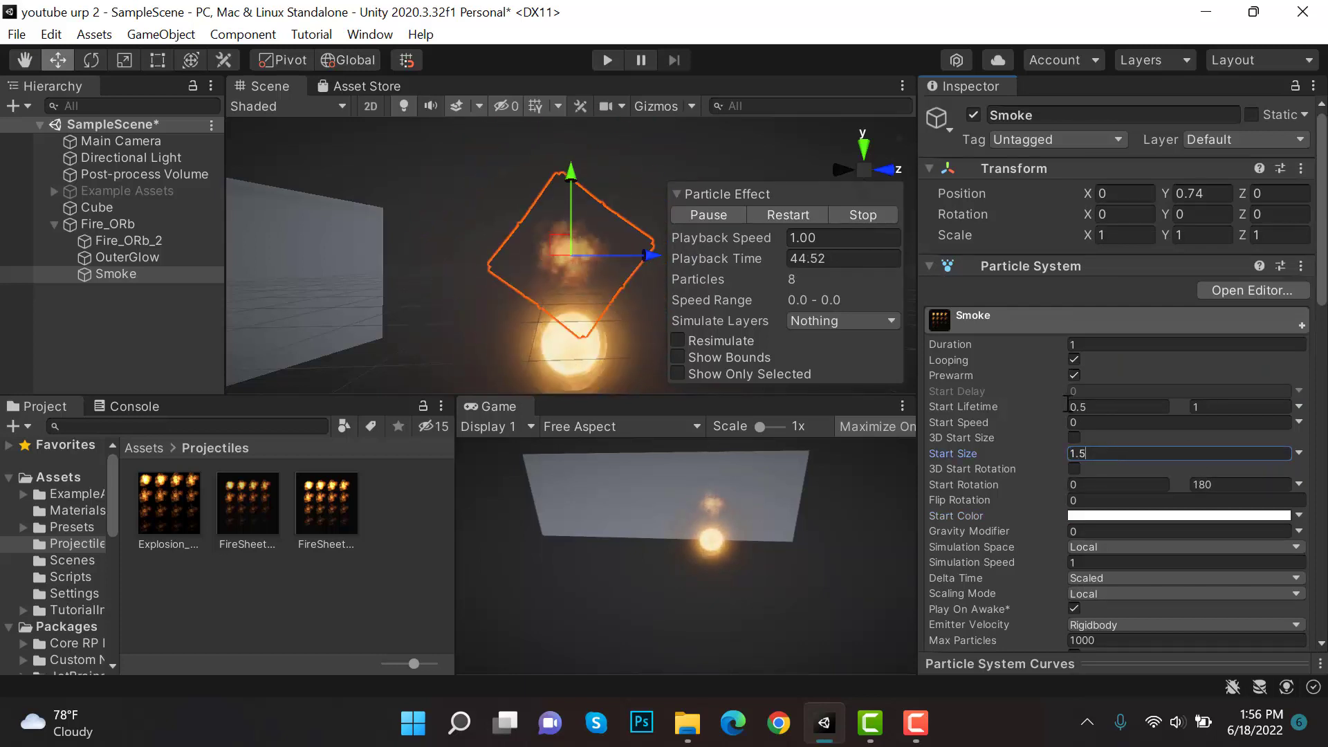
key("ctrl+s")
Step: Set Smoke's emission Rate over Time to 0 and Rate over Distance to 10, and test it by moving Smoke back and forth along Z
scroll(1057, 325, "down", 5)
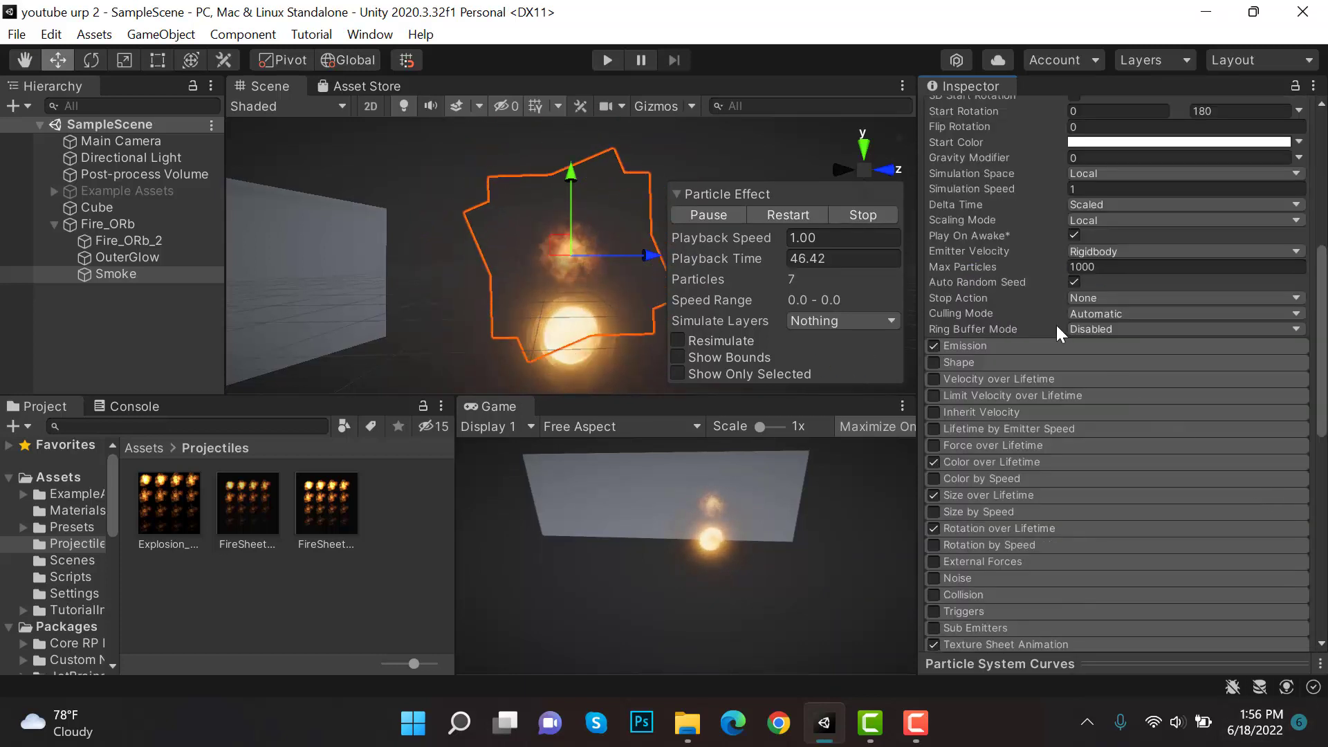
left_click(1056, 346)
left_click(1114, 367)
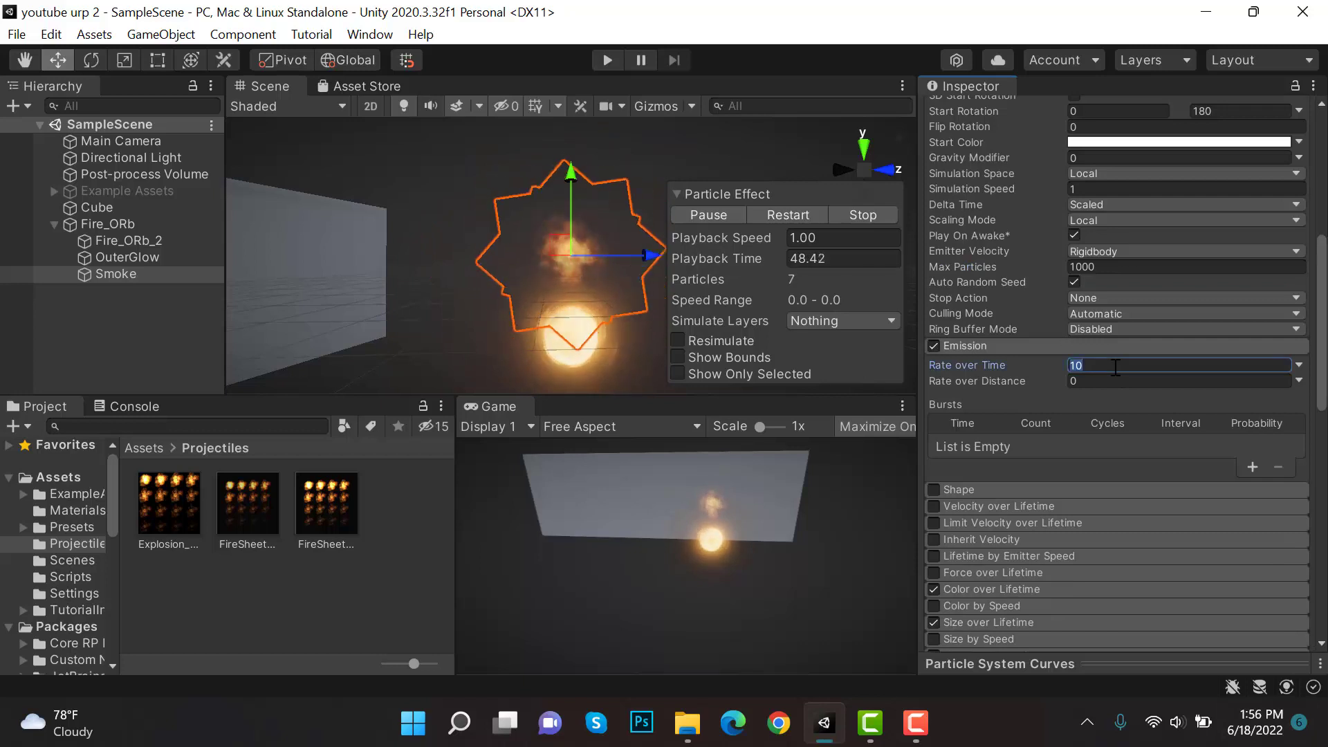
scroll(1115, 367, "down", 4)
type("0")
left_click(1101, 194)
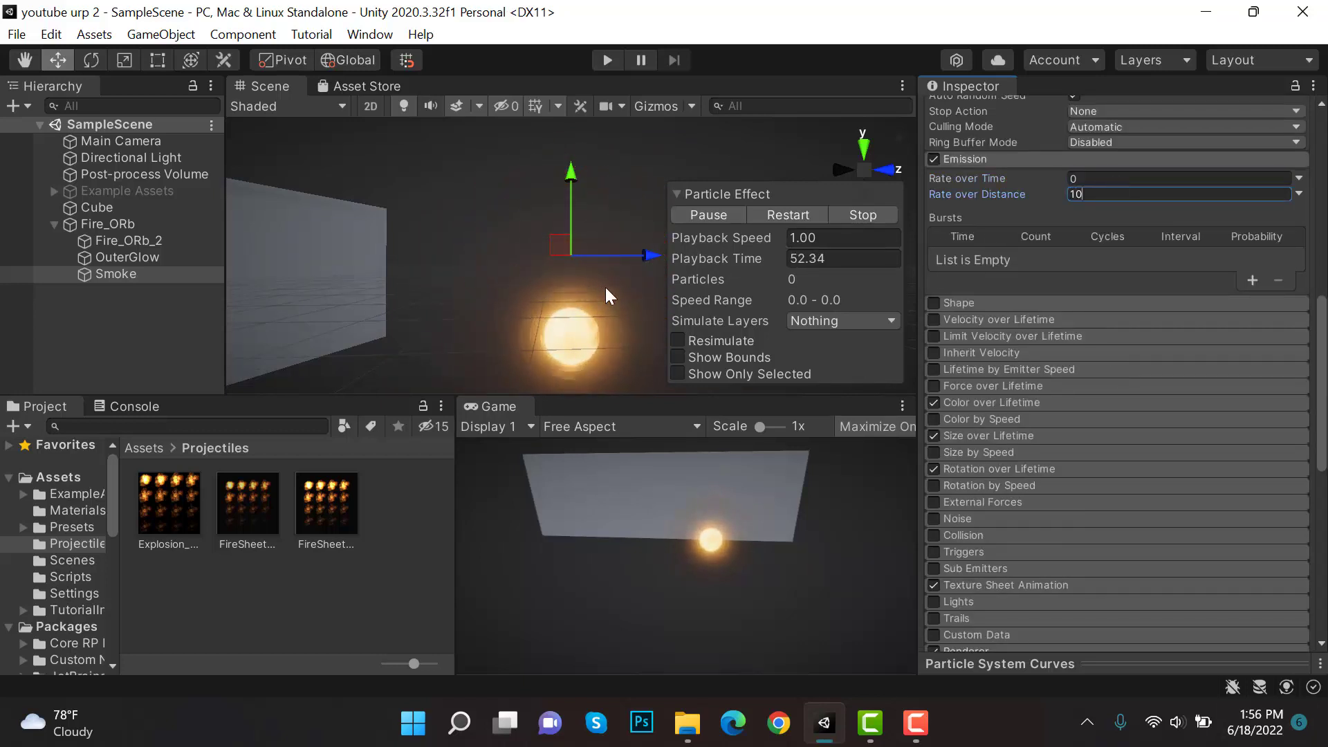
type("10")
left_click_drag(638, 255, 437, 255)
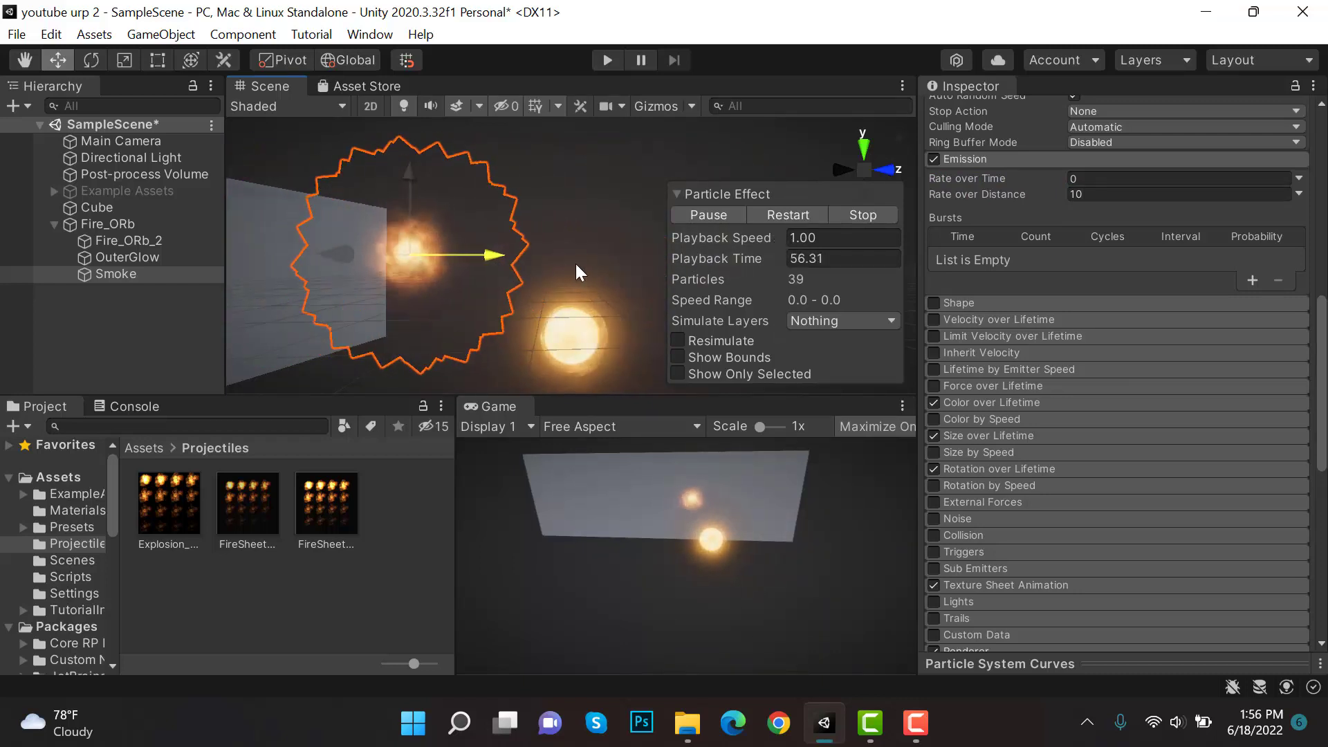
left_click_drag(576, 265, 607, 249)
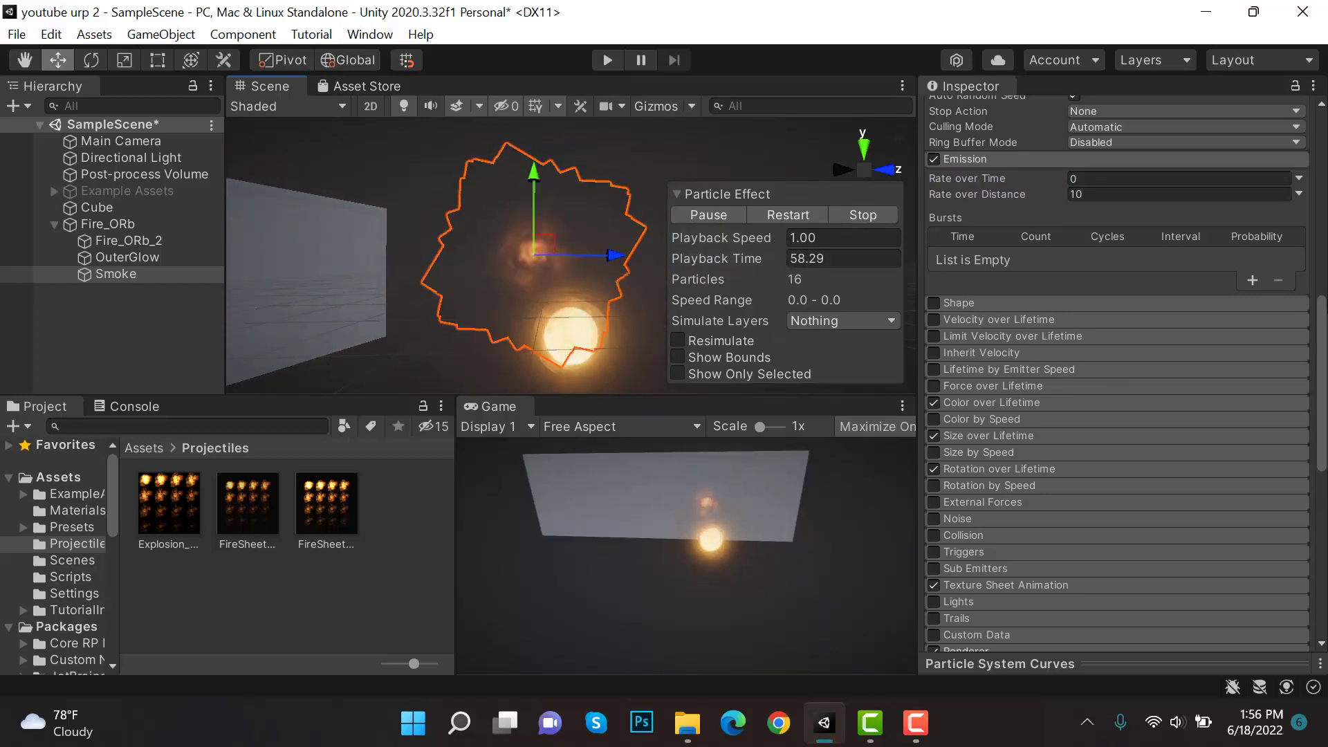
Step: Set Smoke's Simulation Space to World and move Smoke along Z to test its trail
scroll(1305, 325, "up", 10)
scroll(1139, 537, "down", 5)
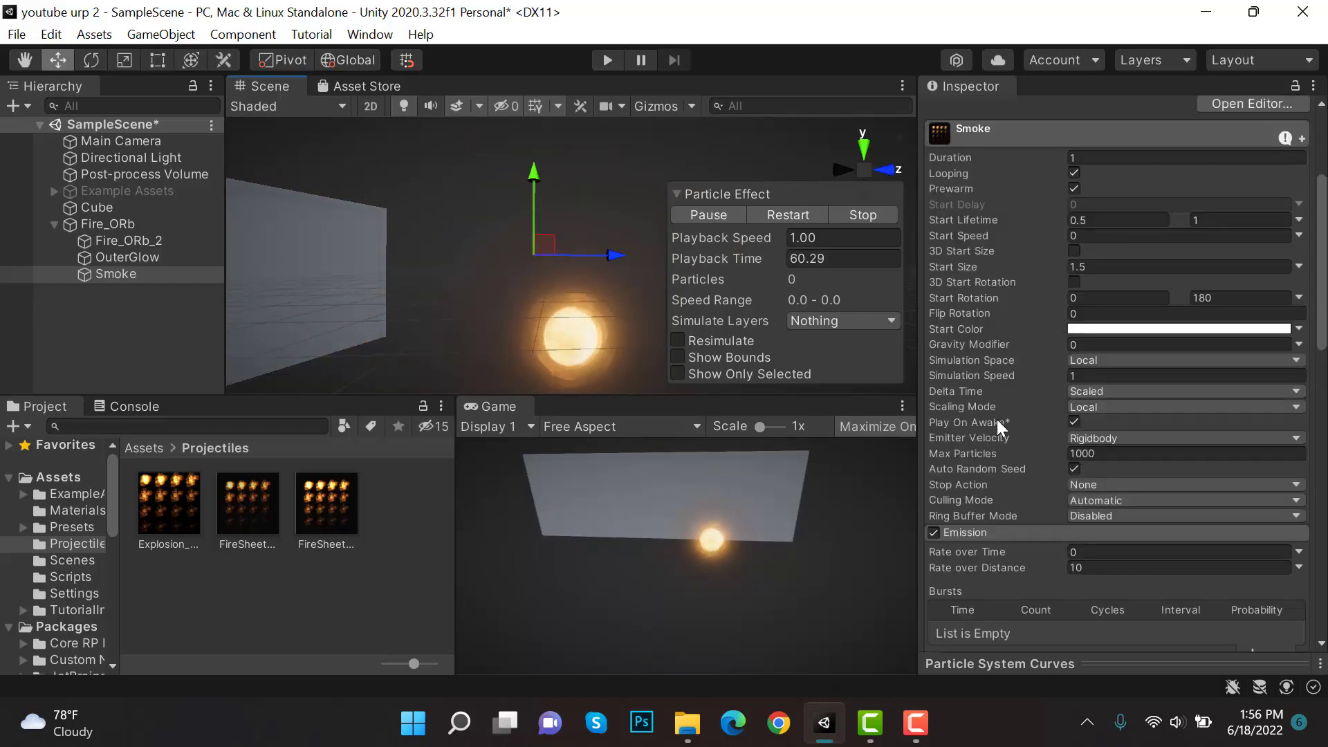
left_click(1117, 360)
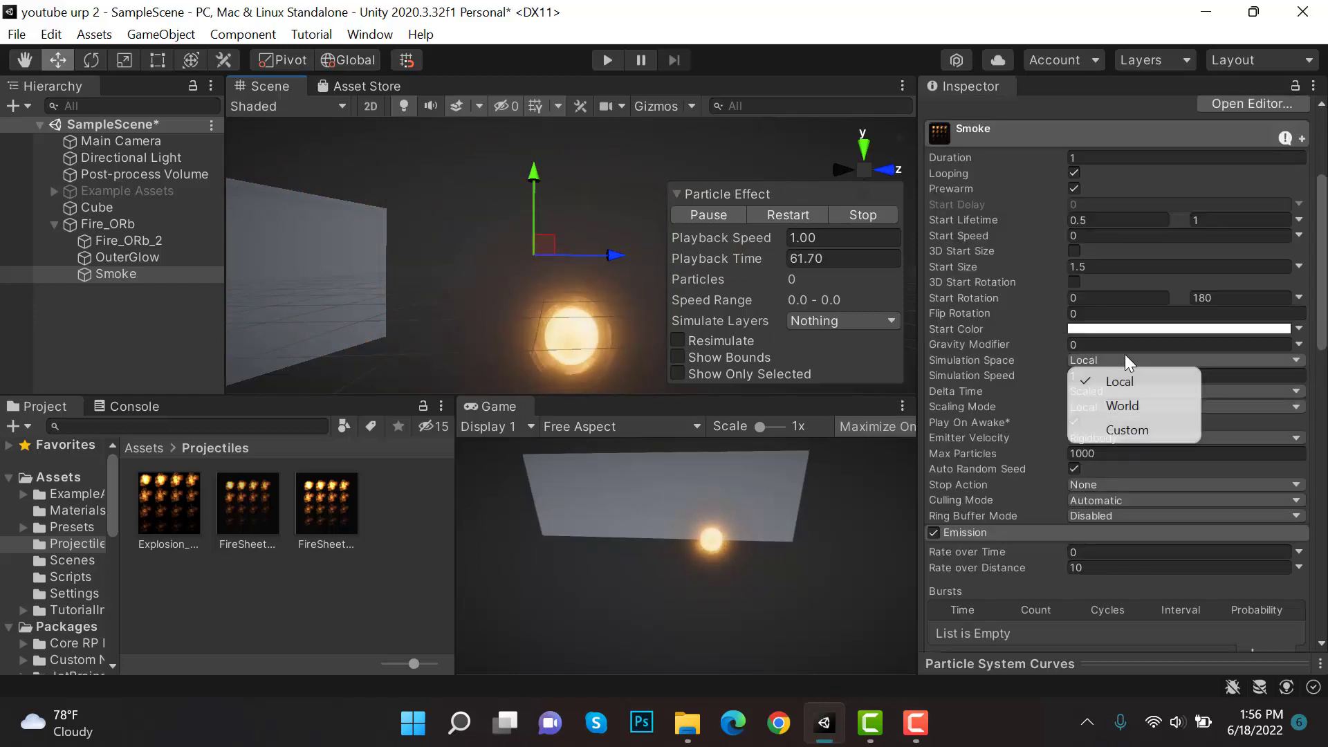
left_click(1137, 402)
left_click_drag(622, 253, 667, 247)
Step: Reset Smoke's Y and Z positions to 0 to centre it on the orb, and stop the particle preview
scroll(1221, 267, "up", 5)
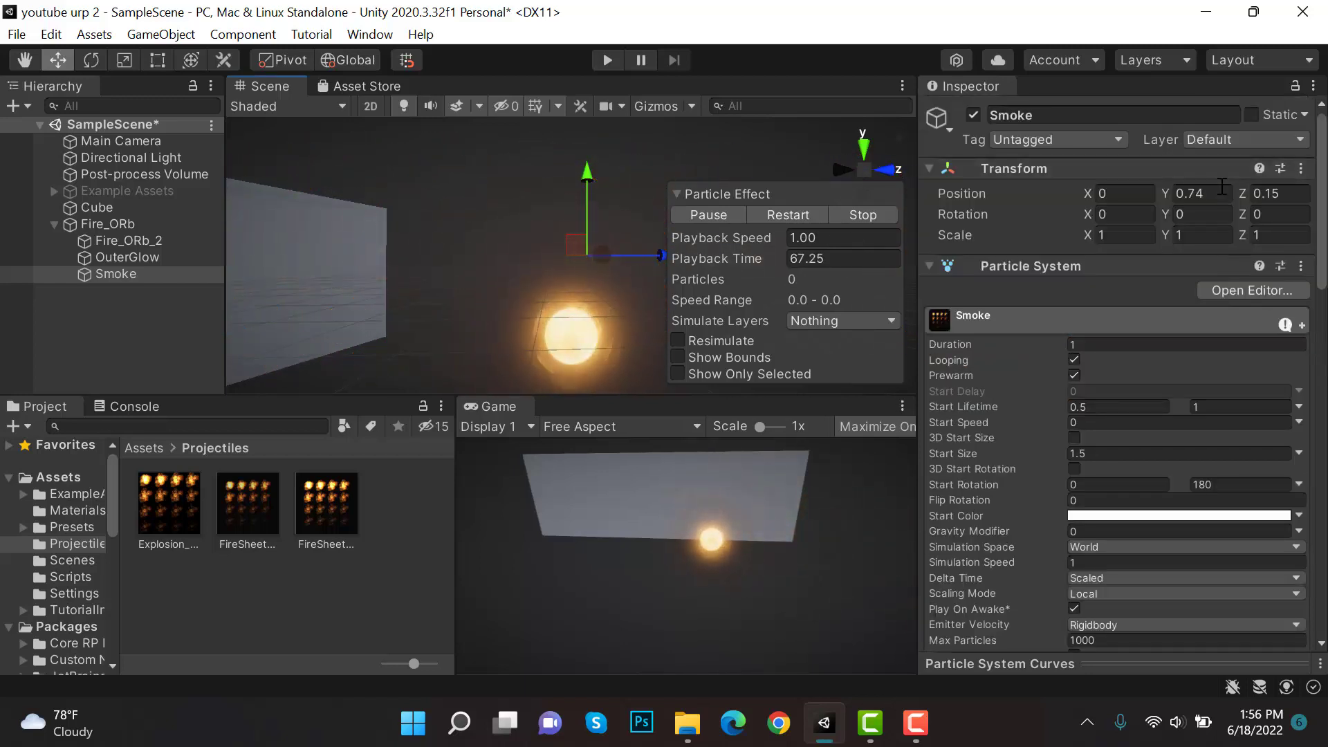
type("0")
key("Tab")
type("0")
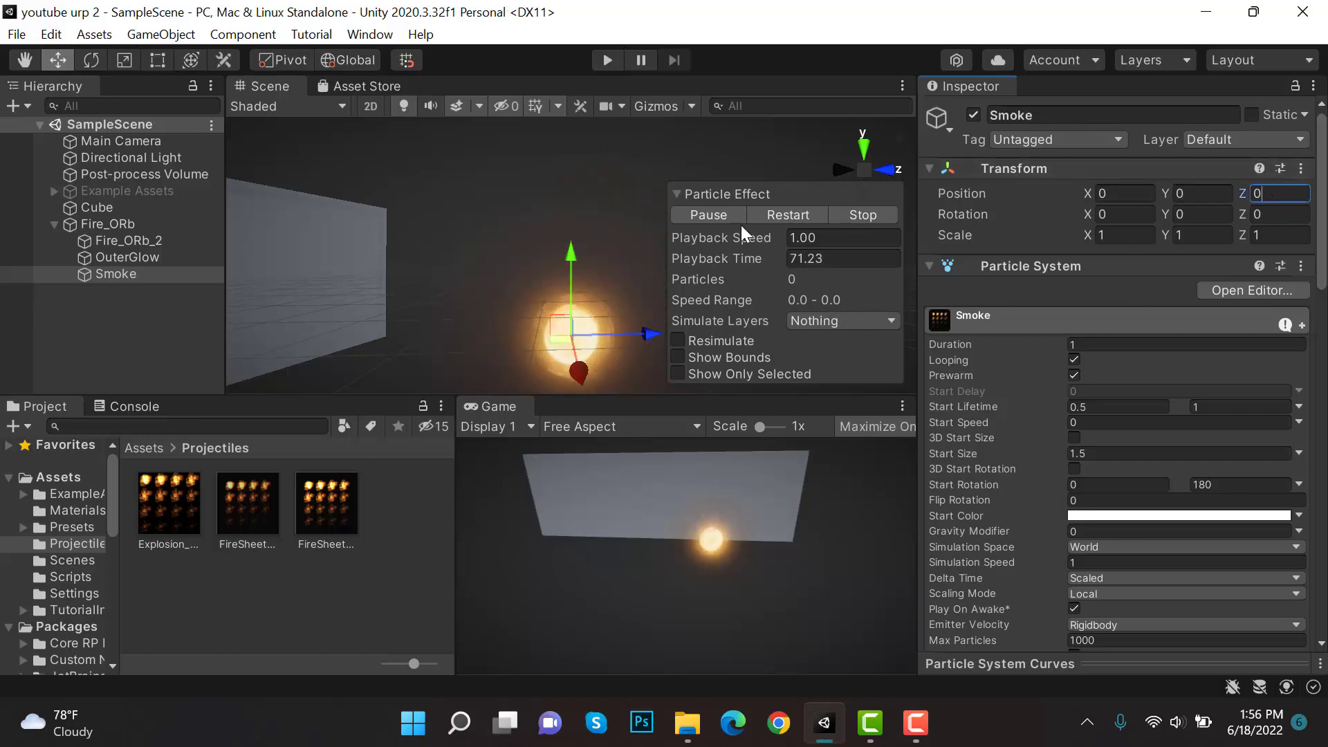
left_click(871, 216)
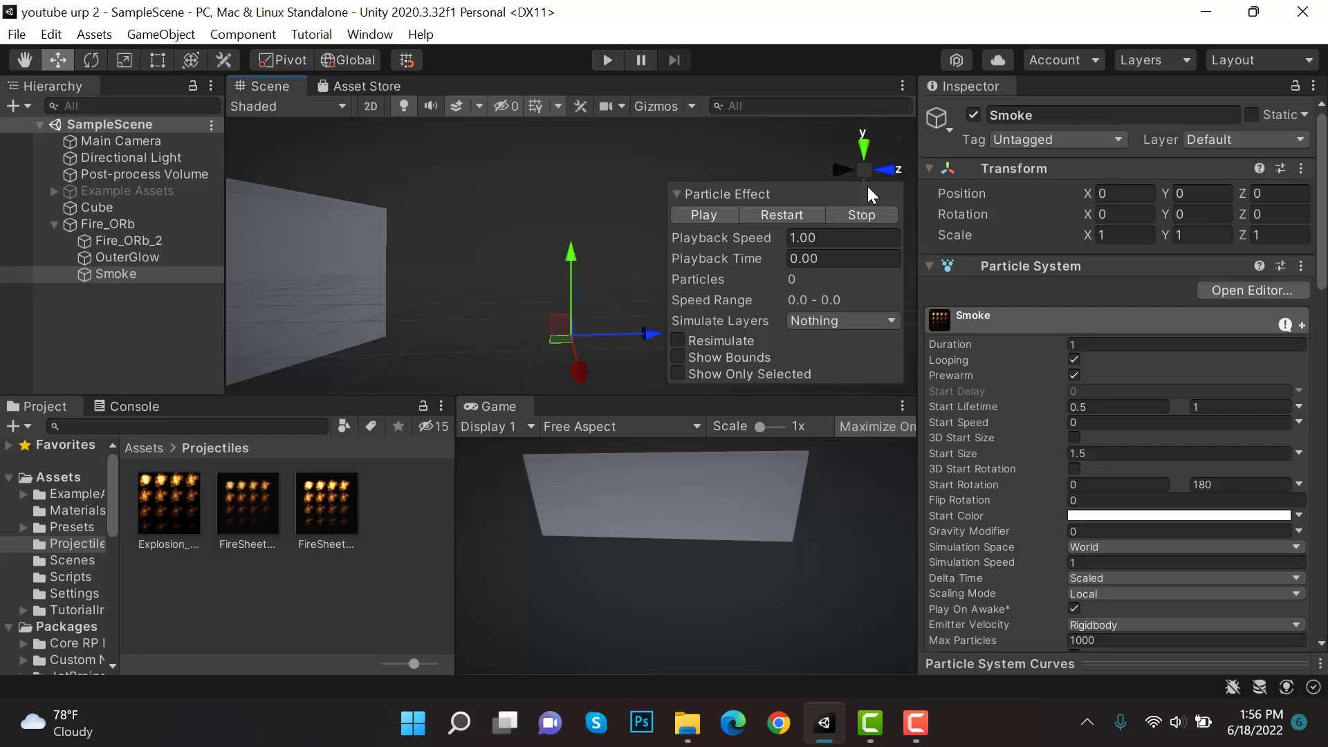
Step: Duplicate the Smoke particle system inside Fire_ORb
left_click(193, 256)
left_click(181, 276)
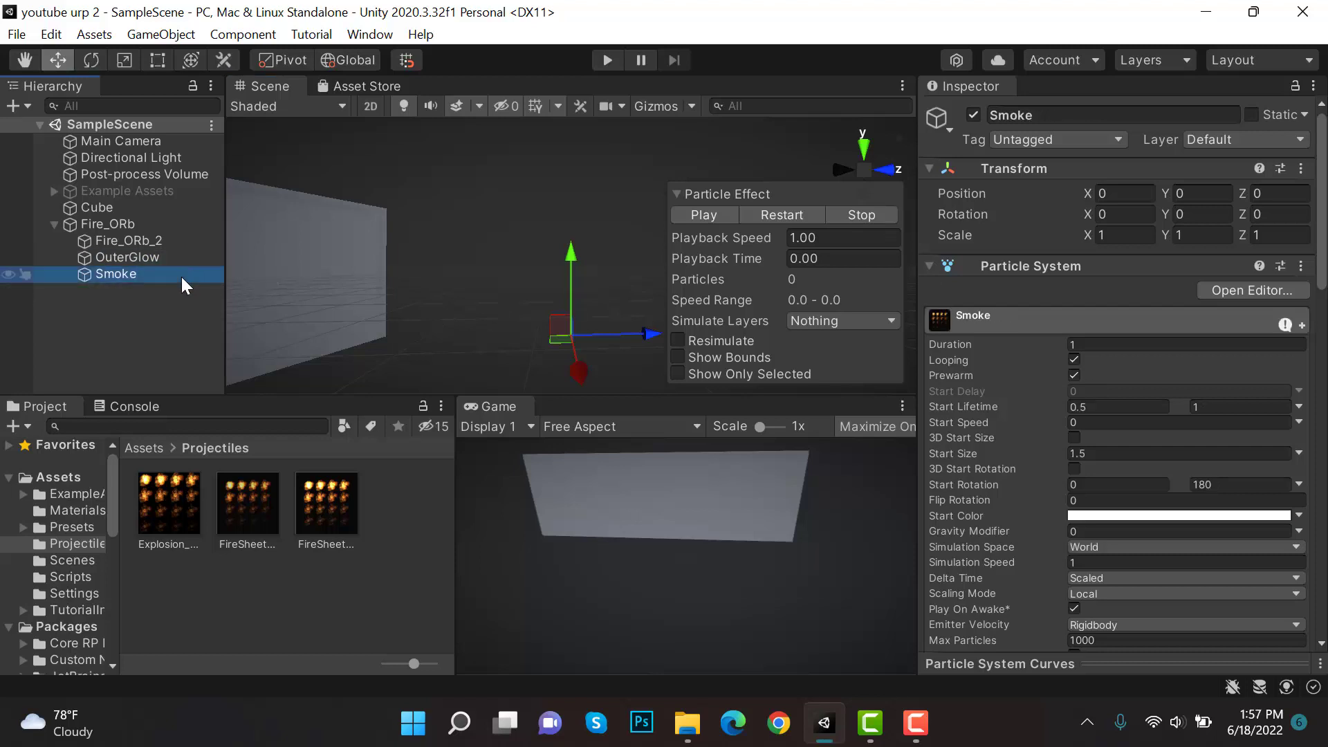
key("ctrl+d")
Step: Set the Smoke duplicate's renderer material to Default-ParticleSystem and preview it while moving it off the orb
scroll(1322, 290, "down", 10)
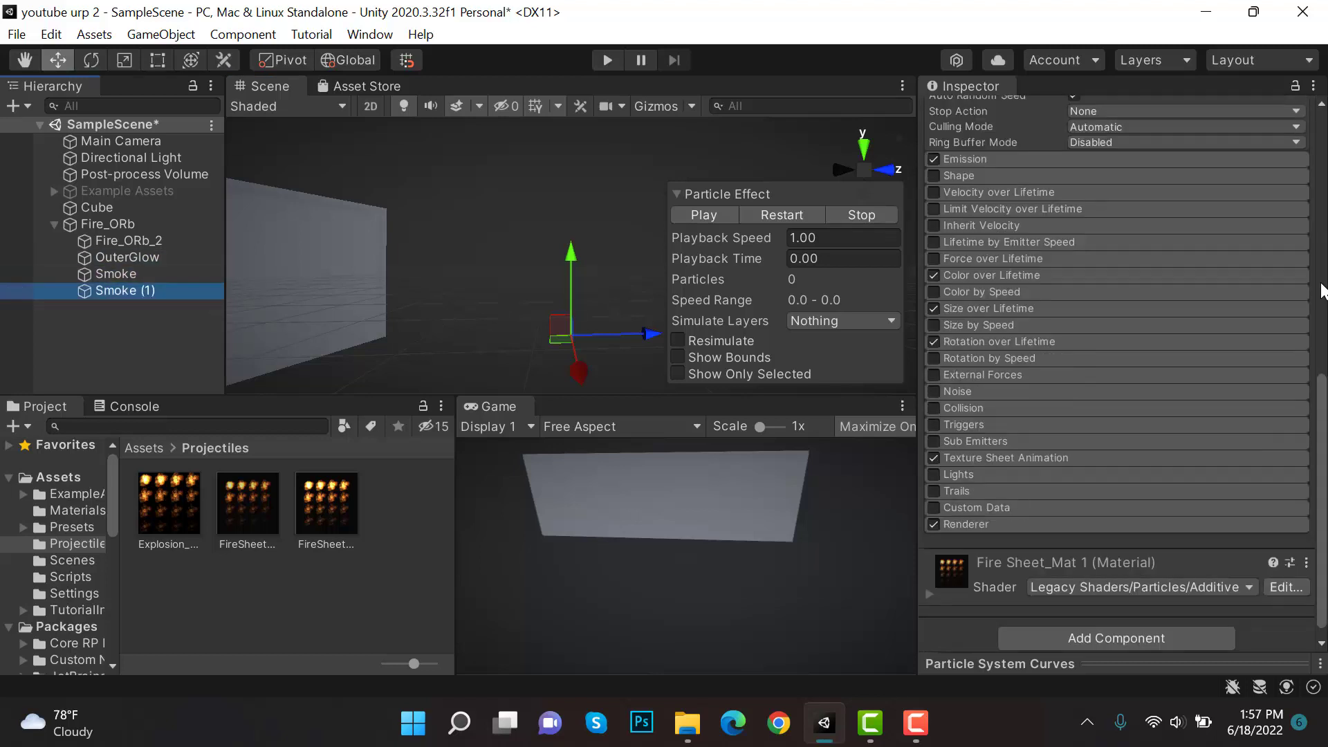
left_click(1165, 524)
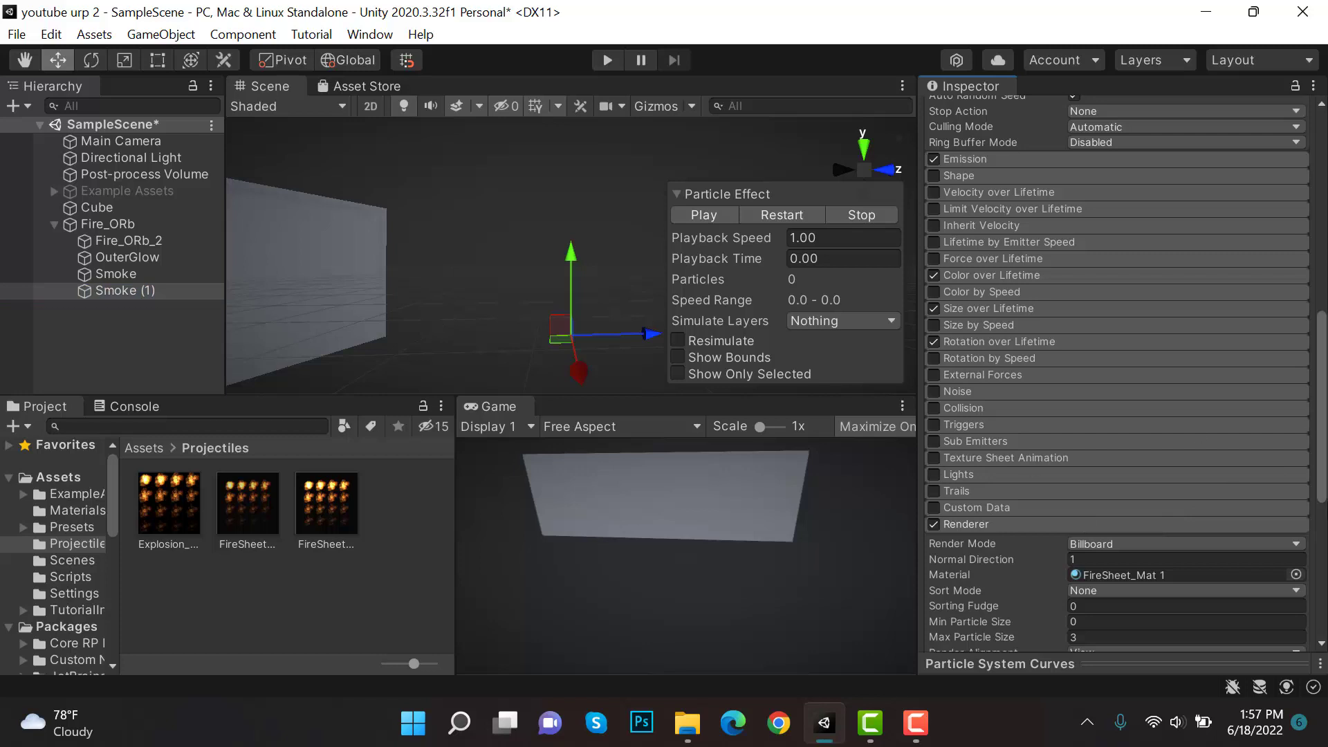
left_click(1296, 576)
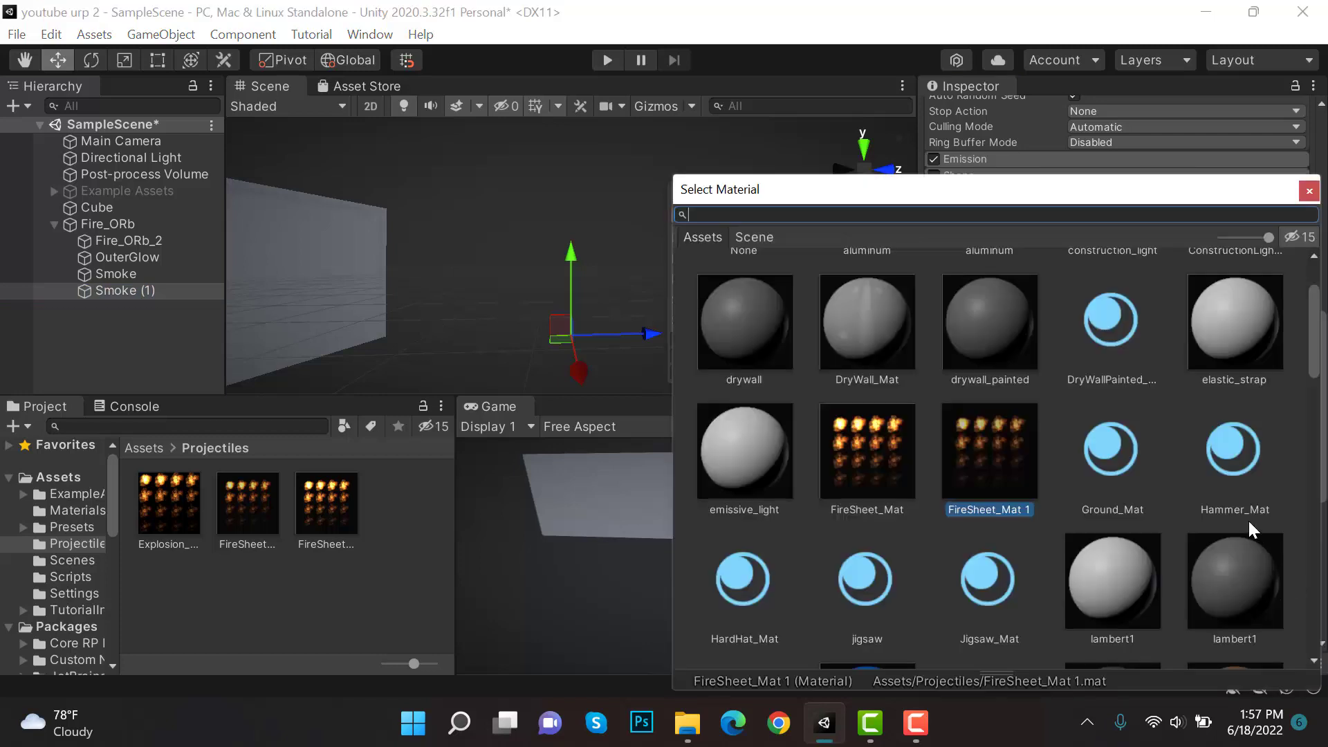
type("def")
left_click(771, 442)
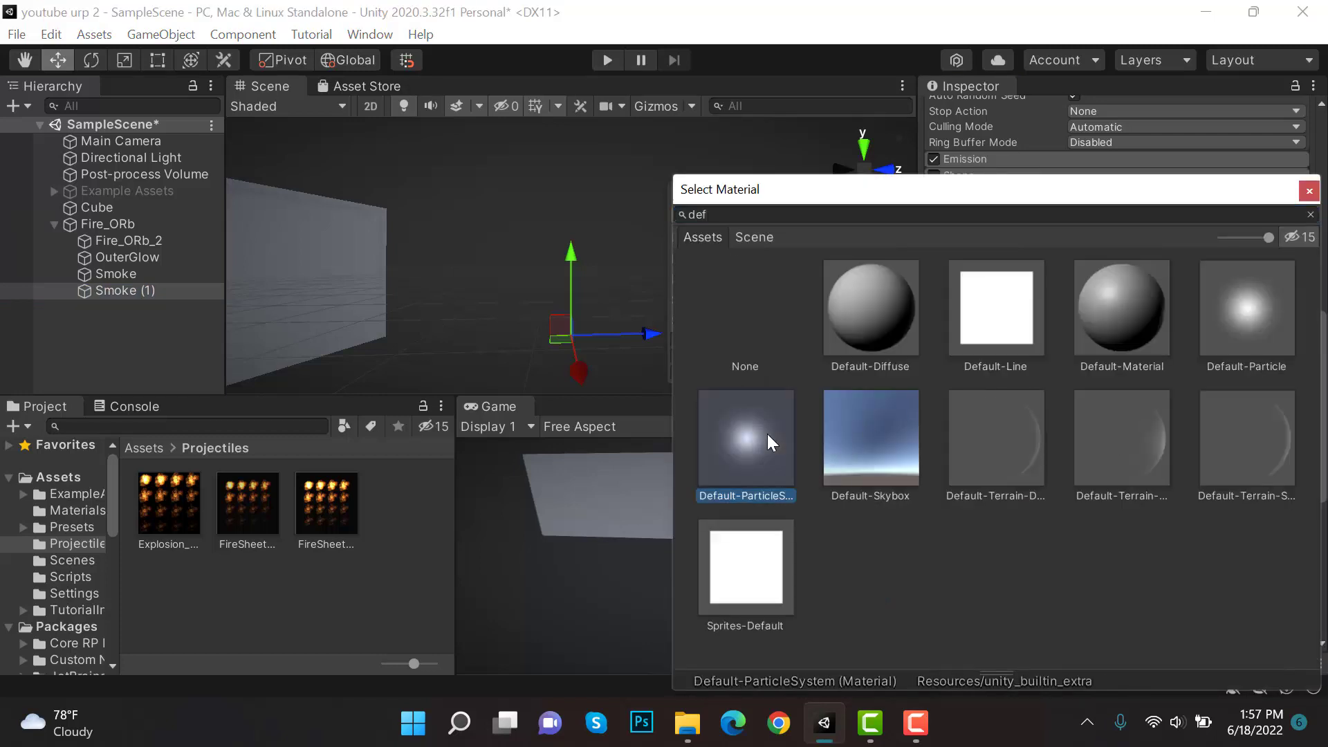
left_click(1309, 193)
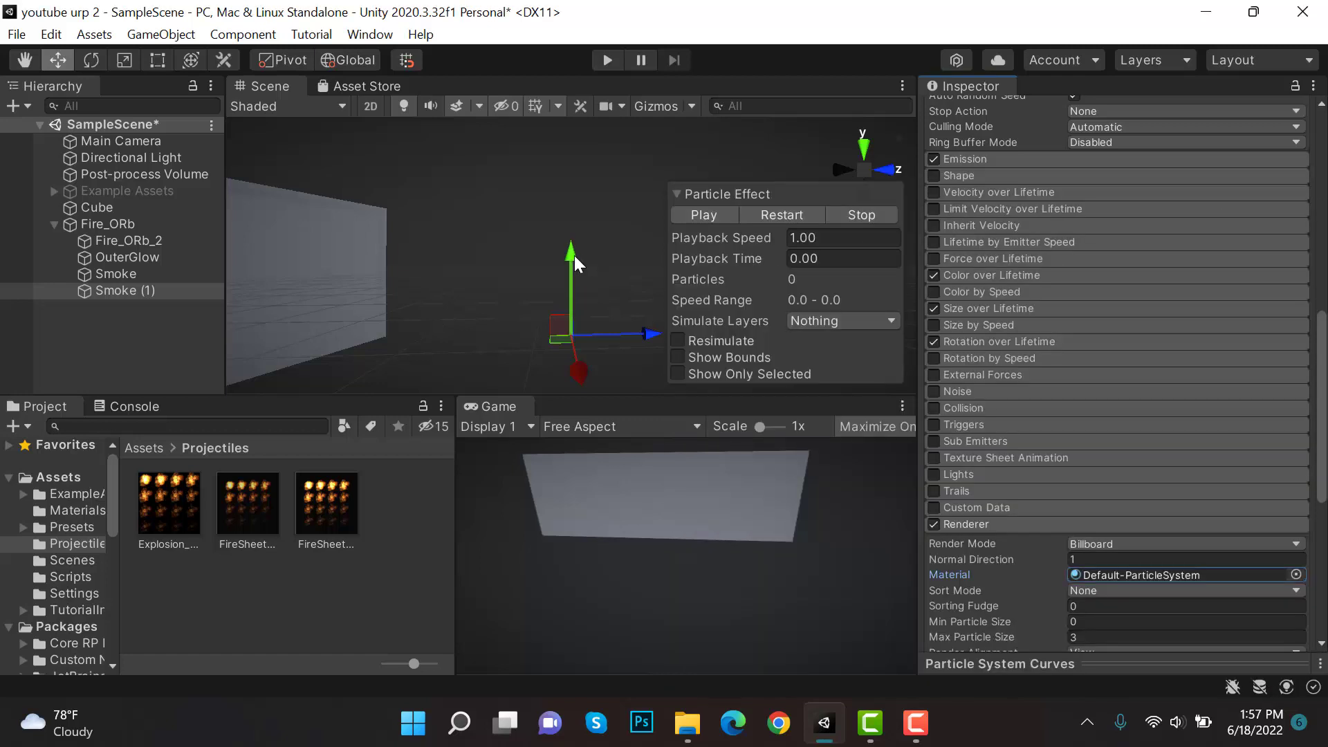
left_click(804, 215)
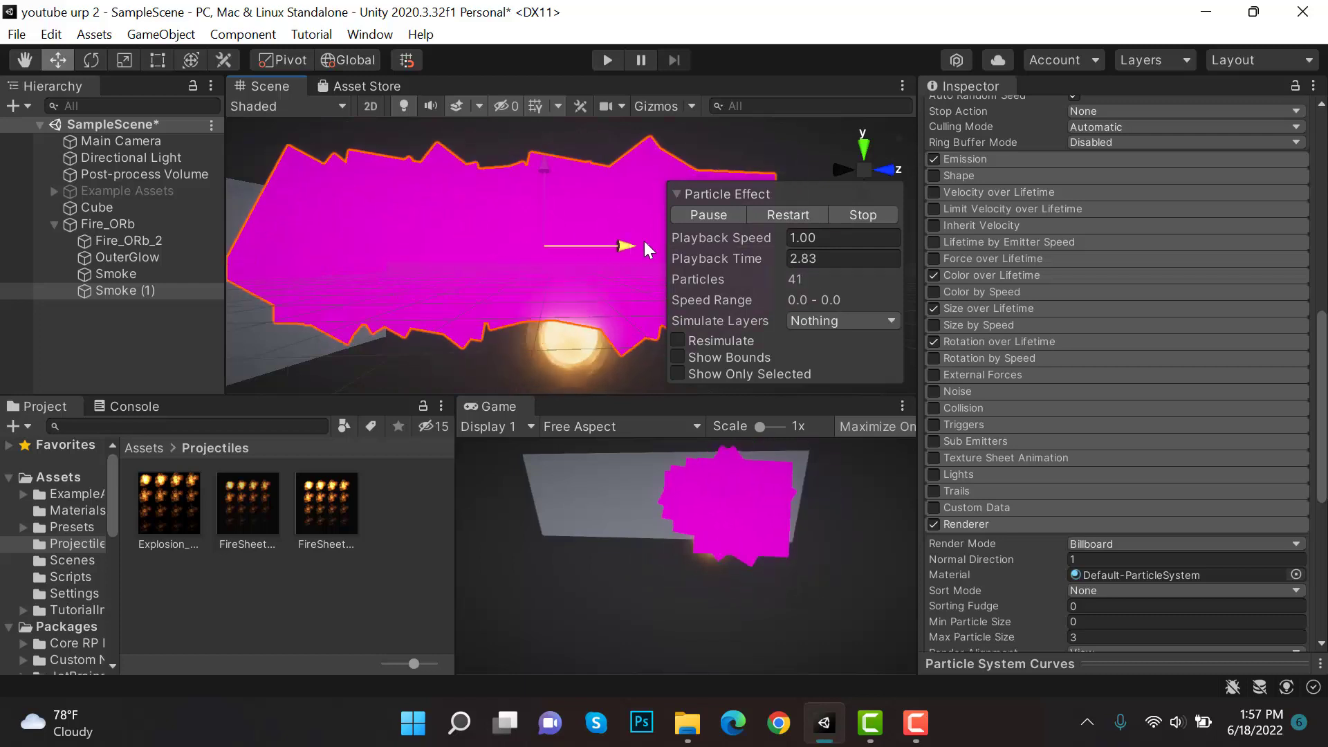
left_click(730, 215)
Step: Set the Smoke duplicate's renderer material to Default-Particle and its Render Mode to Stretched Billboard
left_click(1296, 574)
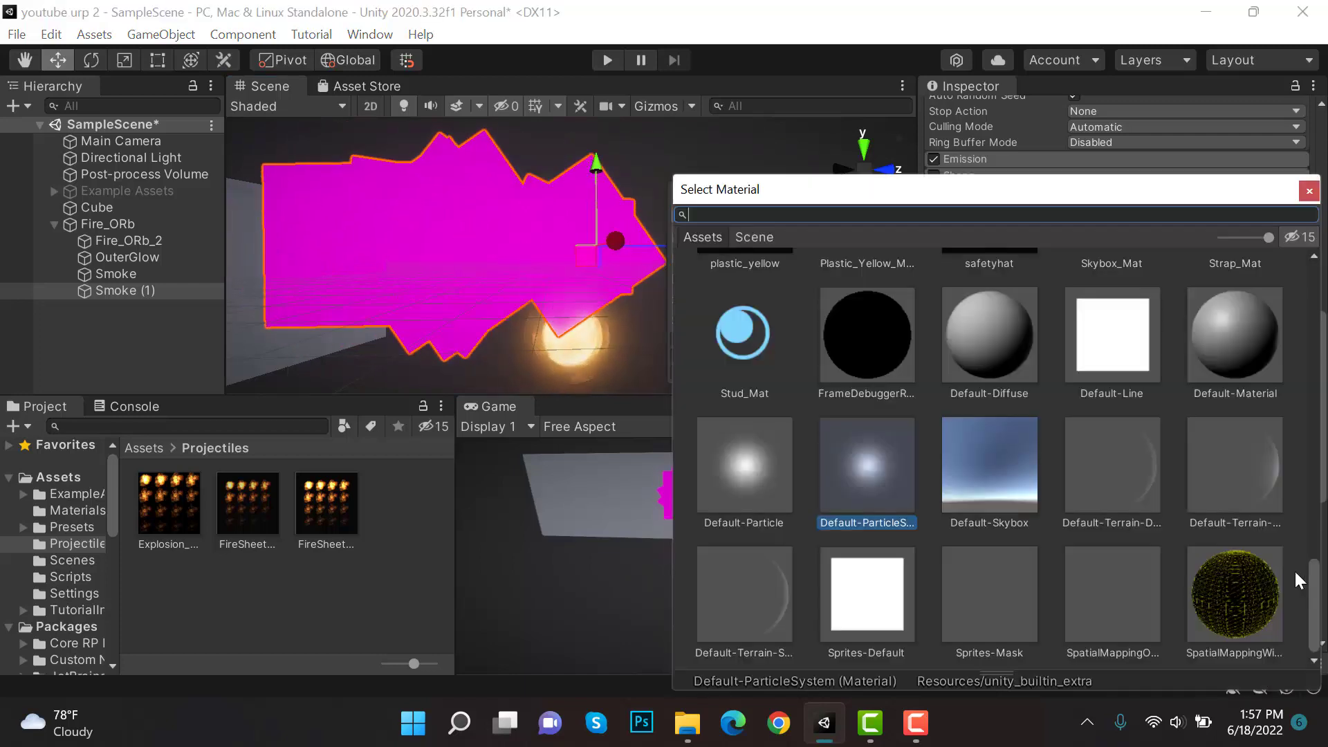
left_click(750, 462)
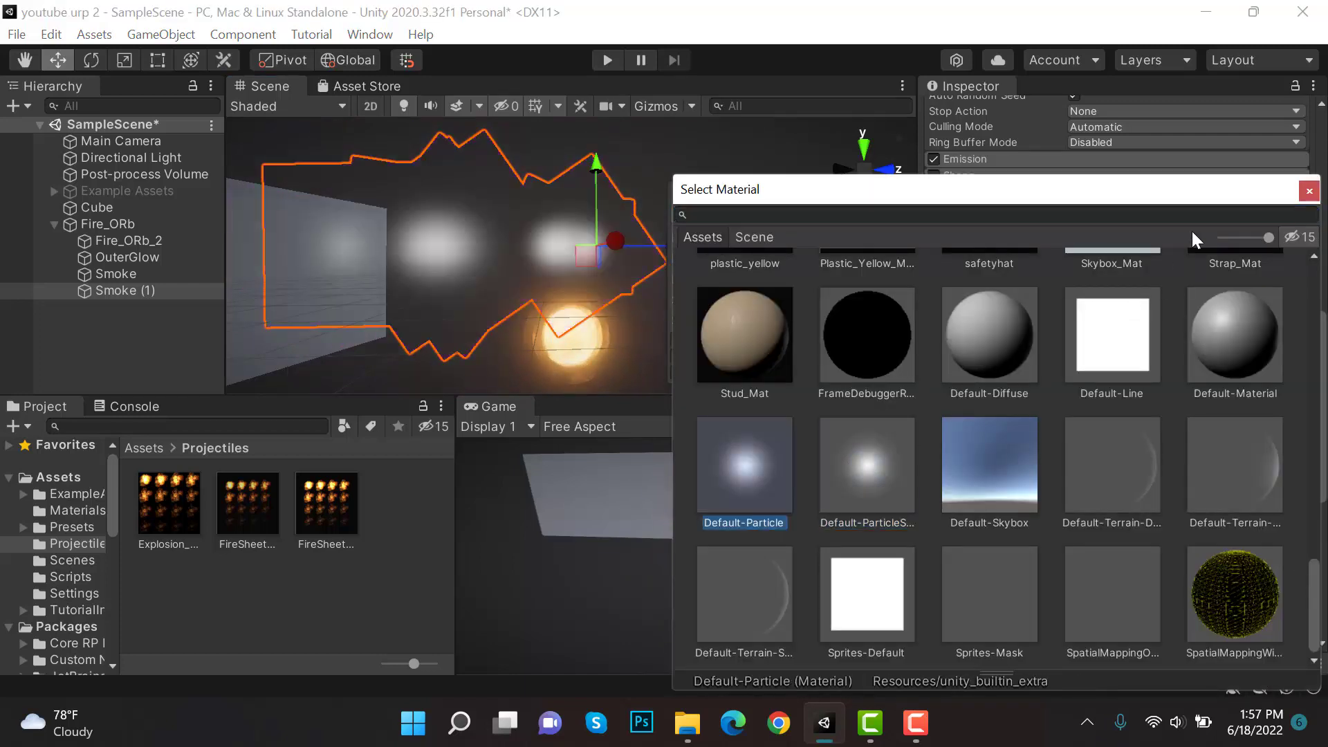
left_click(1309, 192)
left_click(1149, 545)
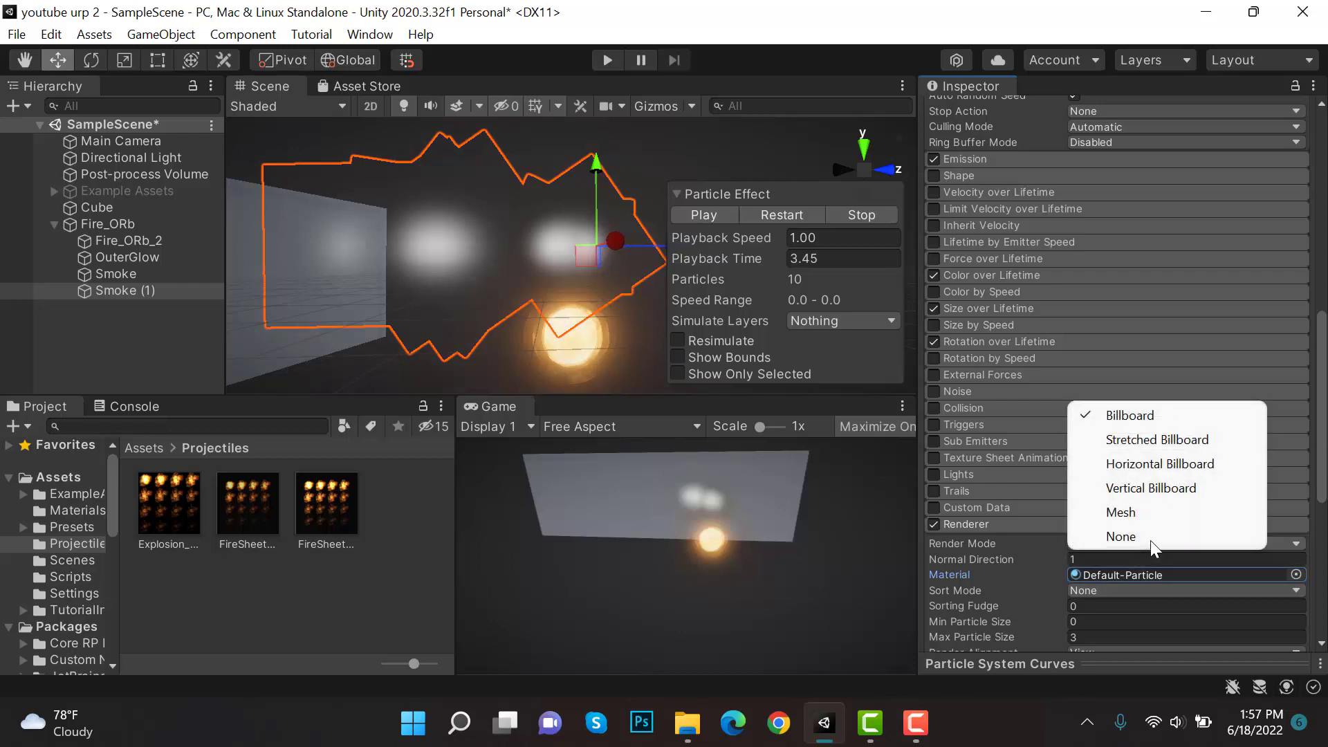
left_click(1168, 441)
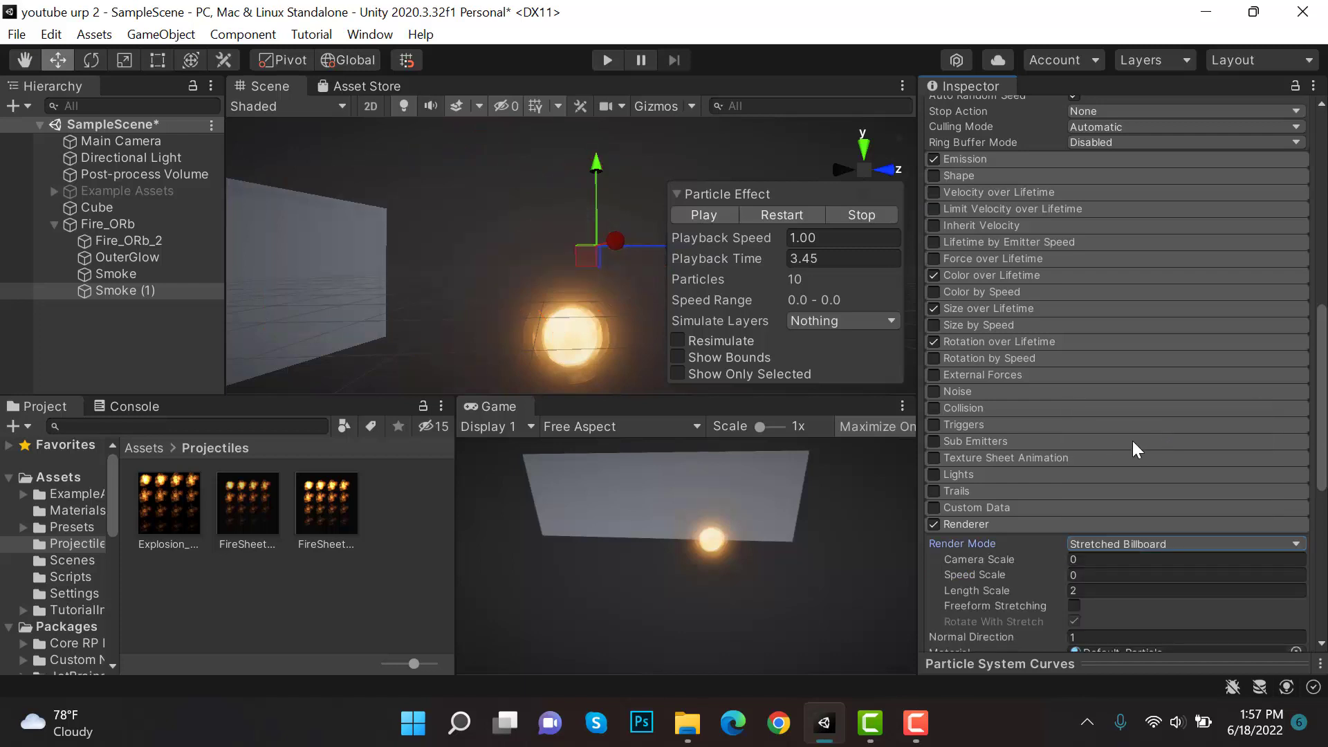
Step: Rename the Smoke duplicate to Sparks, move it along Z to -0.17, and save the scene
left_click(649, 240)
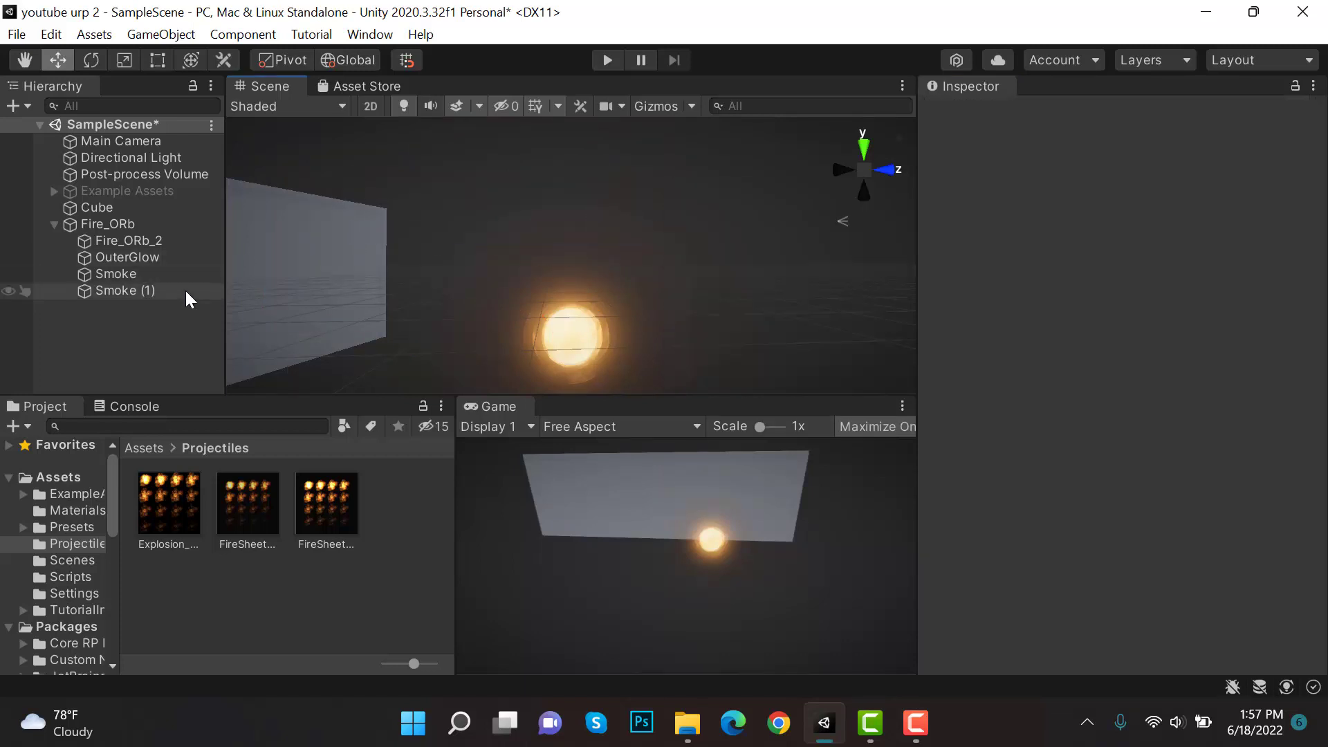
left_click(186, 292)
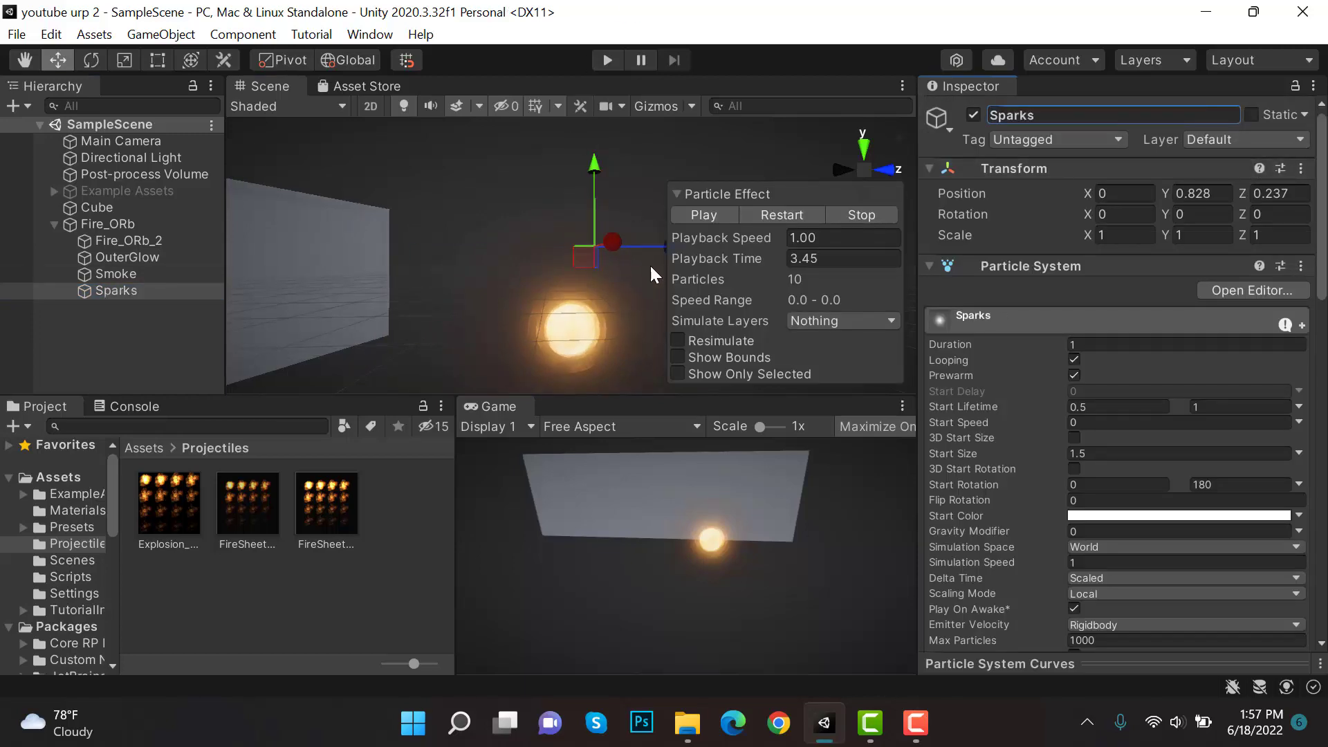
left_click_drag(655, 245, 613, 214)
key("ctrl+s")
Step: Set Sparks' emission Rate over Time to 10 and Rate over Distance to 0, and preview the particles
left_click(790, 213)
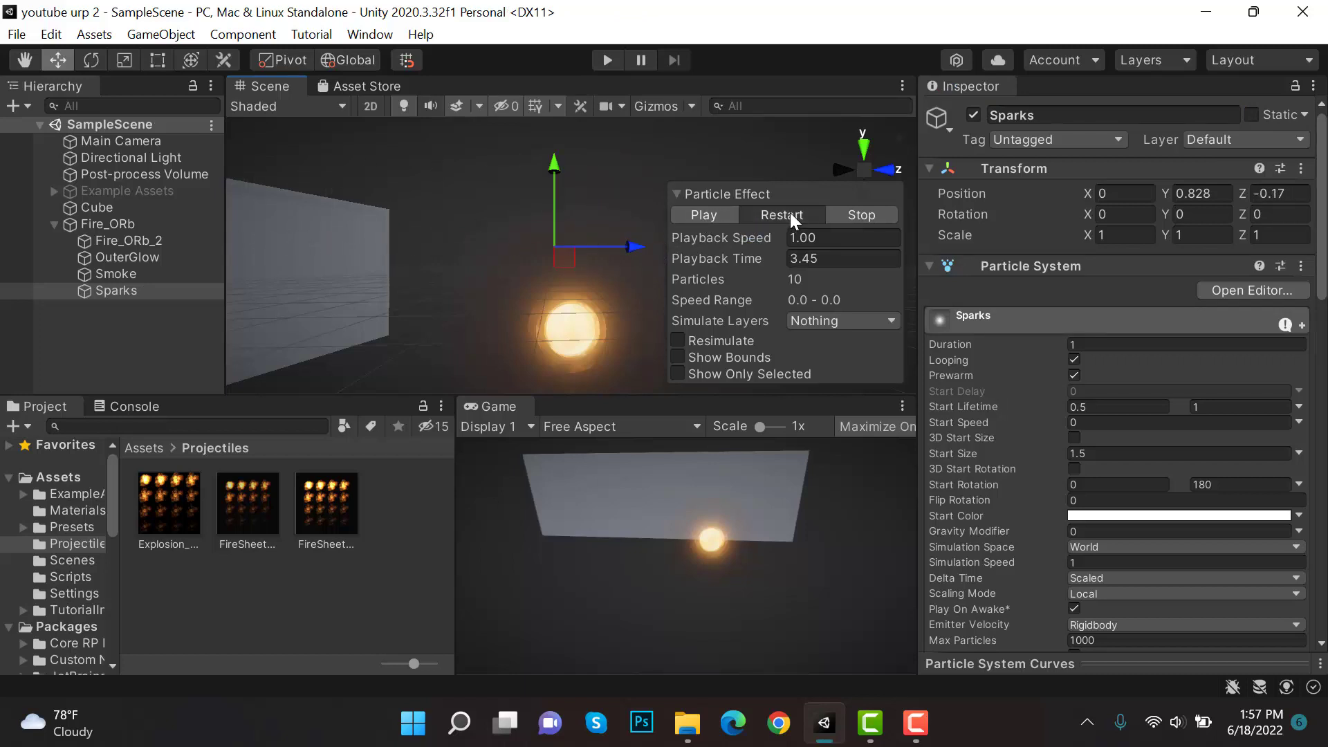
left_click(728, 215)
scroll(1100, 404, "down", 10)
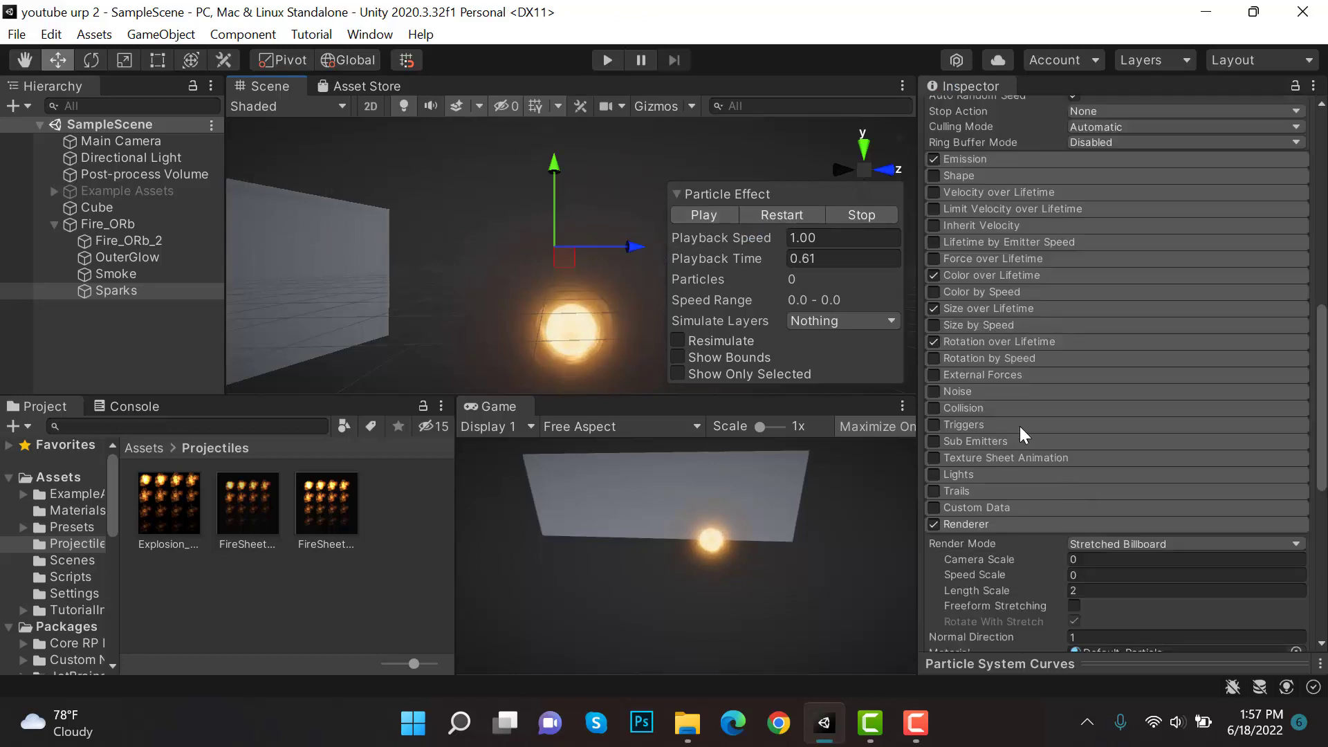
left_click(1027, 158)
left_click(1108, 194)
type("10")
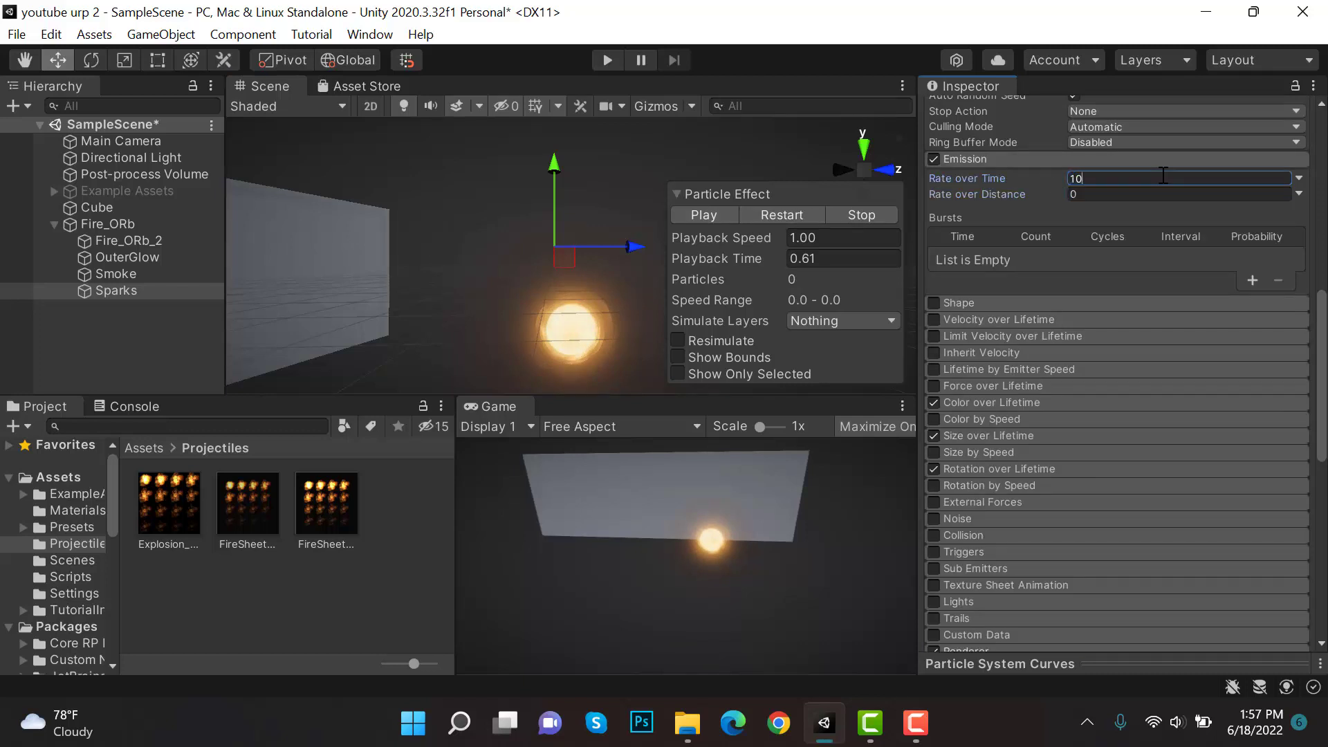
left_click(773, 214)
left_click(716, 210)
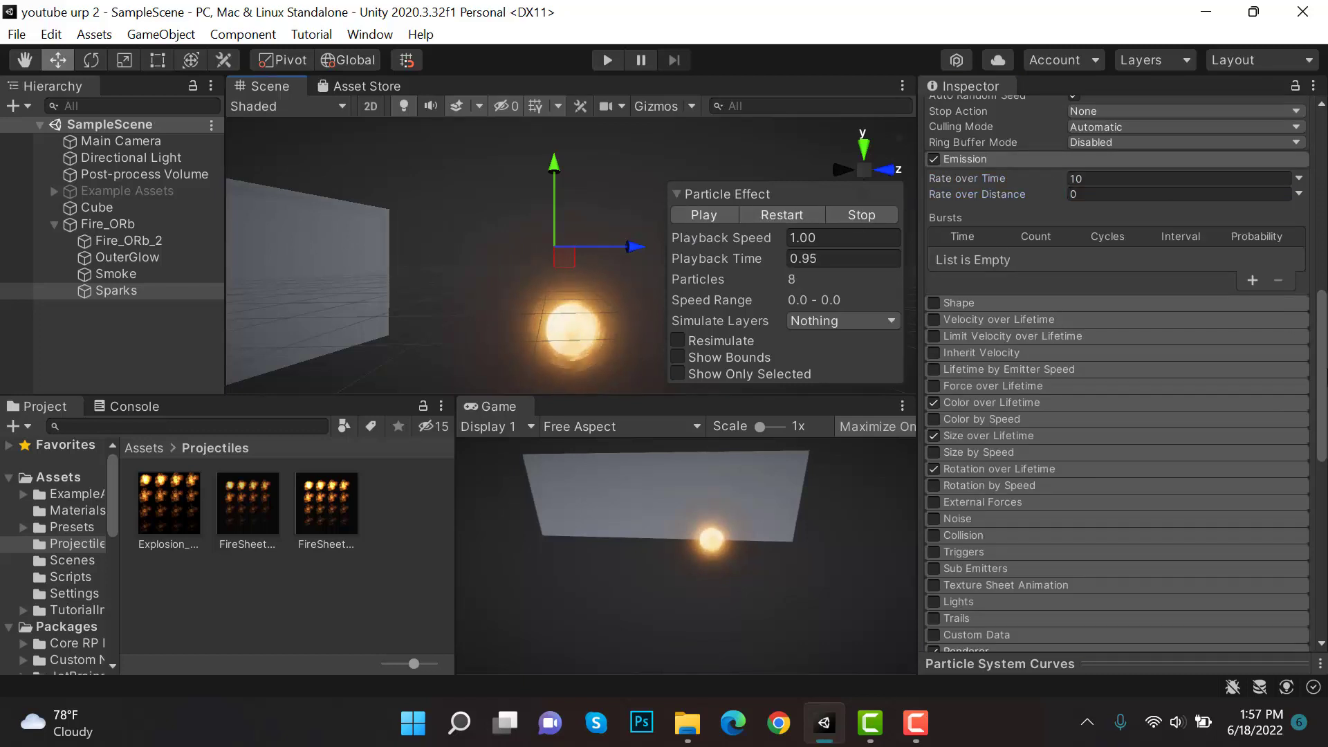
Step: Set Sparks' renderer Speed Scale to 0.5 and its Start Speed to 1, with the particle preview playing
left_click_drag(1319, 325, 1320, 467)
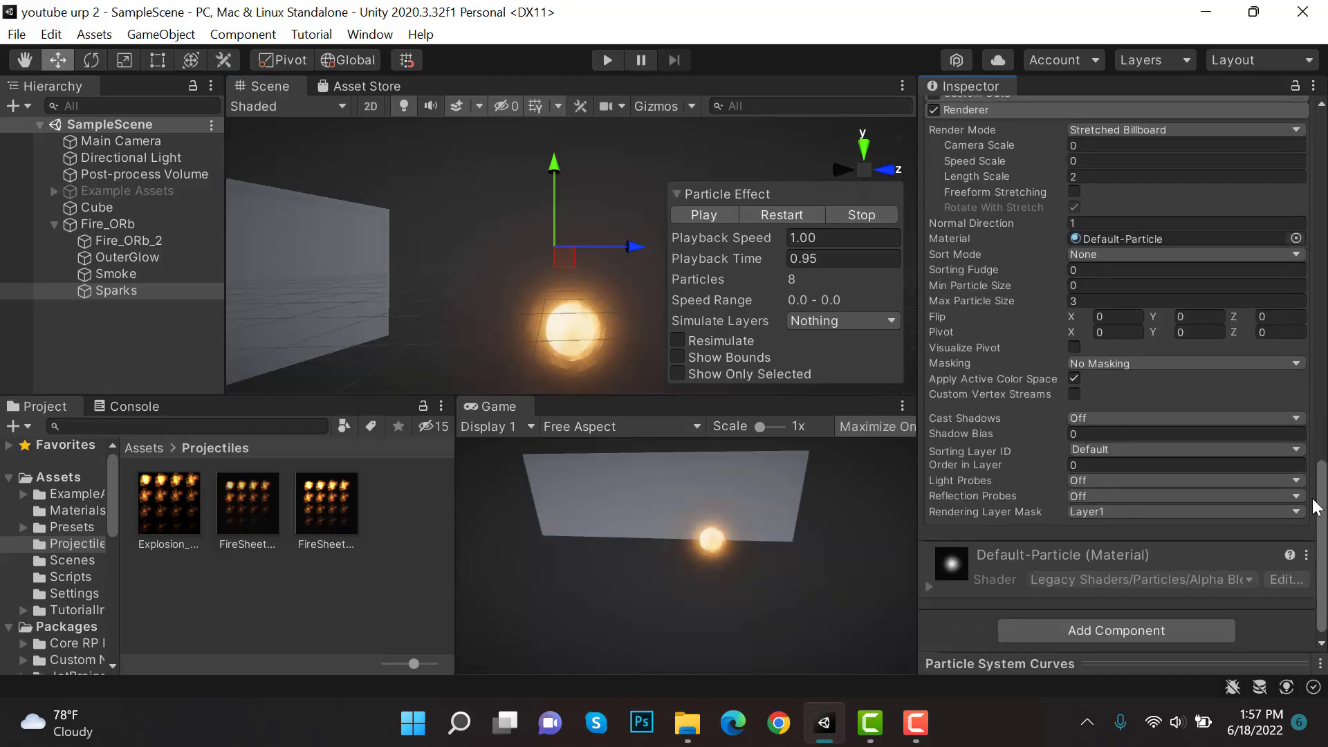
scroll(1125, 174, "up", 1)
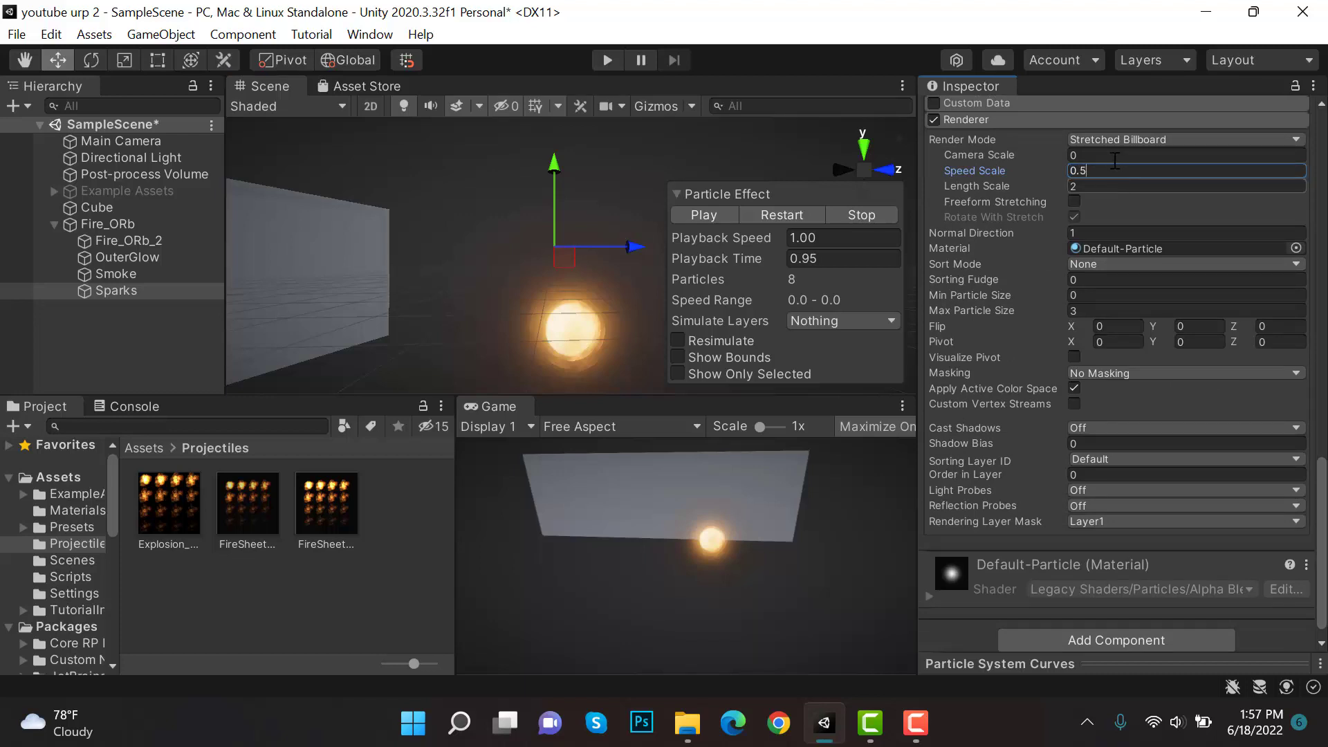
left_click(809, 215)
scroll(1251, 324, "up", 10)
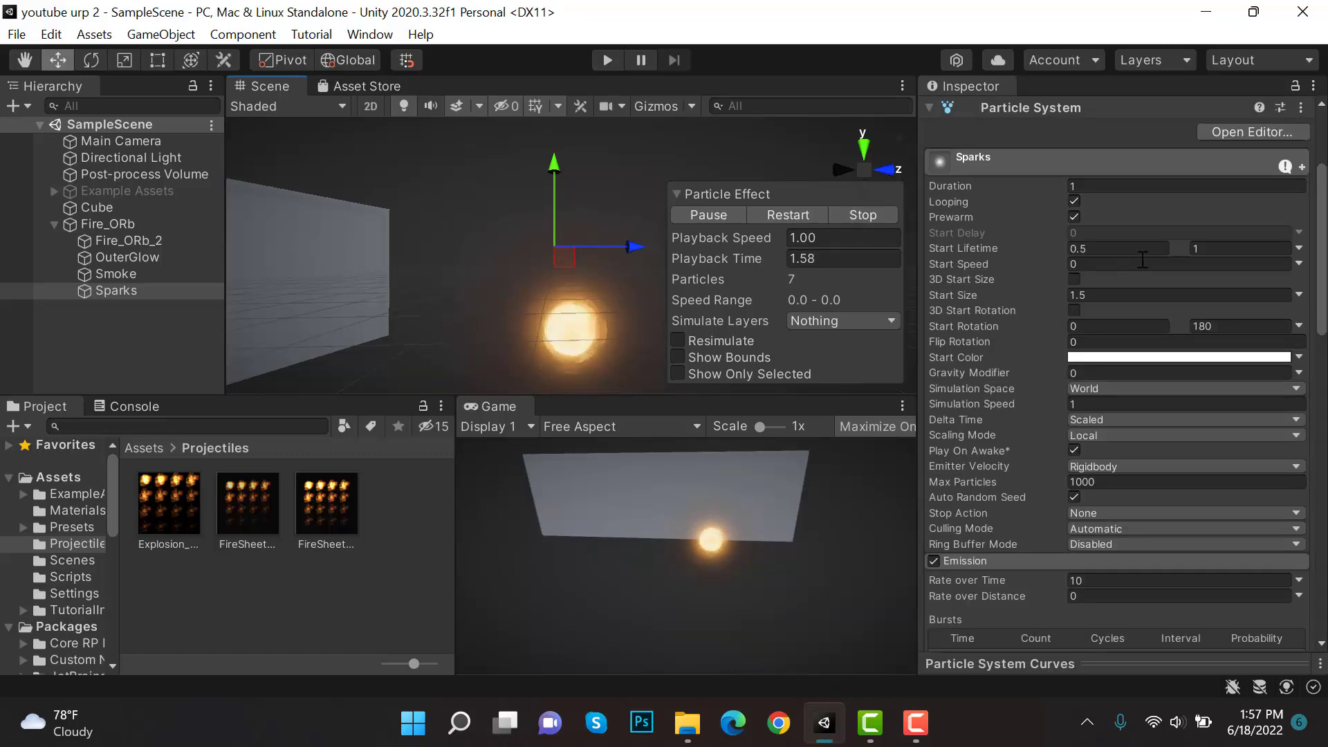
type("1")
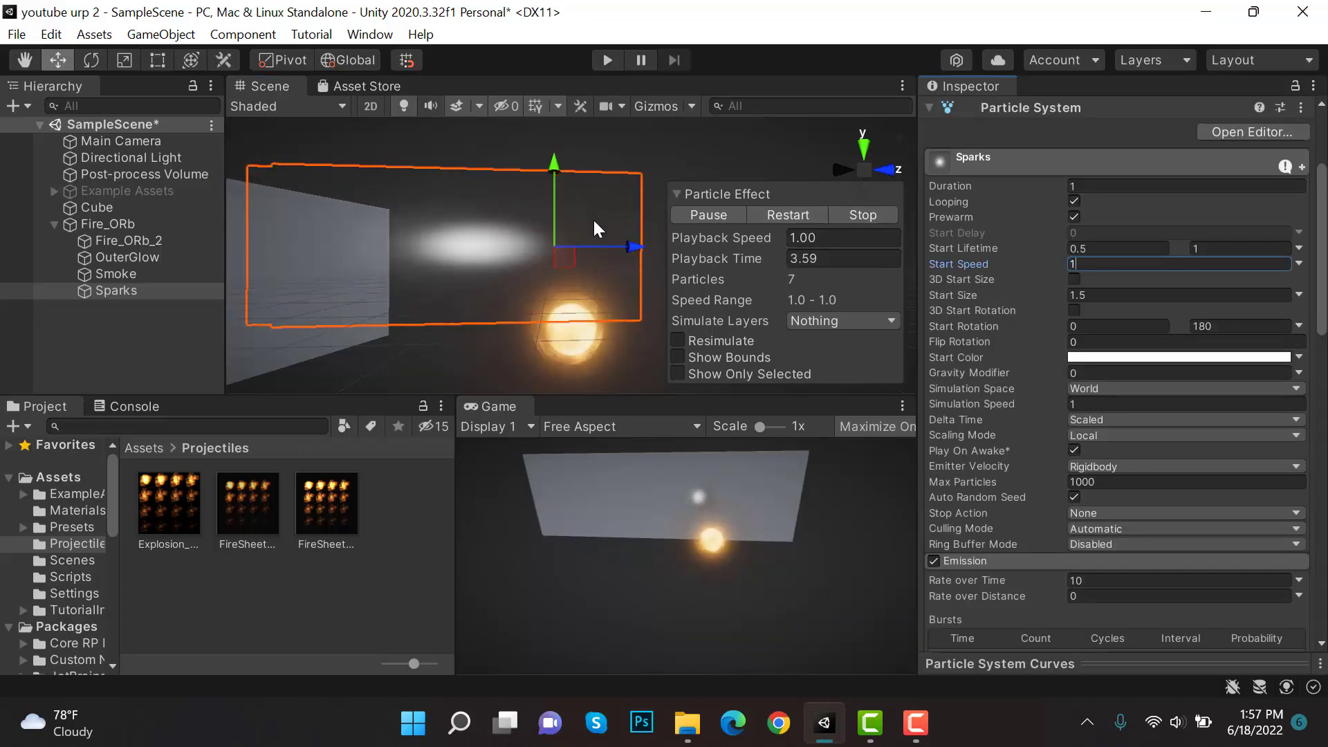
scroll(1261, 534, "down", 5)
scroll(1255, 219, "up", 10)
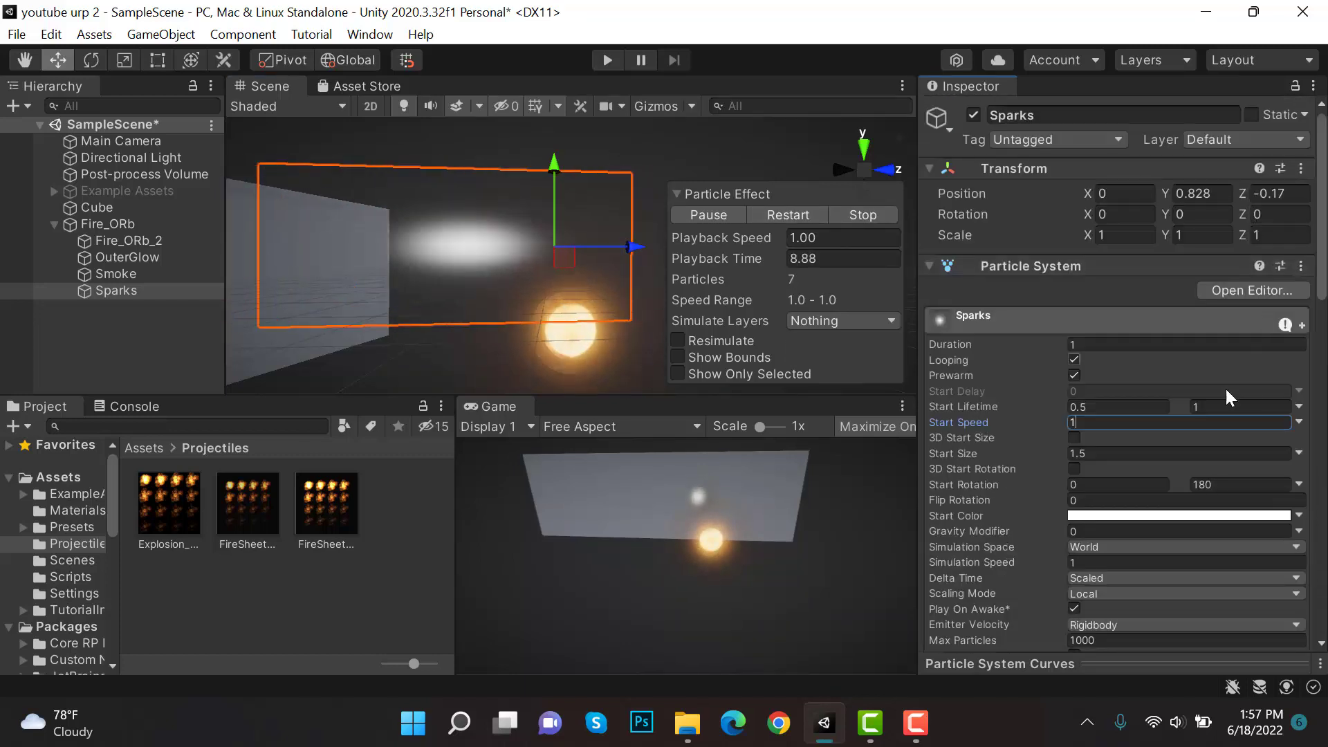
Step: Try a Start Size of 0.5 for Sparks, then reduce it to 0.1
left_click(1120, 453)
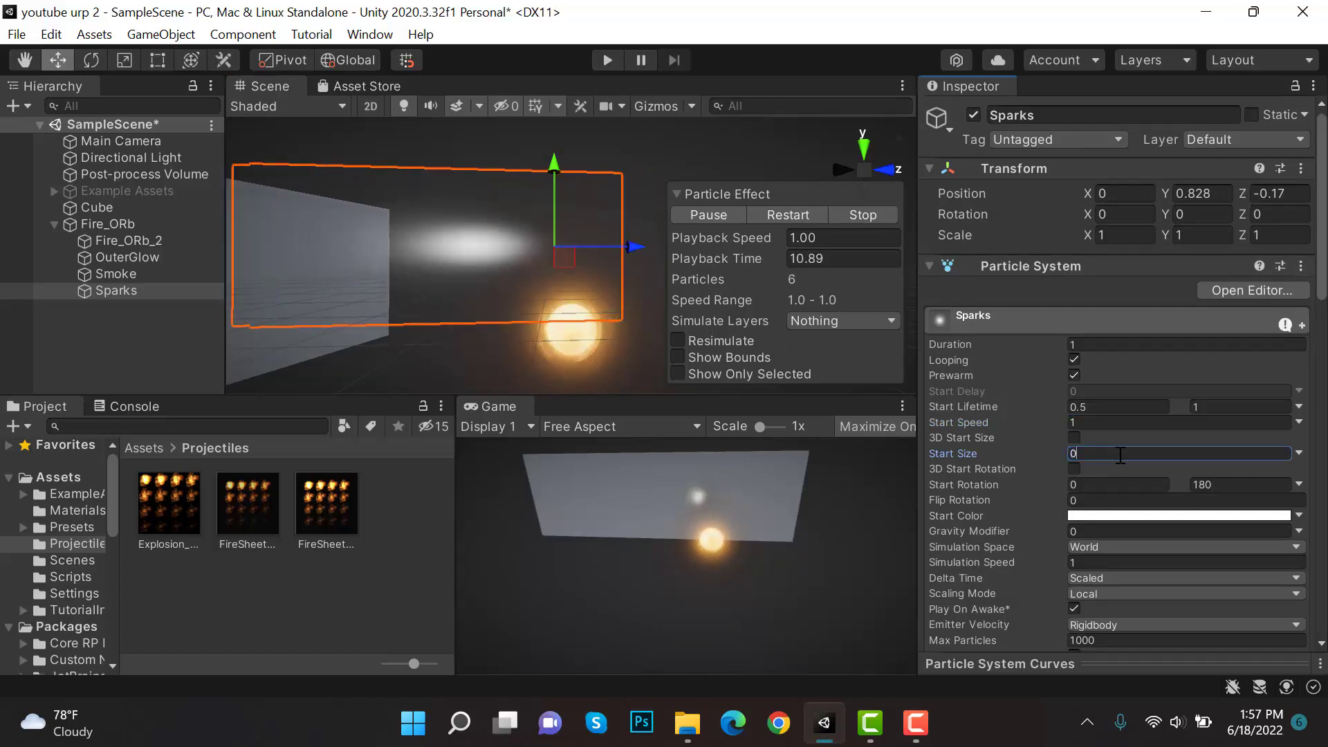
type("0.")
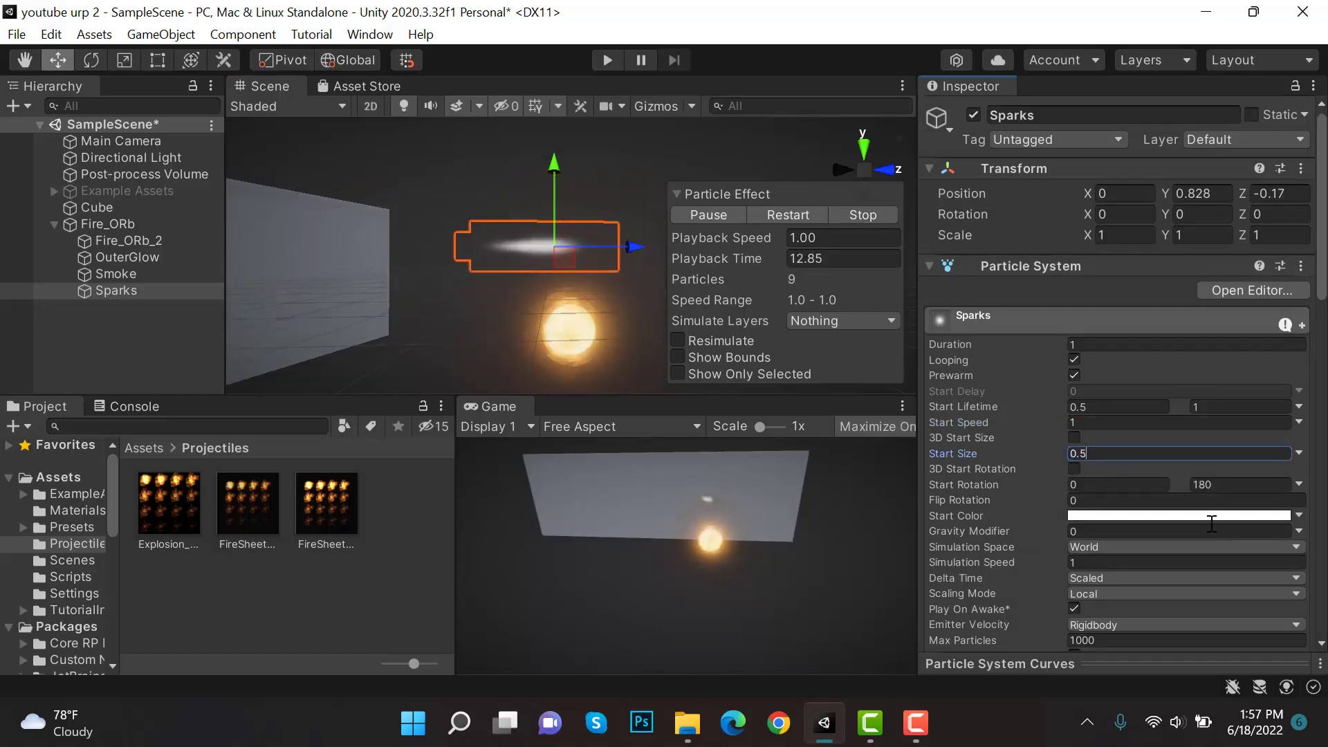
type("5")
key("BackSpace")
type("1")
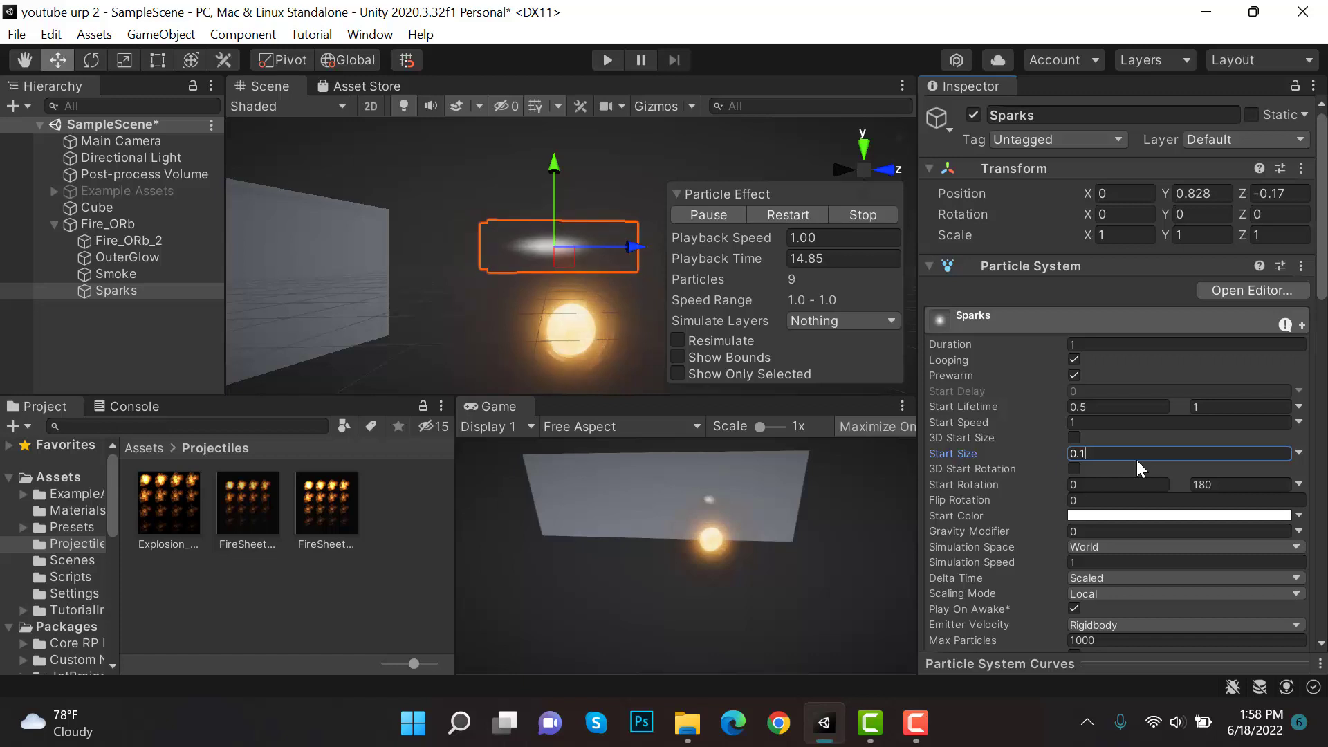
scroll(578, 249, "up", 1)
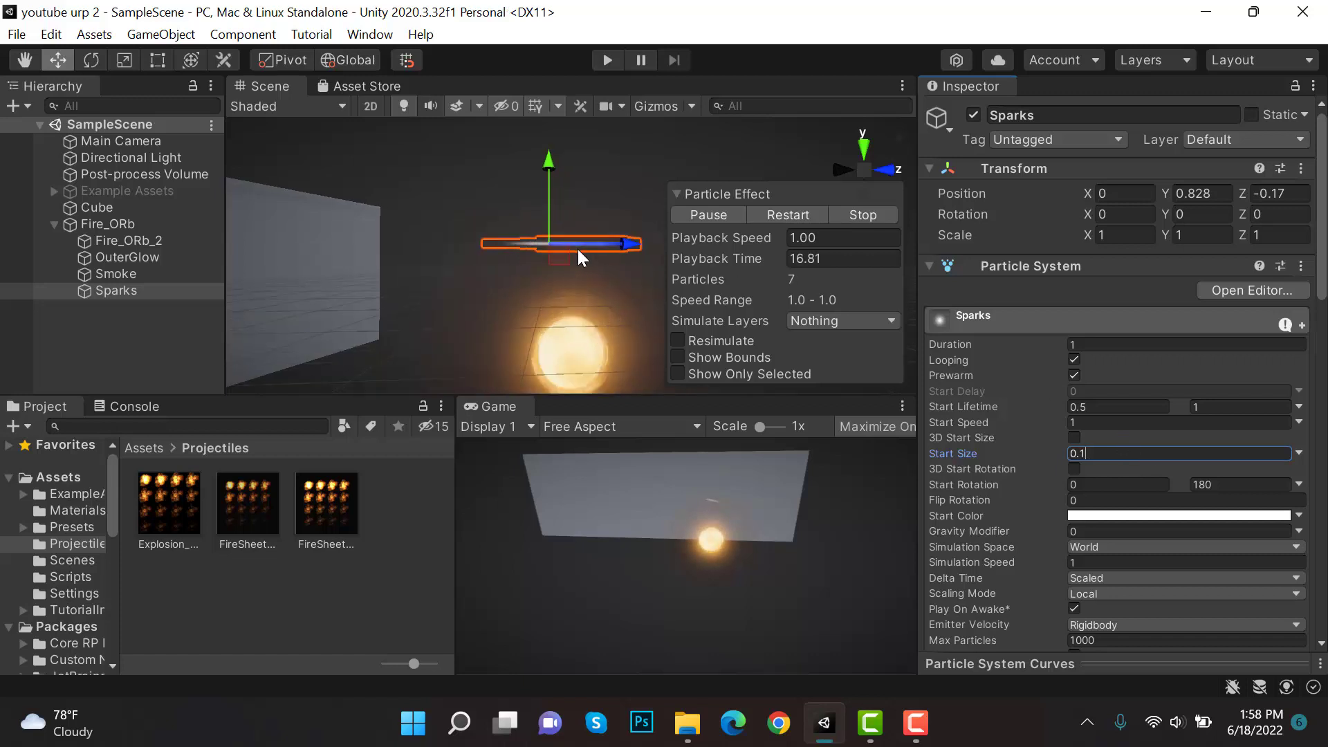
Step: Set Sparks' Start Color to light orange (FFA567) and save the scene
scroll(1200, 288, "down", 3)
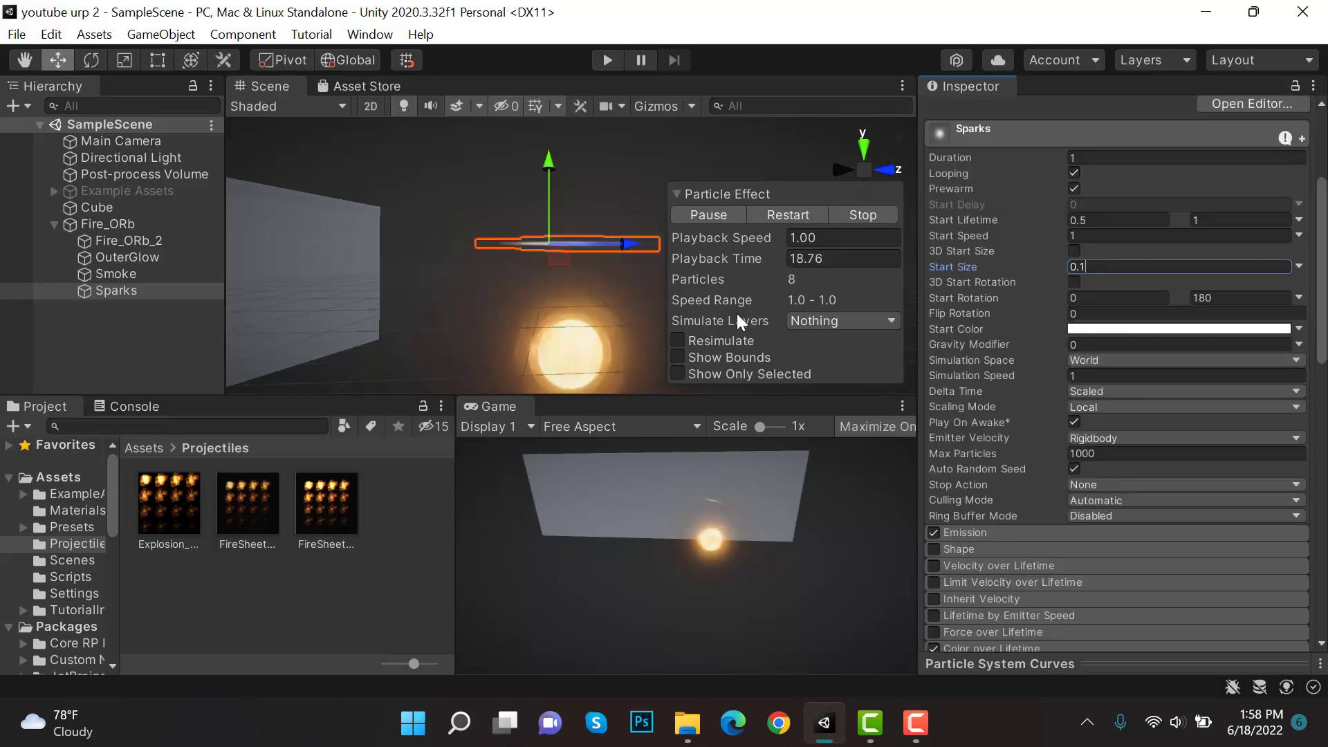
left_click(1255, 328)
left_click(1286, 319)
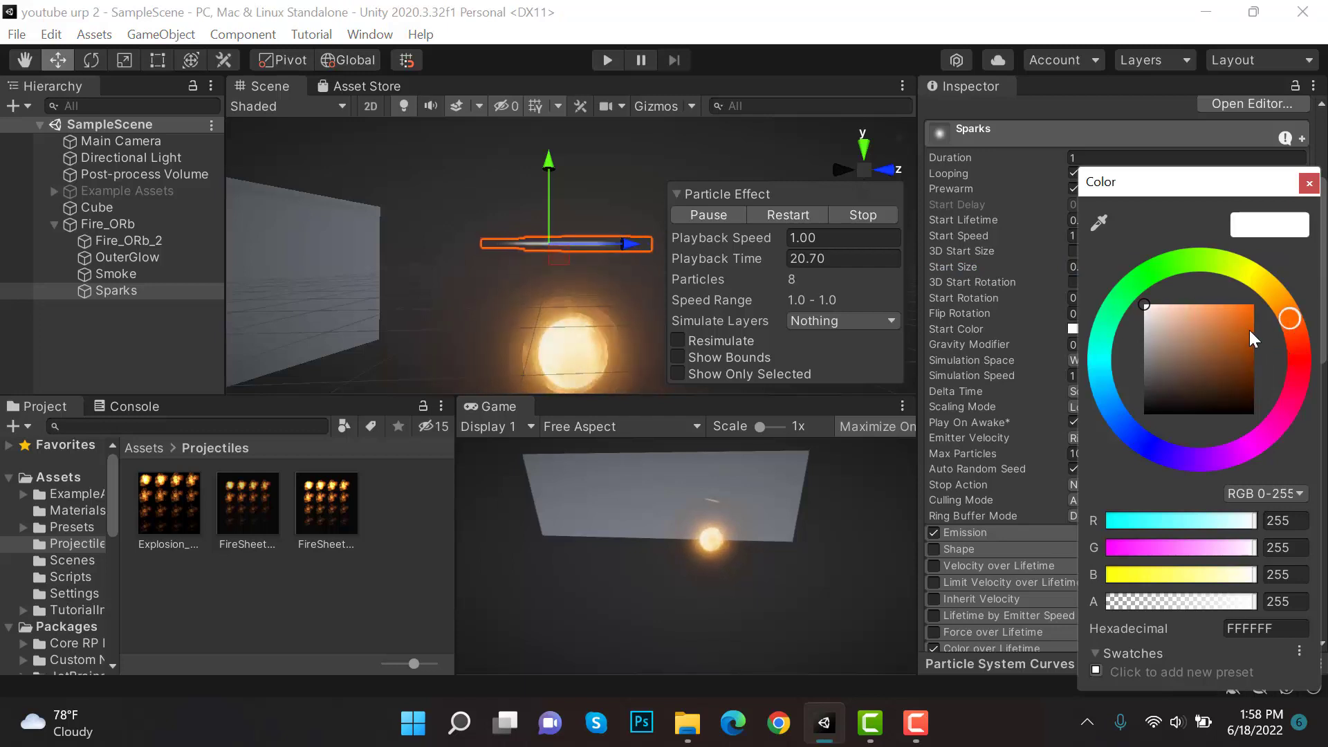
left_click_drag(1249, 330, 1263, 273)
mouse_move(1230, 327)
left_mouse_down()
mouse_move(1194, 285)
mouse_move(1212, 276)
left_mouse_up()
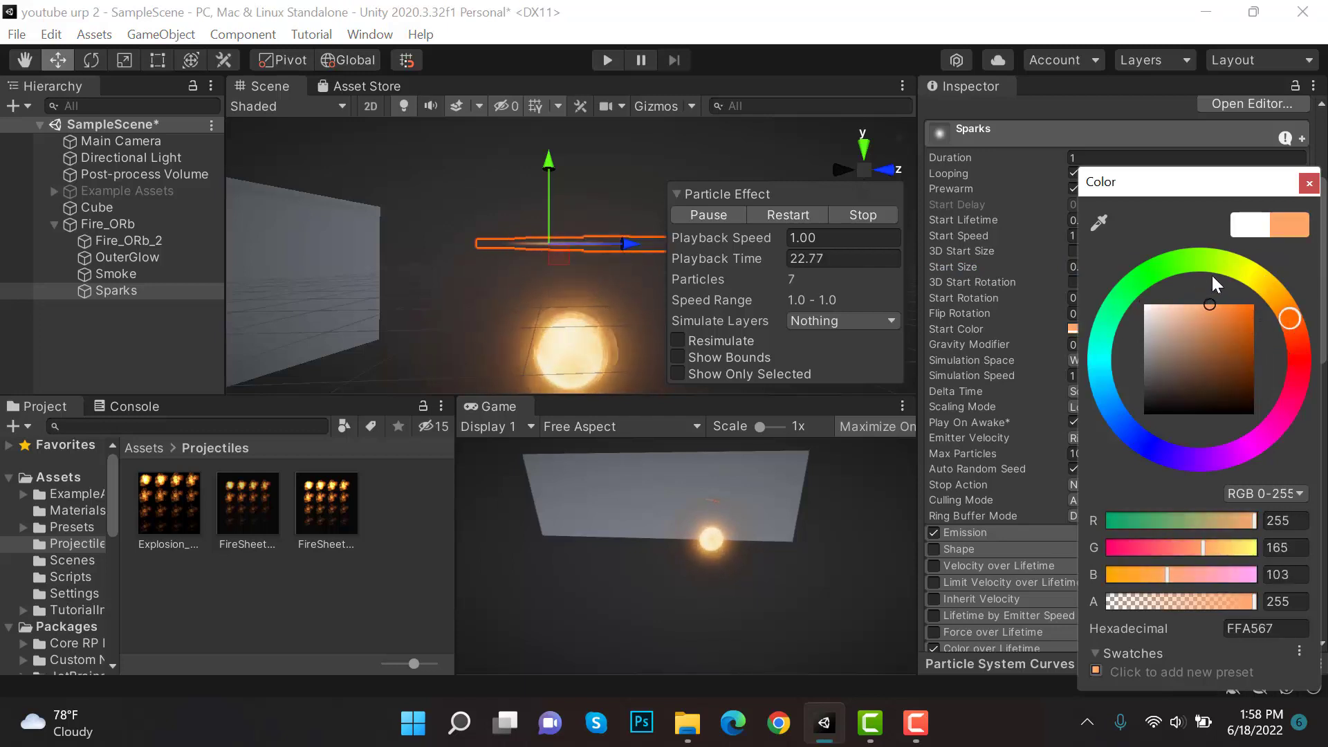
left_click(1309, 181)
key("ctrl+s")
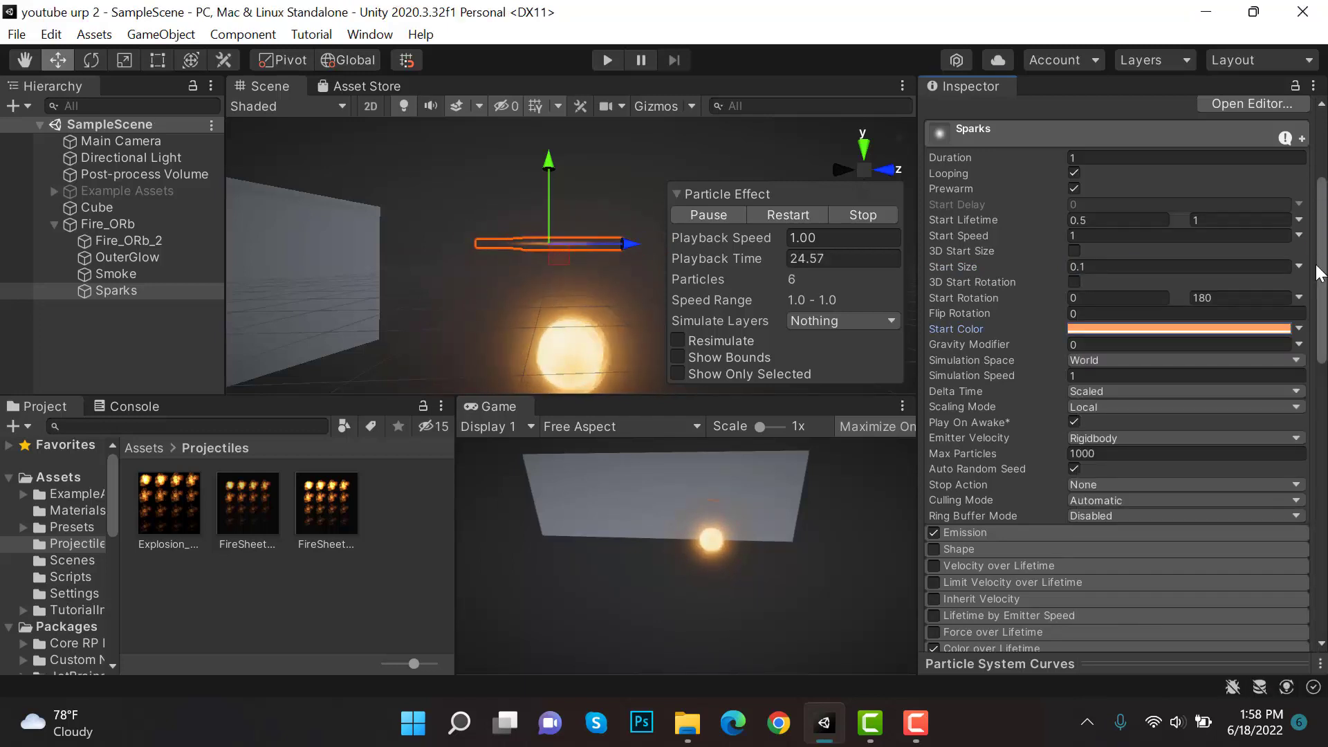
Step: Set Sparks' emission Rate over Time to 0 and Rate over Distance to 10
scroll(963, 464, "down", 3)
left_click(1018, 345)
double_click(1131, 366)
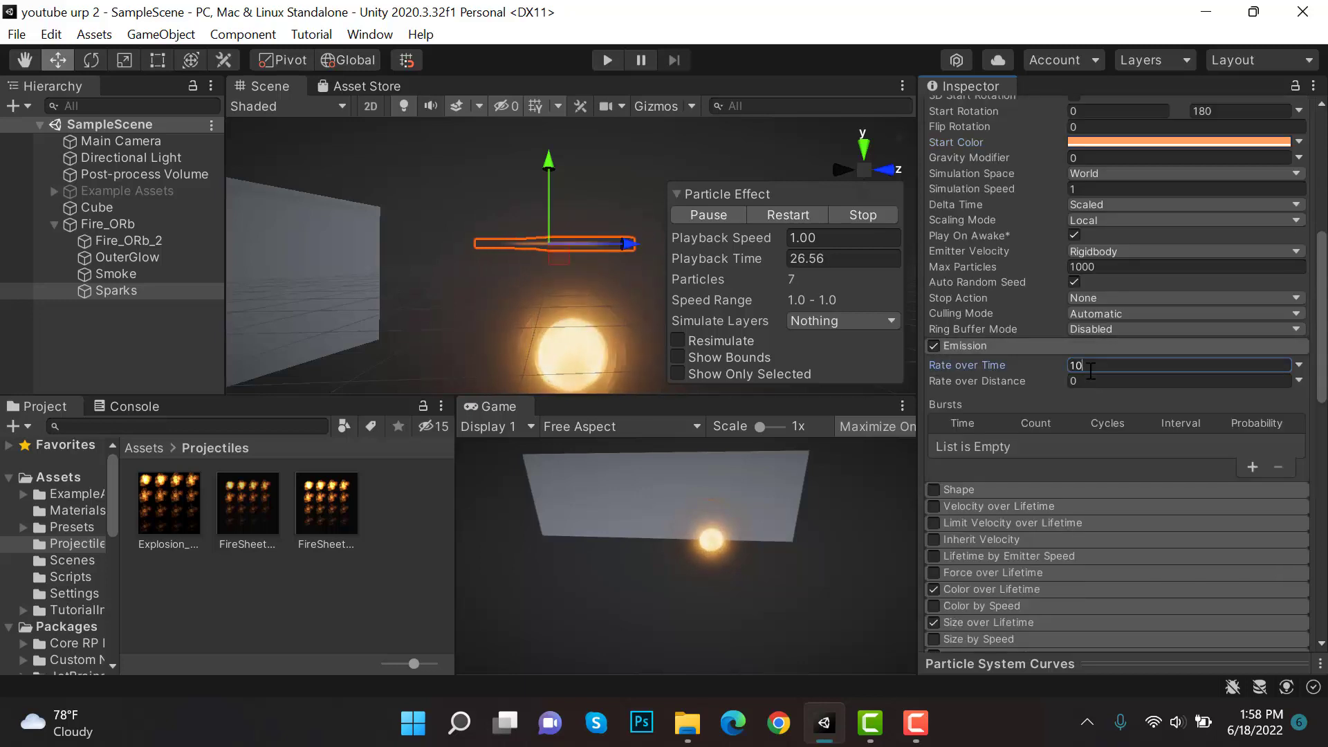
type("0")
left_click(1131, 381)
type("10")
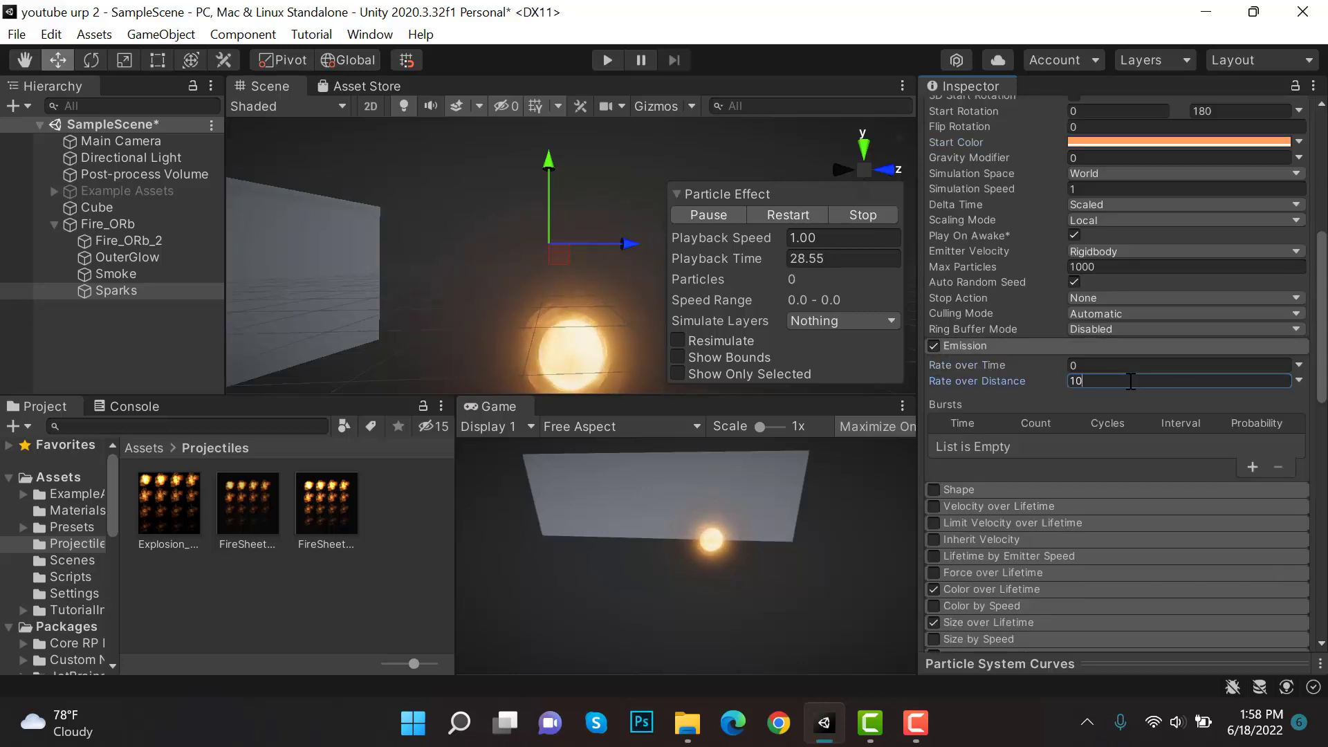
Step: Reset Sparks' Y and Z positions to 0 to centre it on the orb, and save the scene
scroll(1127, 342, "up", 6)
double_click(1203, 193)
type("0")
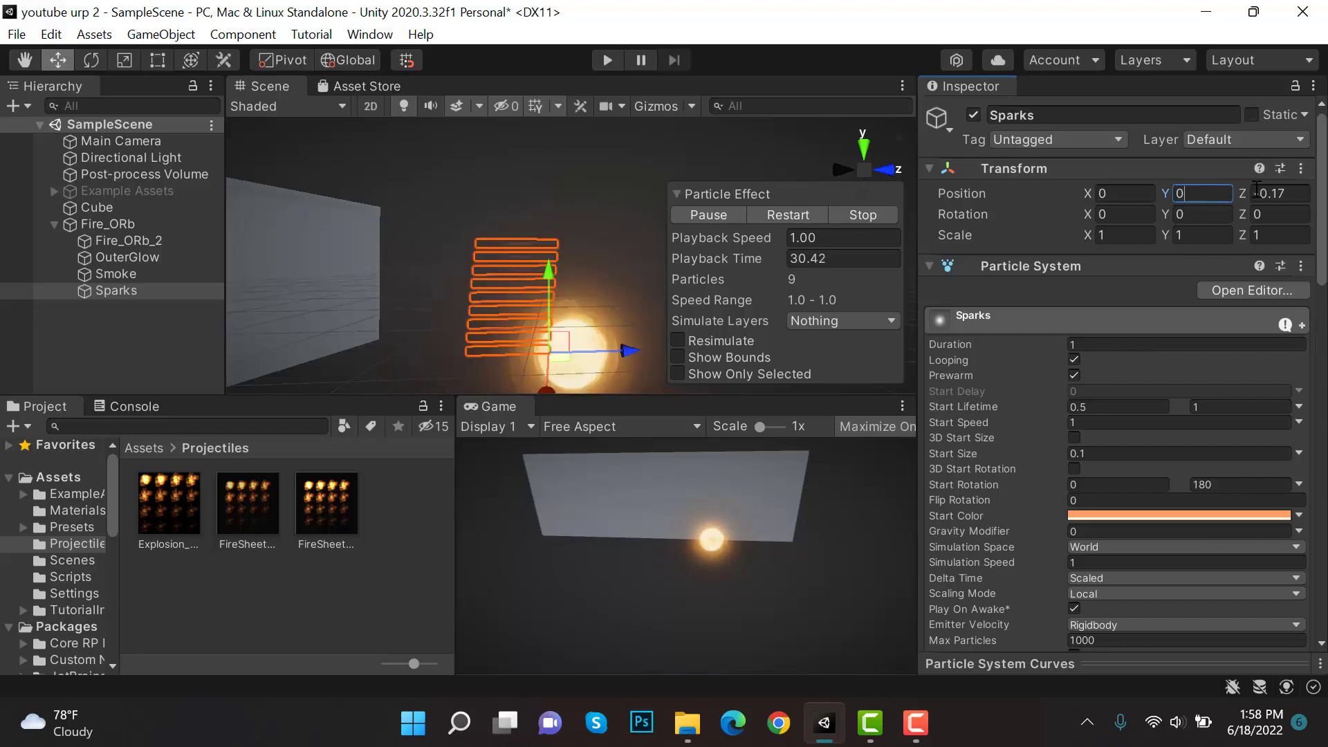
double_click(1272, 193)
type("0")
key("ctrl+s")
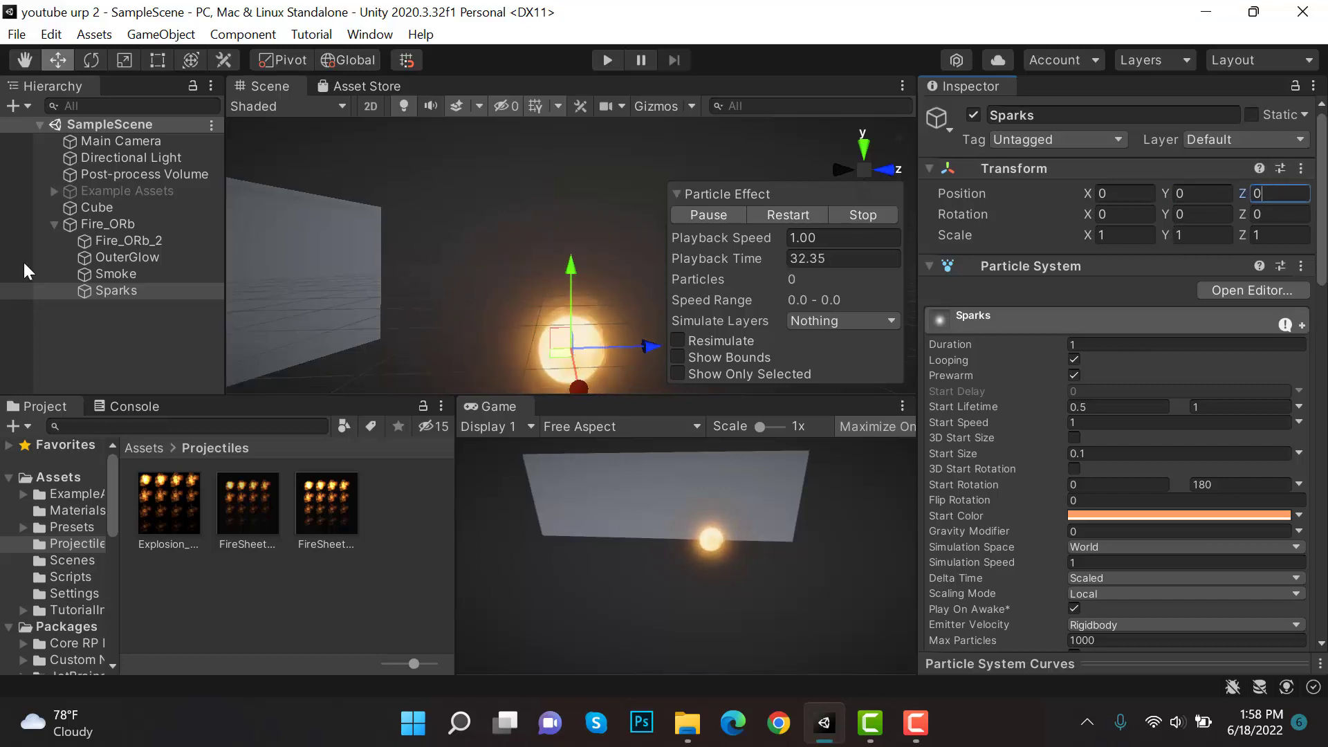
Step: Move Fire_ORb along the Z axis to preview its trail
left_click(114, 207)
left_click(166, 225)
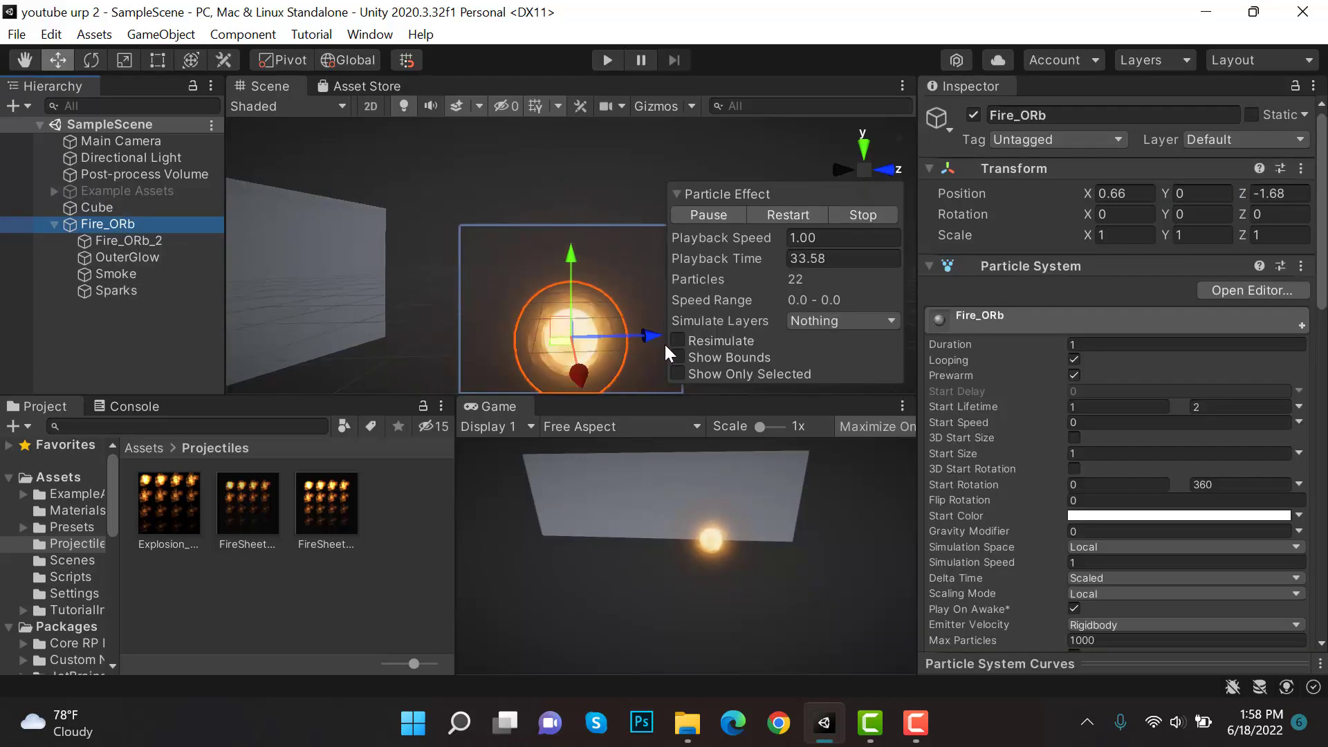
left_click_drag(664, 342, 603, 307)
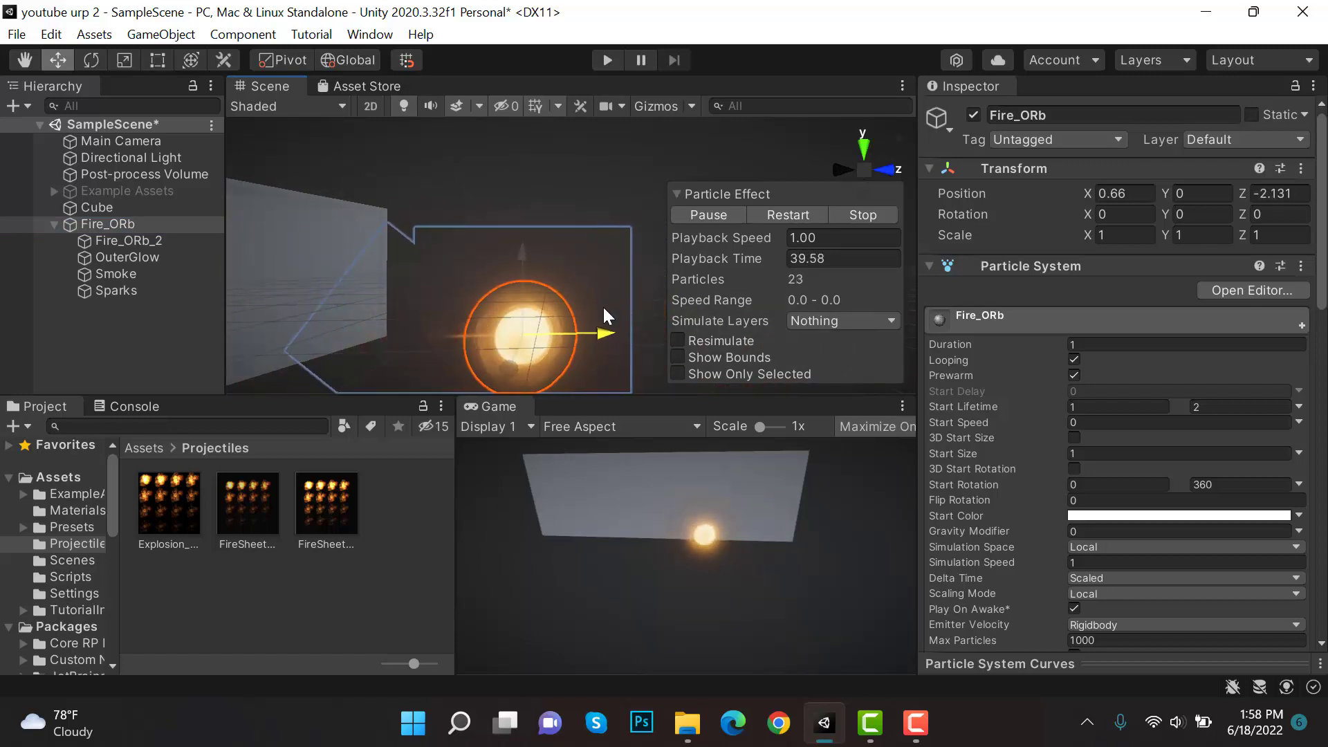
Step: Enable the Shape module on Sparks and reduce the cone's radius to 0.13
left_click(138, 291)
scroll(1155, 326, "down", 5)
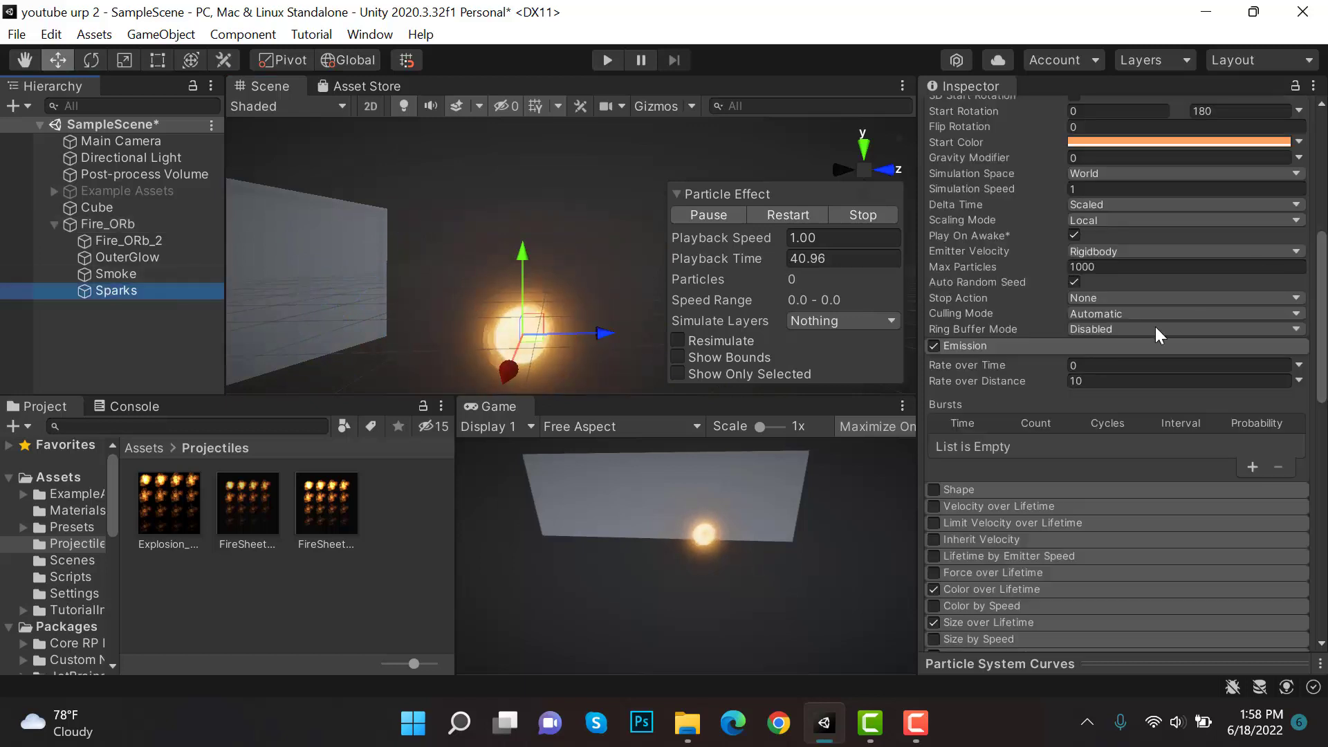
left_click(997, 345)
left_click(933, 362)
left_click(1003, 363)
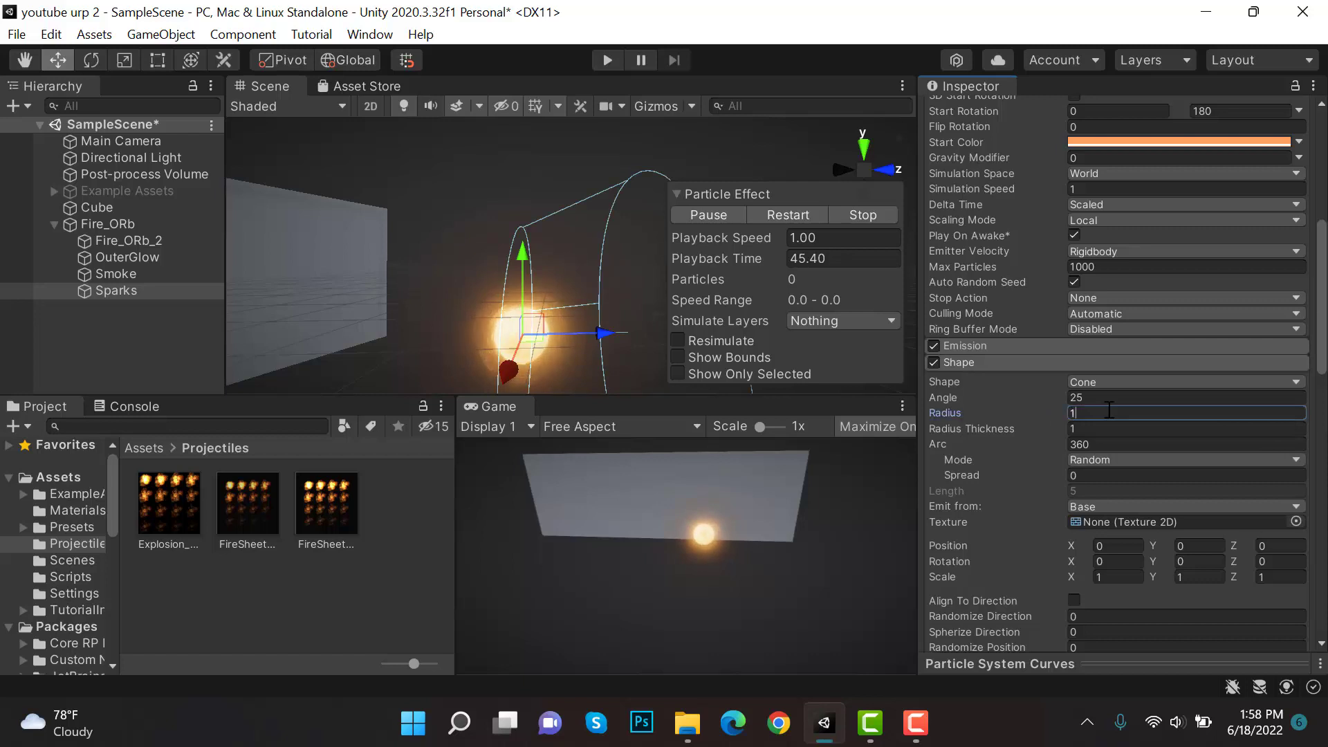
left_click_drag(1035, 408, 1000, 413)
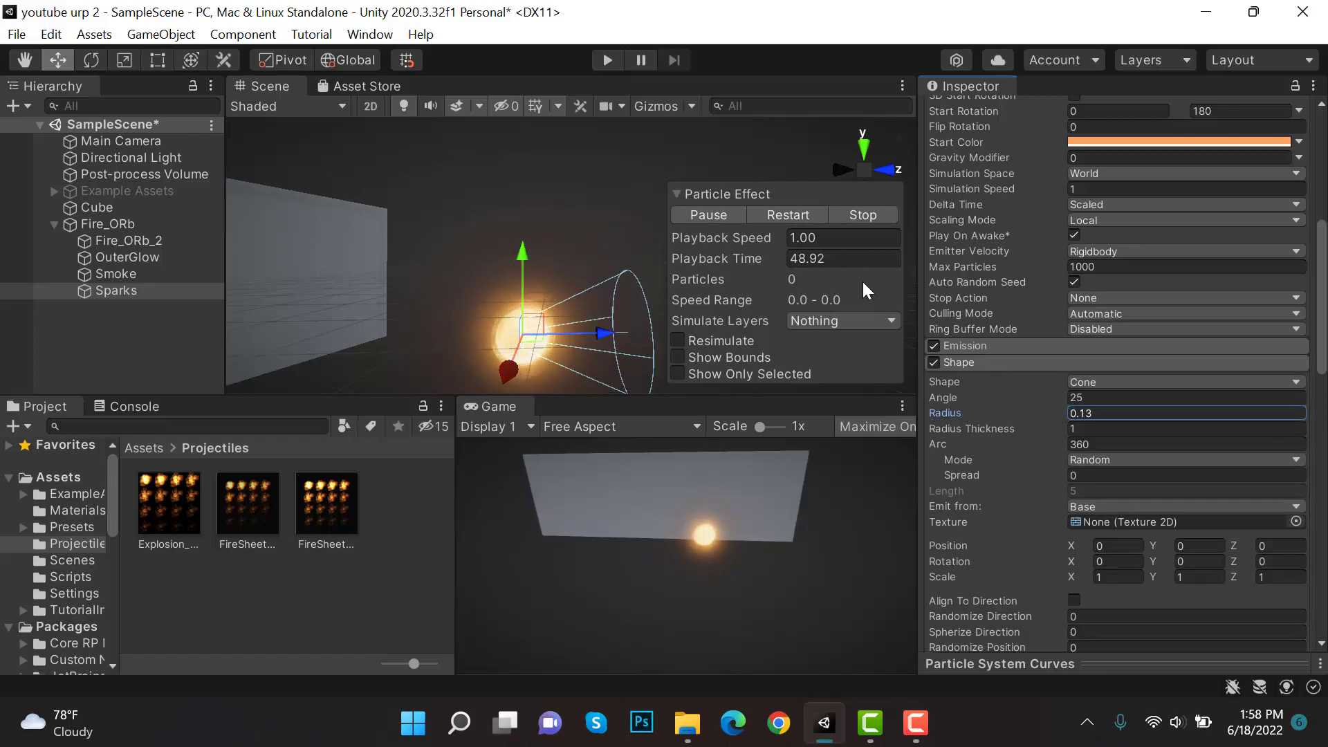
Step: Set Sparks' cone angle to 10, save the scene, and move Fire_ORb along Z to test the trail
left_click(789, 215)
mouse_move(591, 338)
left_mouse_down()
mouse_move(381, 328)
mouse_move(682, 334)
mouse_move(578, 329)
left_mouse_up()
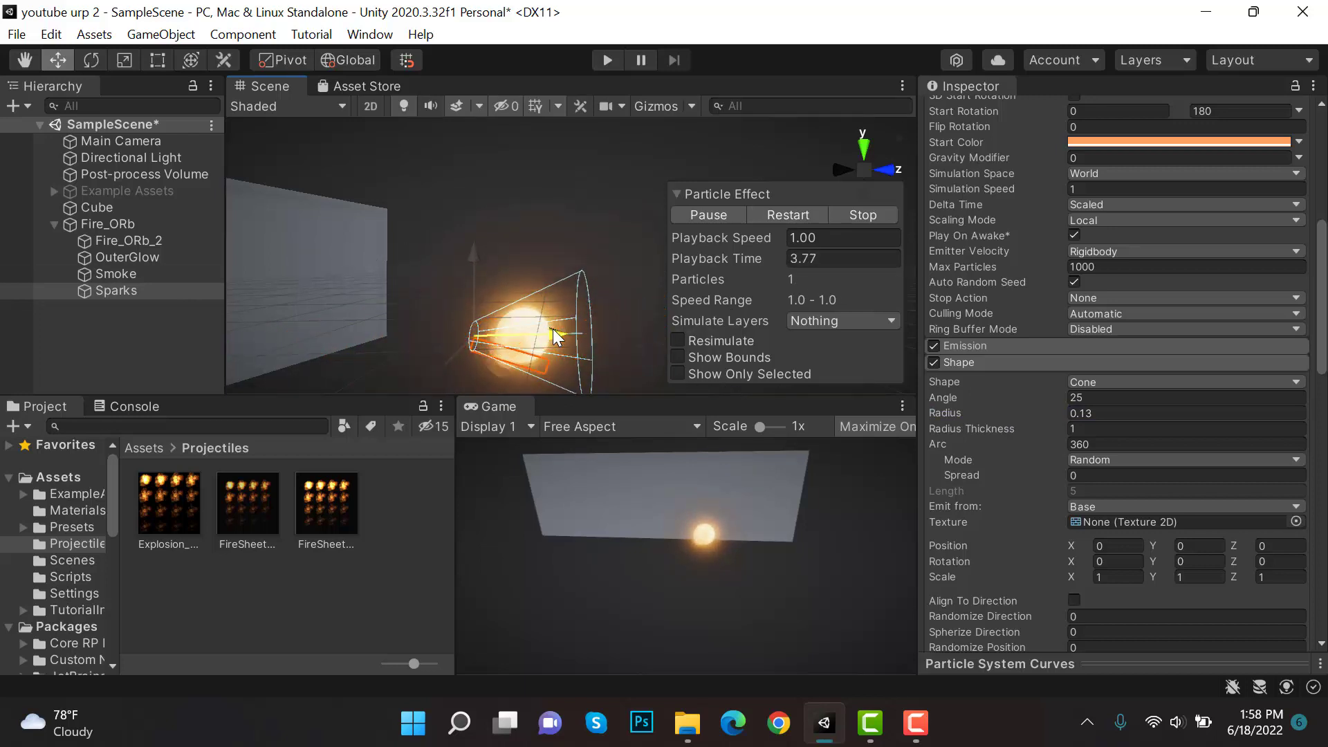
left_click(1091, 396)
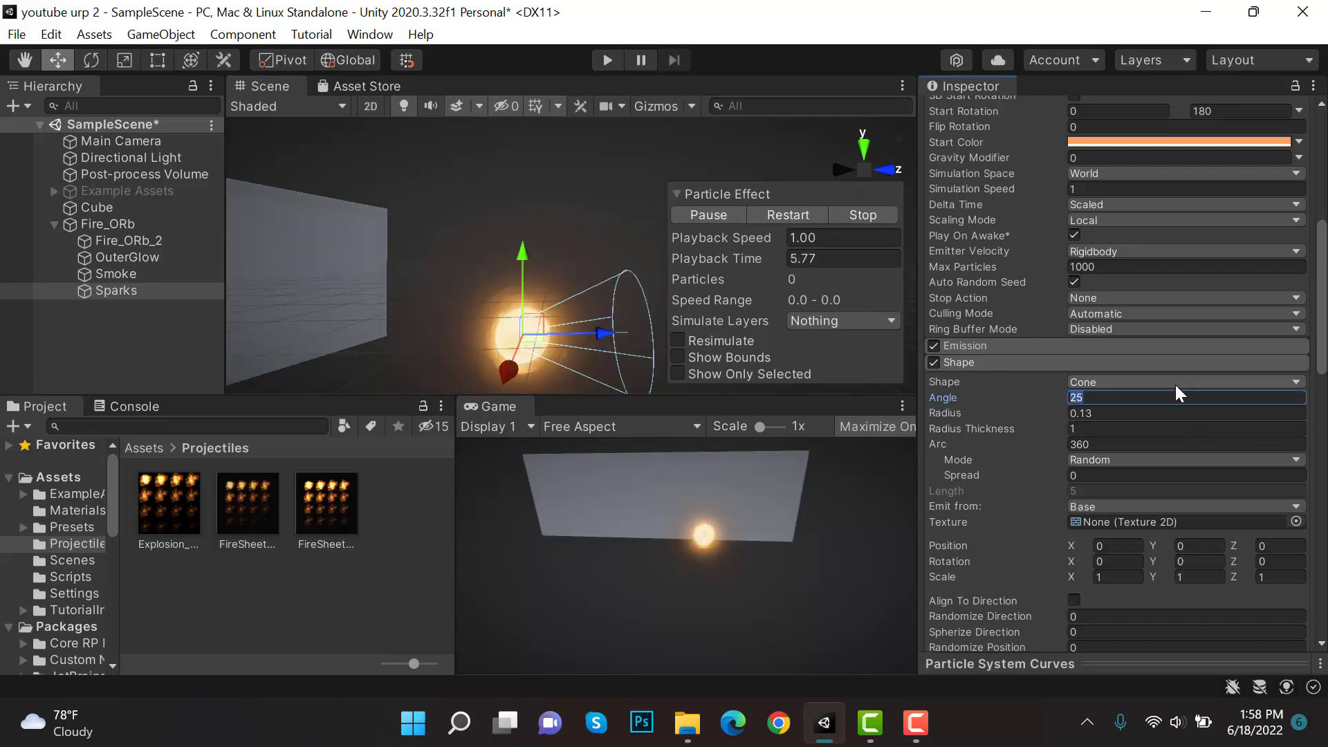
key("BackSpace")
key("BackSpace")
type("10")
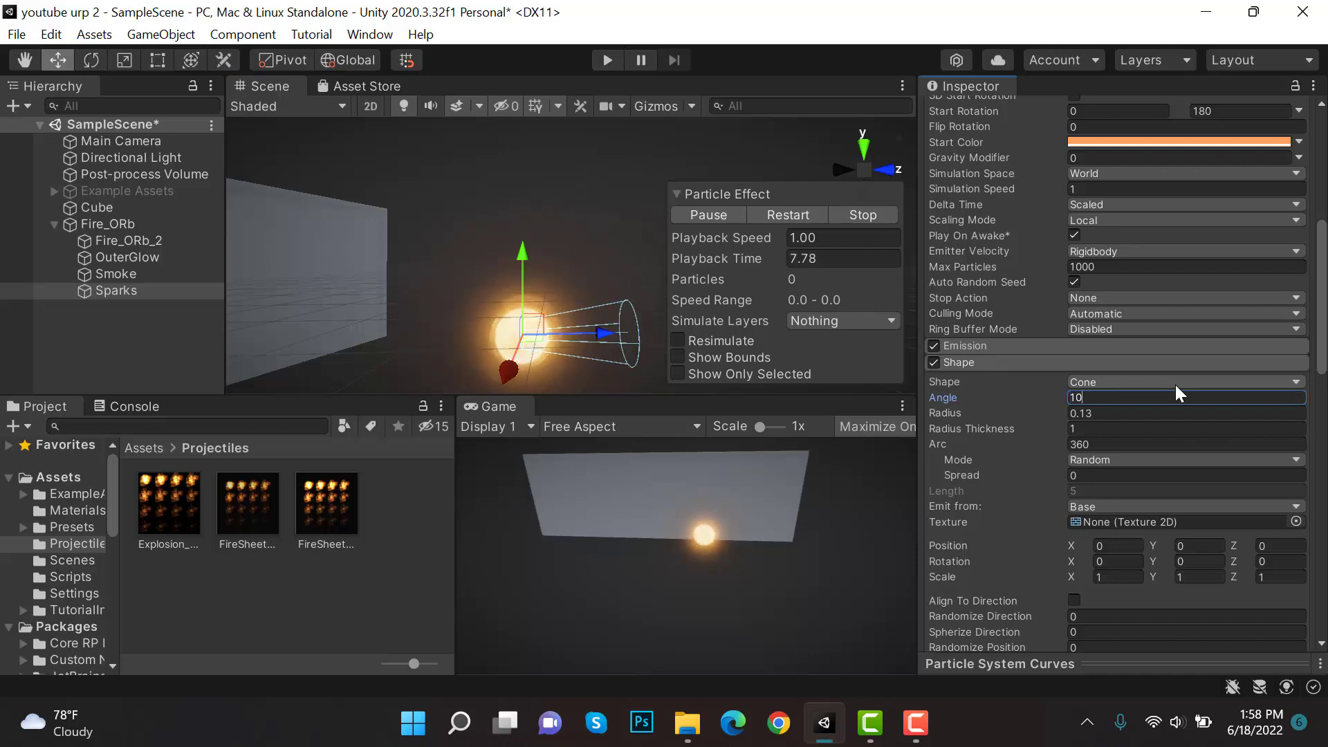
key("ctrl+s")
left_click(147, 221)
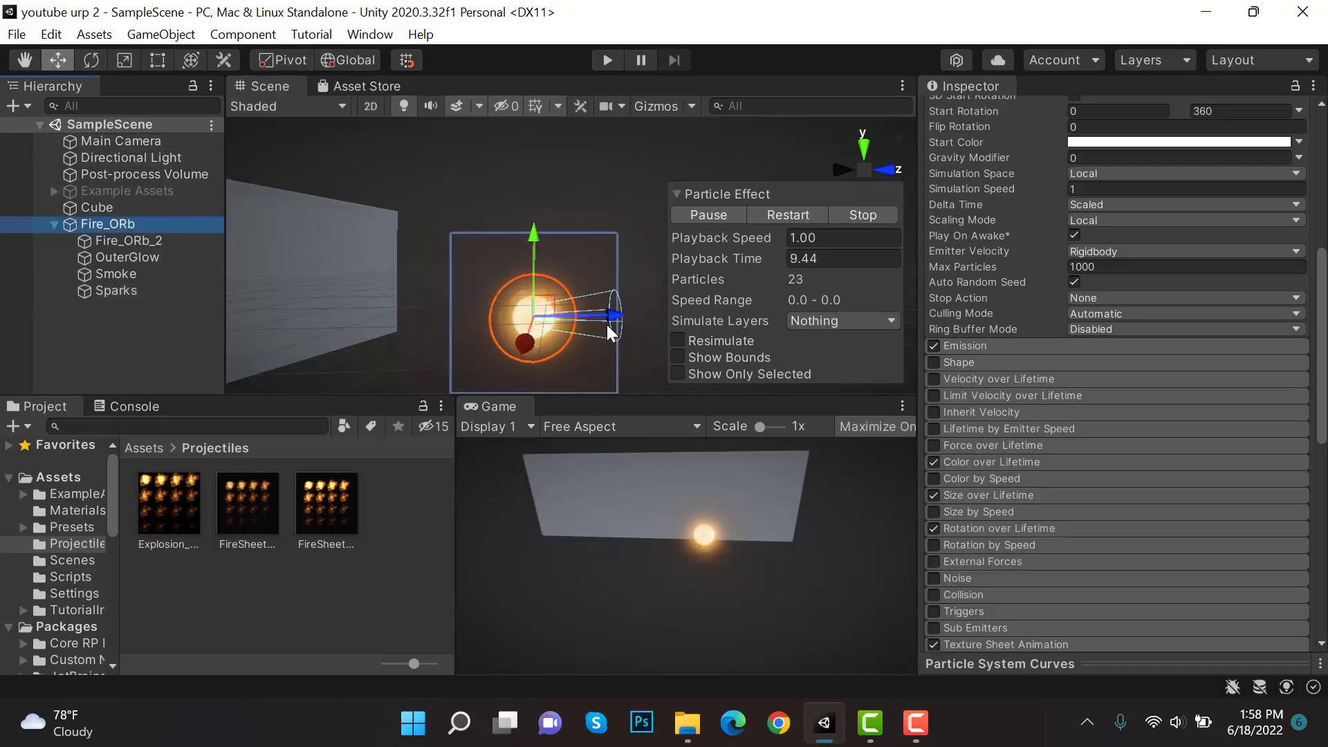
left_click_drag(606, 332, 557, 307)
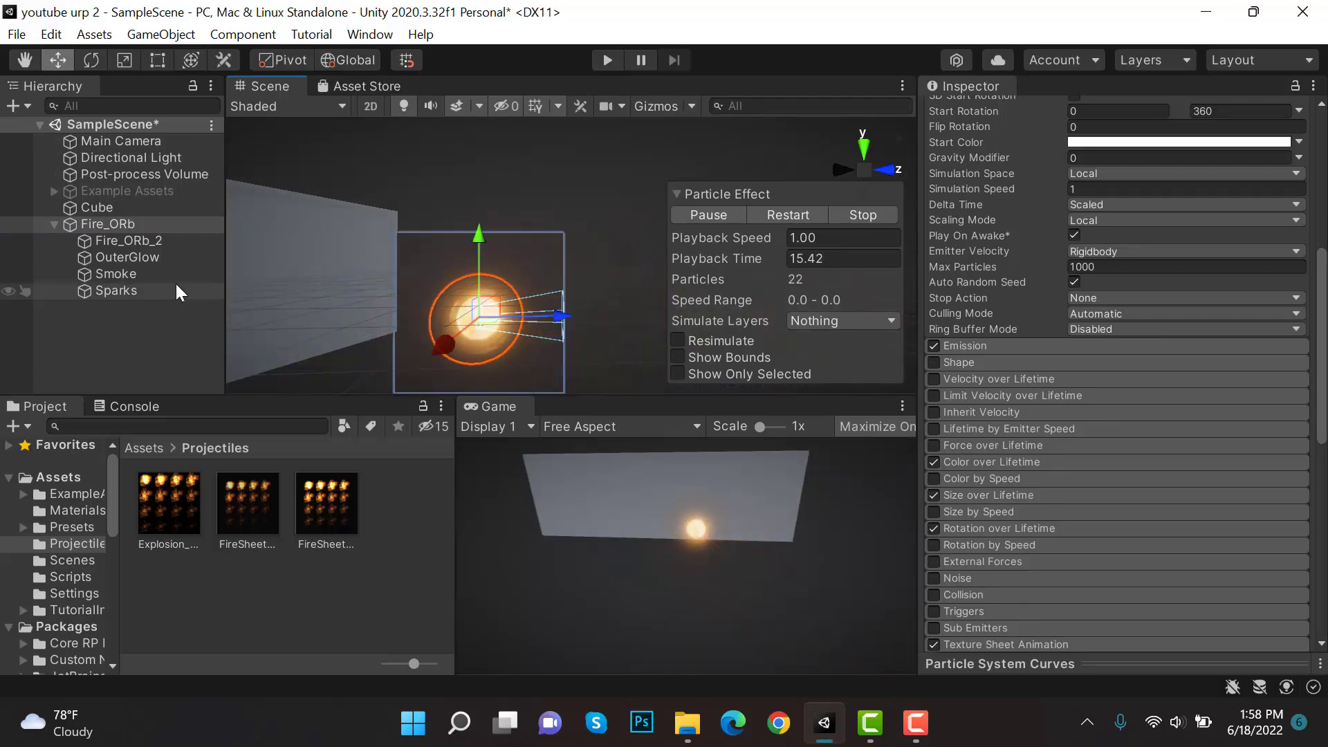
Step: Try a Gravity Modifier of 0.5 on Sparks and move it along Z to preview the falling particles
left_click(117, 290)
scroll(1117, 380, "down", 3)
scroll(983, 297, "down", 3)
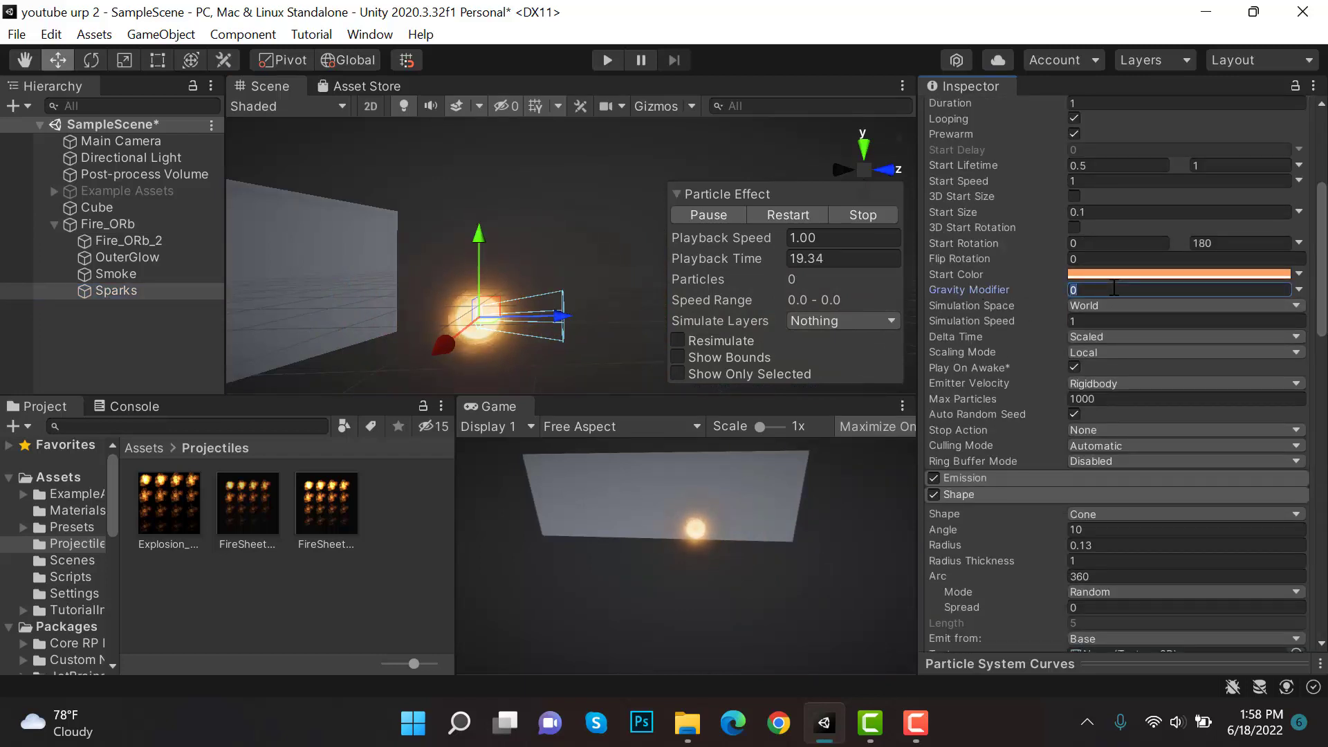
type("0.5")
key("ctrl+s")
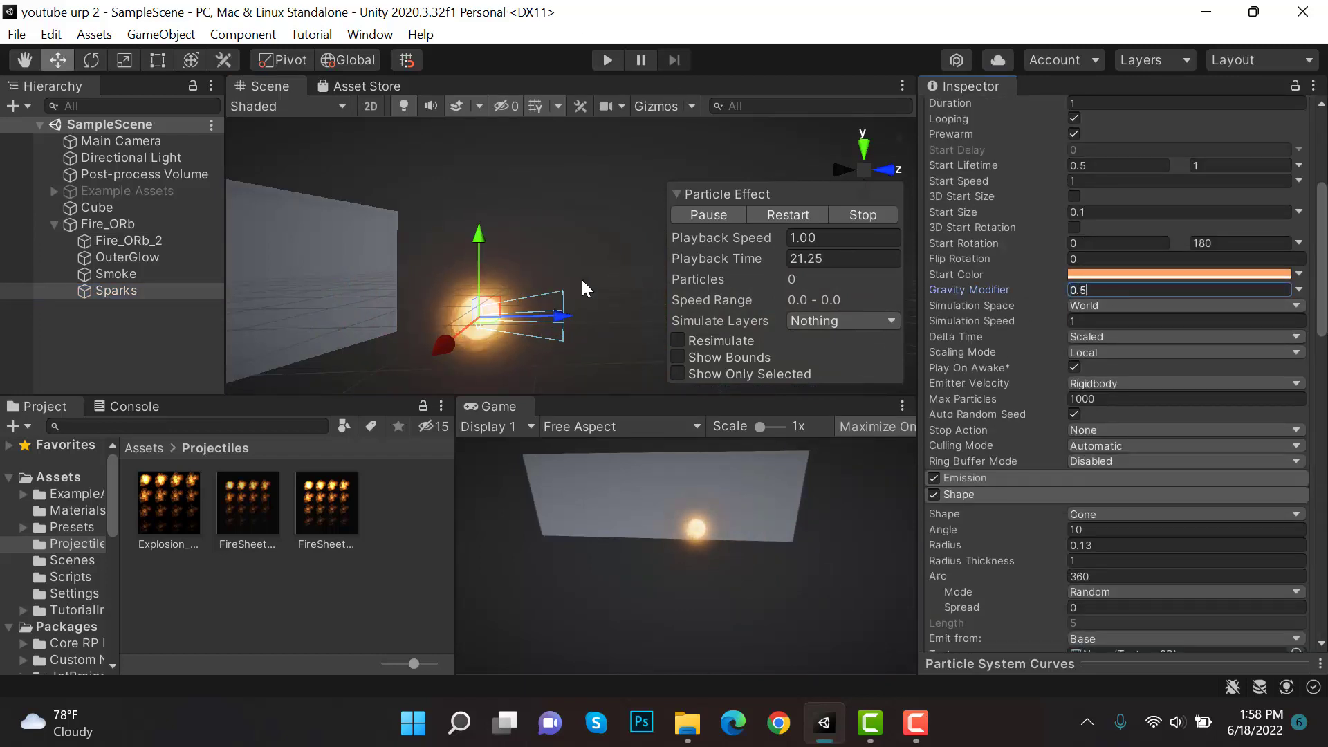
left_click_drag(567, 321, 450, 247)
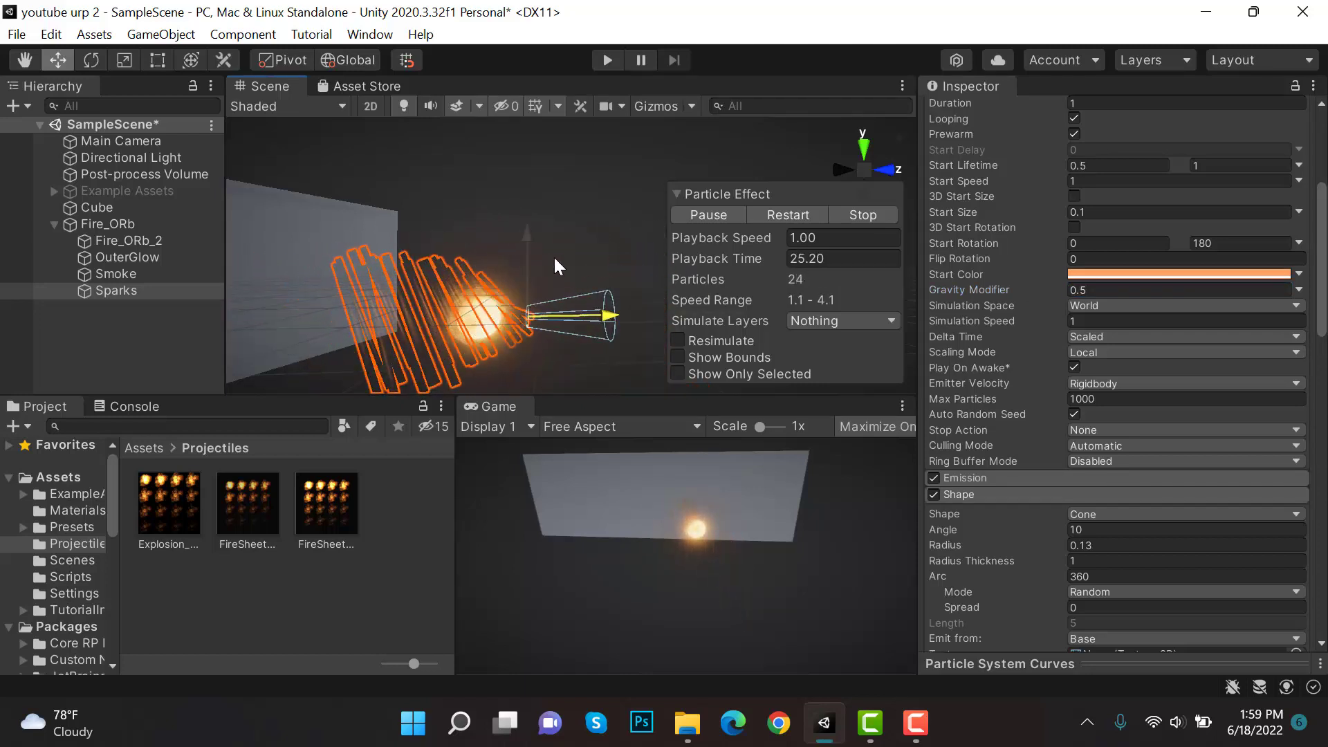
Step: Try a Gravity Modifier of 0.1 for Sparks, then lower it to 0.05, testing by moving it along Z
left_click(1118, 290)
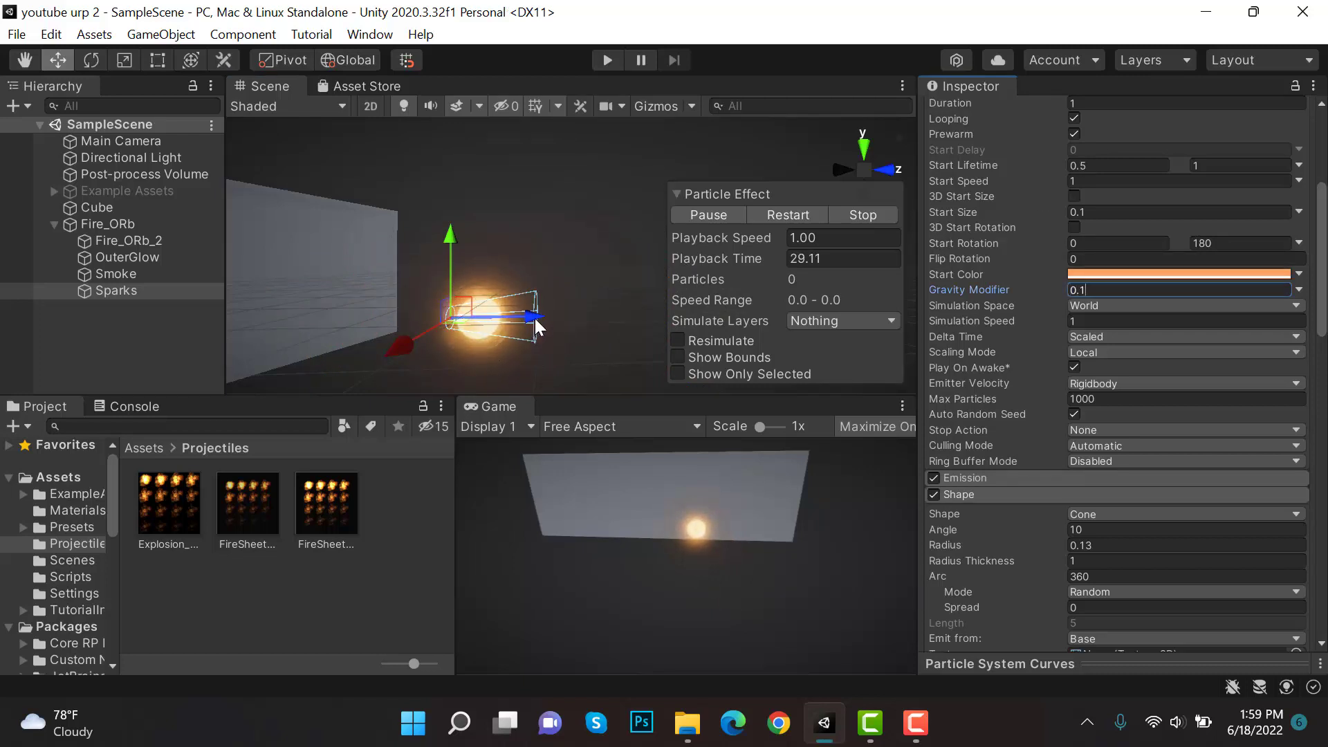
left_click_drag(481, 317, 585, 310)
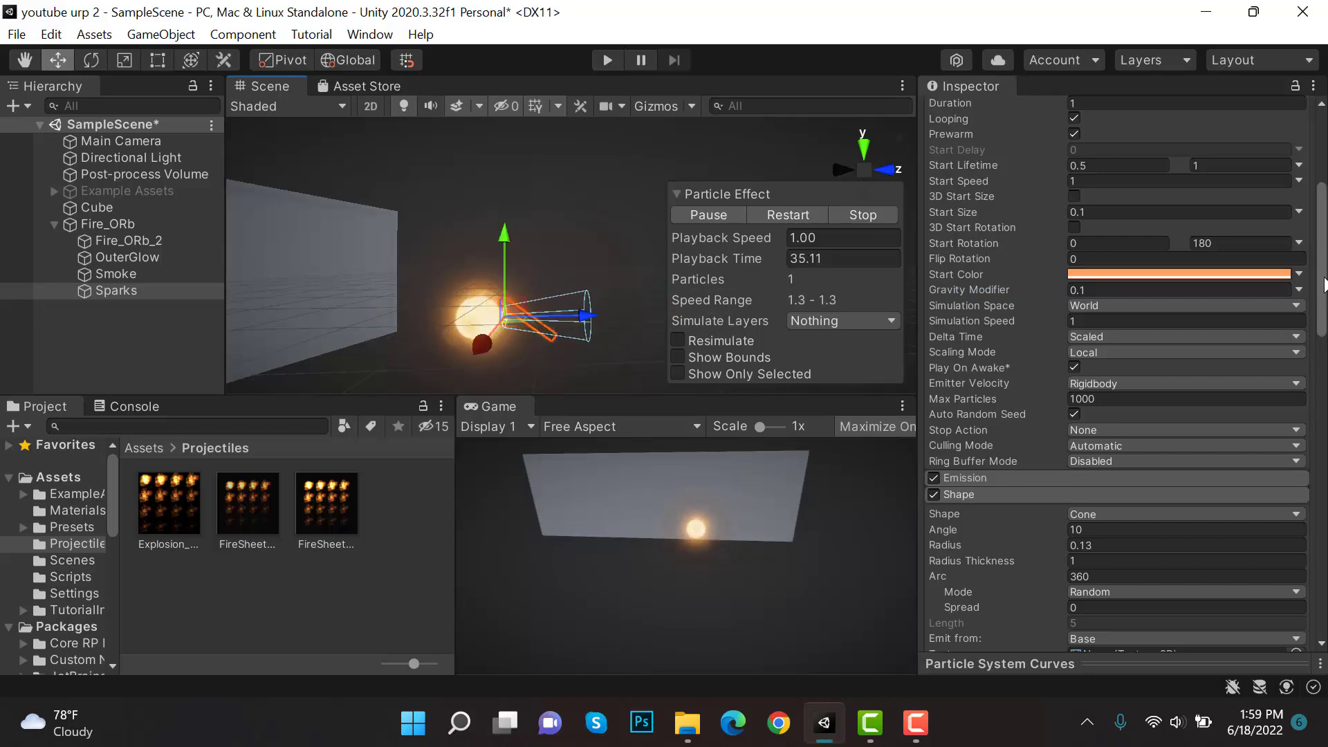
left_click(1167, 292)
type("0.0")
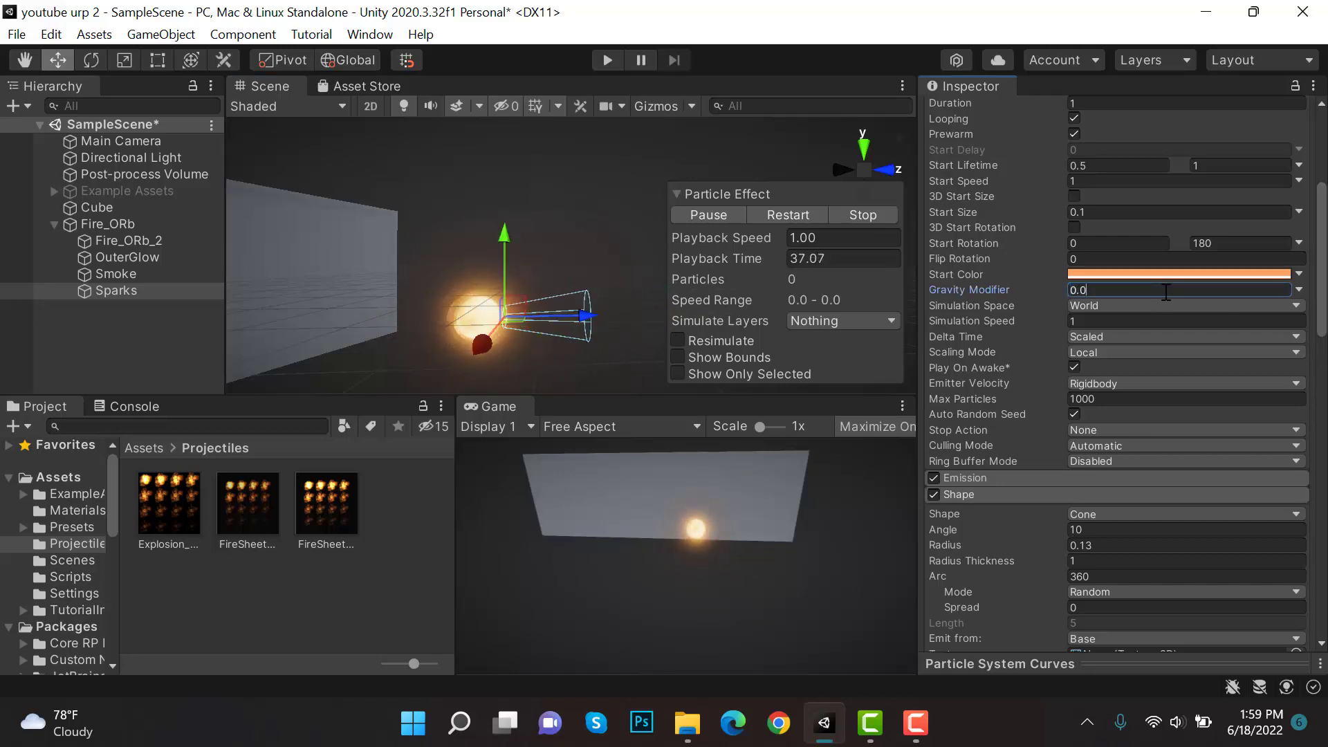
type("5")
left_click_drag(537, 320, 499, 317)
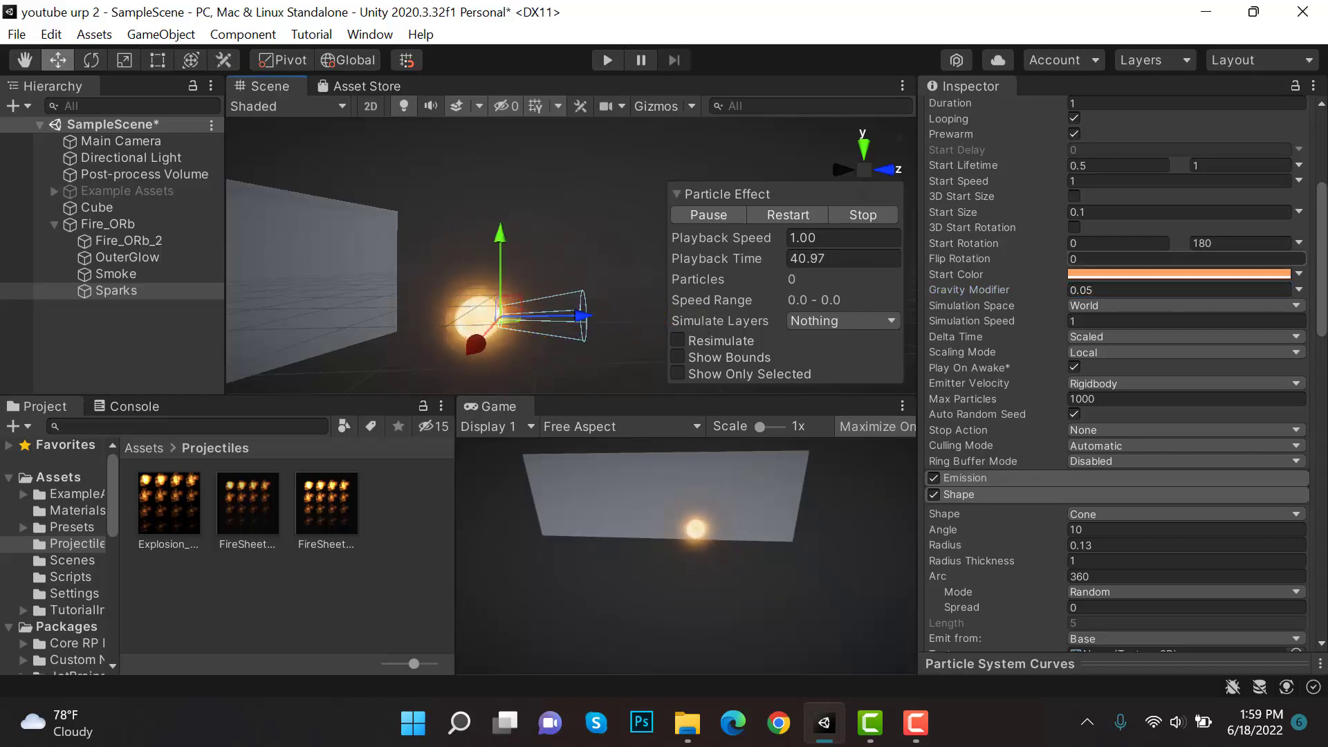
Step: Set Sparks' Start Size to random between two constants, 0.5 and 0.1, and save the scene
left_click(1082, 212)
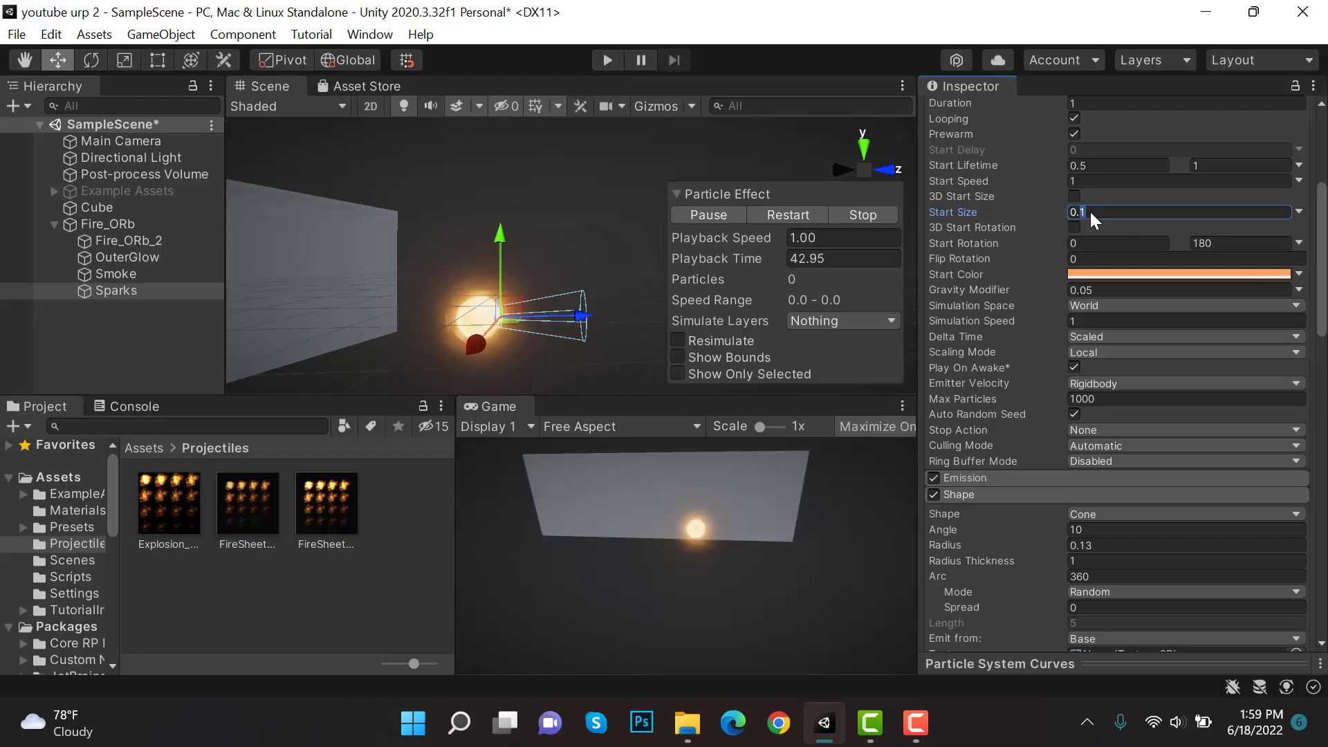
left_click(1298, 212)
left_click(1279, 290)
left_click(1155, 215)
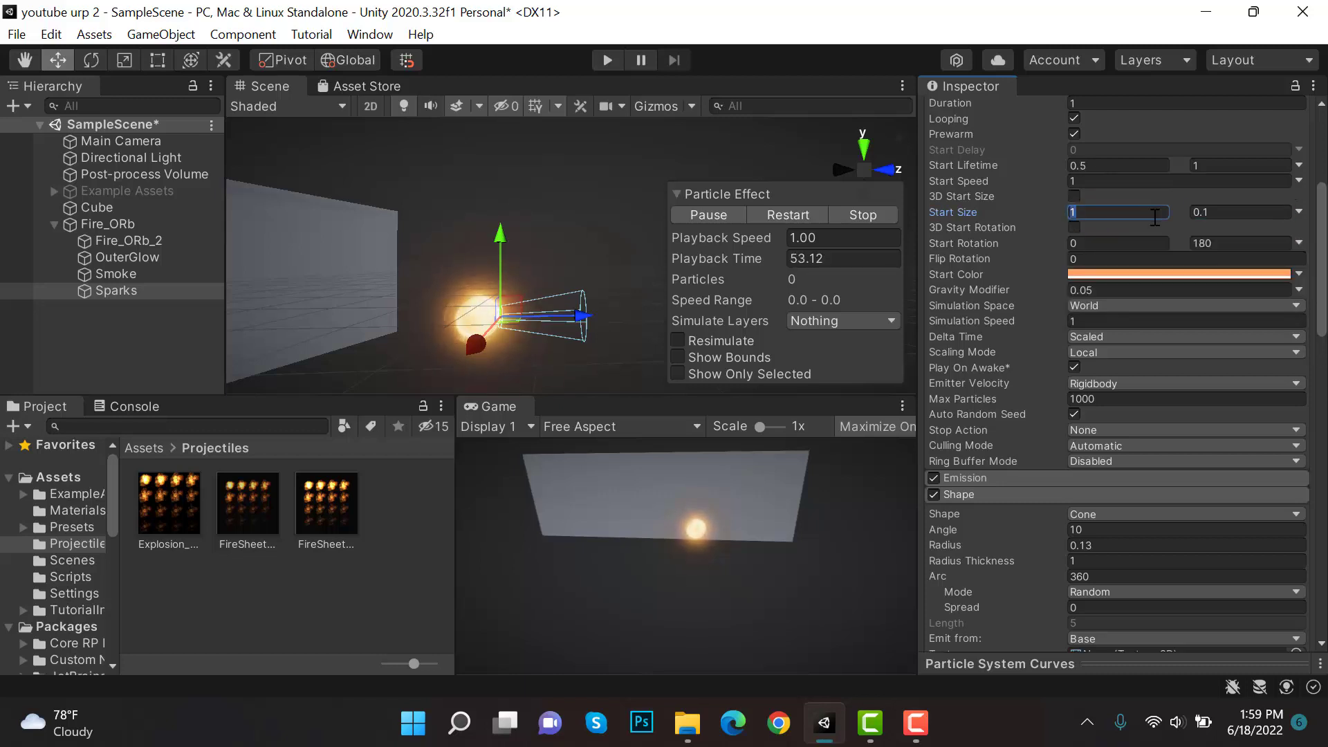
type("0.5")
key("ctrl+s")
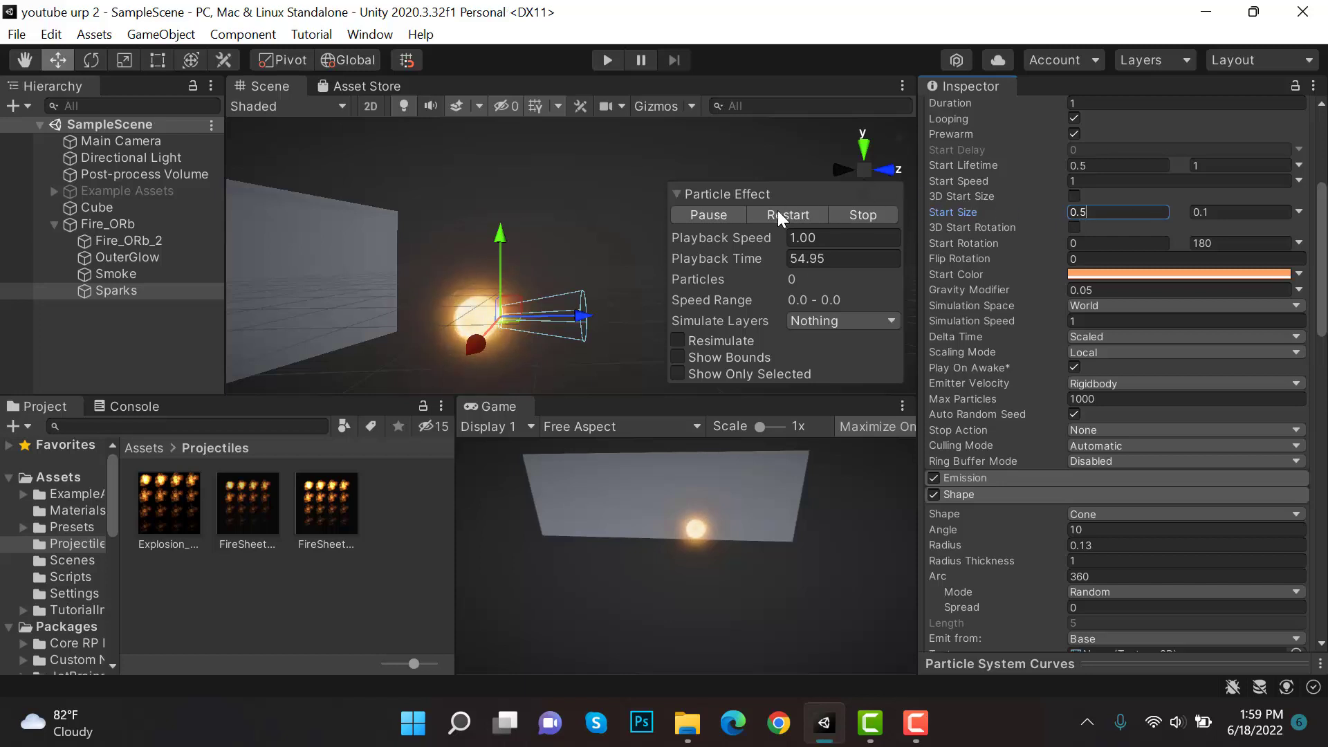
Step: Restart the preview, test the trail by moving Sparks, and reset its Z position to 0
left_click(777, 210)
left_click_drag(586, 325, 601, 269)
key("ctrl+z")
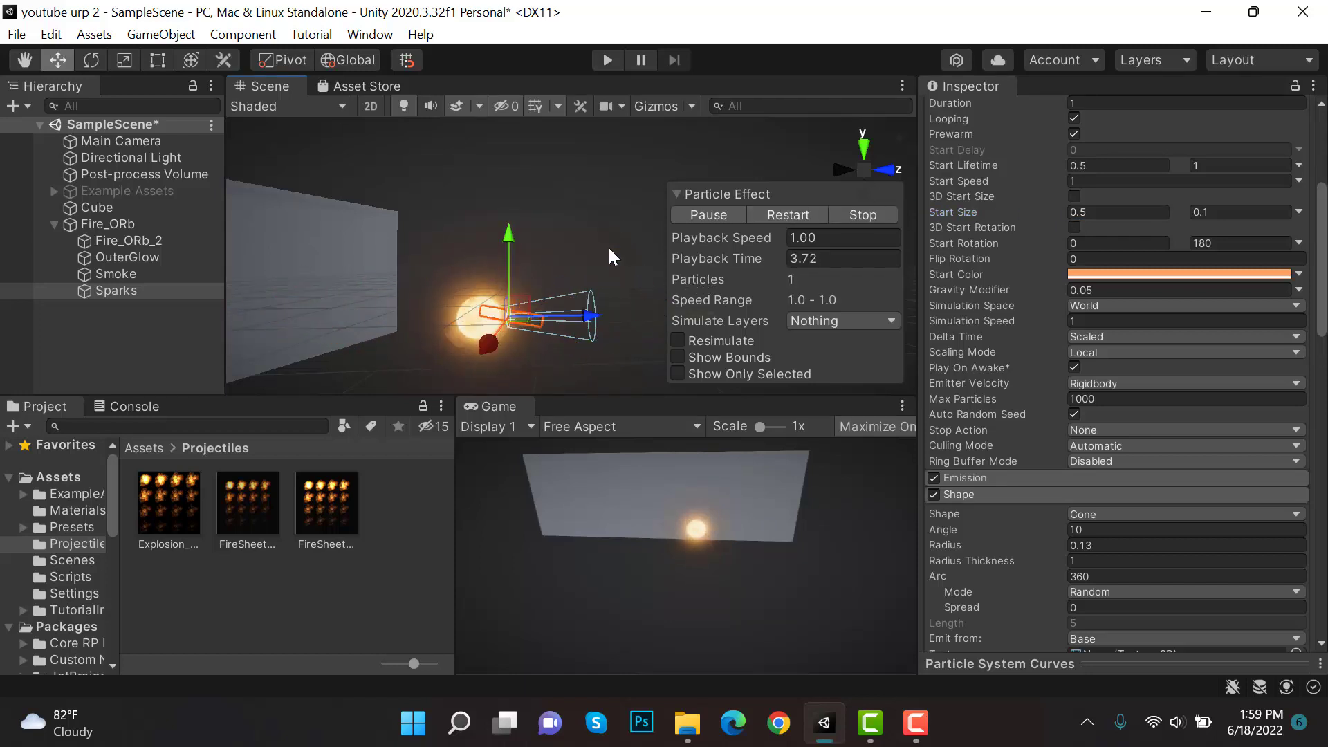
scroll(1141, 207, "up", 5)
left_click(1279, 194)
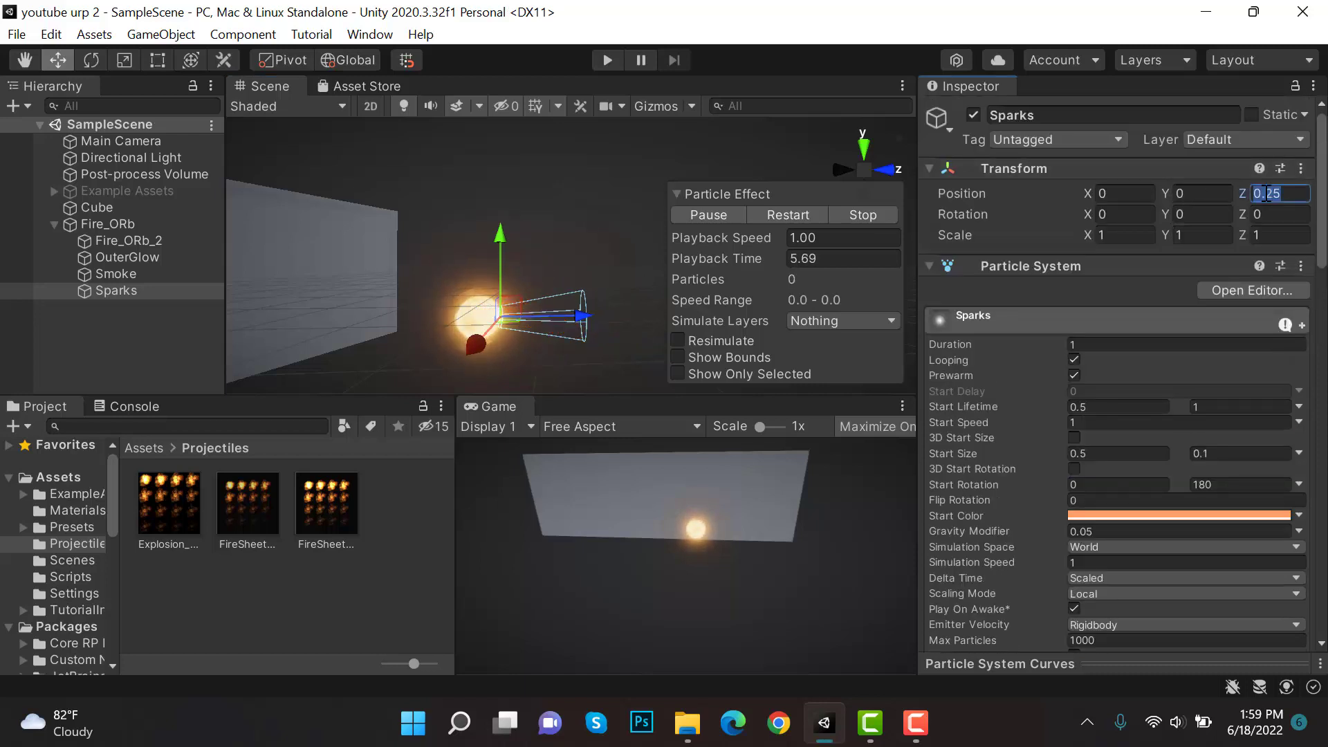
type("0")
Step: Move Fire_ORb along Z to preview the complete trail, leaving it at about Z -2.49
left_click(81, 224)
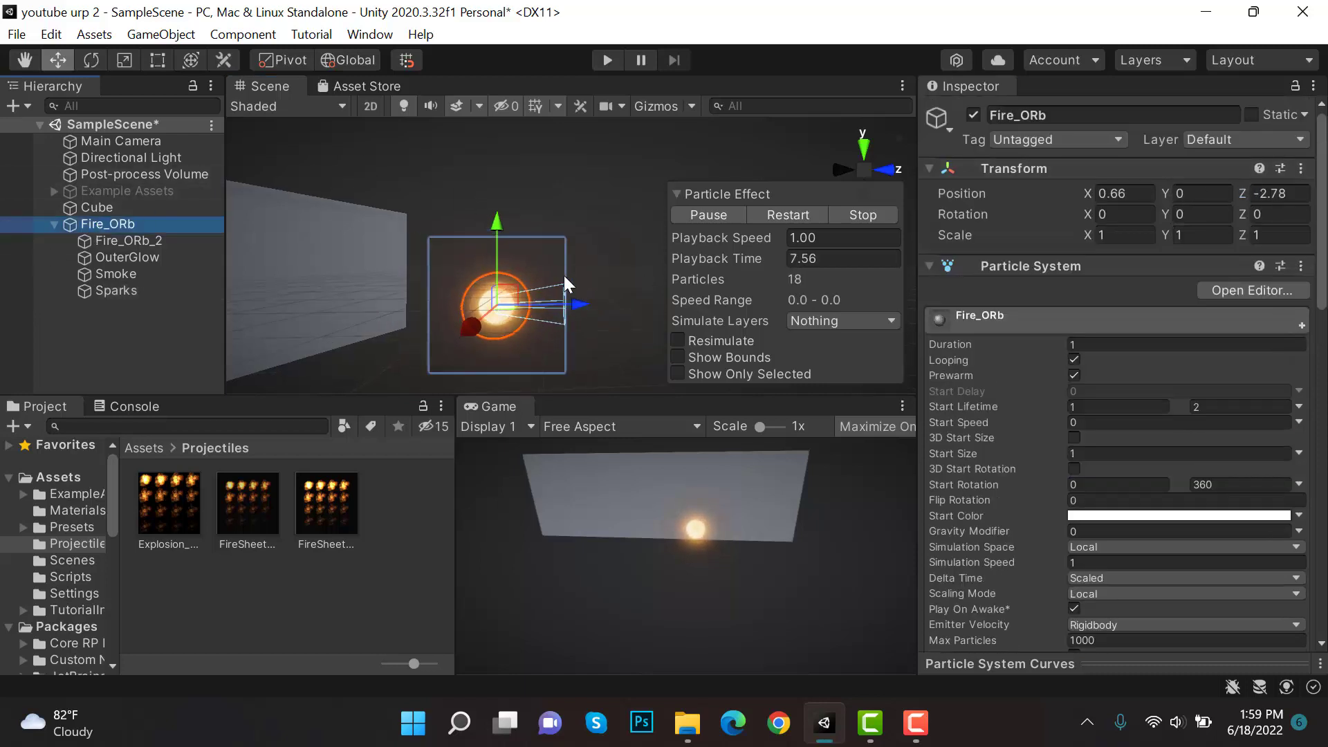
left_click_drag(591, 293, 426, 298)
left_click_drag(830, 259, 720, 259)
Step: Make Fire_ORb a prefab in the Projectiles folder, save the scene, and collapse its children in the hierarchy
left_click_drag(137, 226, 260, 588)
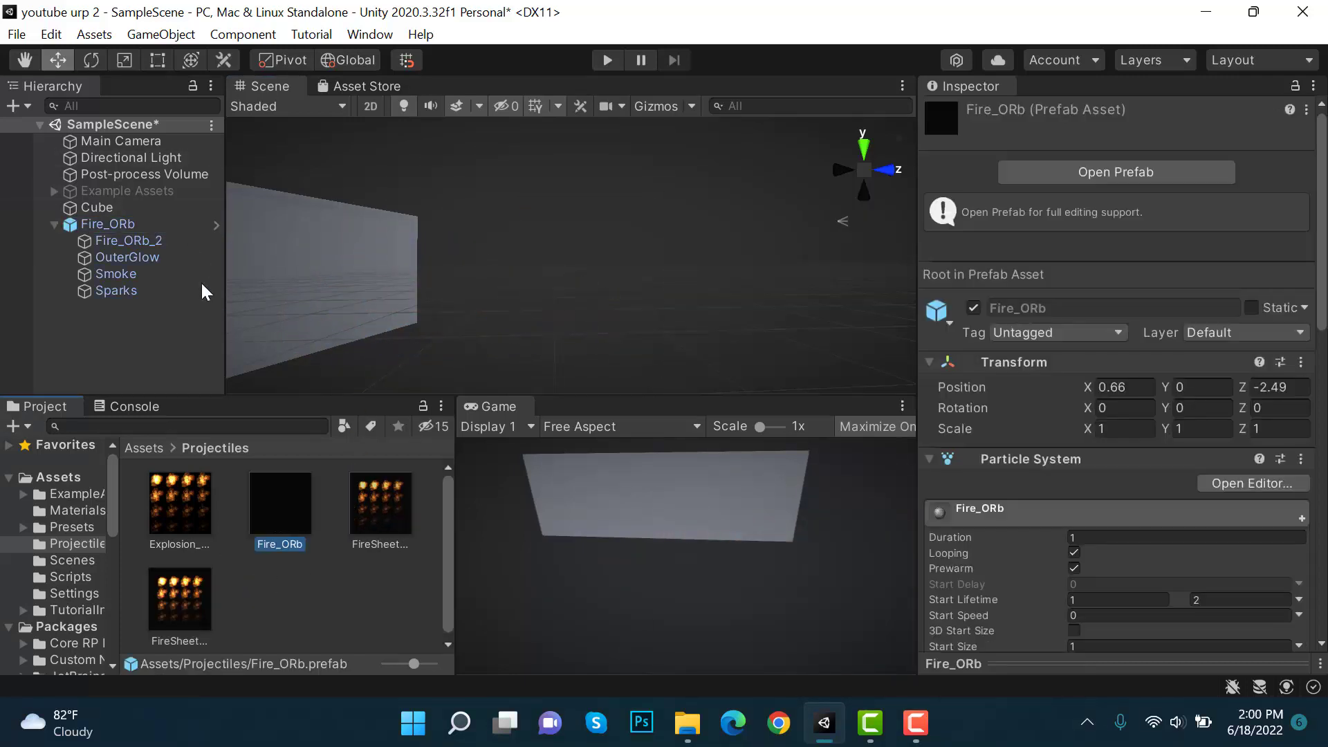
left_click(170, 223)
key("ctrl+s")
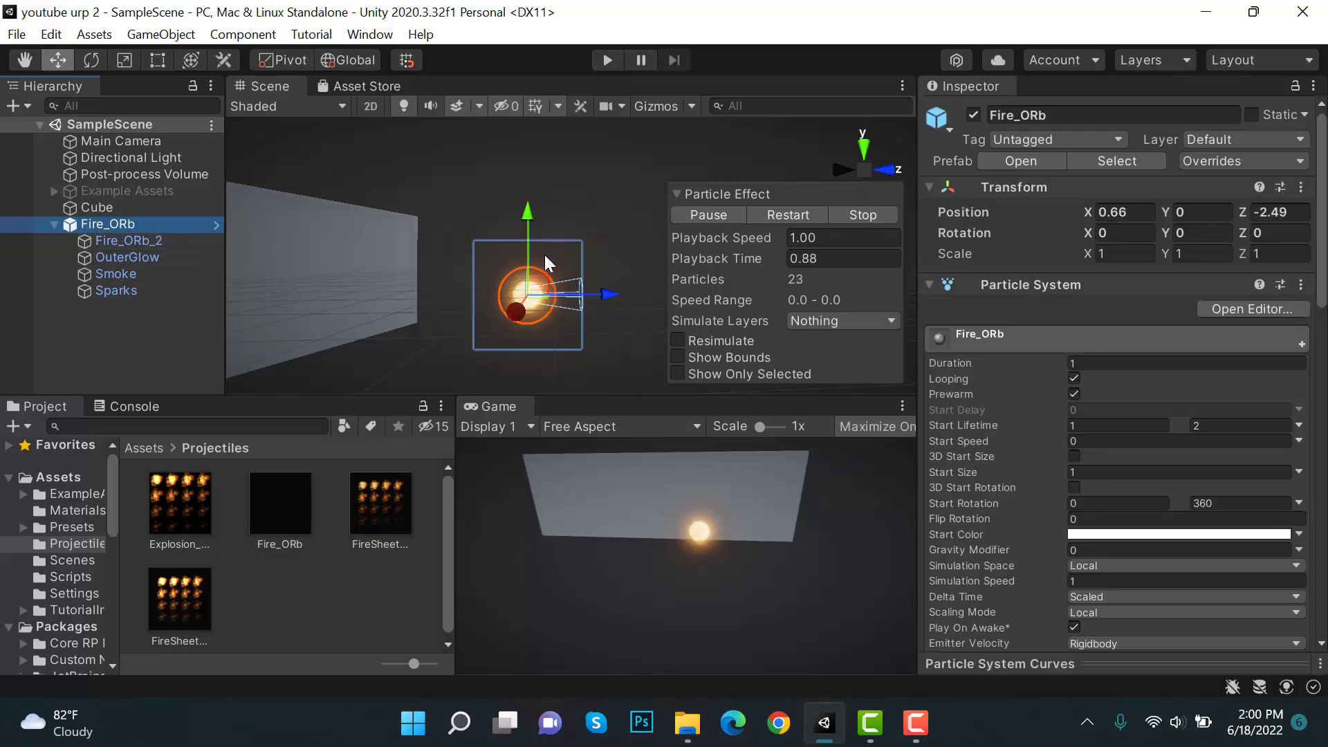
scroll(545, 254, "down", 1)
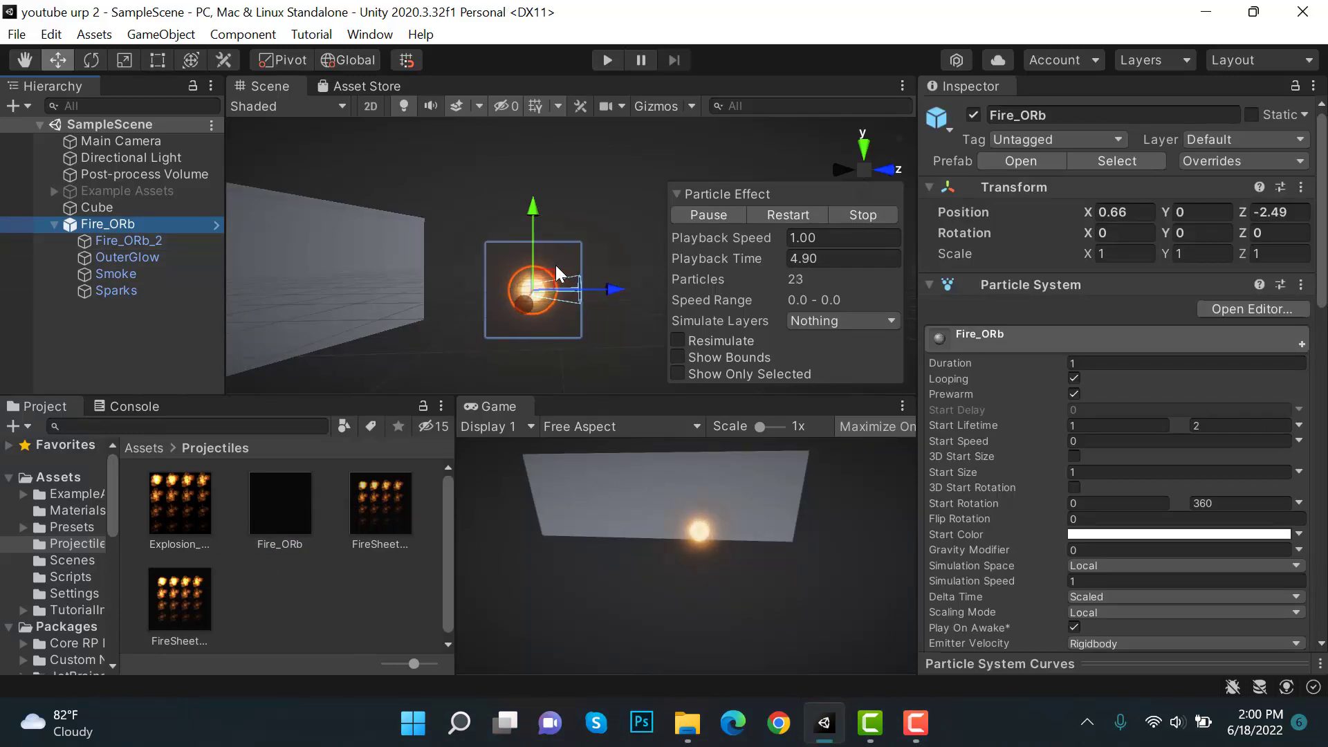
left_click(54, 224)
scroll(474, 260, "down", 1)
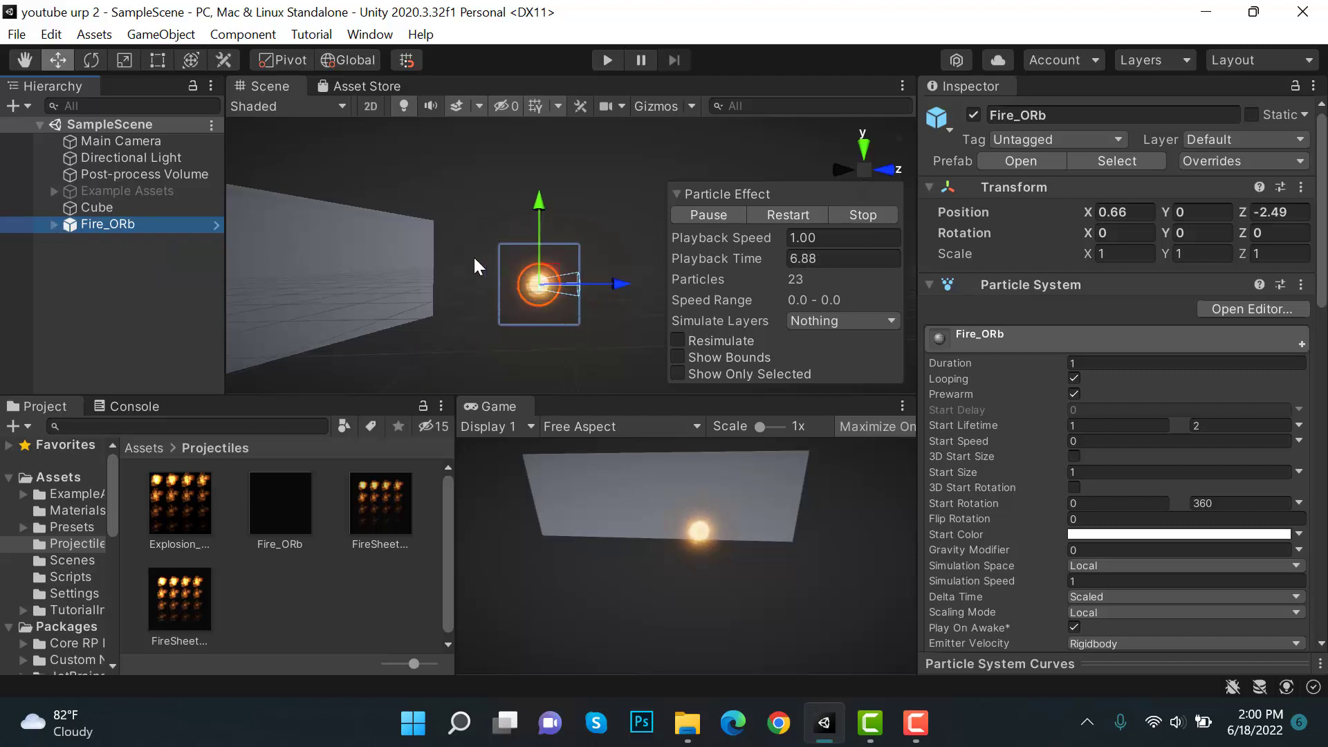
Step: Add a Sphere to the scene, reset its transform, and move it along Z to about 0.76
right_click(105, 274)
mouse_move(222, 517)
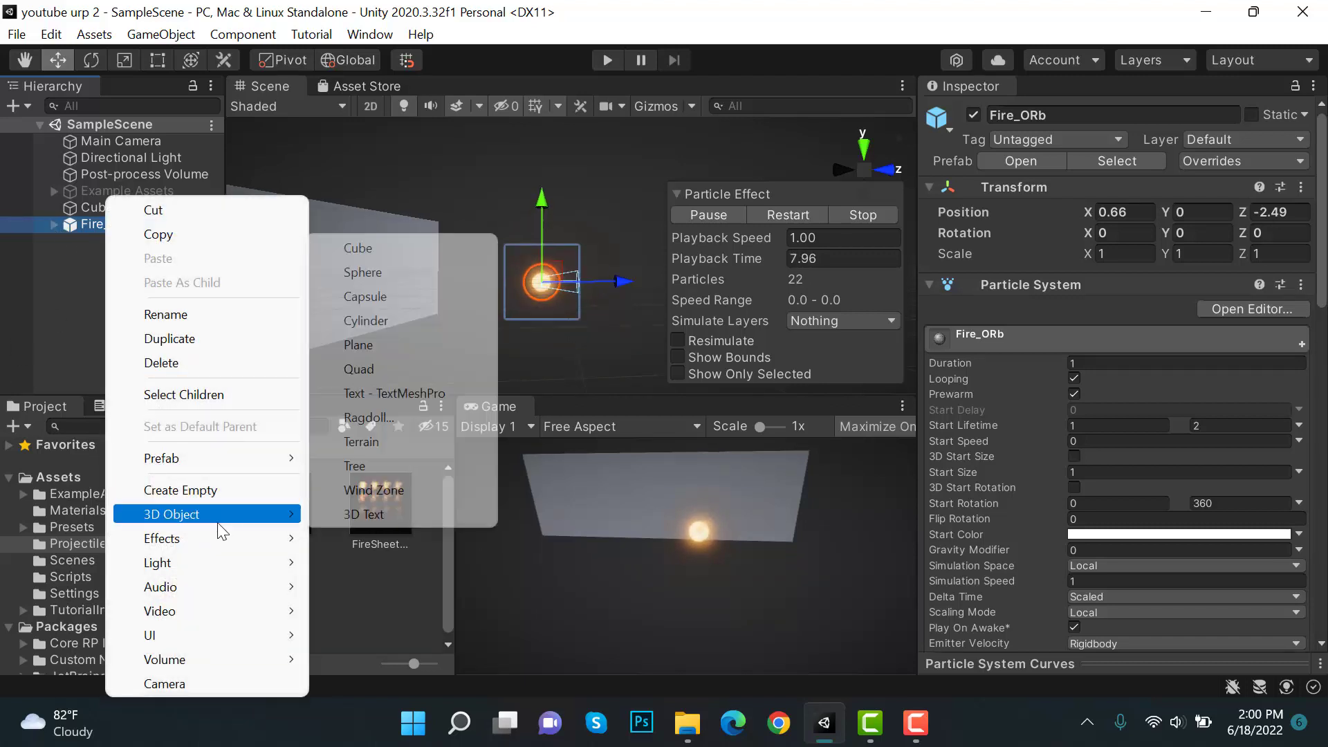
left_click(398, 273)
left_click(1301, 168)
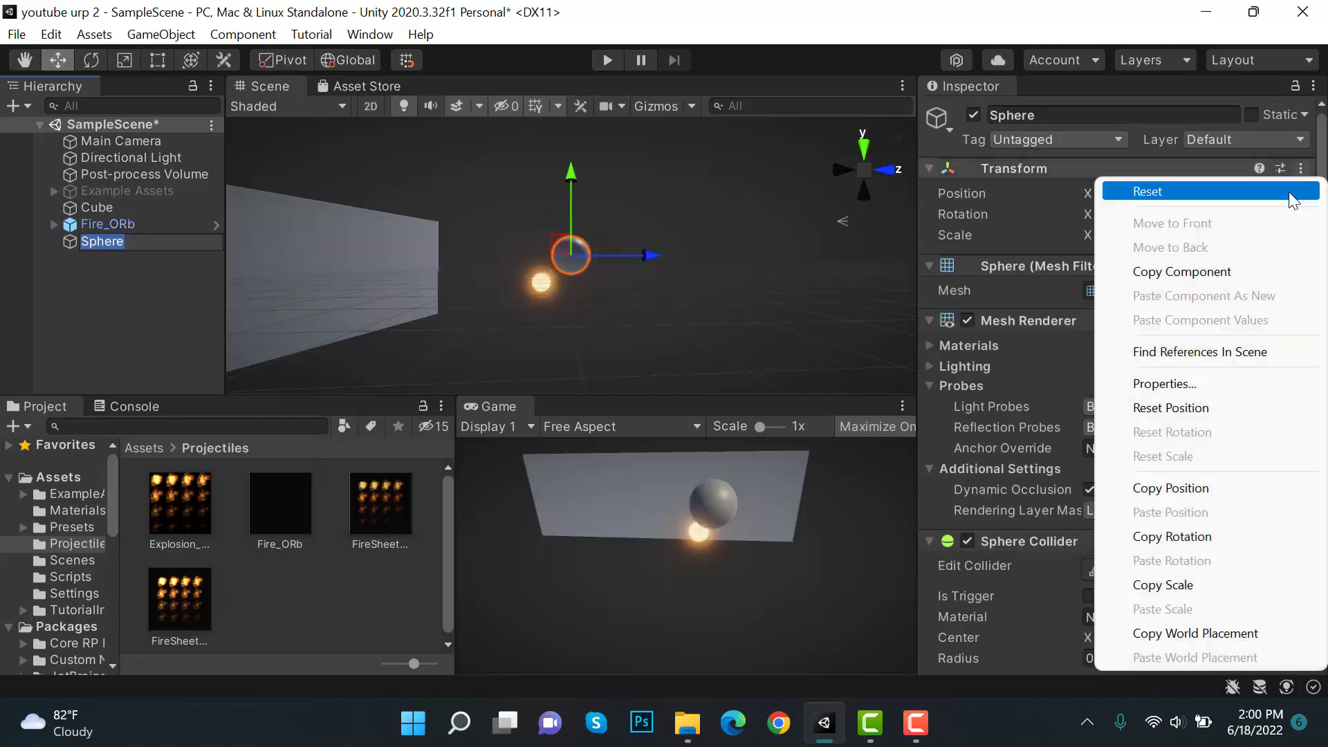
left_click(1145, 191)
left_click_drag(701, 275, 626, 412)
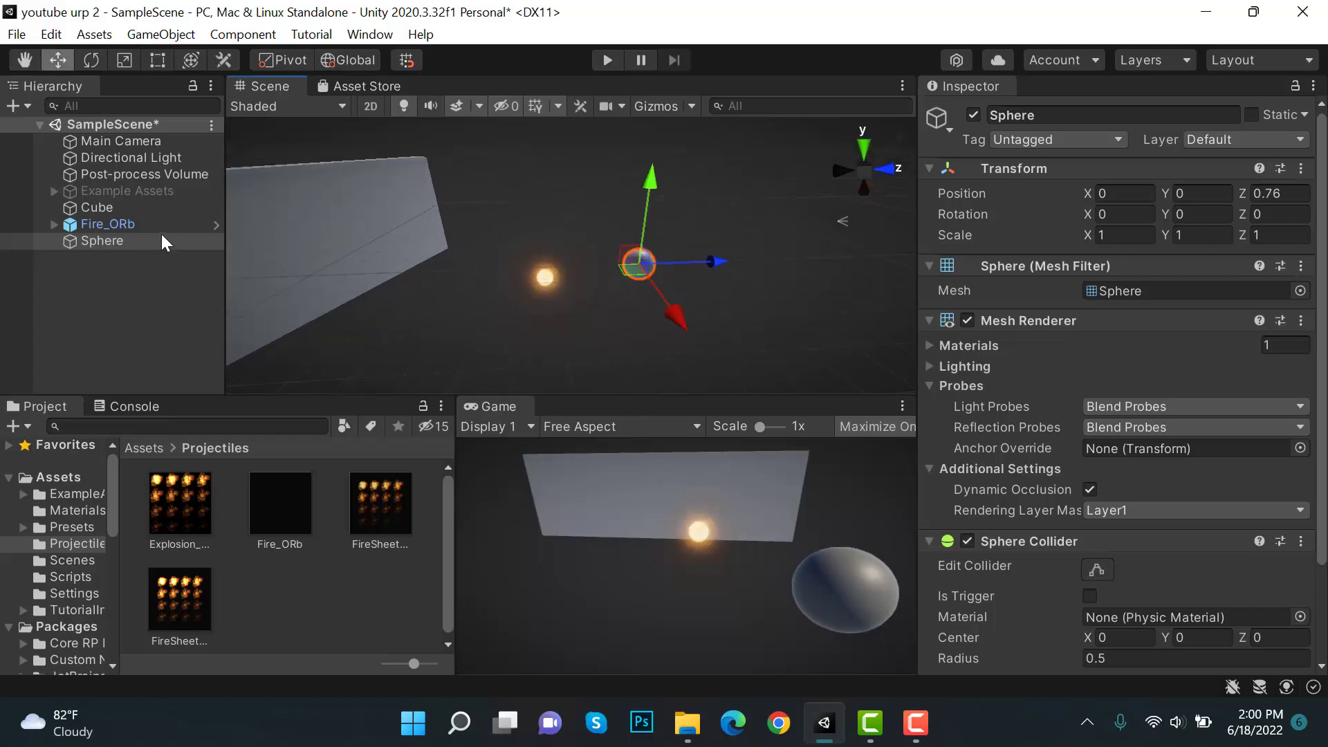
Step: Add a Cube as a child of the Sphere and set its scale to 0.1 on X and Y and 10.1 on Z
right_click(115, 240)
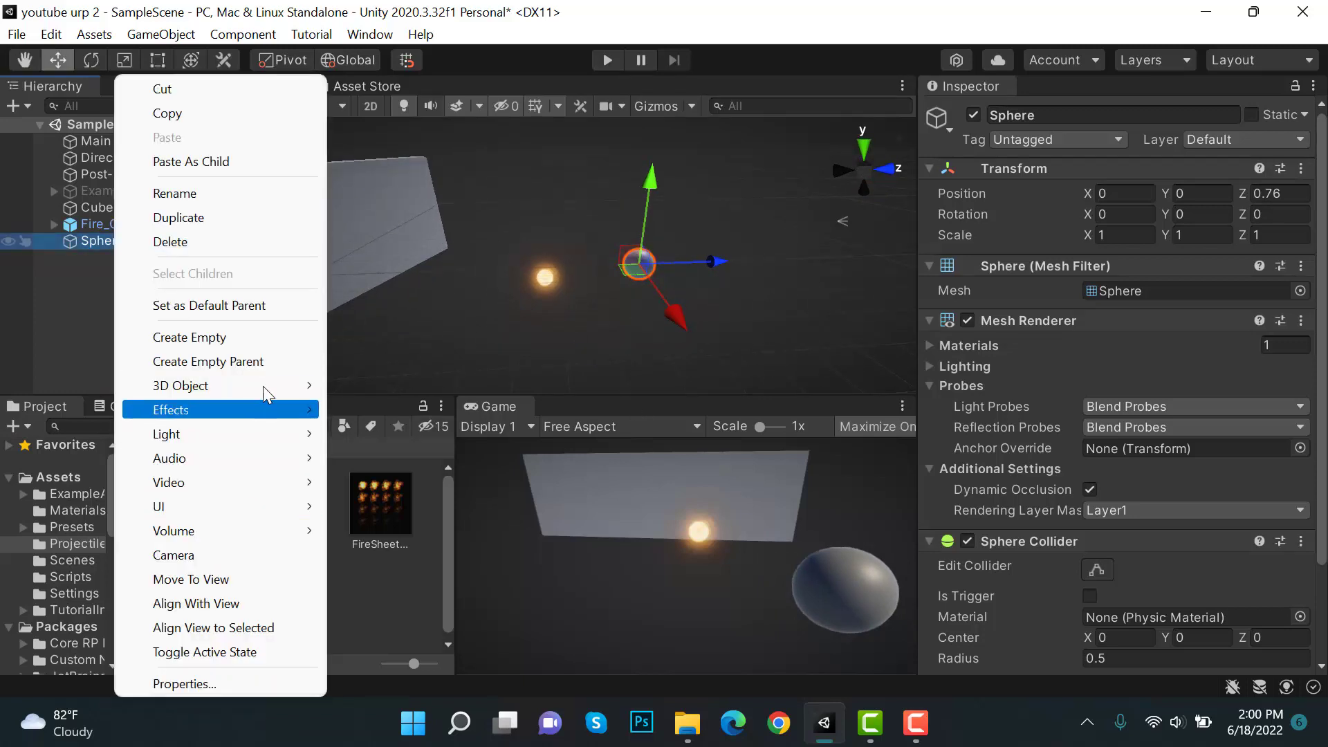
mouse_move(262, 386)
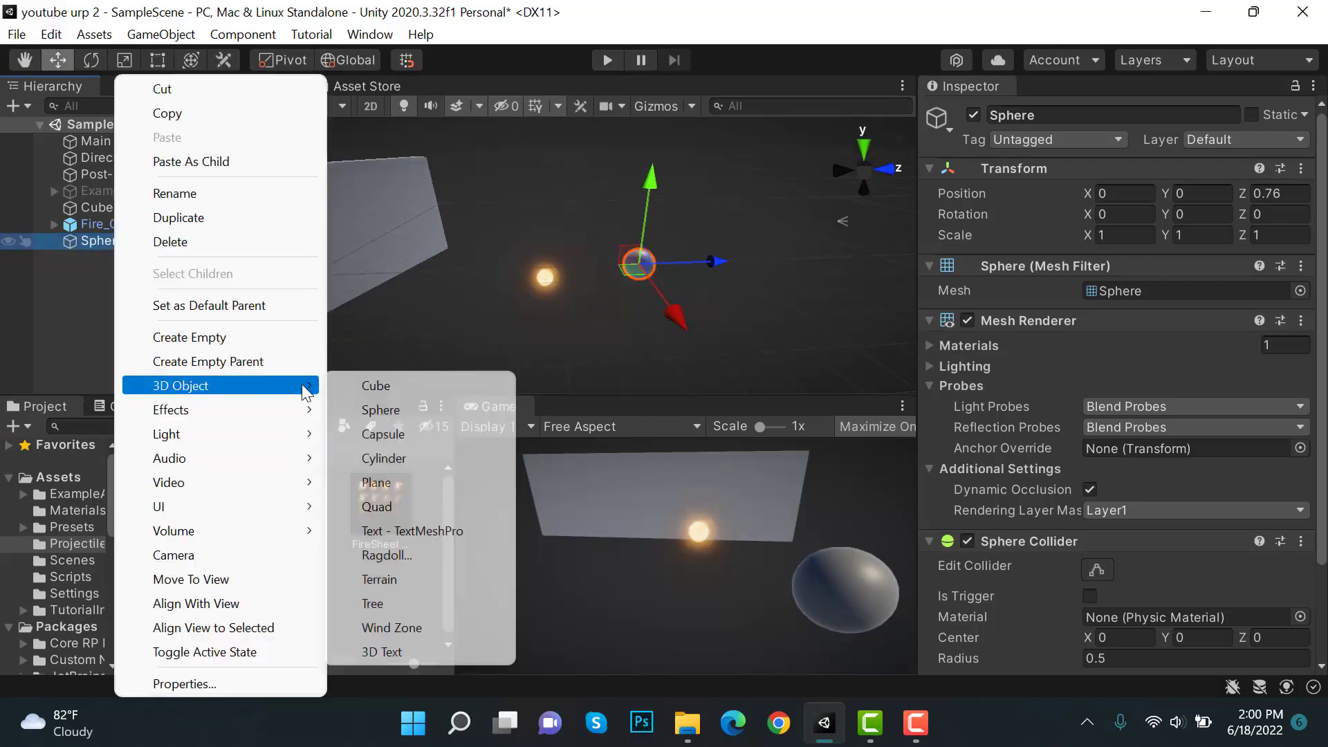
left_click(417, 386)
left_click(1127, 237)
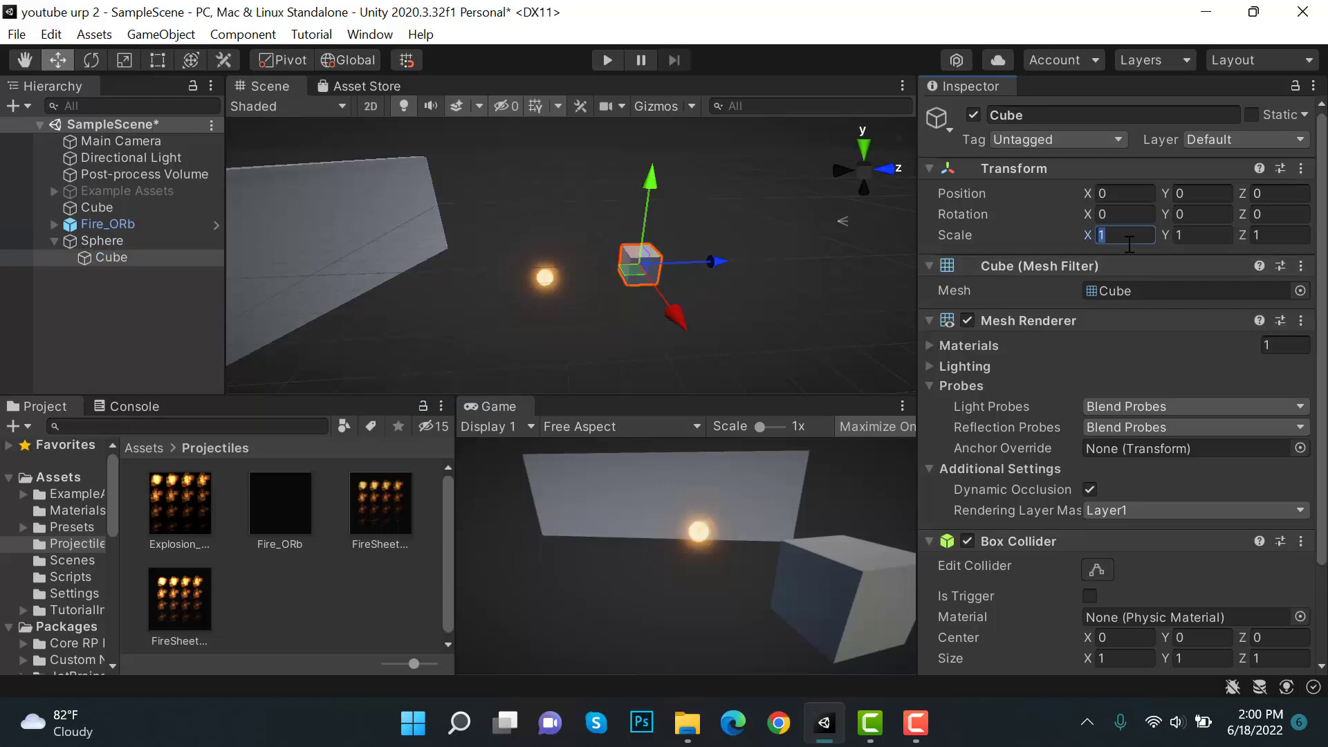
type("0.1")
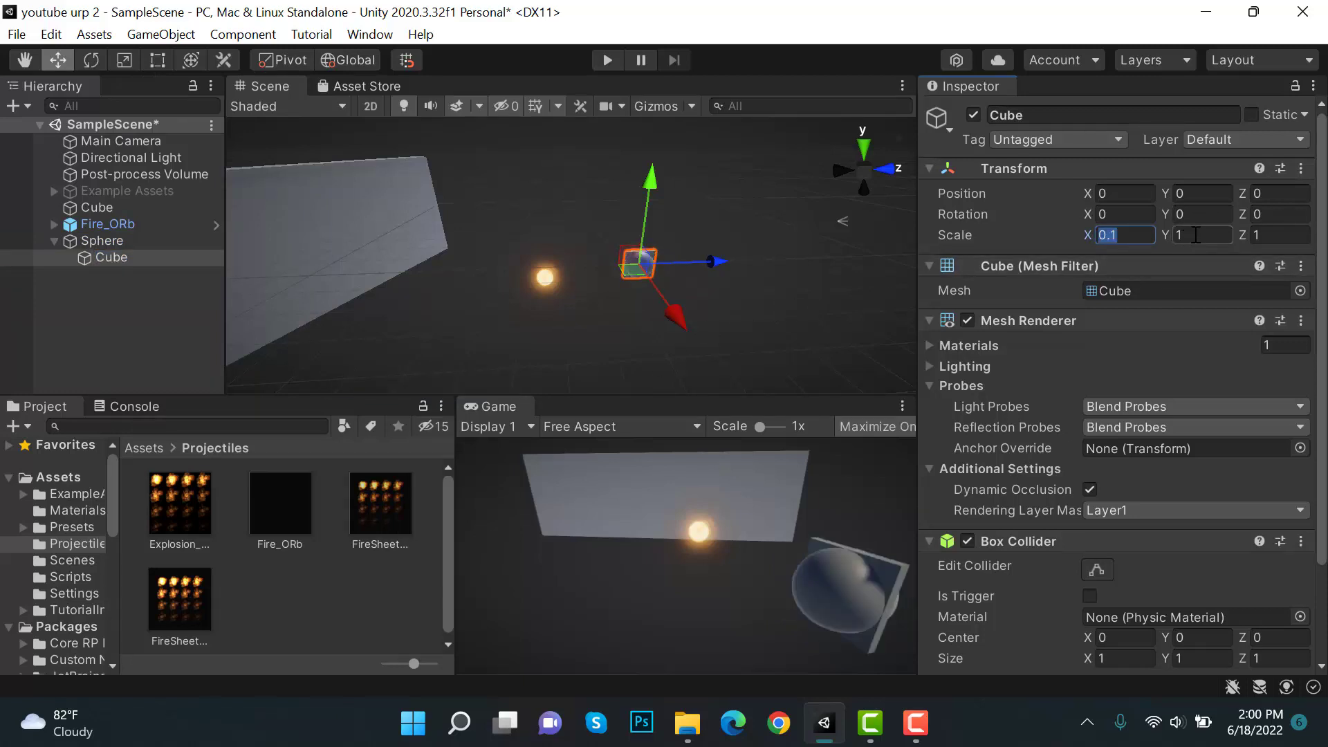
left_click(1196, 236)
type("0.1")
left_click(1252, 236)
type("0.1")
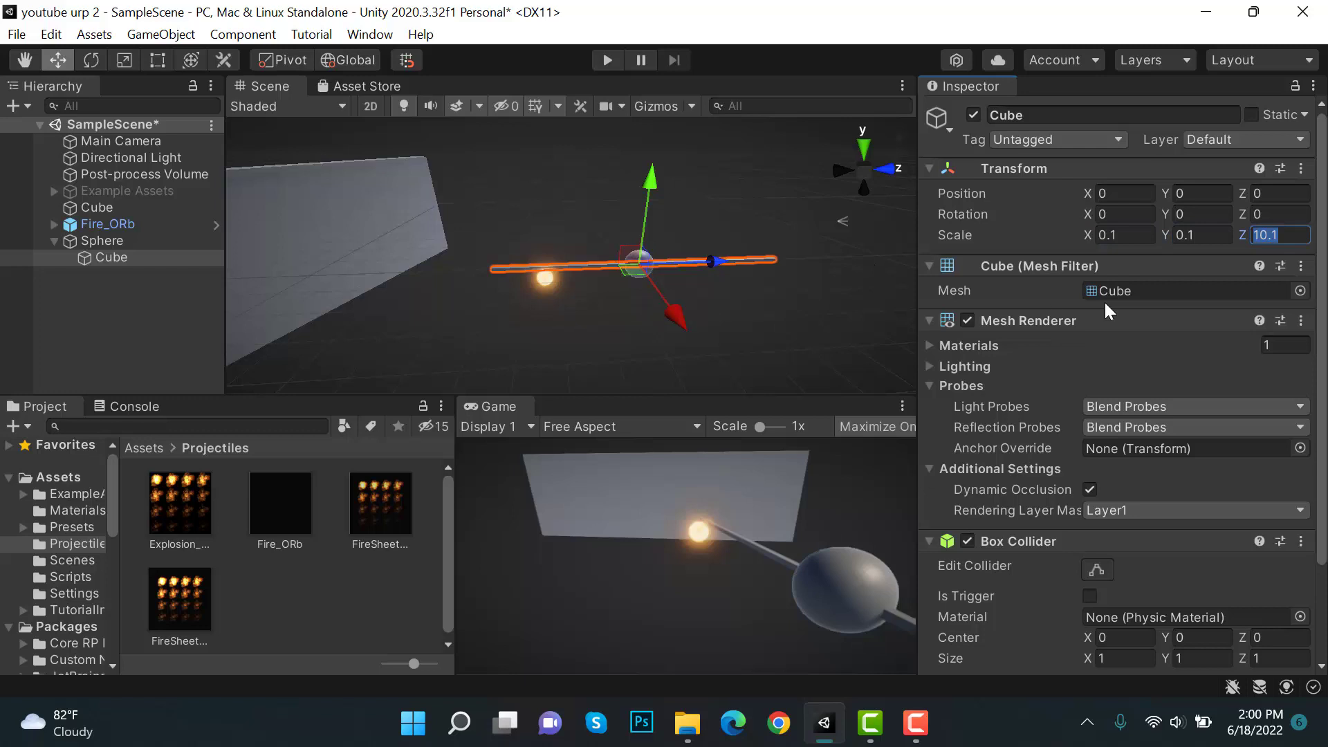
Step: Set the child Cube's Z scale to 0.53 and move it along Z to -0.53 so it protrudes from the Sphere
type("0.1")
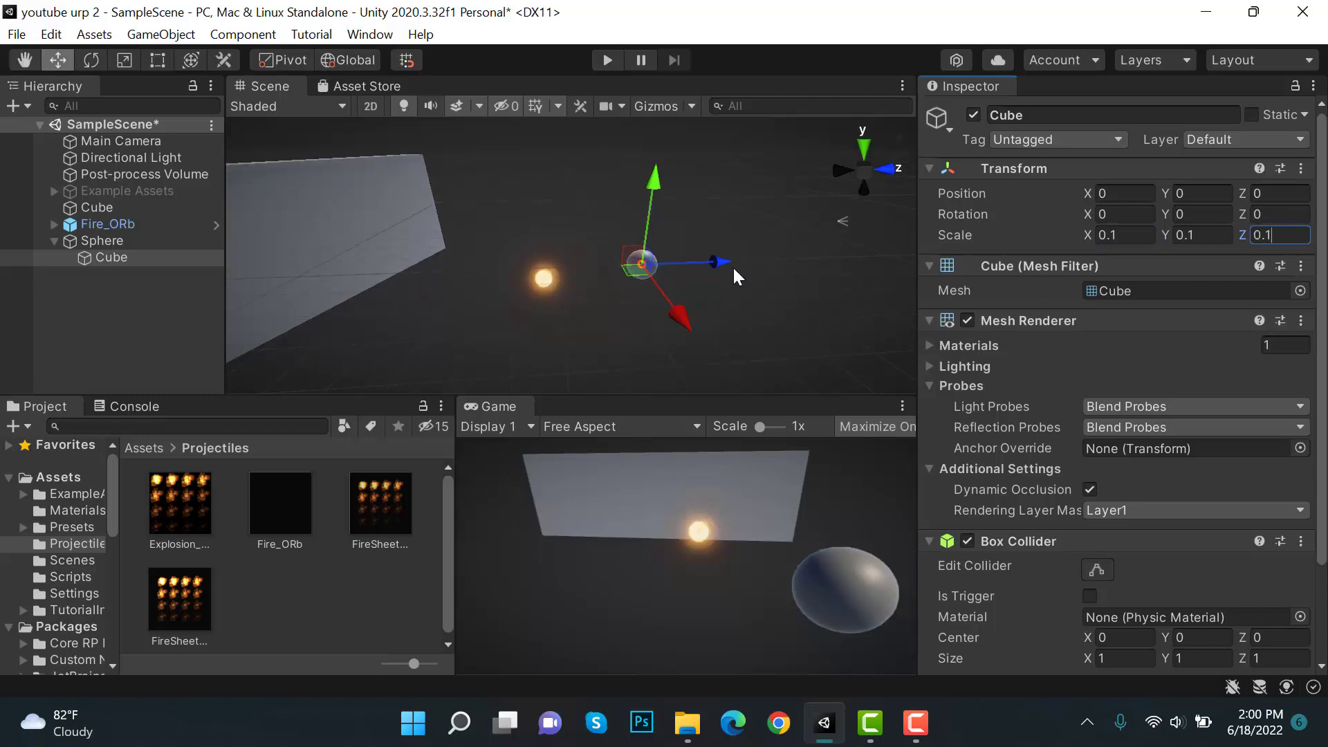
left_click_drag(727, 263, 711, 276)
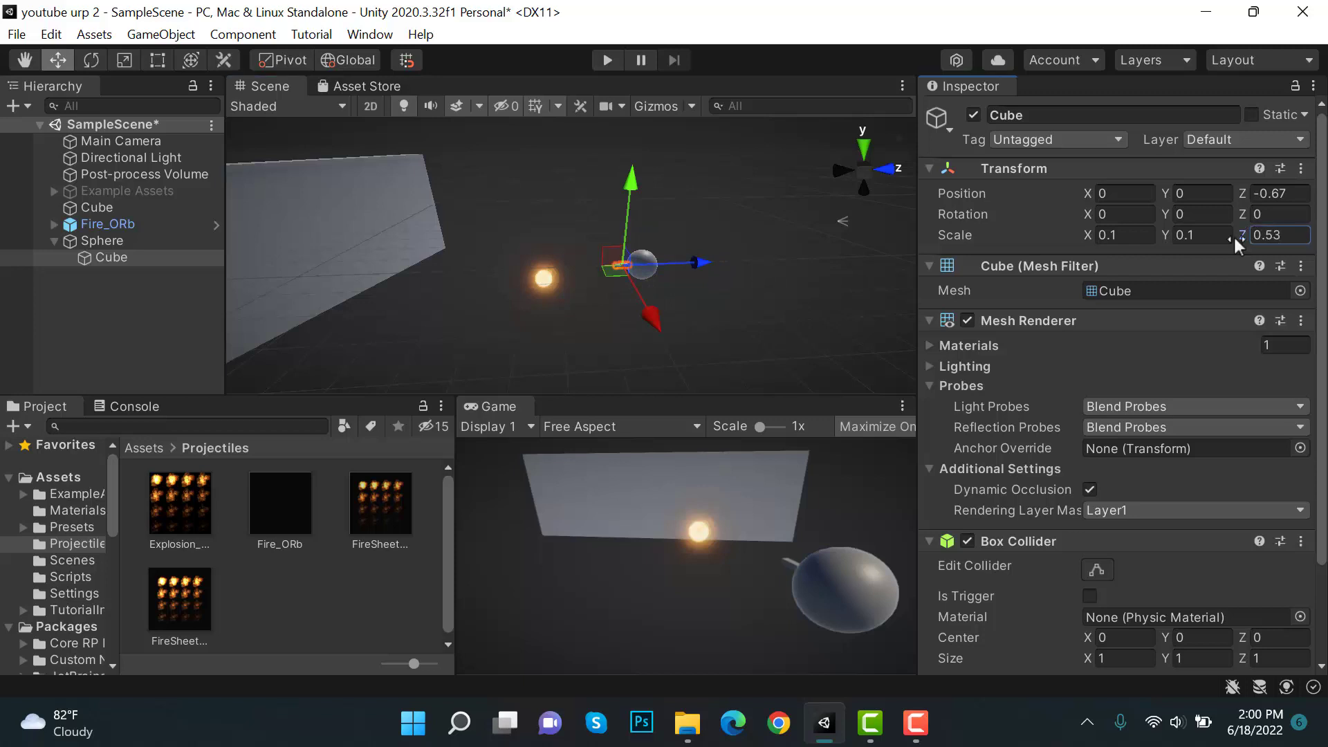
left_click_drag(708, 265, 714, 267)
Step: Create an empty child object under the Sphere's Cube and name it ShootingPoint
left_click(142, 246)
left_click(139, 257)
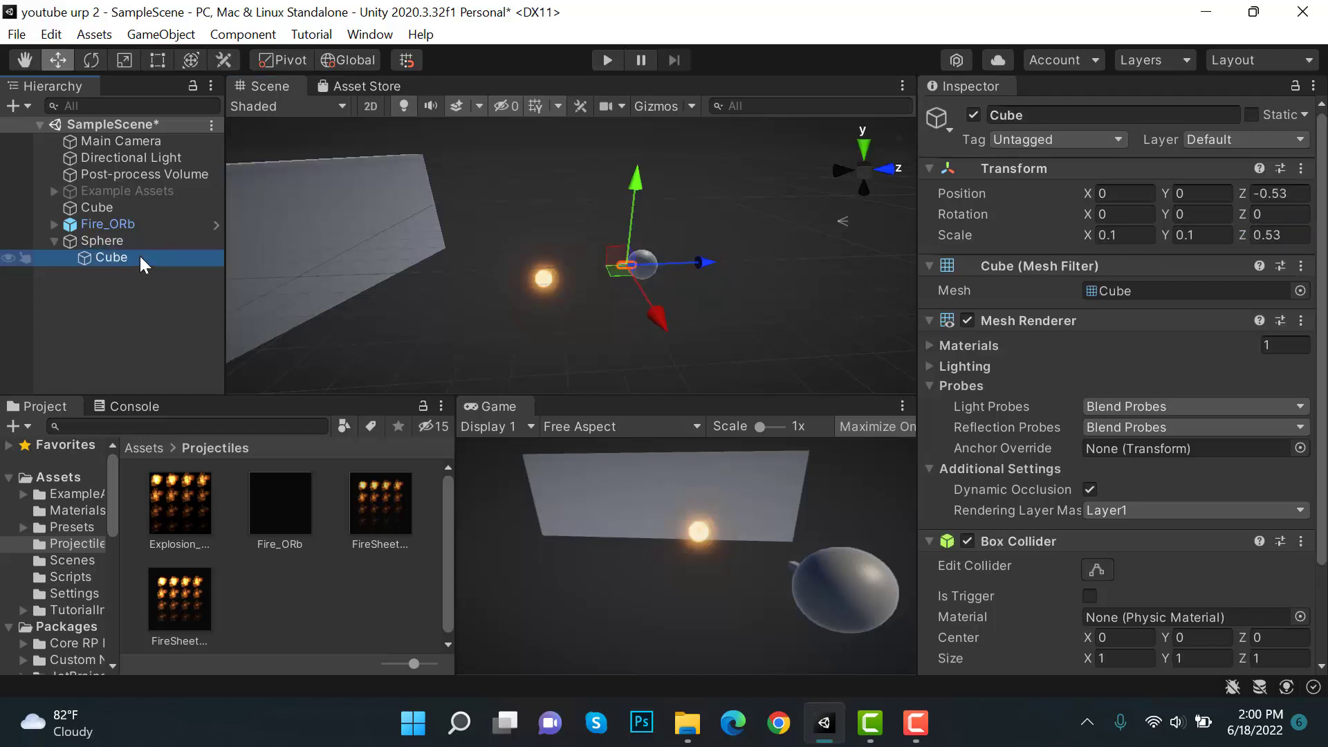
right_click(139, 257)
left_click(288, 312)
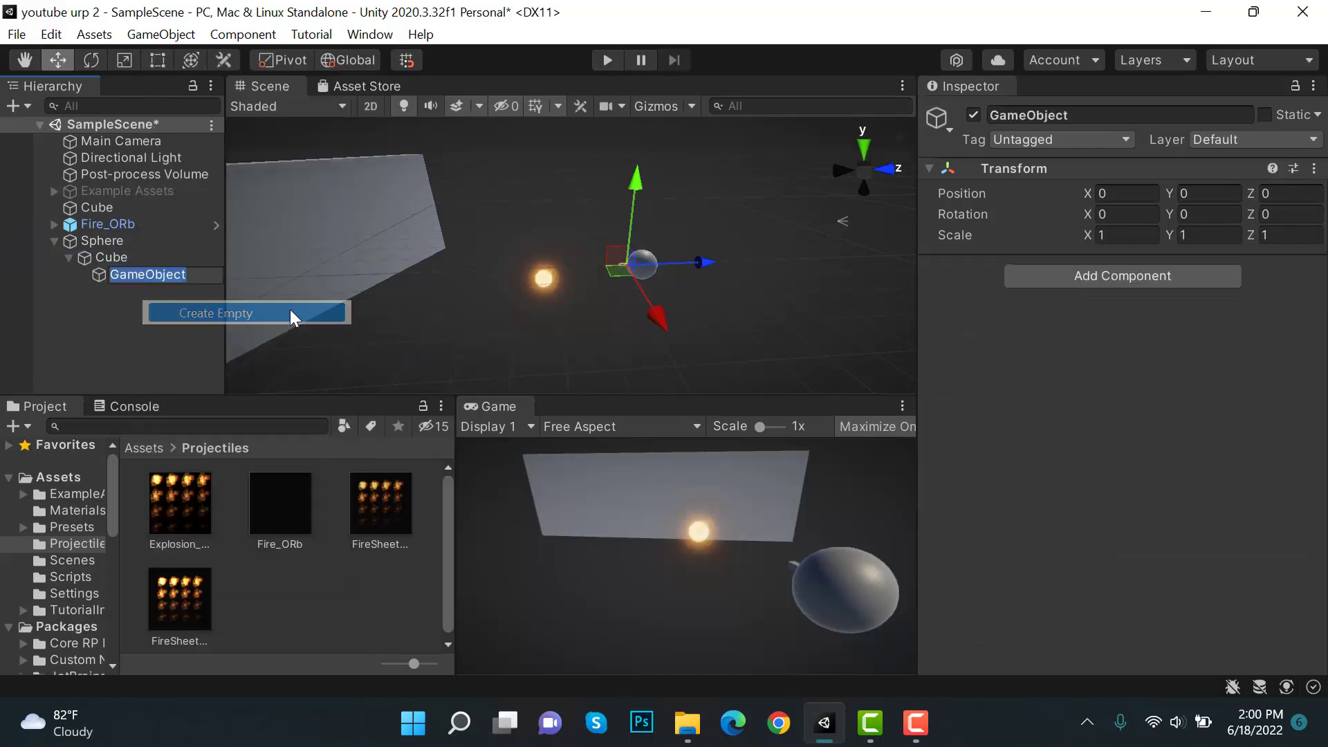
left_click(1098, 115)
type("ShootingPoint")
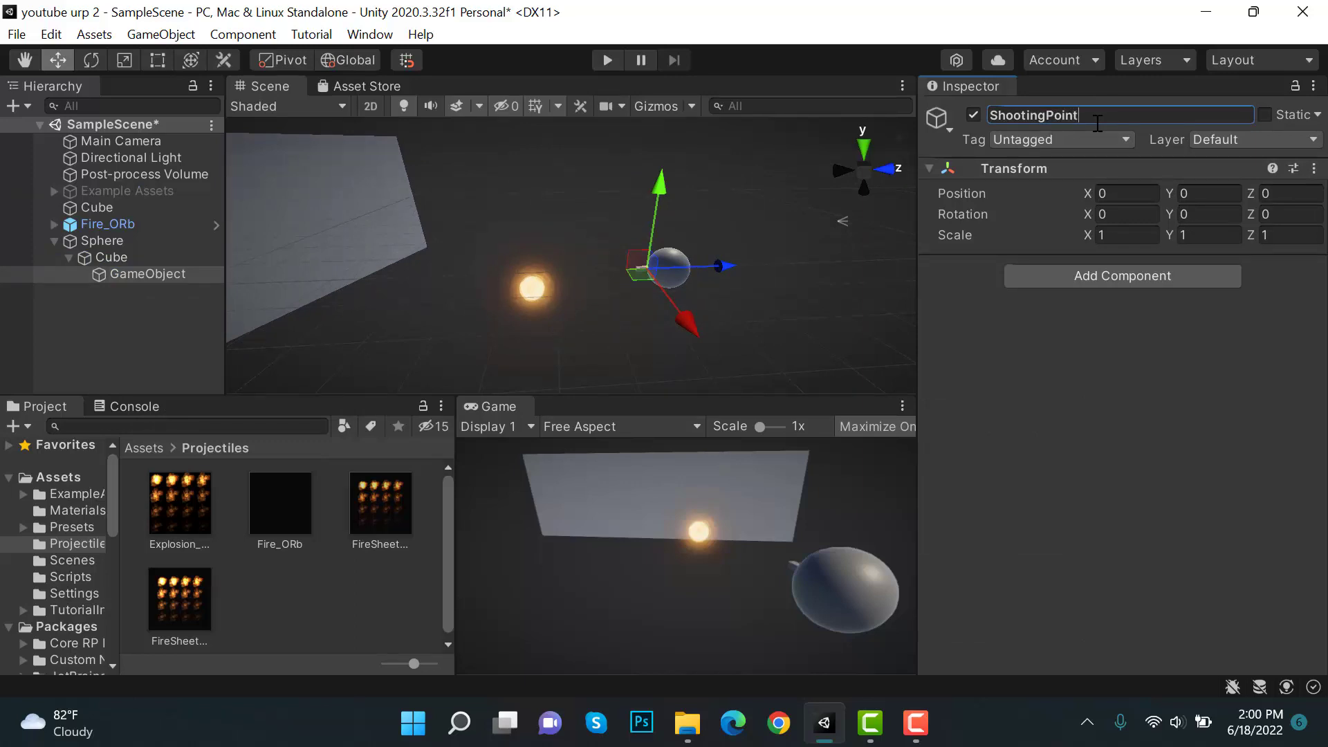
Step: Move ShootingPoint along Z to -0.7, beyond the Cube's free end, and give it the round magenta icon
left_click_drag(699, 239, 799, 291, "alt")
key("f")
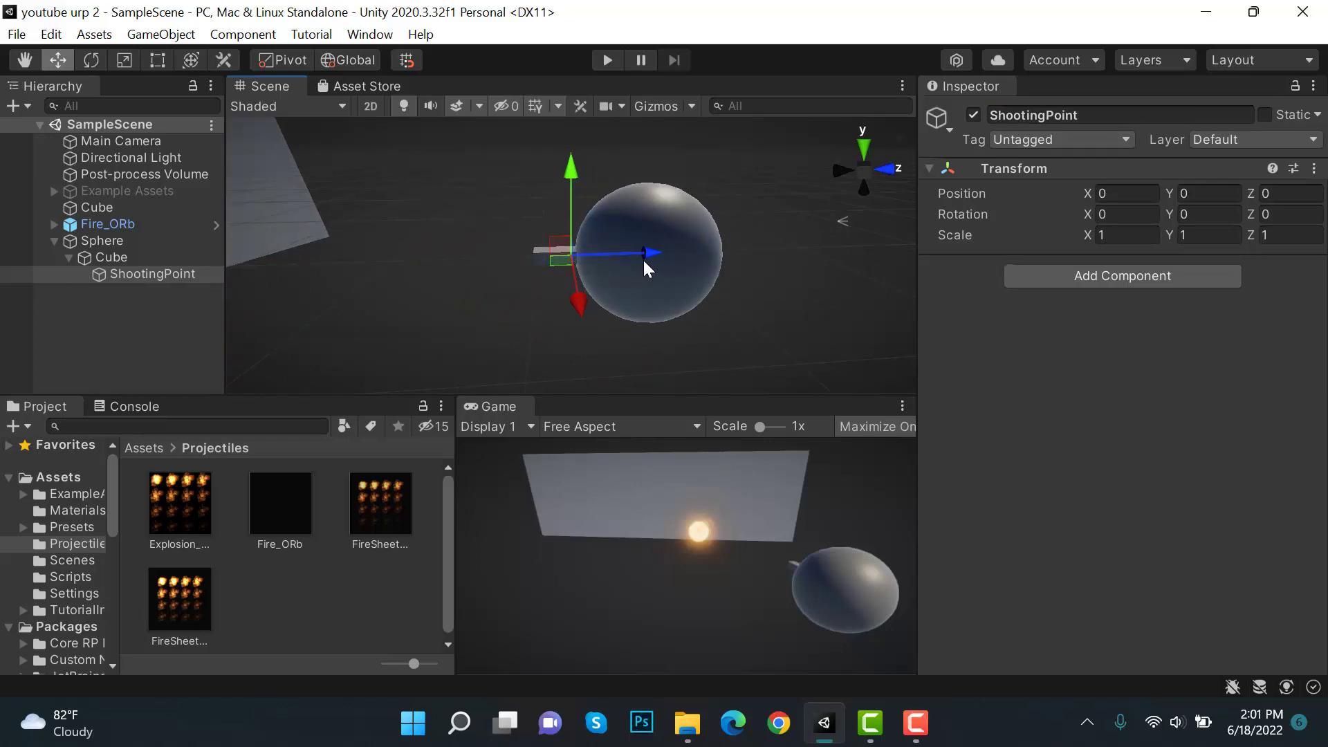
left_click_drag(646, 257, 592, 260)
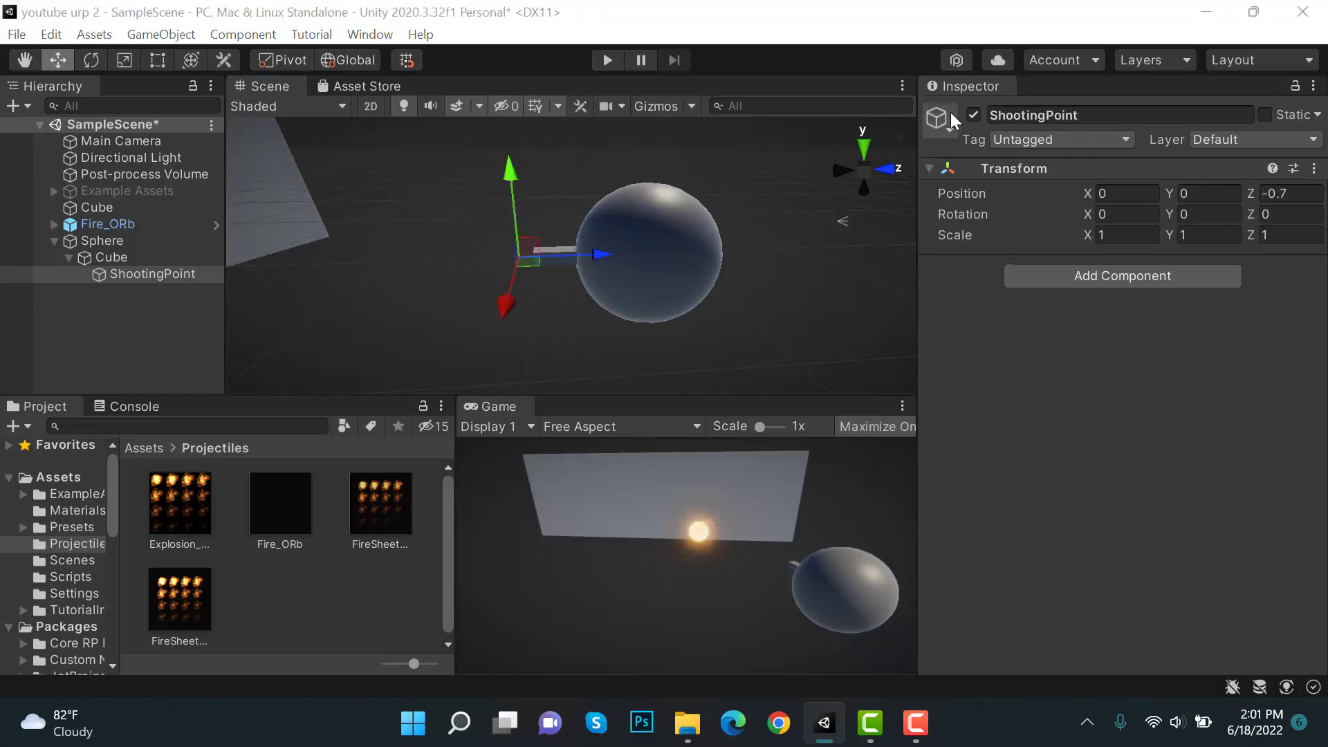
left_click(940, 119)
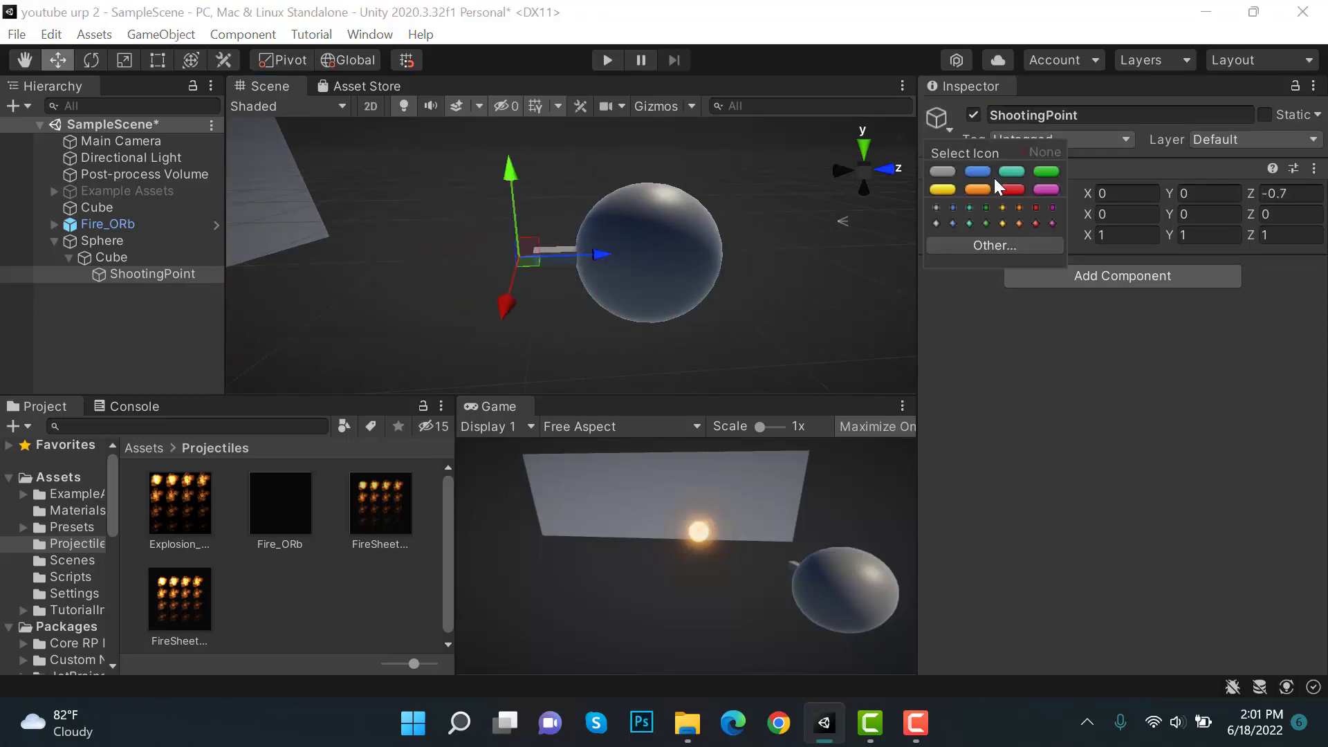
left_click(1051, 209)
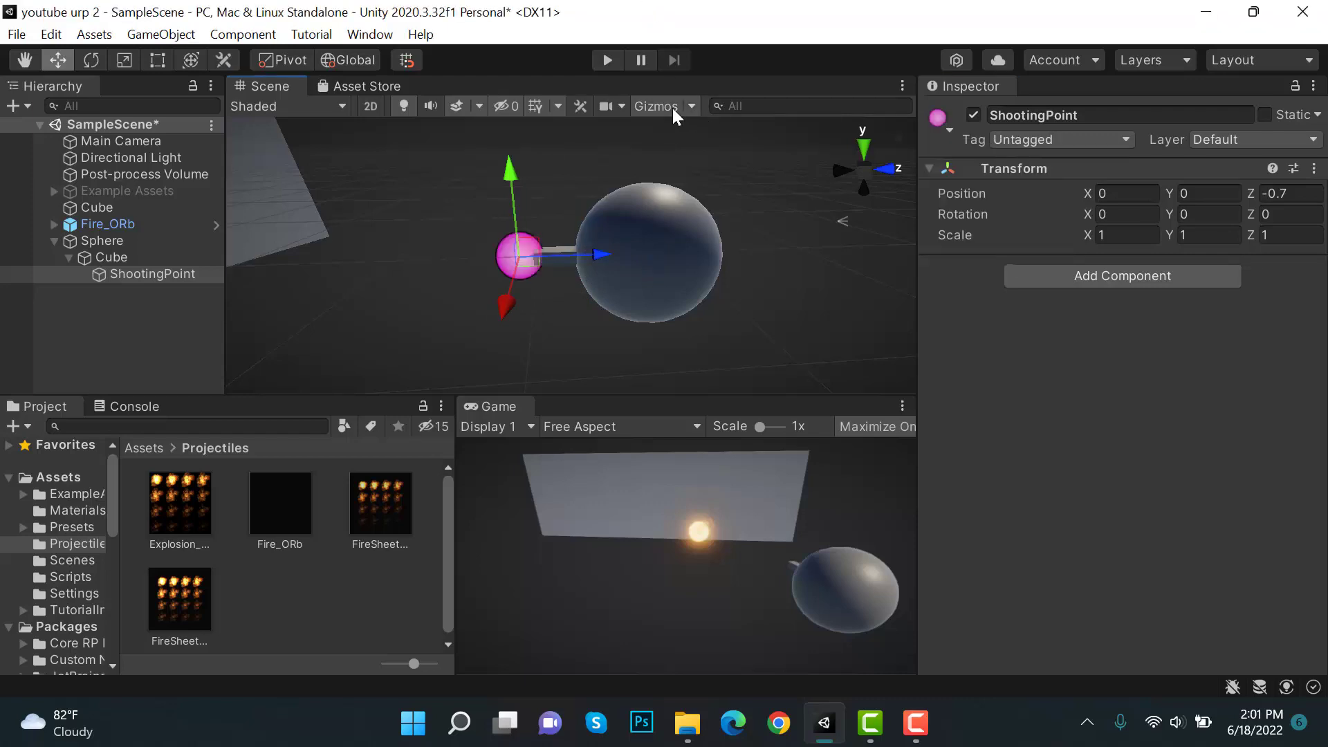
right_click_drag(454, 281, 571, 235)
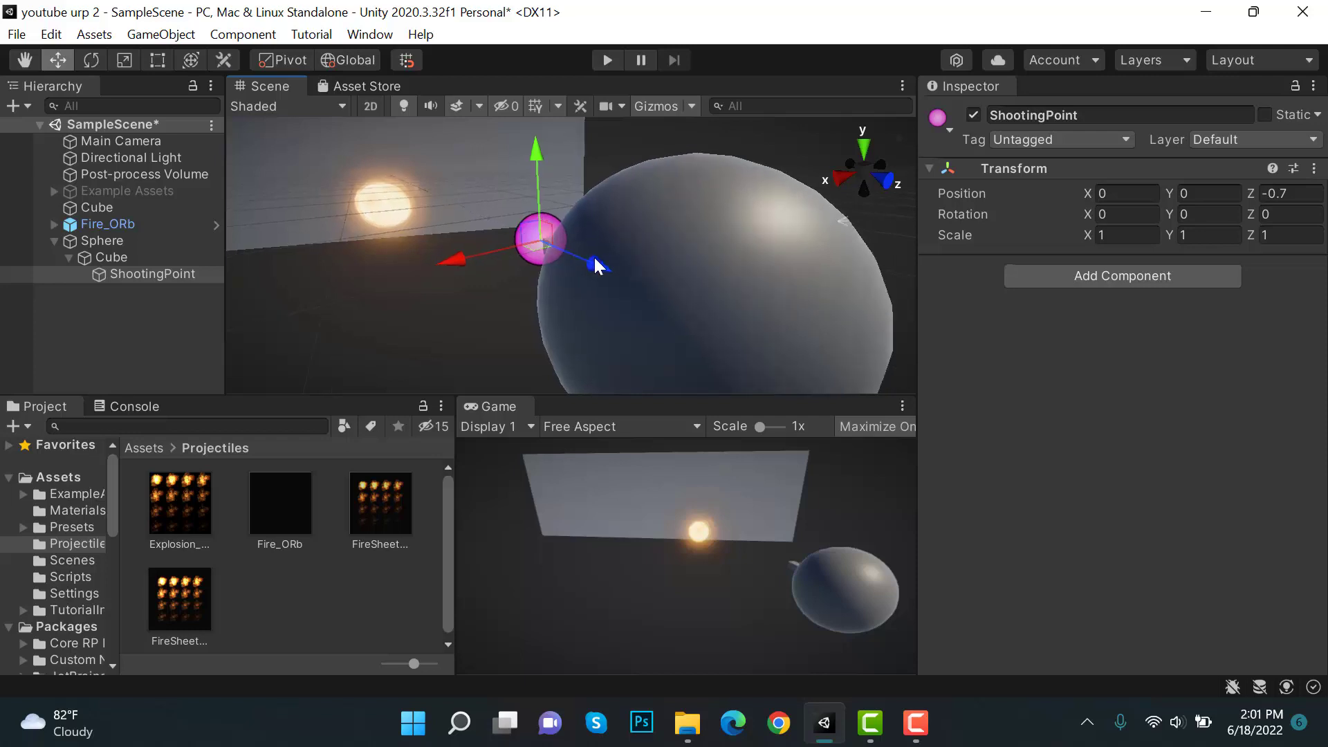
scroll(597, 260, "down", 5)
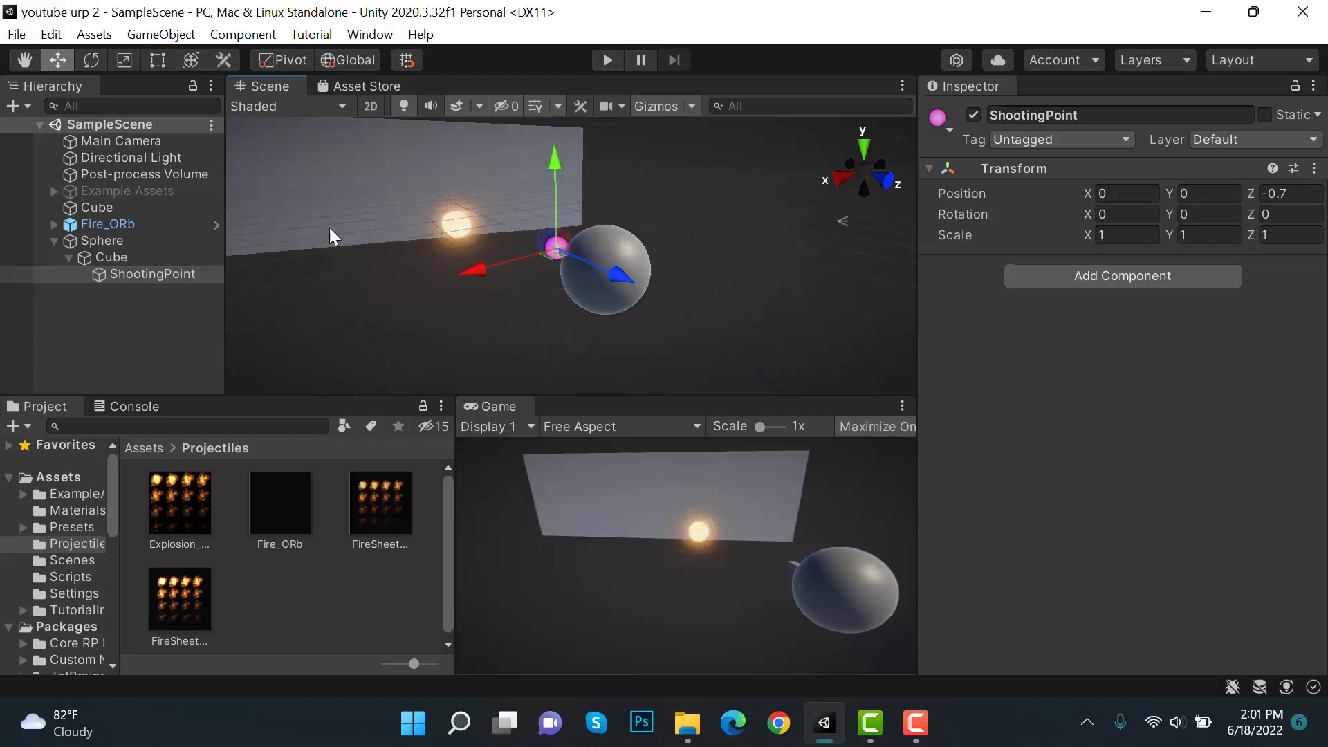
Step: Deactivate the Fire_ORb object in the scene and select ShootingPoint again
left_click(169, 226)
left_click(973, 115)
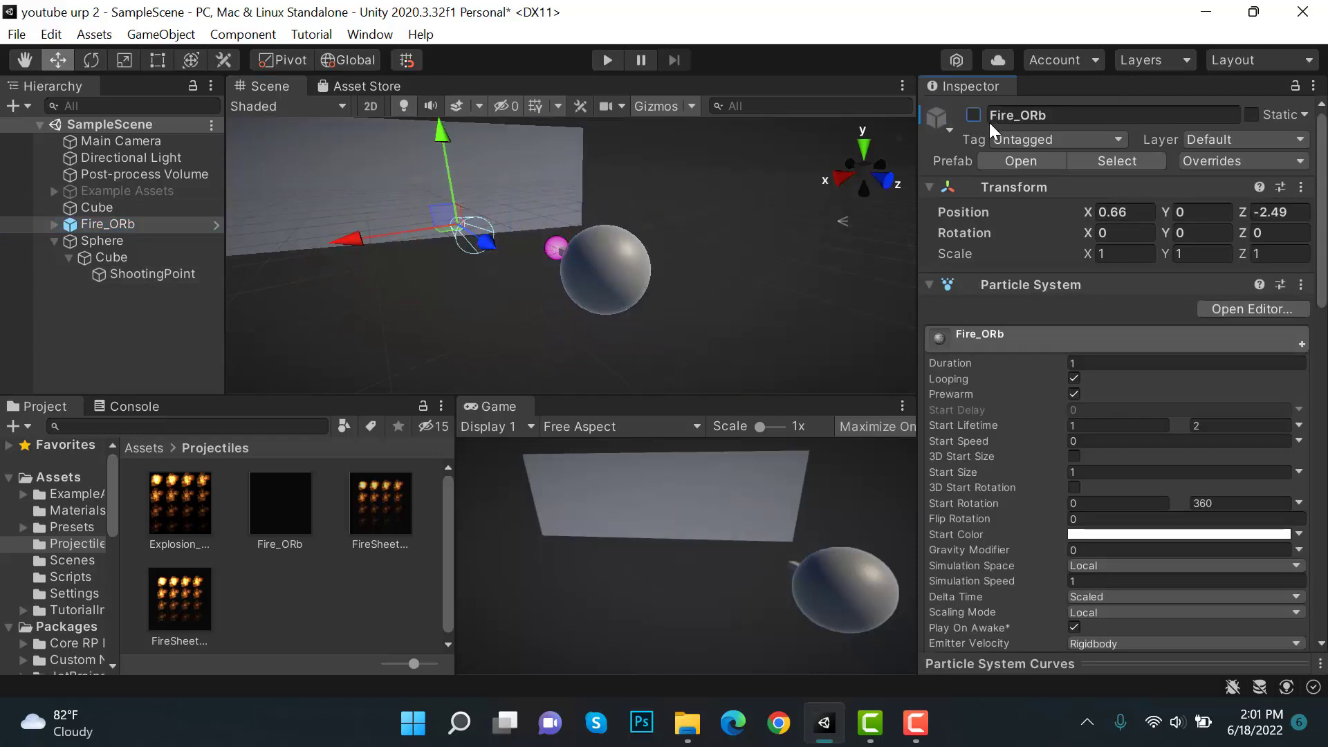
left_click(54, 241)
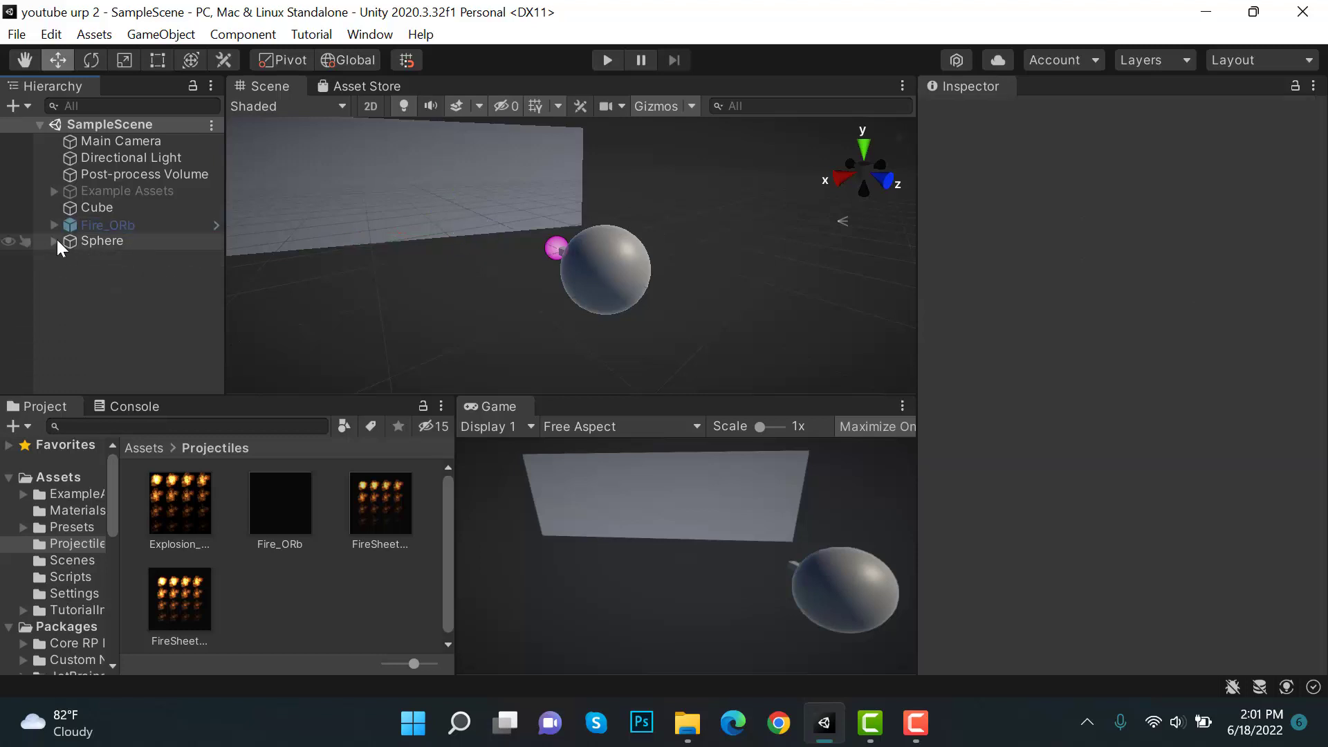
left_click(55, 241)
left_click(151, 273)
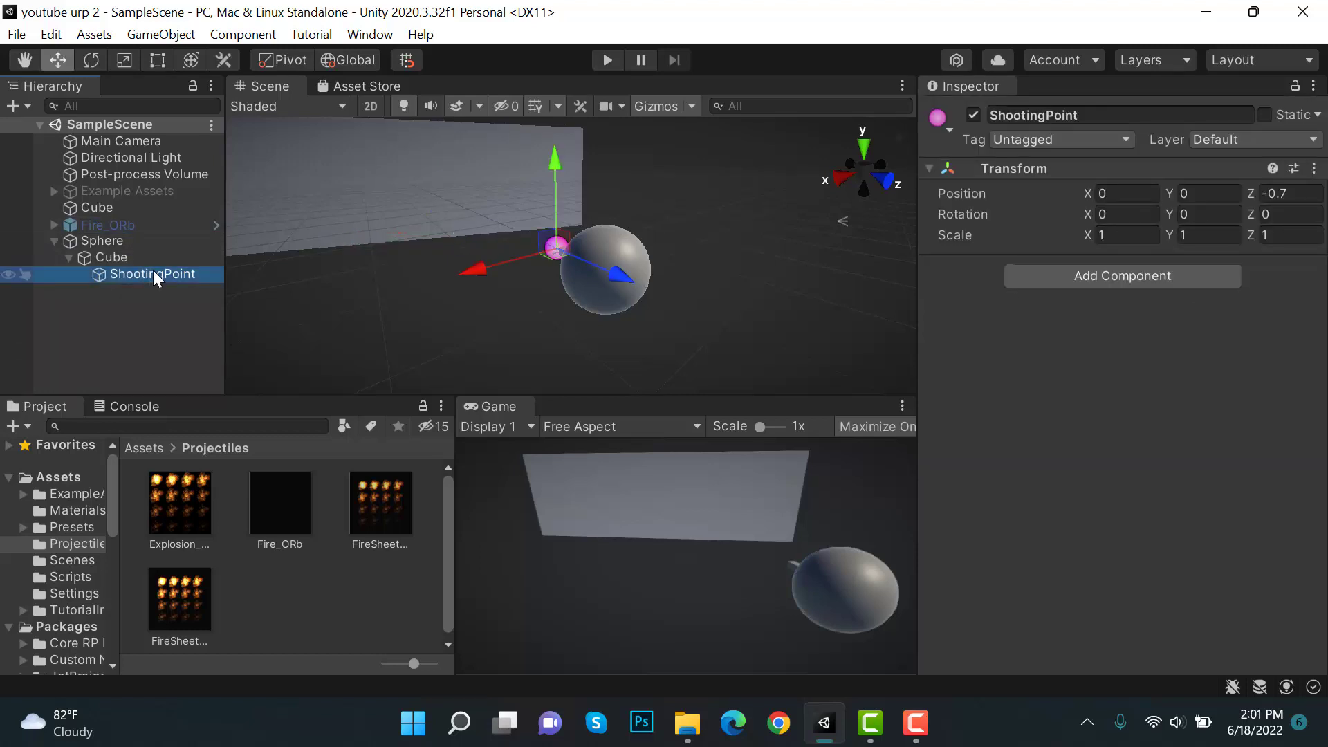
Step: Create a C# script named PlayerScript in the Projectiles folder
right_click(330, 583)
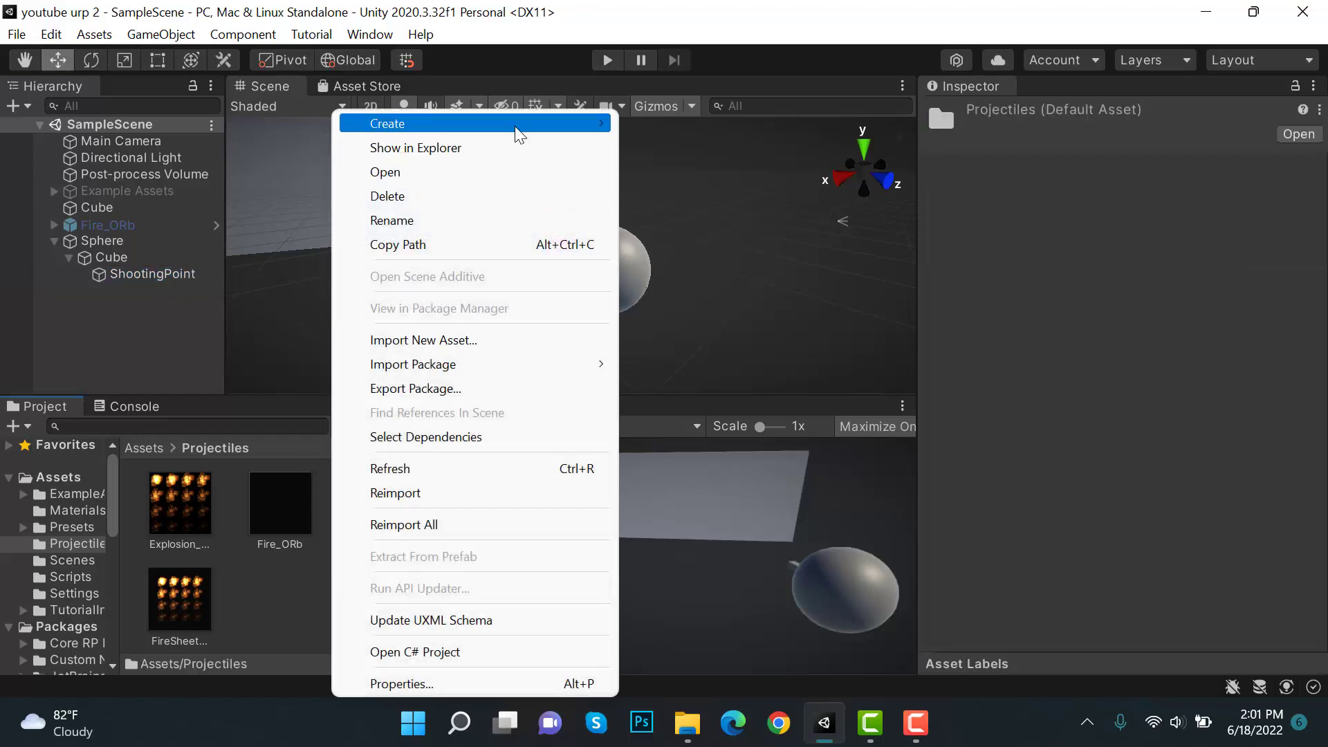
mouse_move(519, 124)
left_click(754, 69)
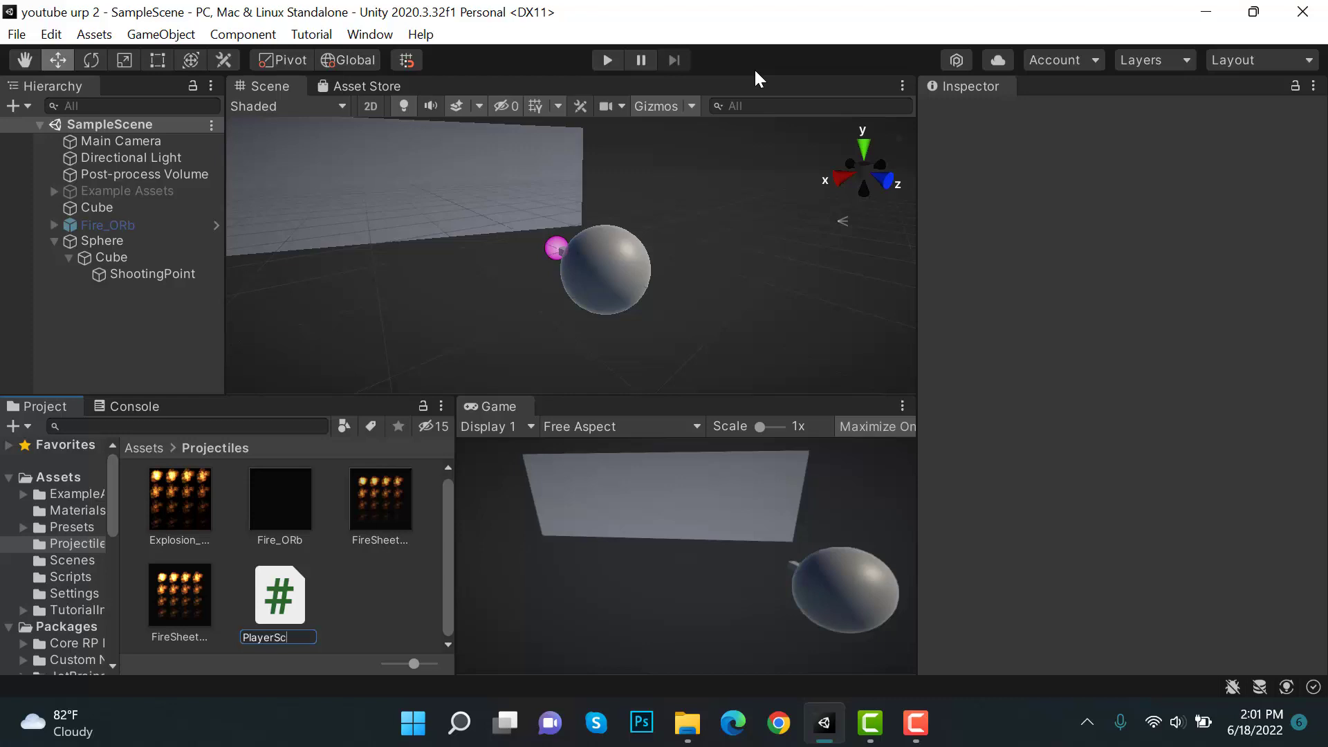
type("PlayerScript")
key("Return")
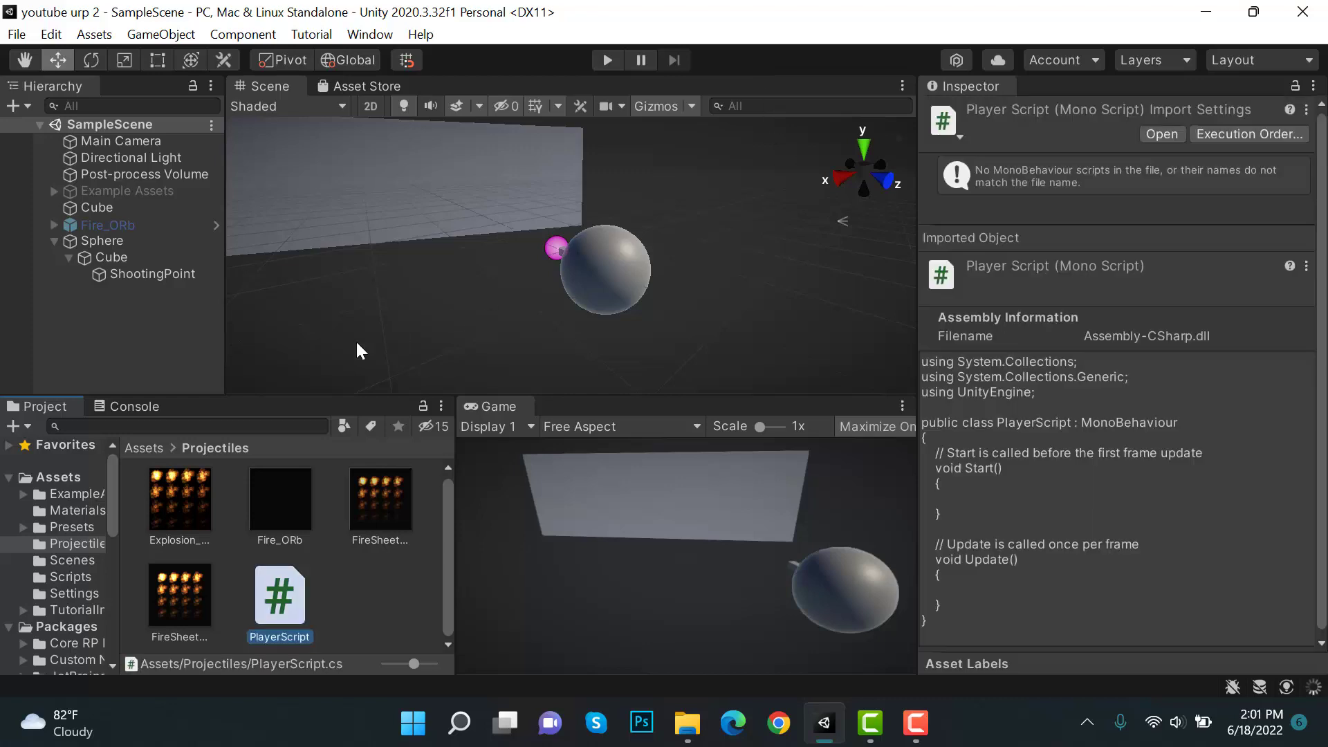
Step: Rename the Sphere object as Player
left_click(187, 256)
left_click(188, 242)
left_click(1118, 116)
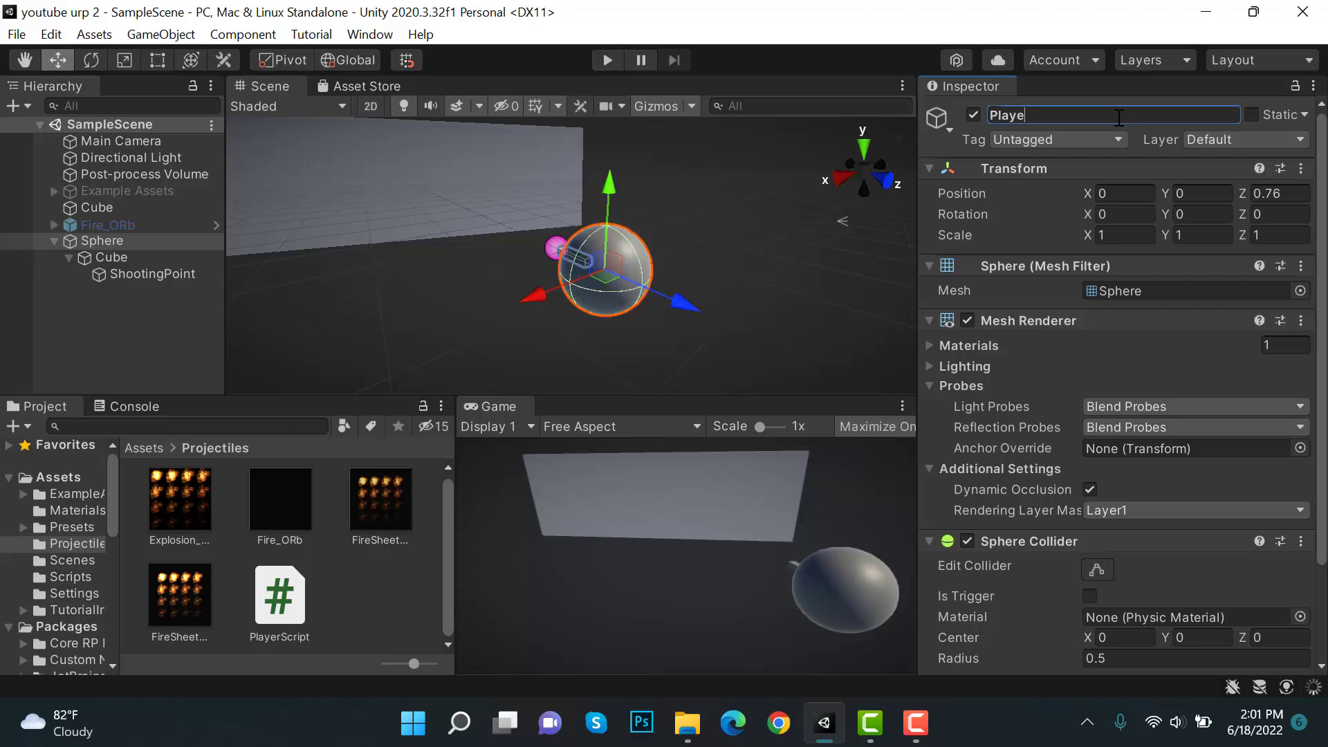
type("Player")
key("Return")
Step: Attach PlayerScript to the Player object and open the script in Visual Studio
left_click(174, 243)
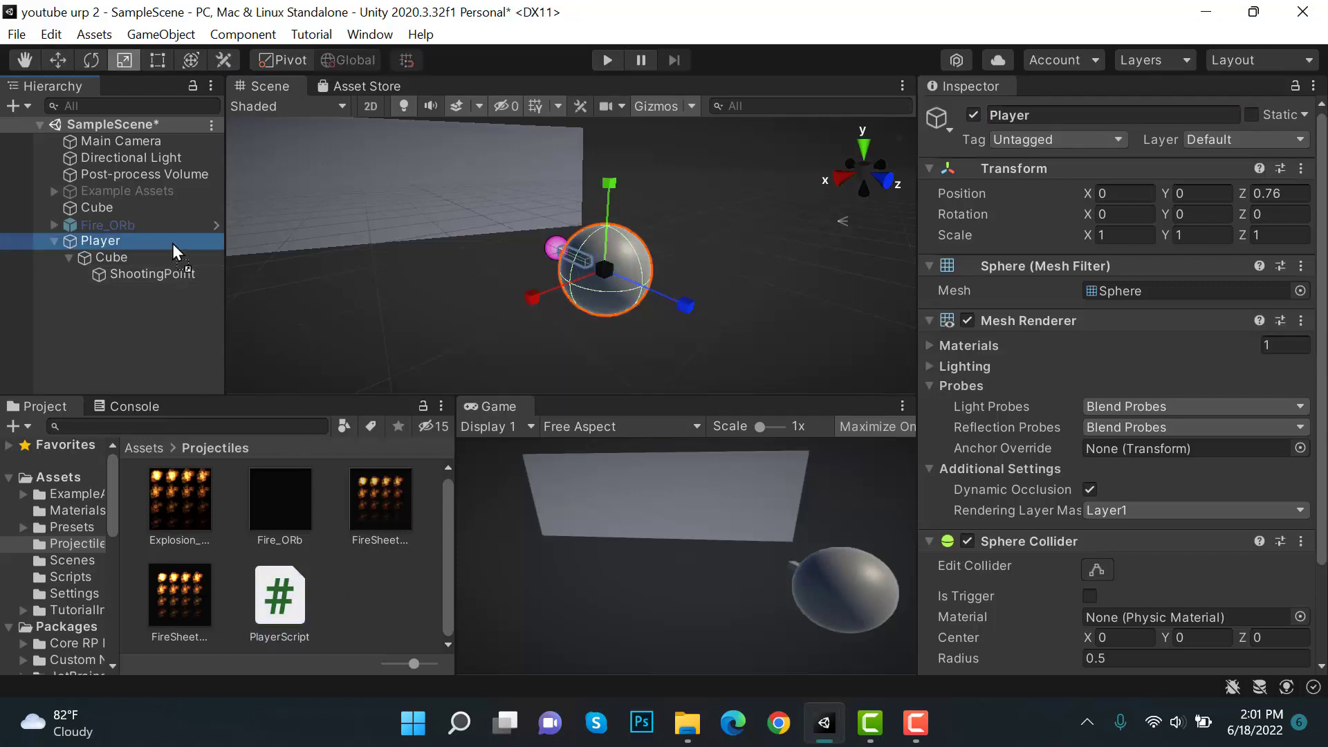
left_click_drag(175, 251, 175, 246)
scroll(1135, 484, "down", 5)
left_click(1140, 542)
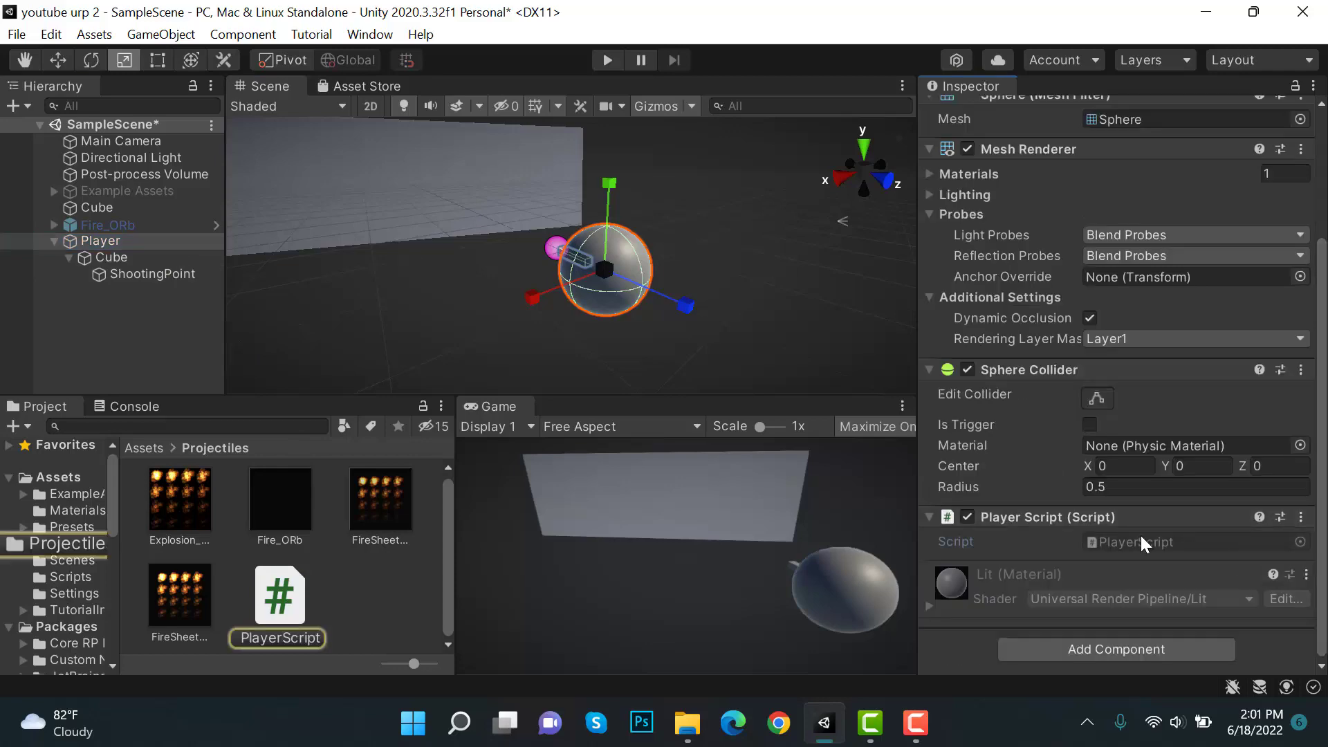
double_click(1140, 543)
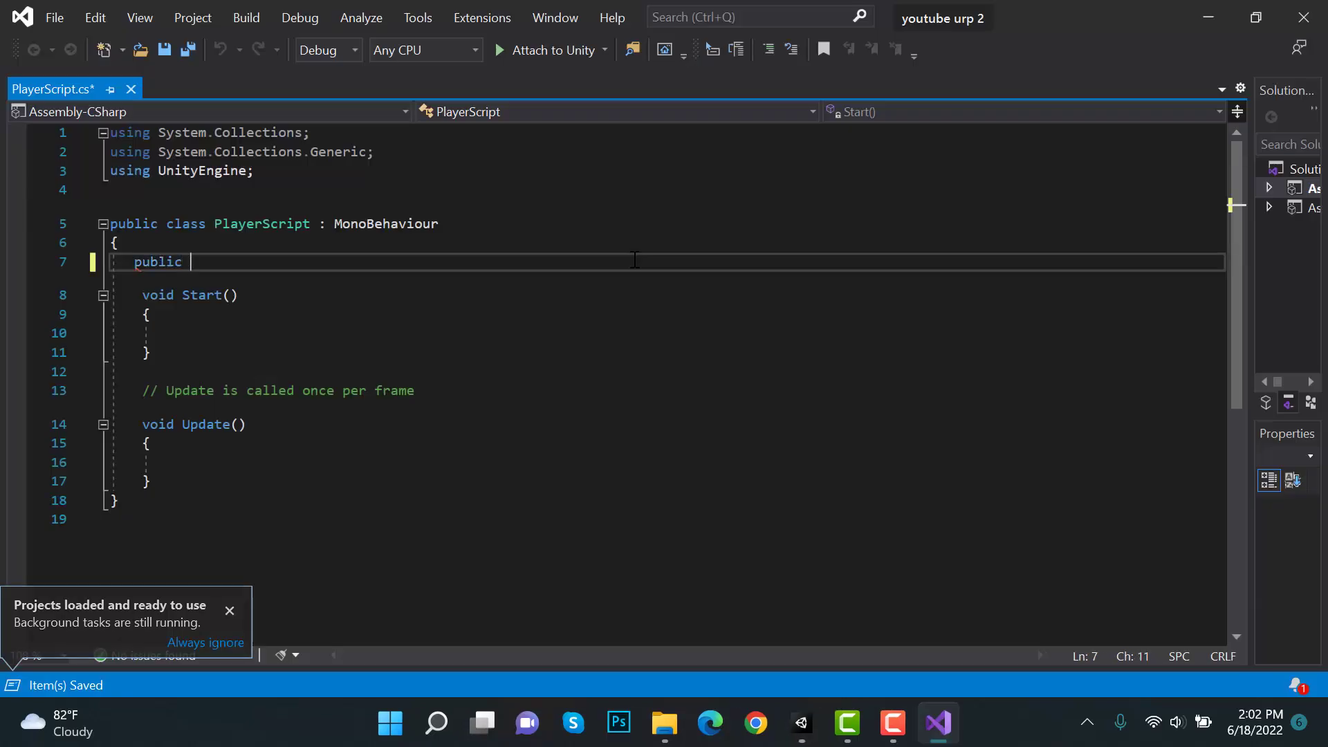
Step: Declare a public Transform variable named shootingPoint at the start of the PlayerScript class and save the script
type("Transfor")
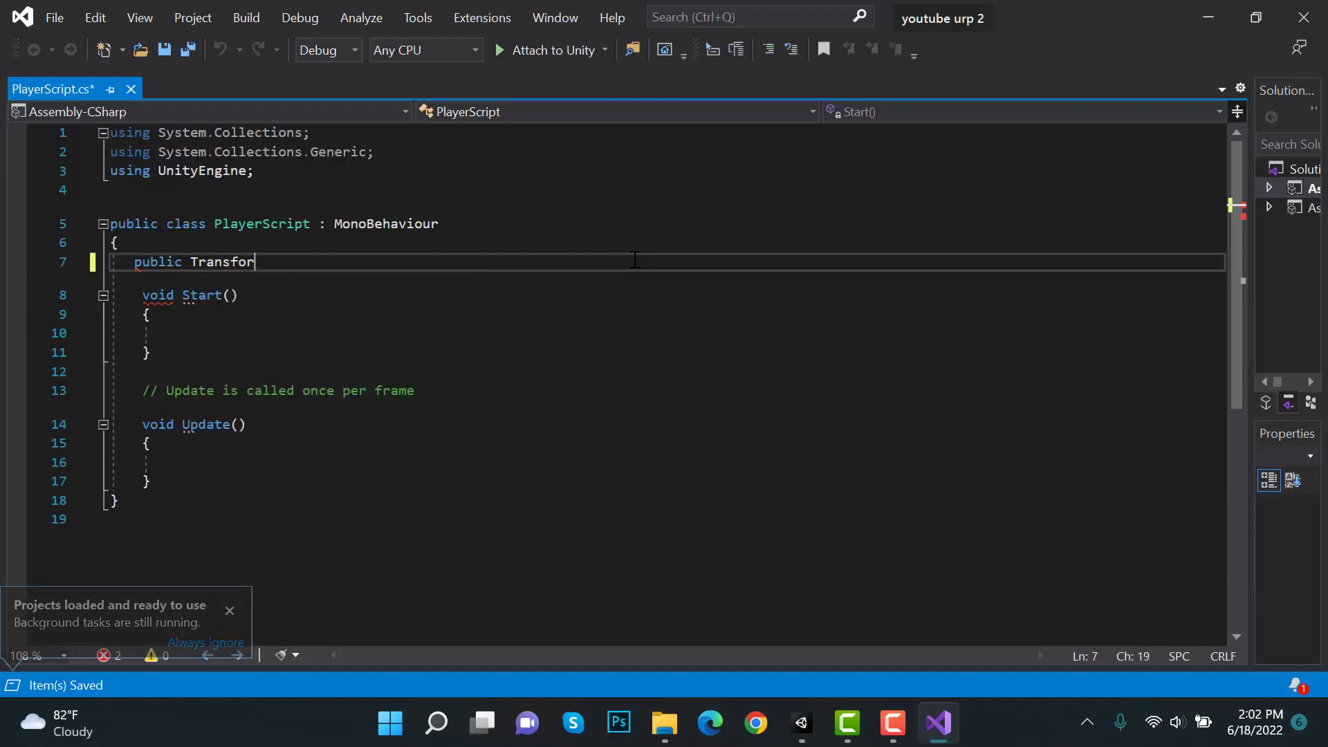
type("m shoor")
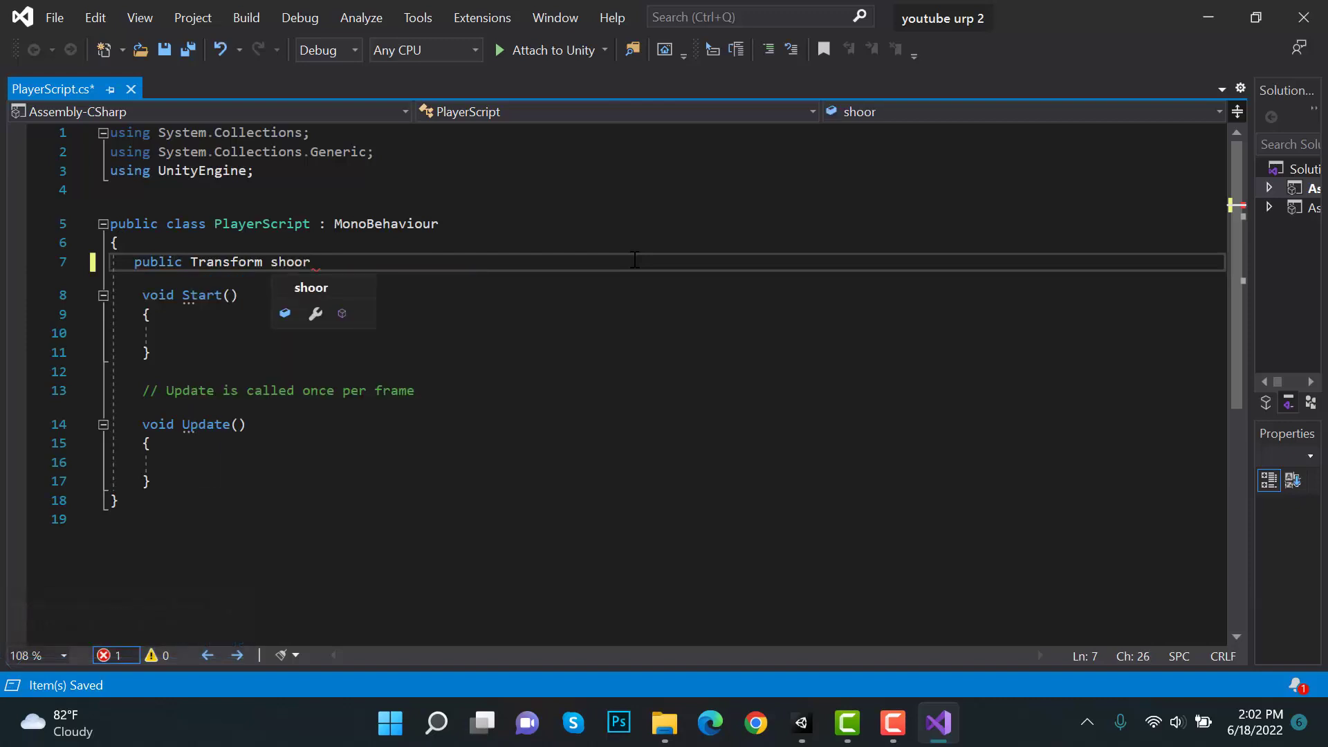
key("BackSpace")
type("ting point;")
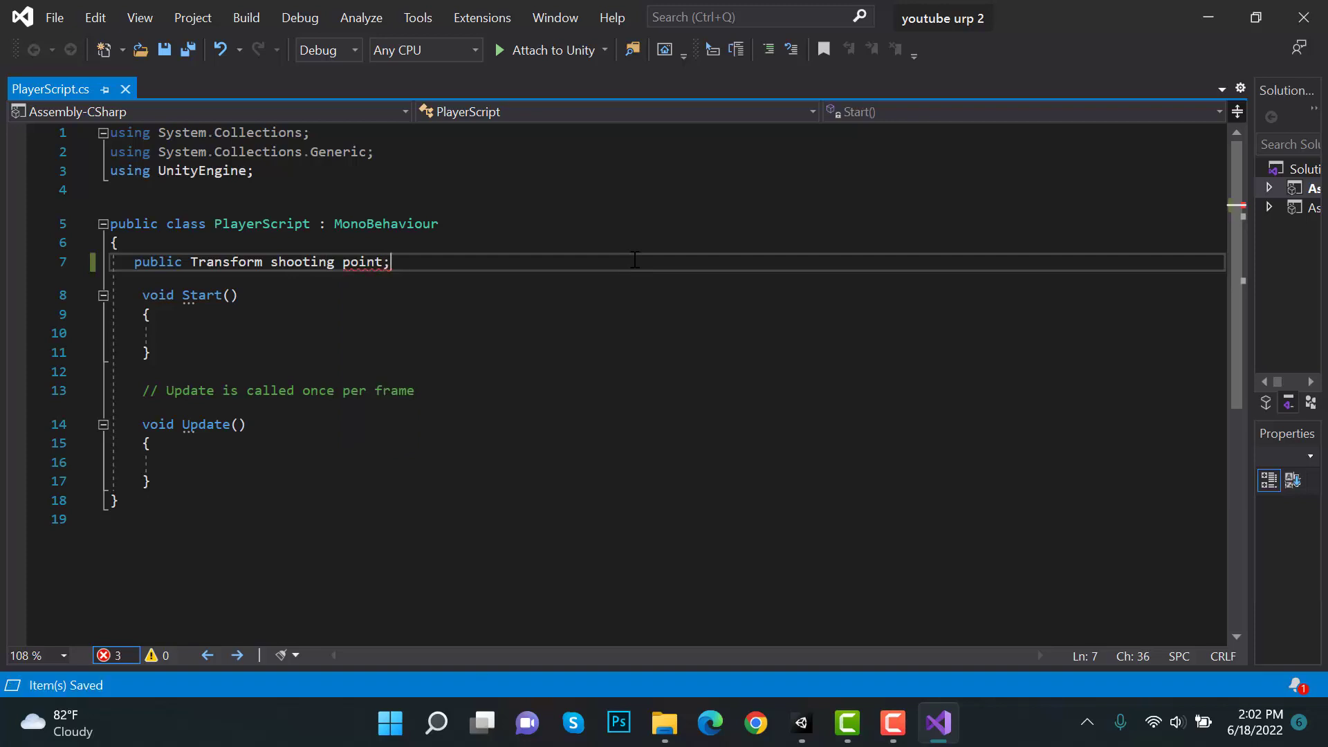
key("BackSpace")
key("BackSpace")
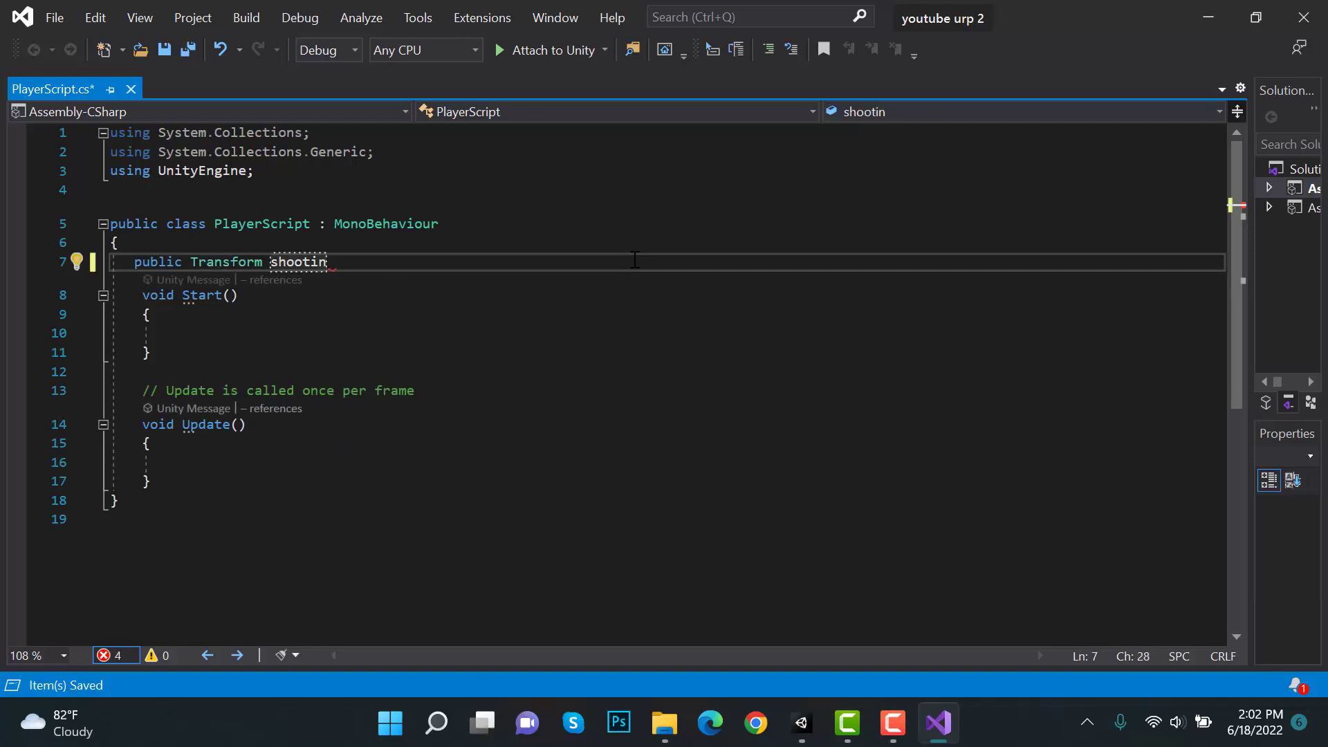
type("gPoint")
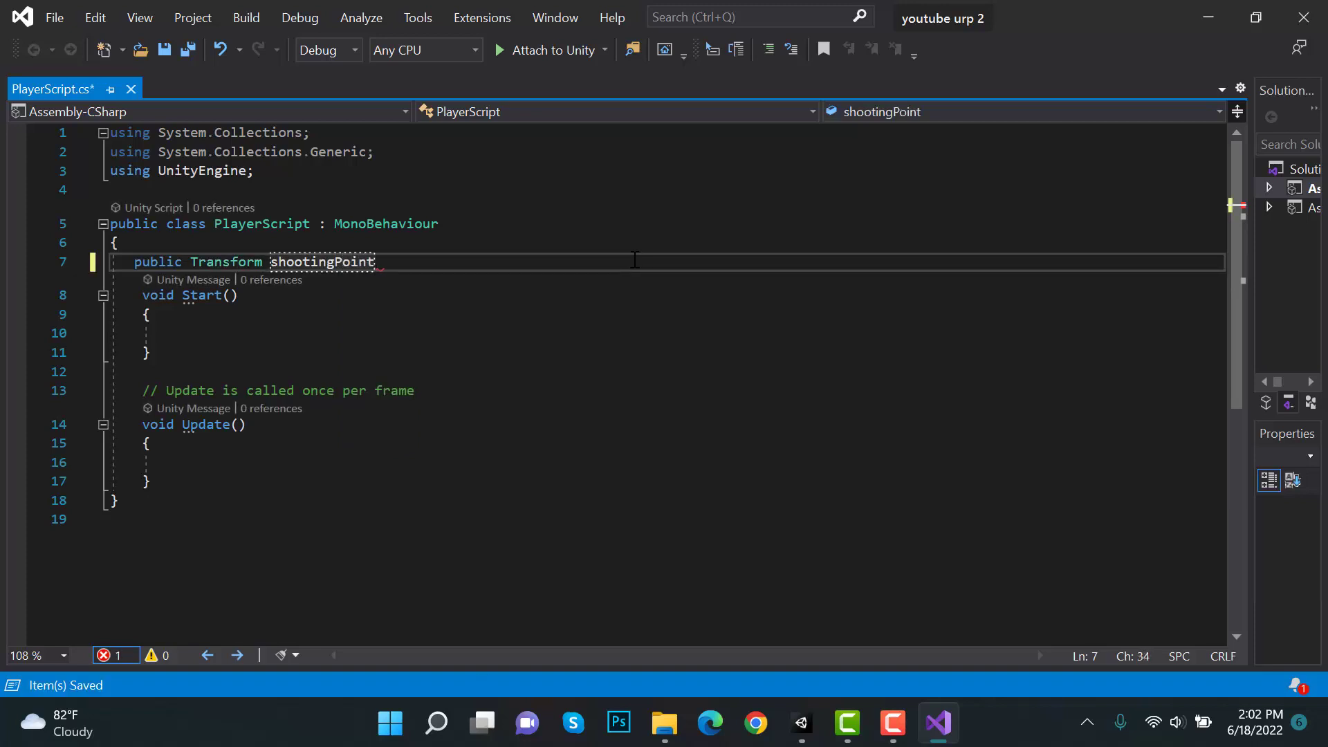
type(";")
key("ctrl+s")
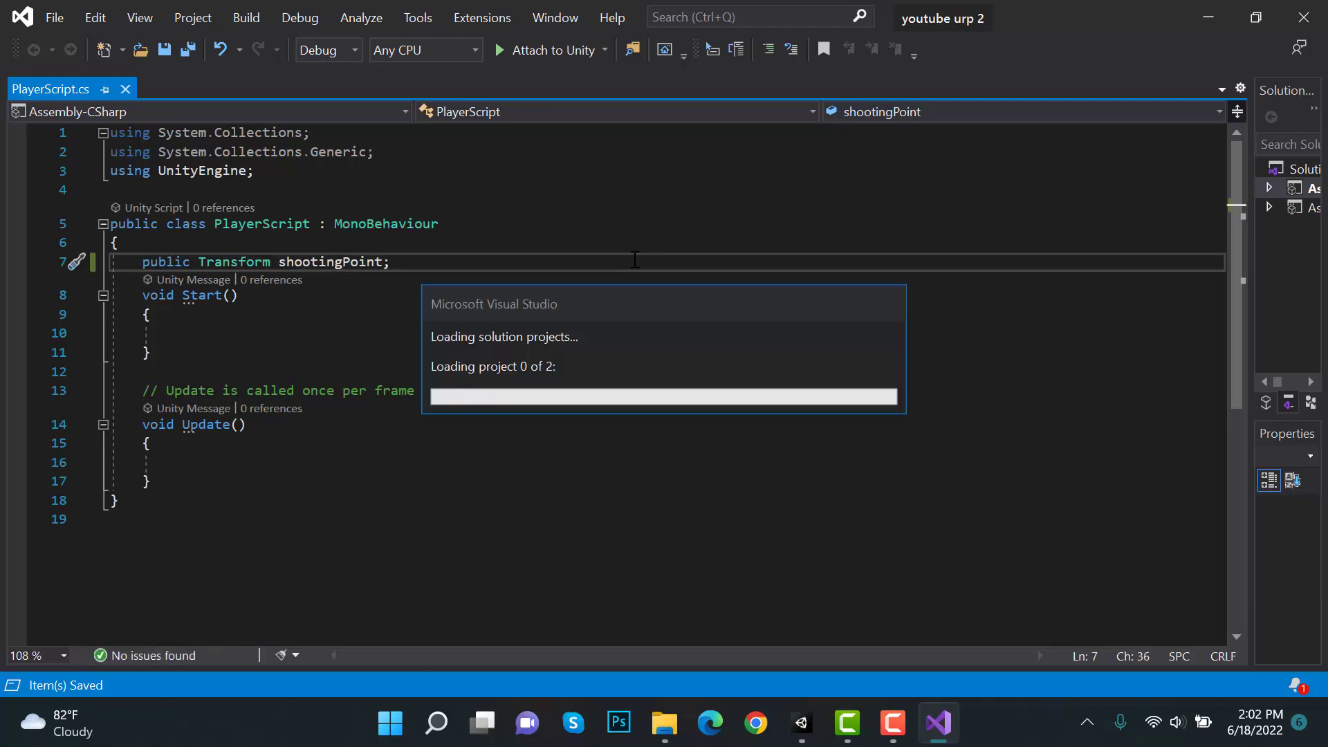
Step: Declare a public GameObject variable named fireBall below shootingPoint
key("Return")
type("public G")
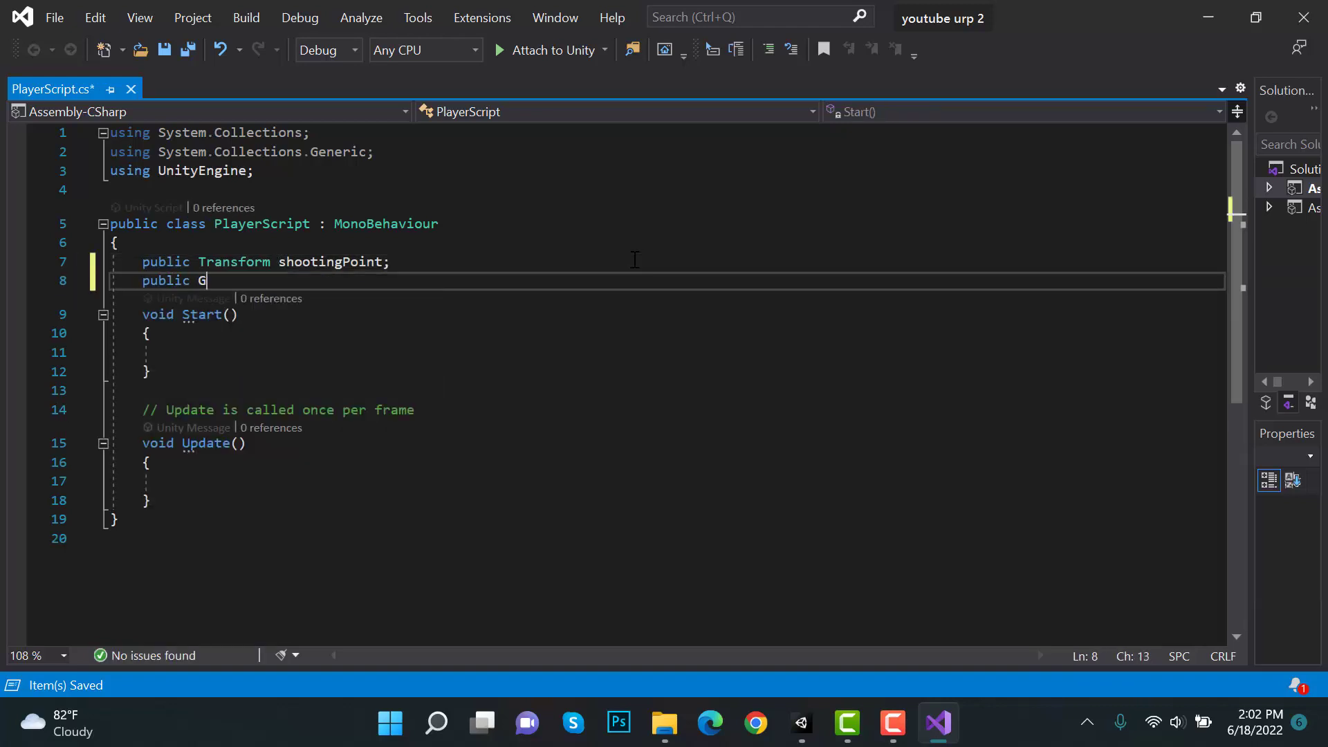
type("ameObject ")
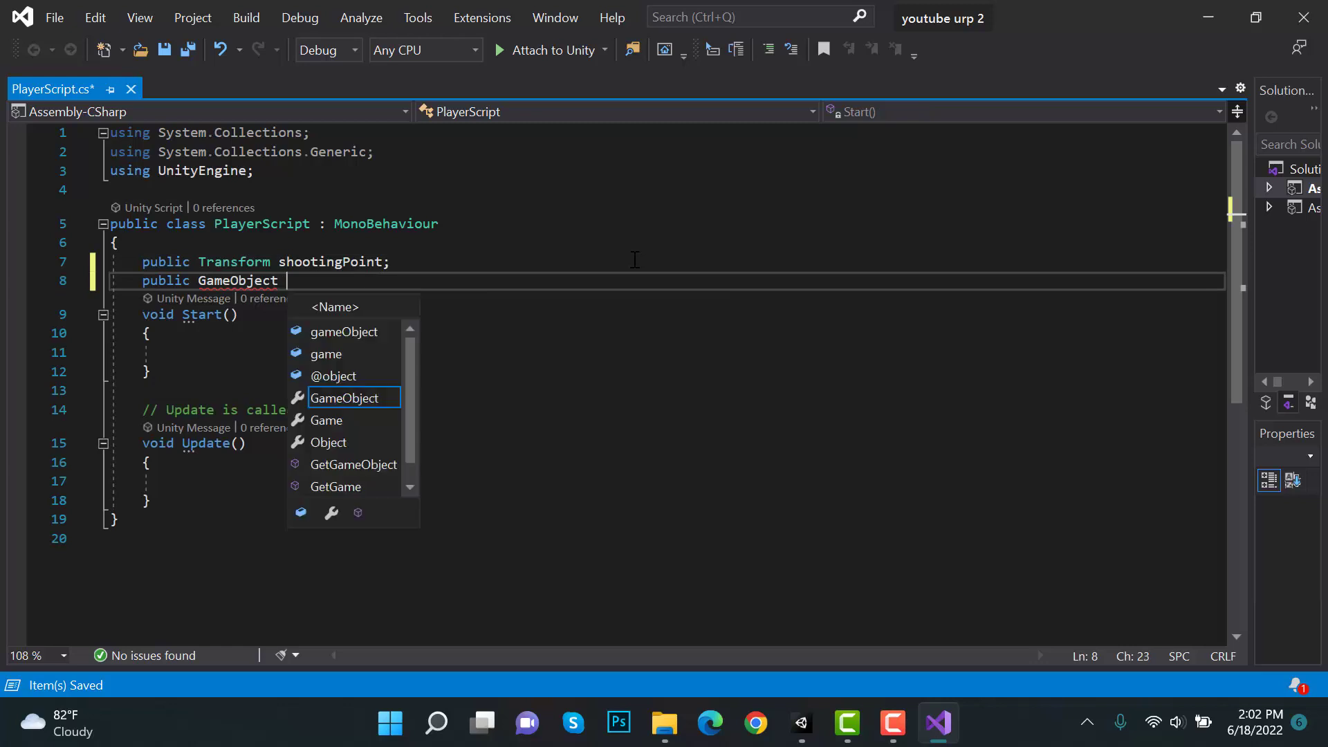
type("fir")
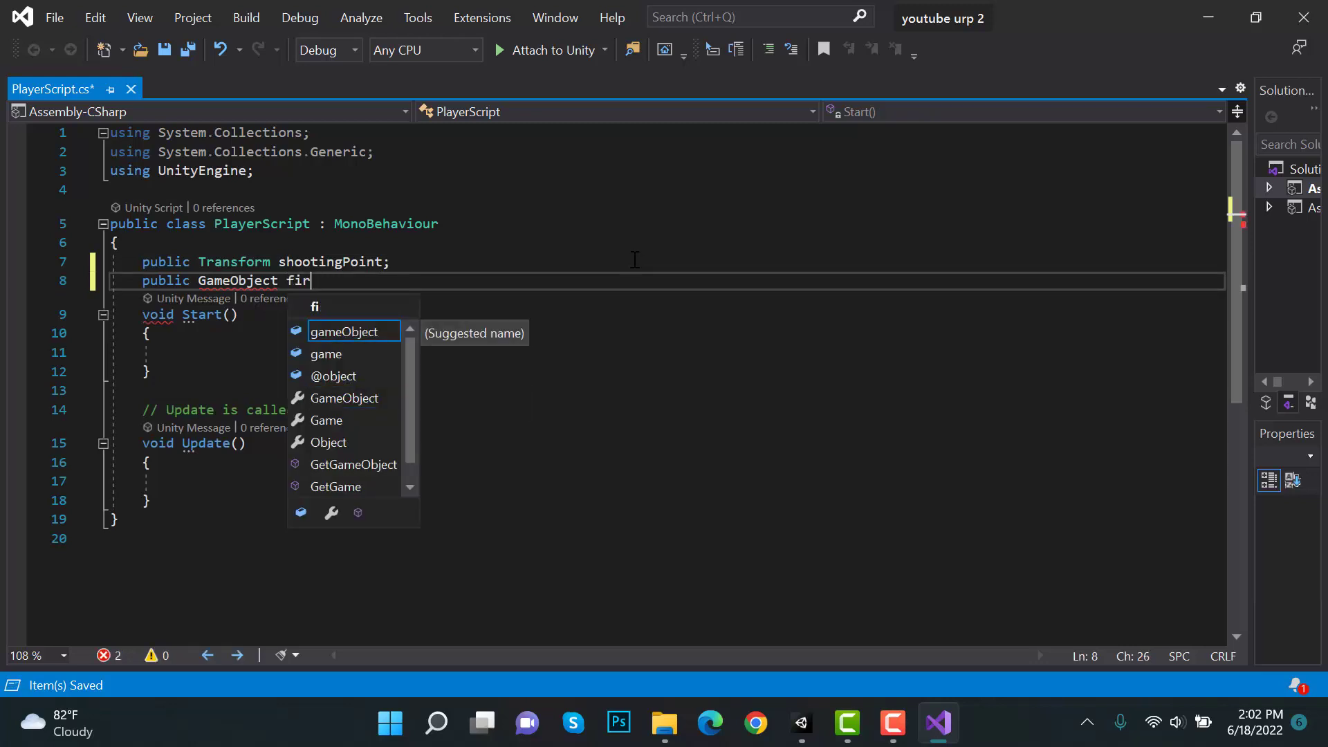
type("eBall")
key("Escape")
type(";")
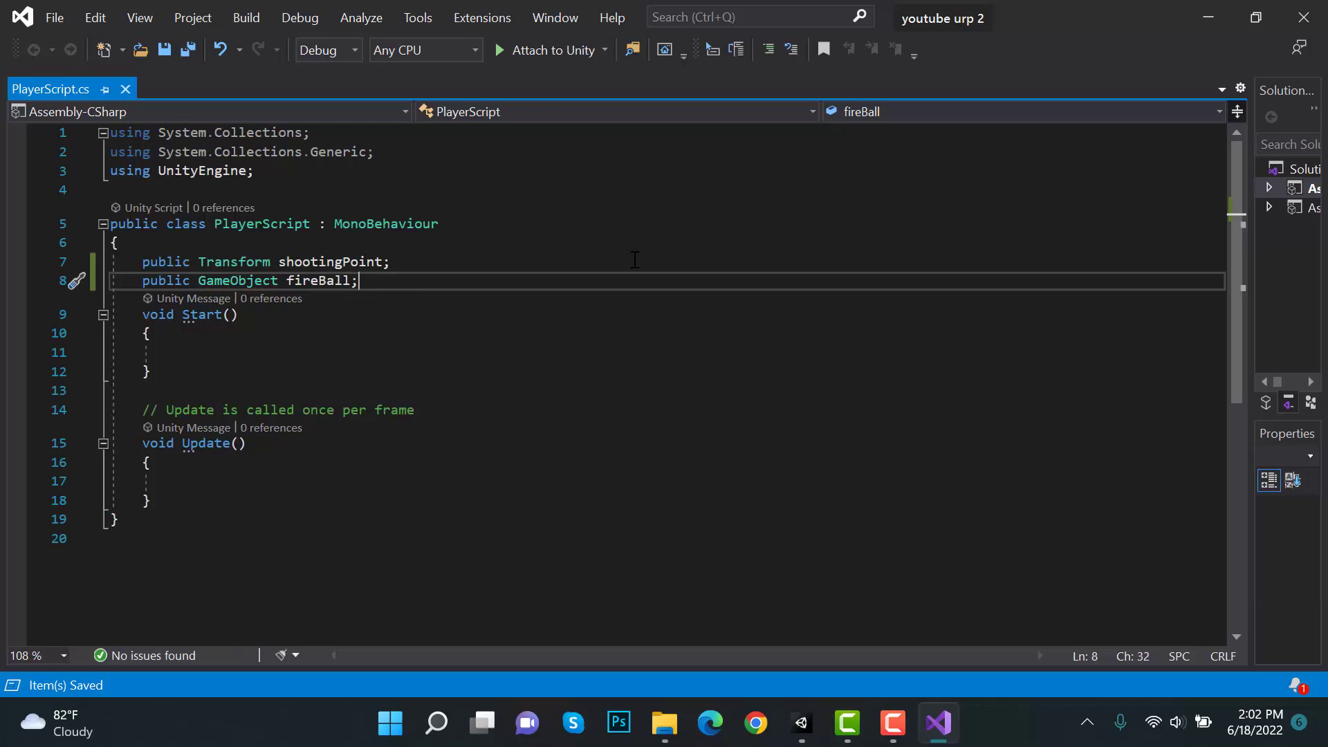
Step: Add an if block to the Update method of PlayerScript with the condition Input.GetMouseButtonDown(0)
left_click(226, 487)
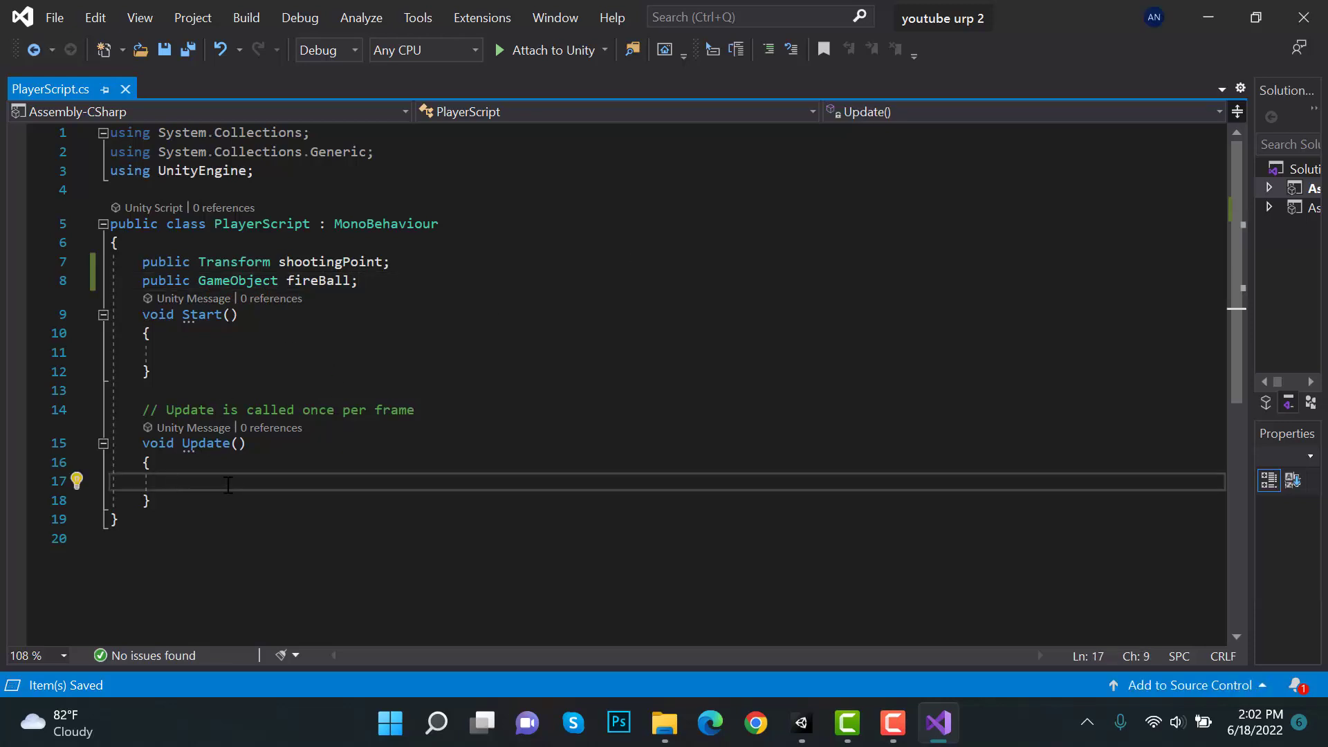
type("if")
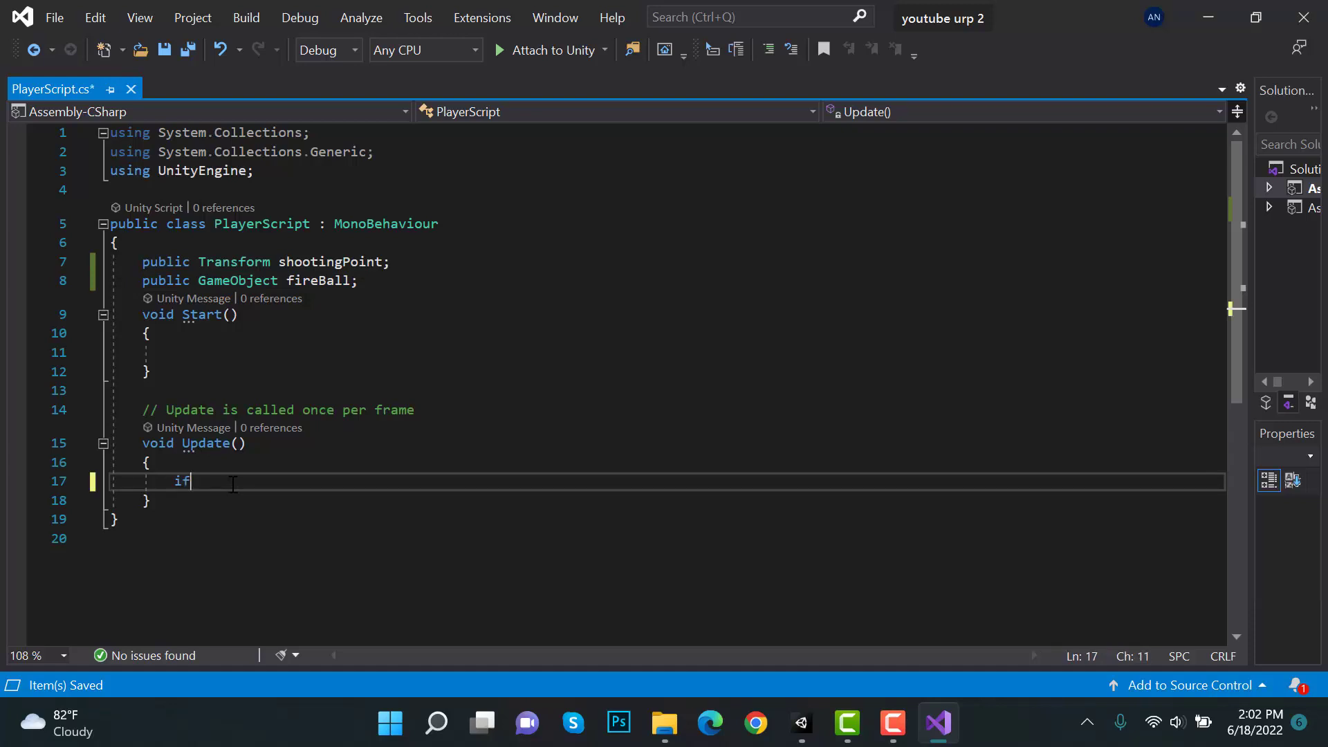
type("(Inp")
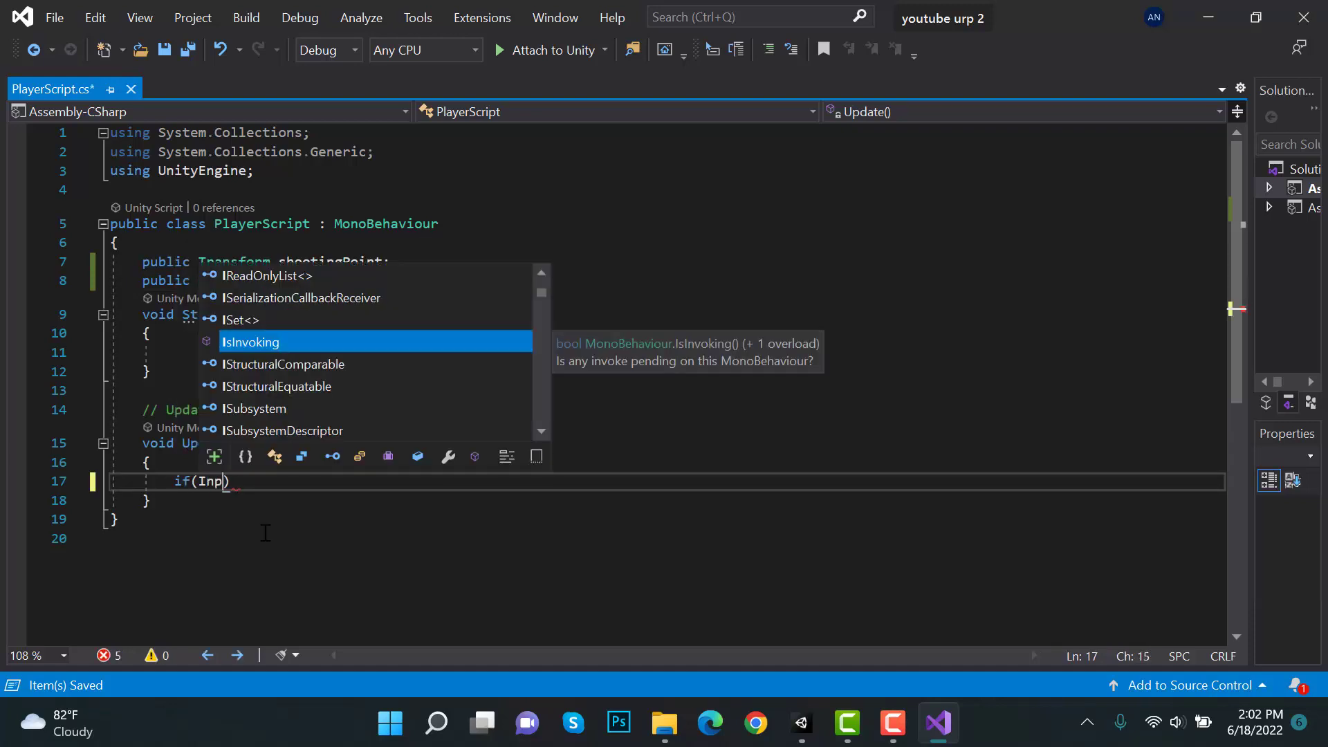
type("ut.")
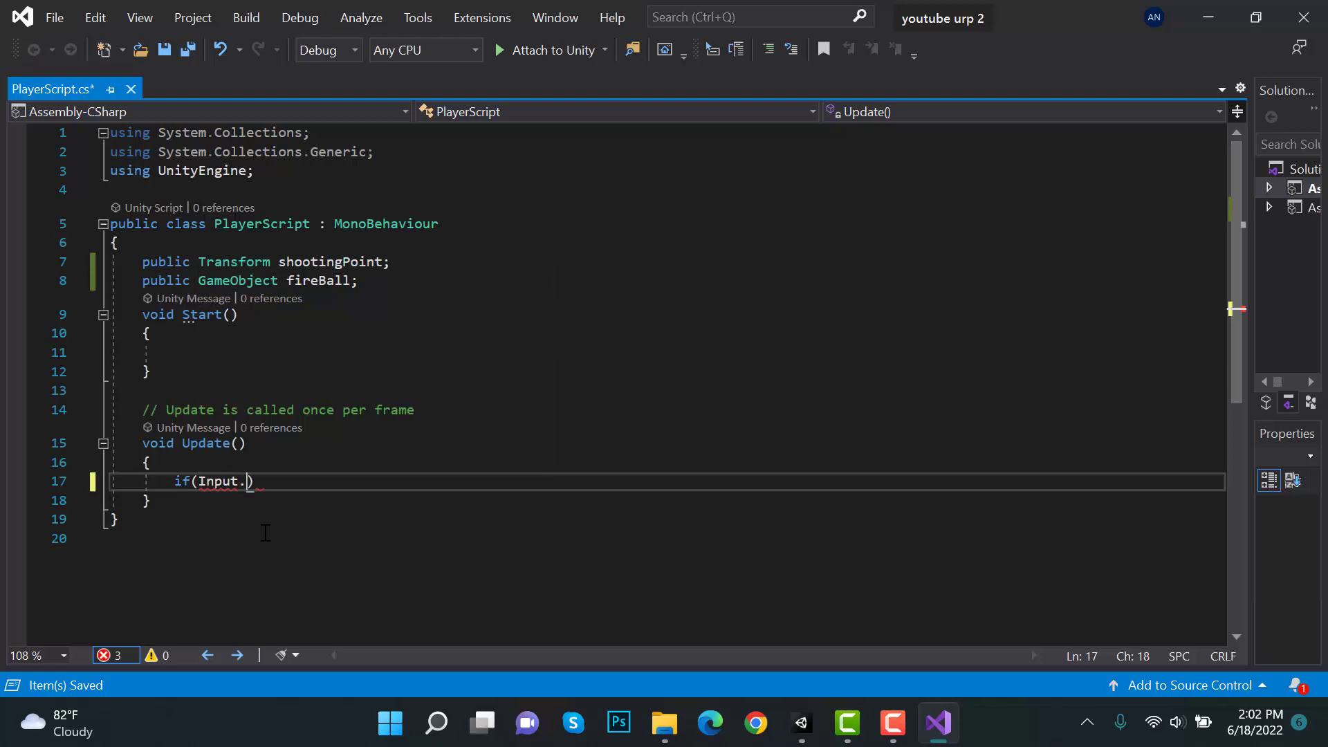
type("getmouse")
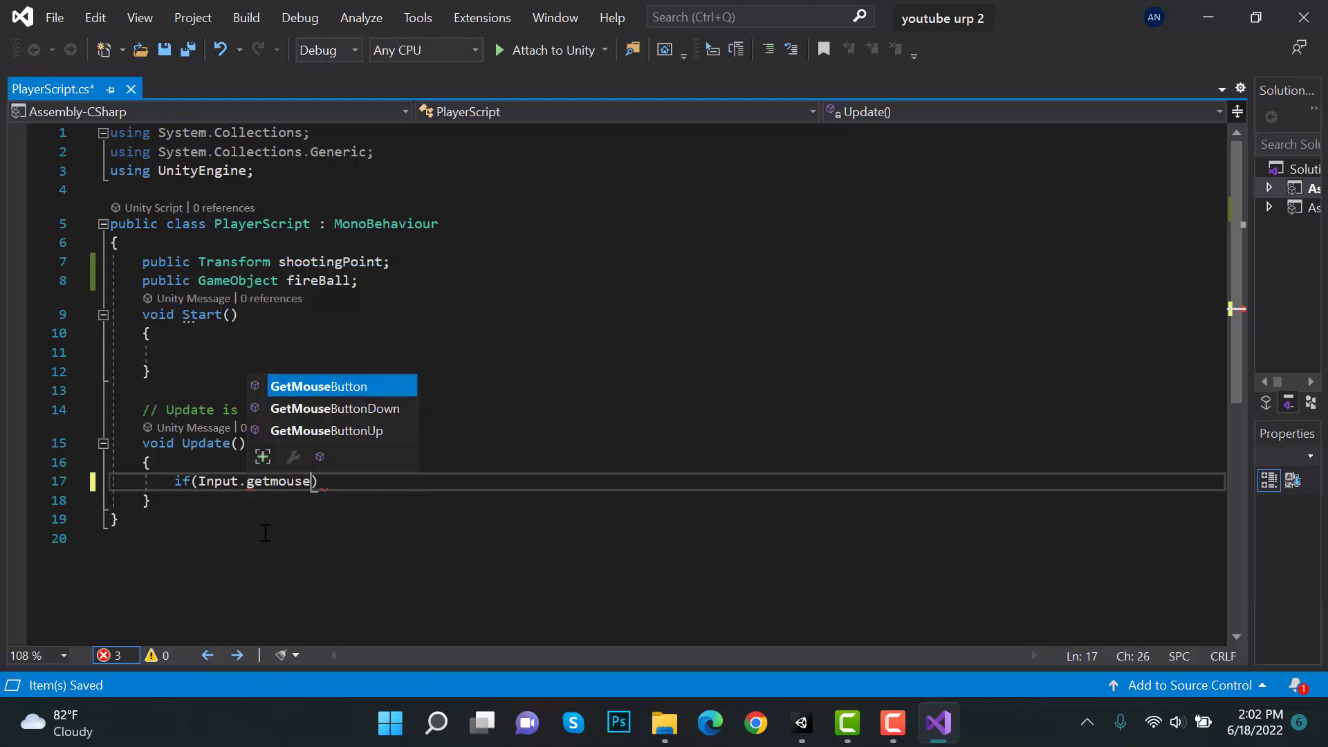
key("Down")
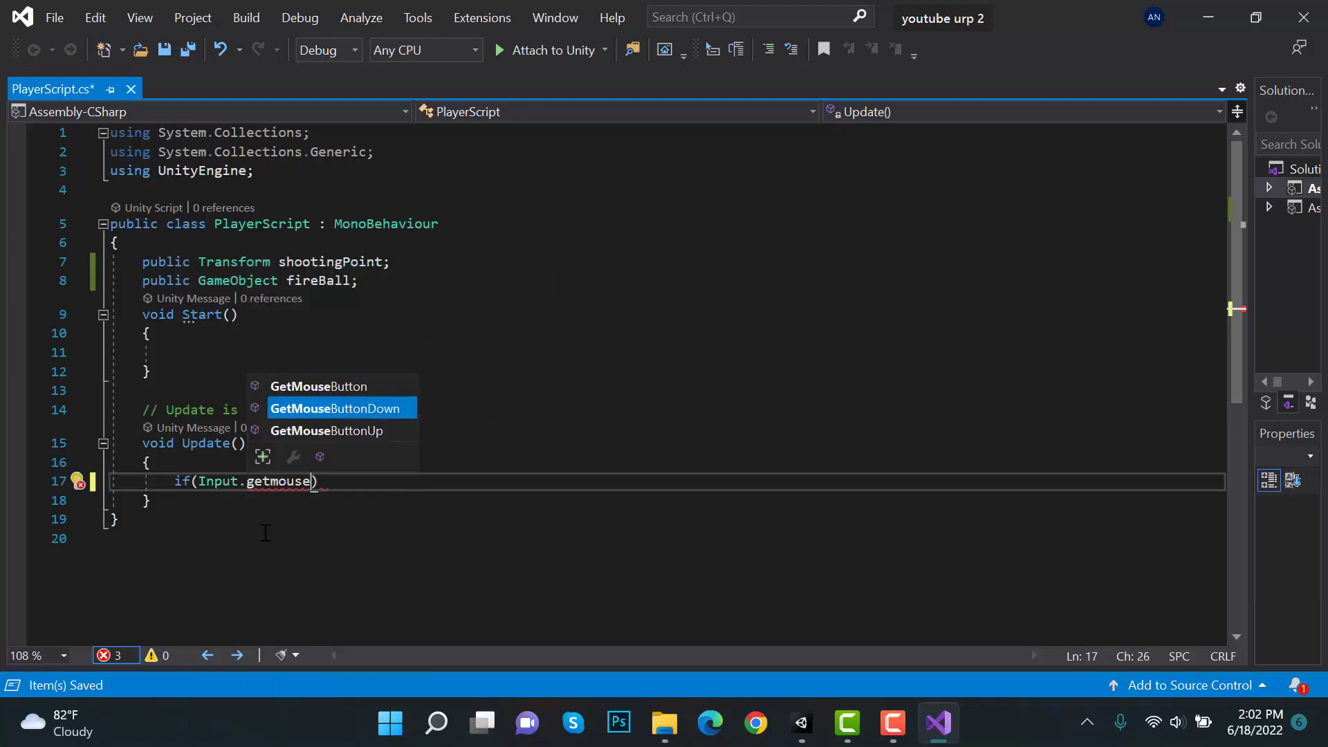
key("Tab")
type("(0")
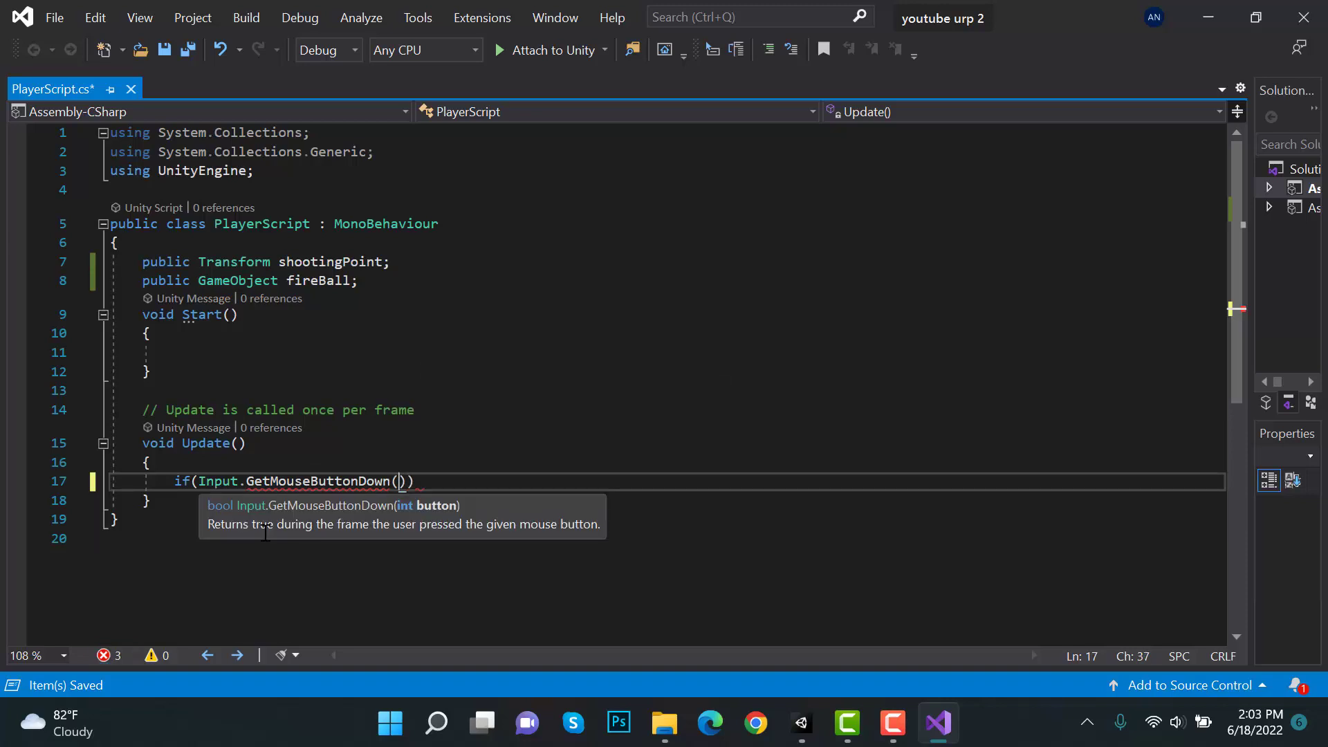
type(")){")
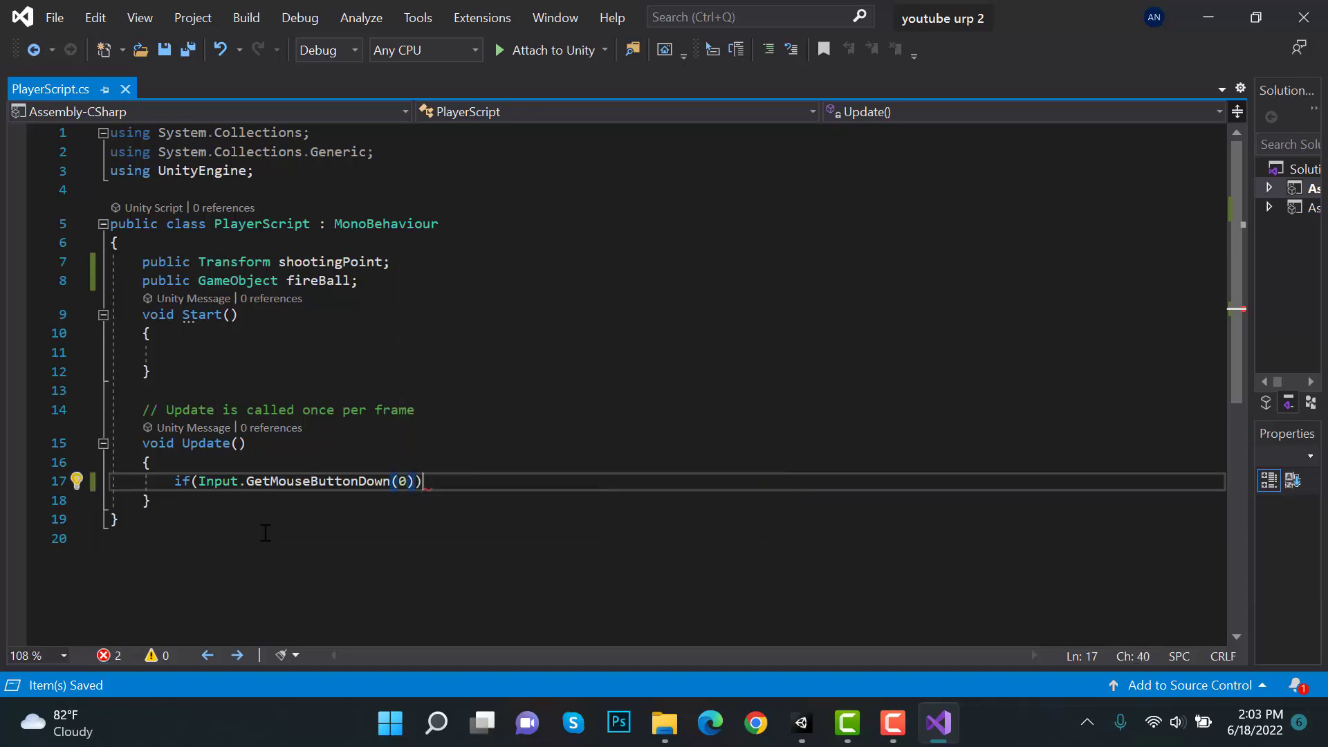
key("Return")
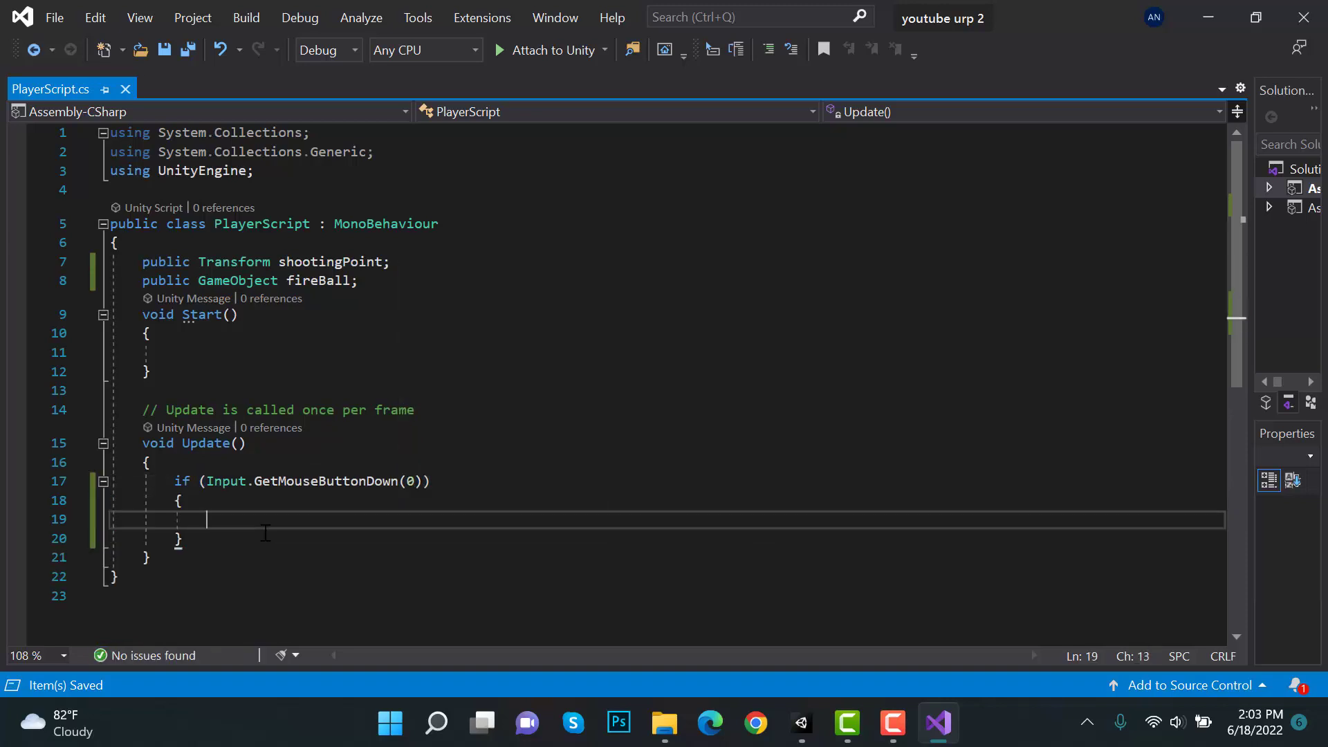
Step: Inside the if block, instantiate fireBall at shootingPoint.transform.position with Quaternion.identity, and save the script
type("Insta")
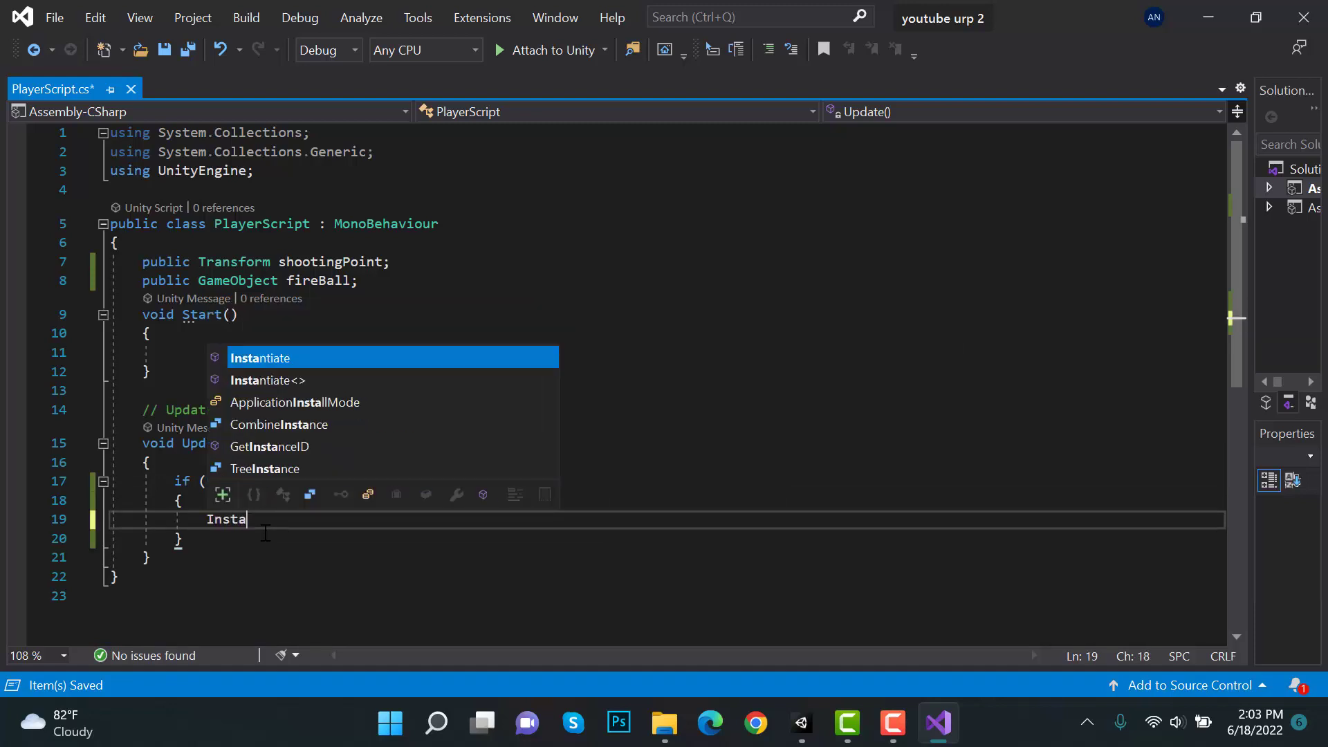
key("Tab")
type("(fire")
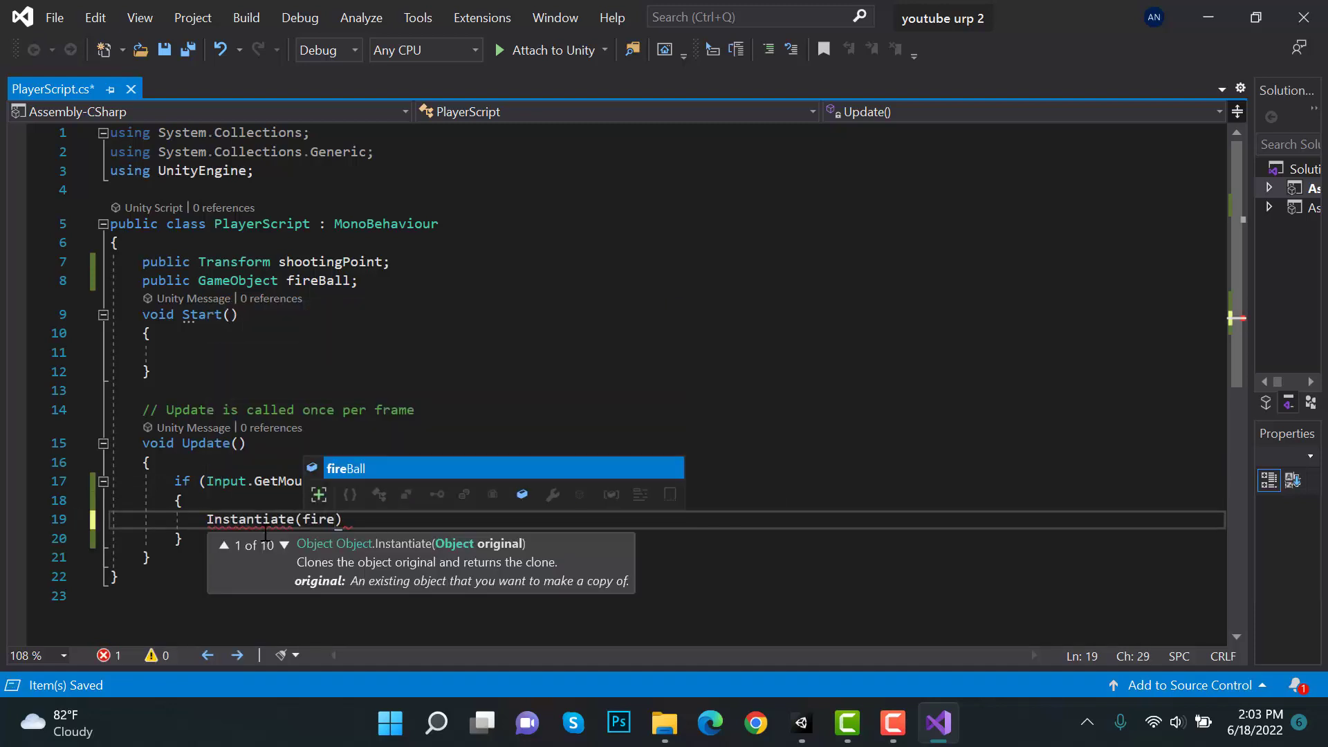
key("Tab")
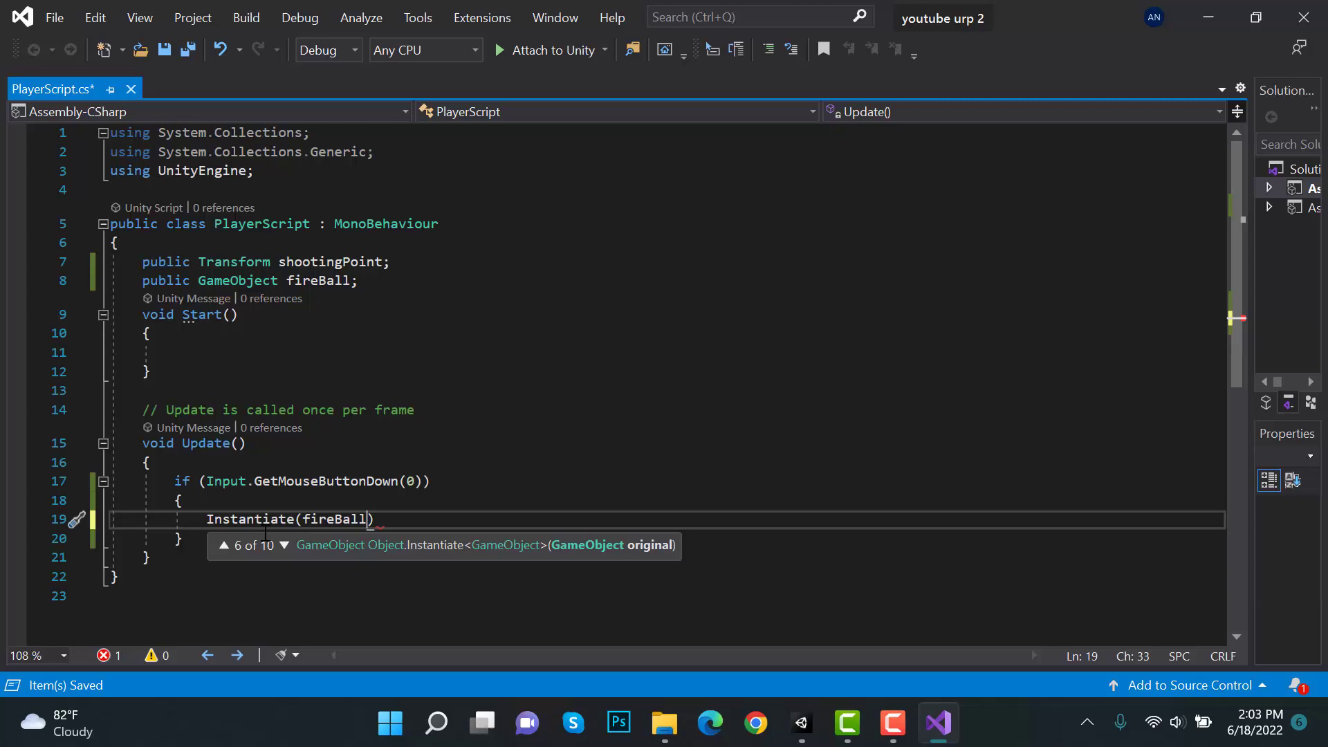
type(",shootingPoint")
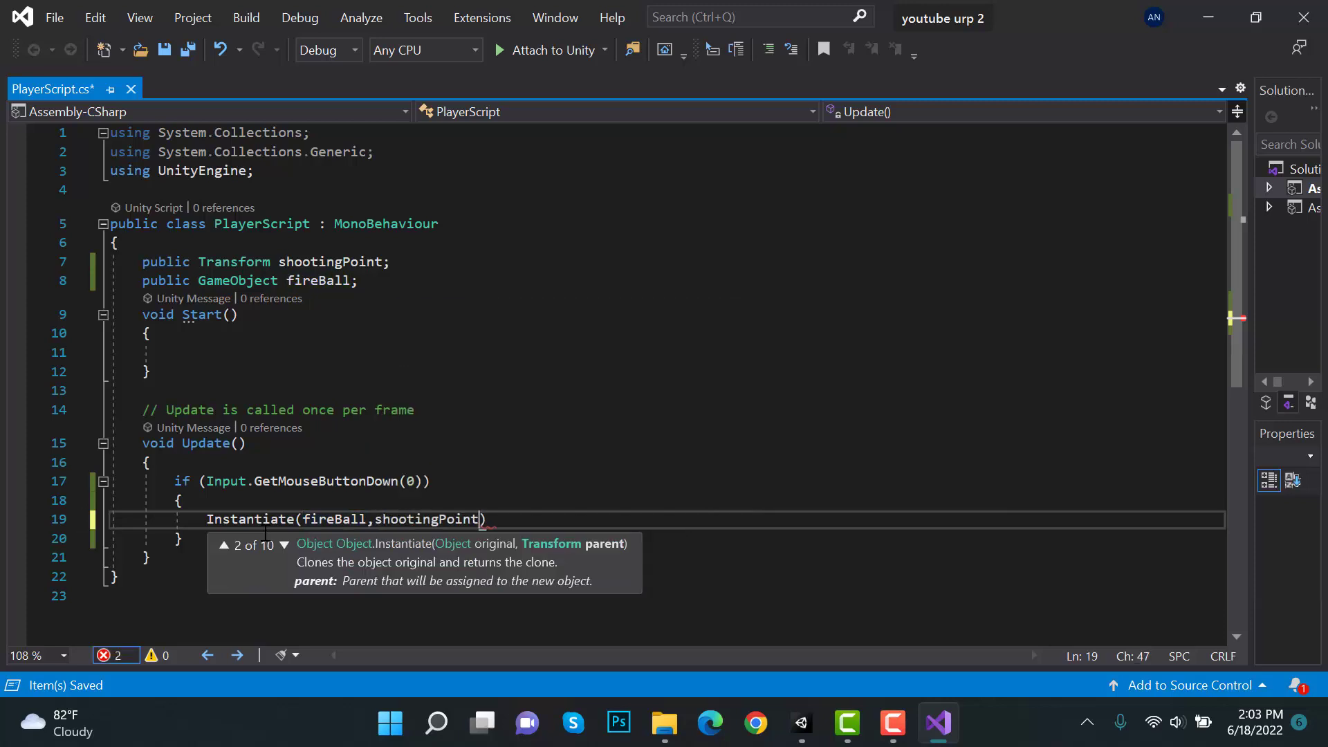
type(".transform")
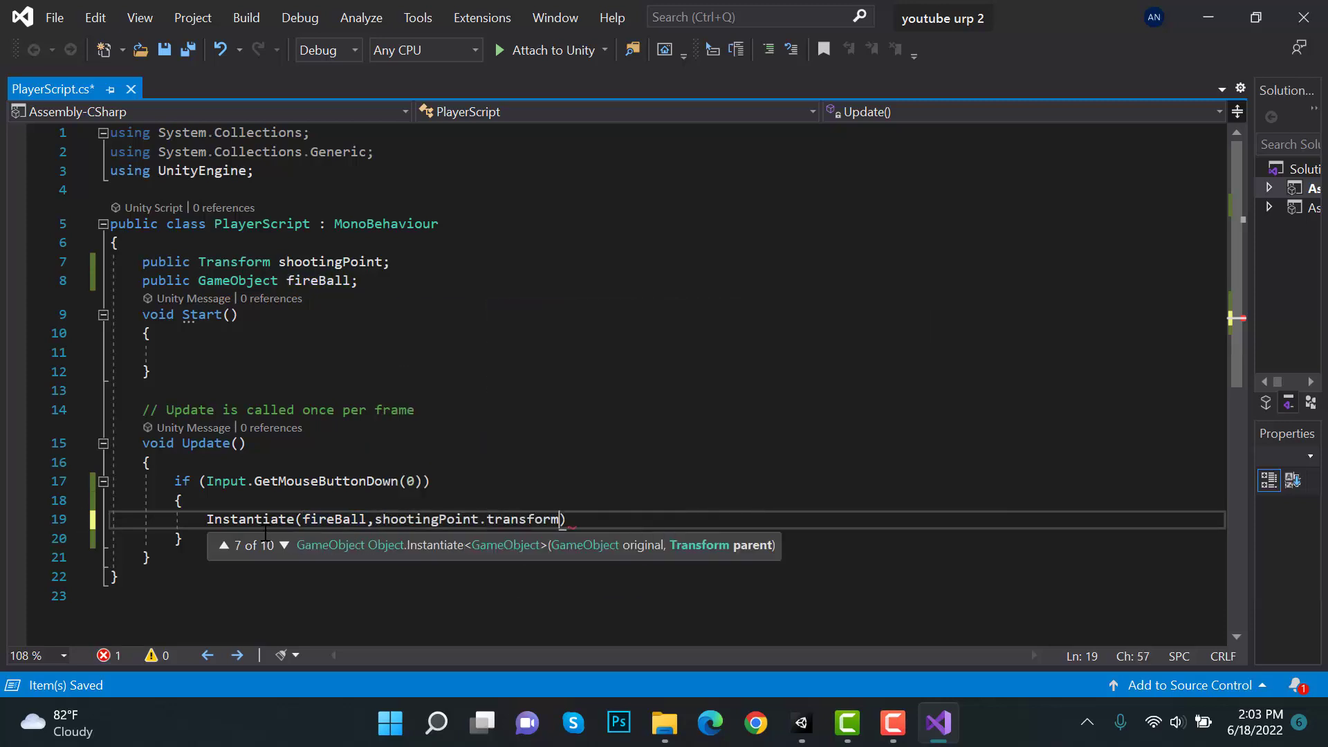
type(".po")
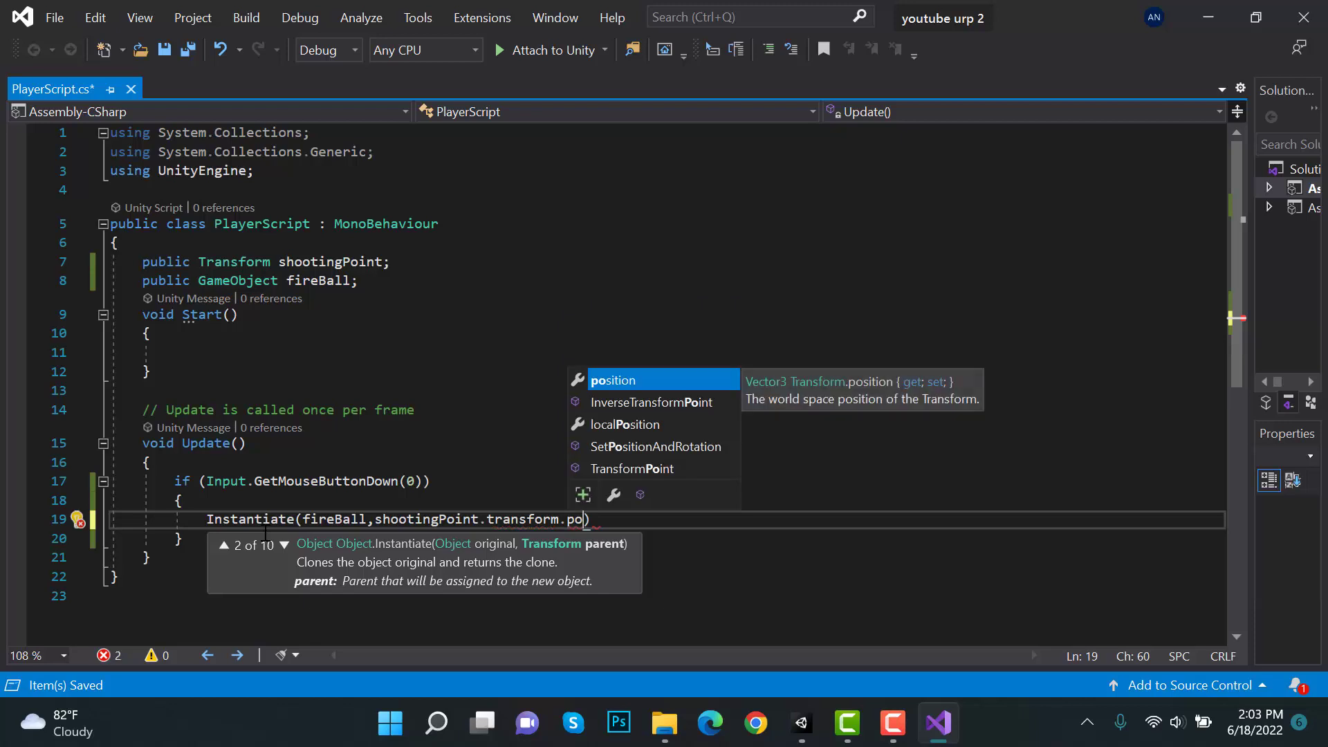
key("Tab")
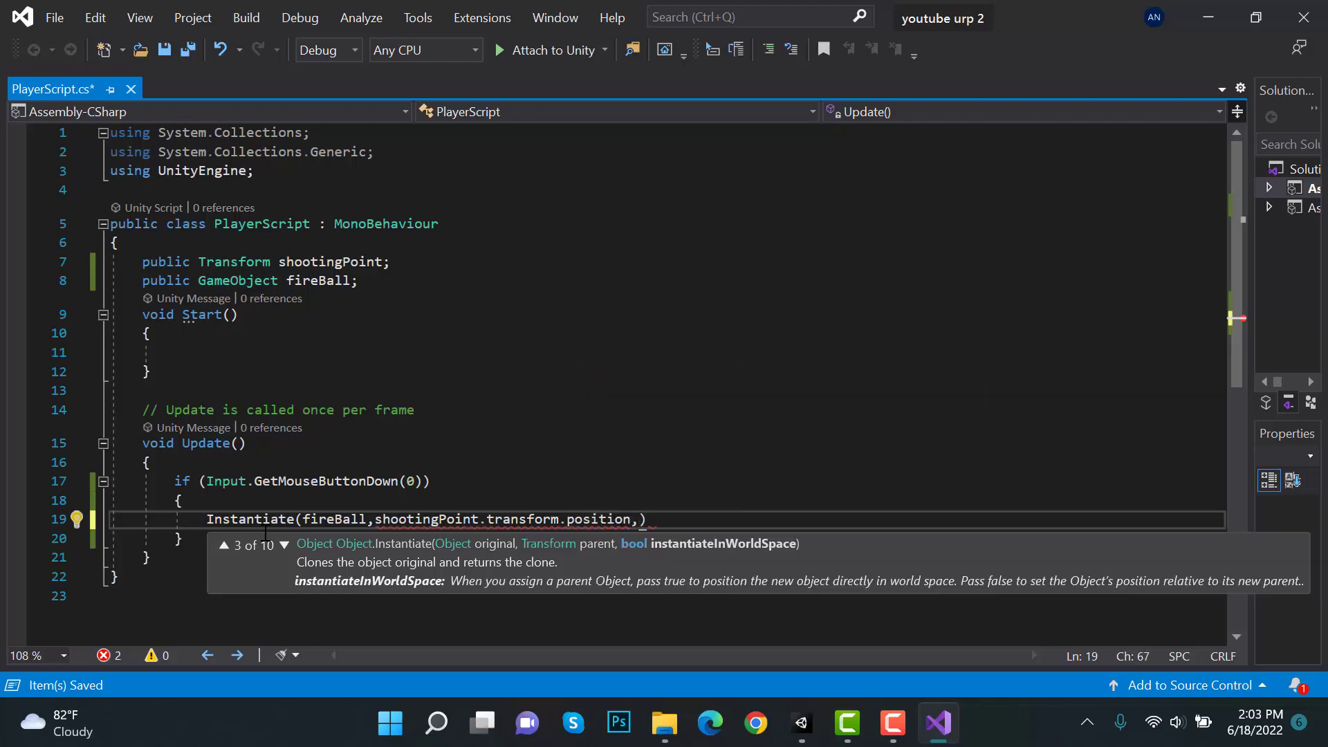
type(",quaternion.ide")
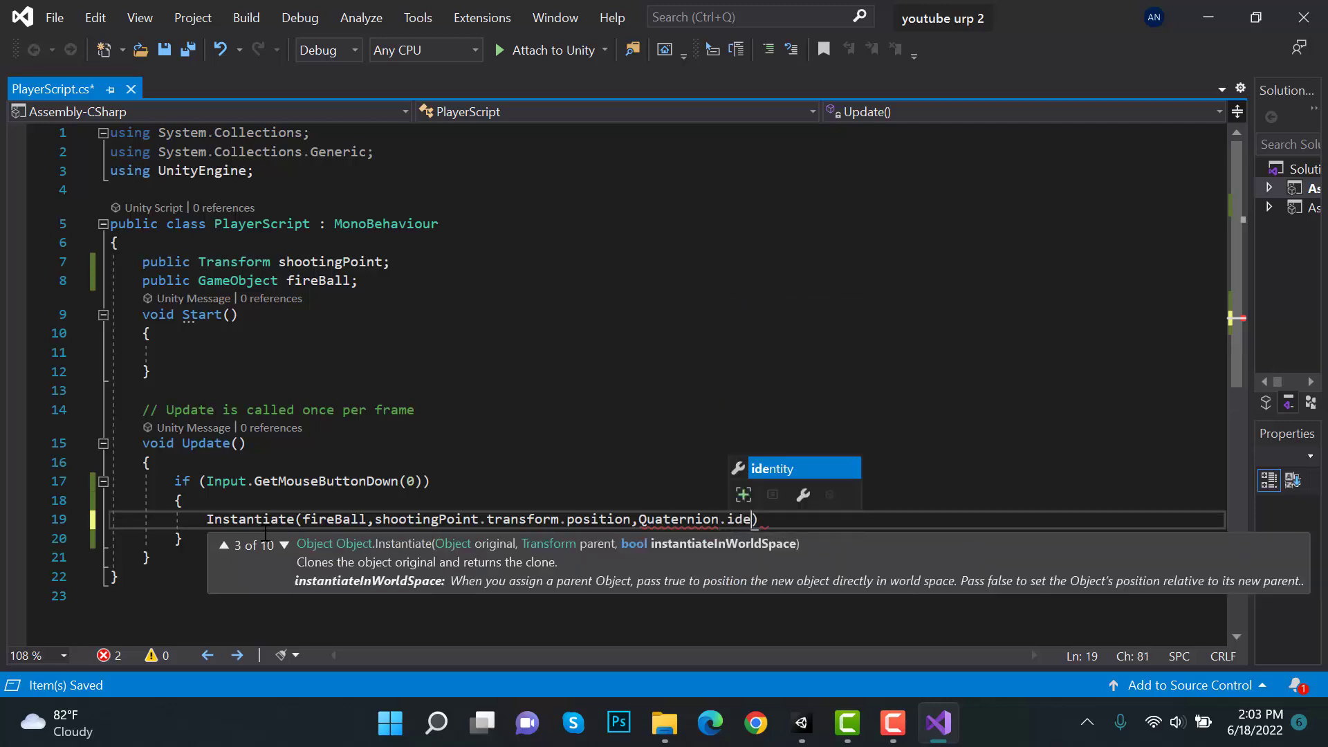
key("Tab")
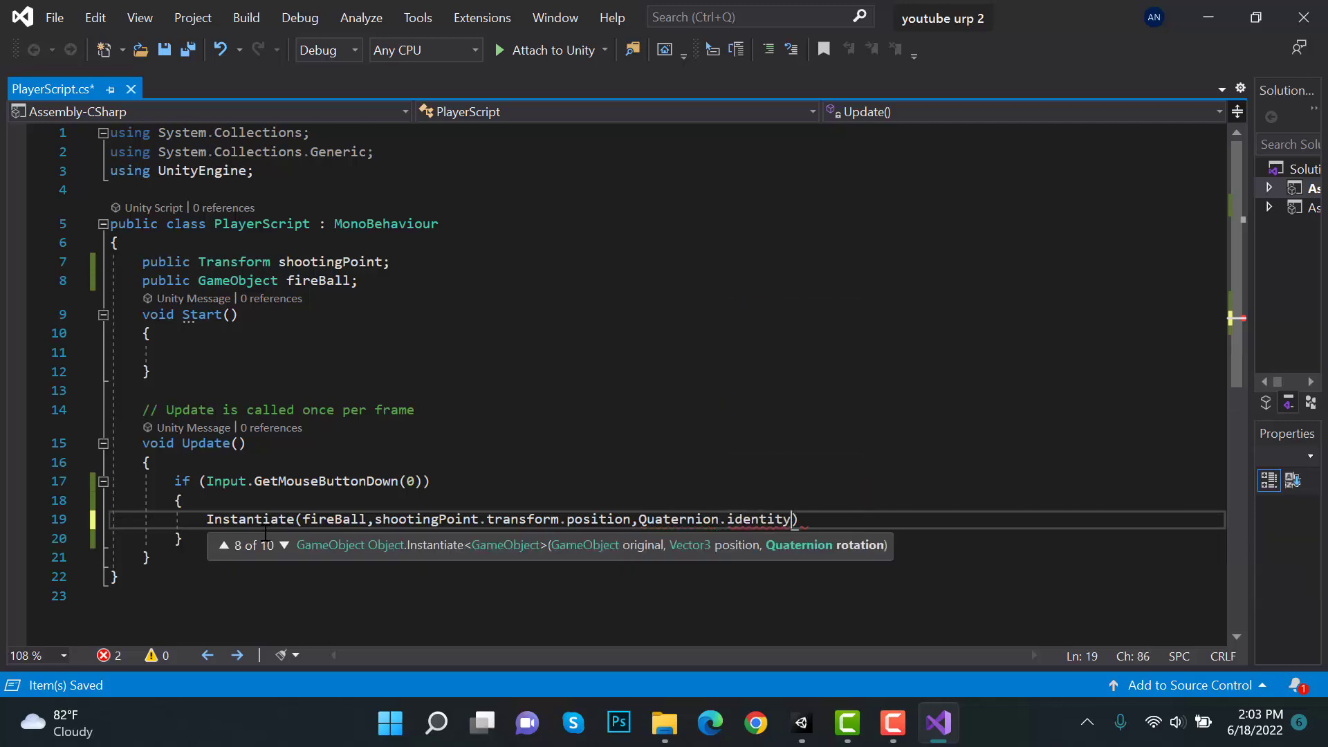
key("End")
type(";")
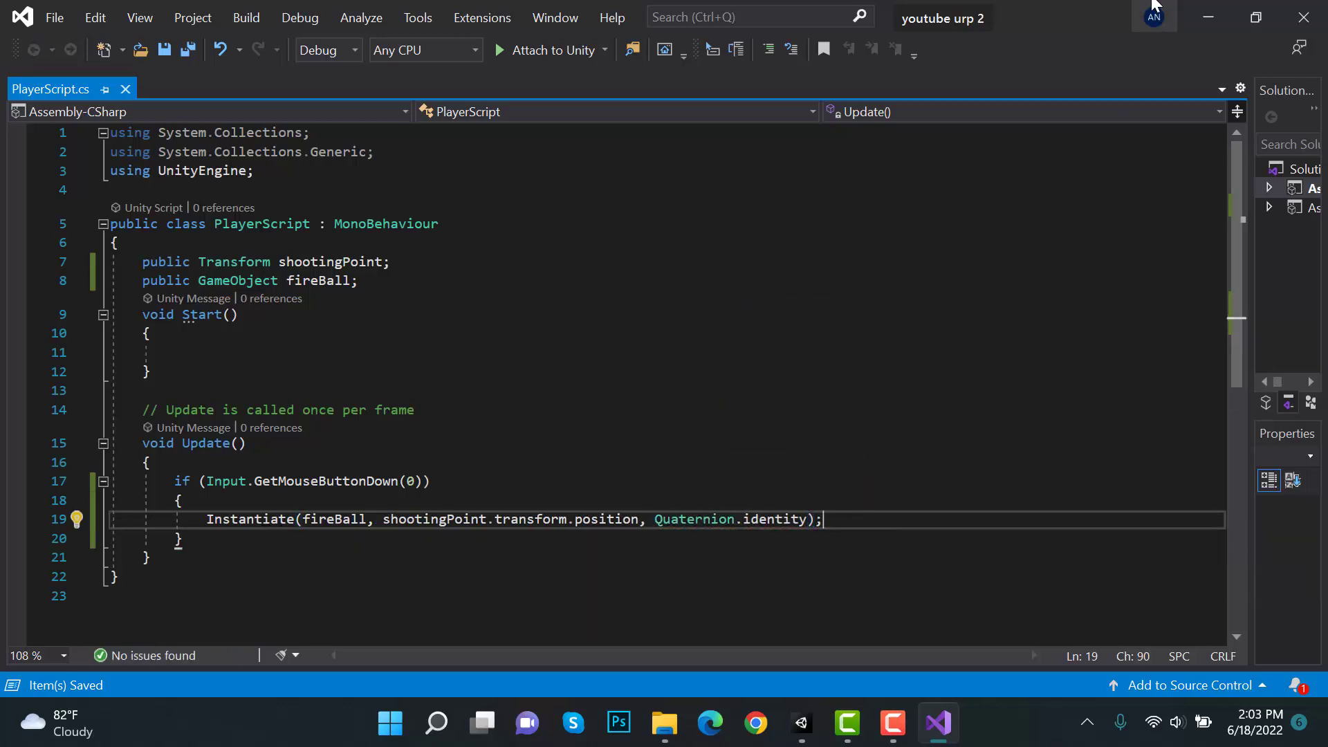
Step: Back in Unity, assign ShootingPoint and the Fire_ORb prefab to the Player Script's Shooting Point and Fire Ball references and save the scene
left_click(1202, 11)
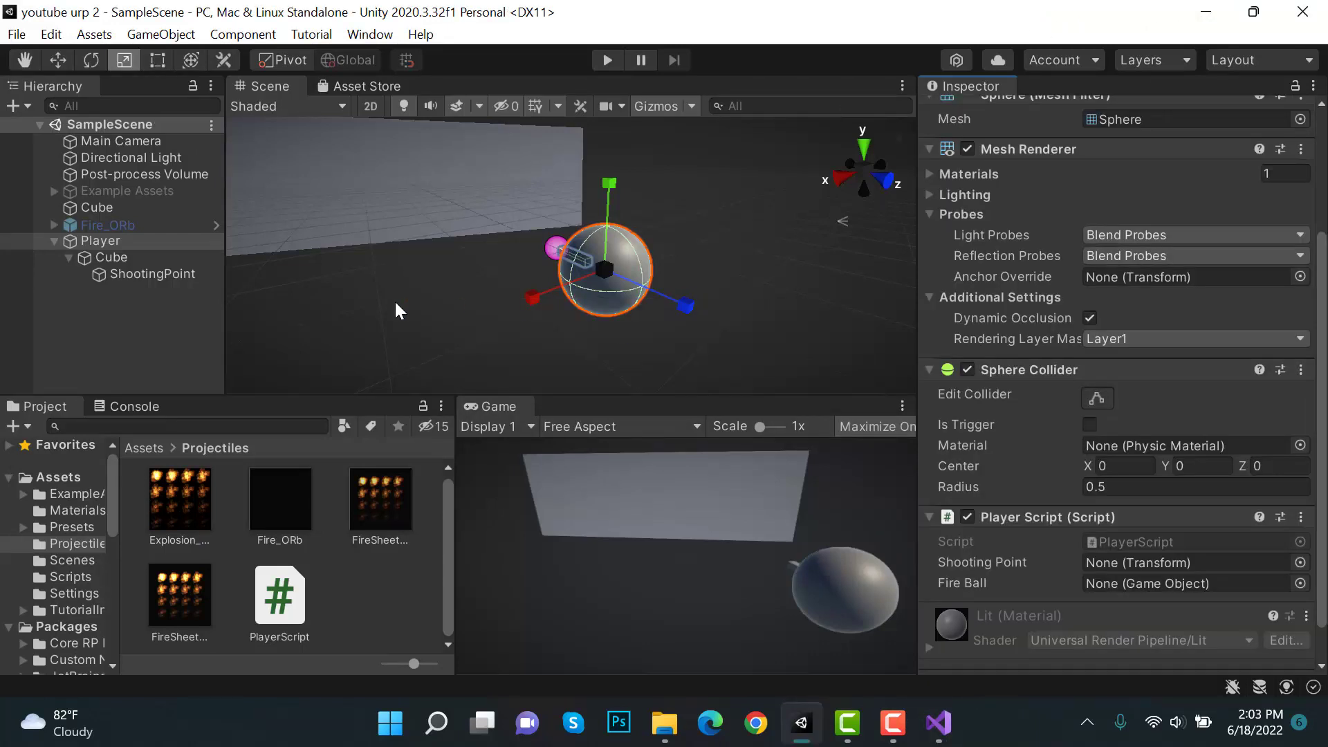
scroll(1254, 315, "down", 2)
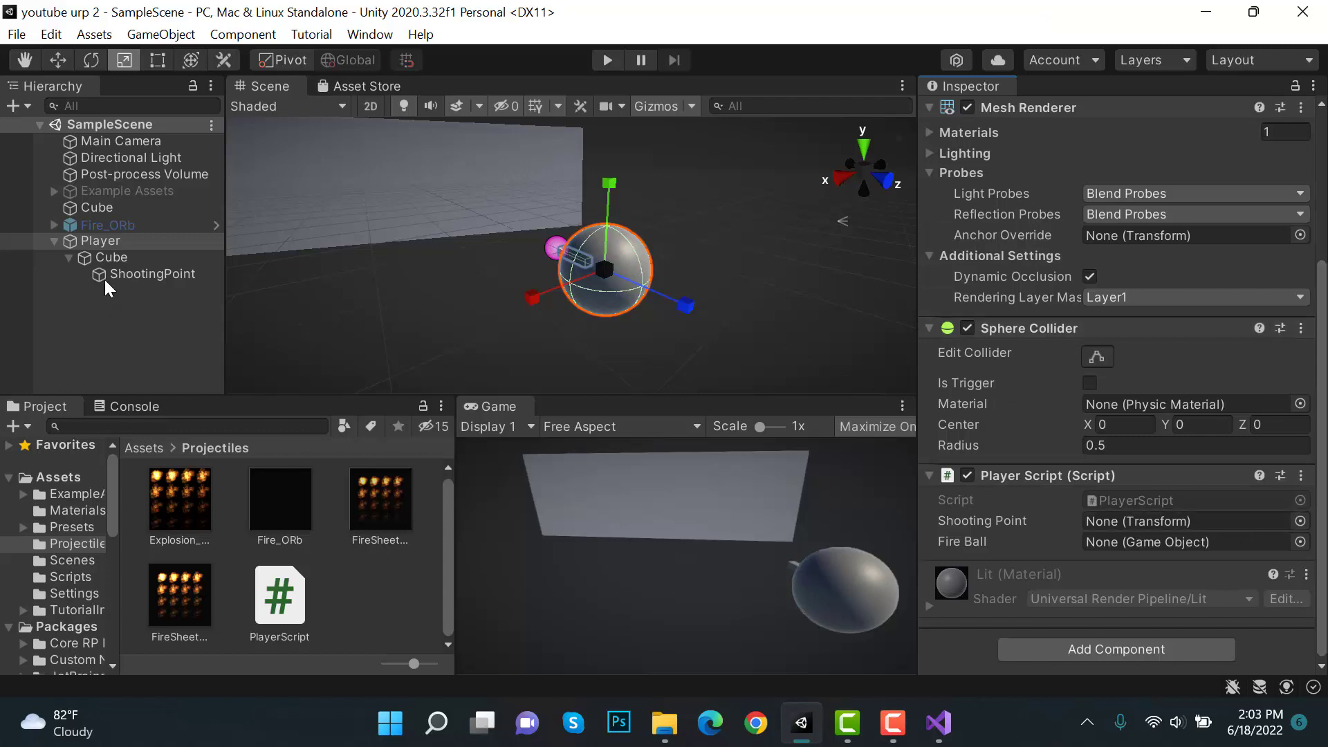
left_click_drag(141, 271, 1183, 526)
left_click_drag(287, 539, 1190, 555)
key("ctrl+s")
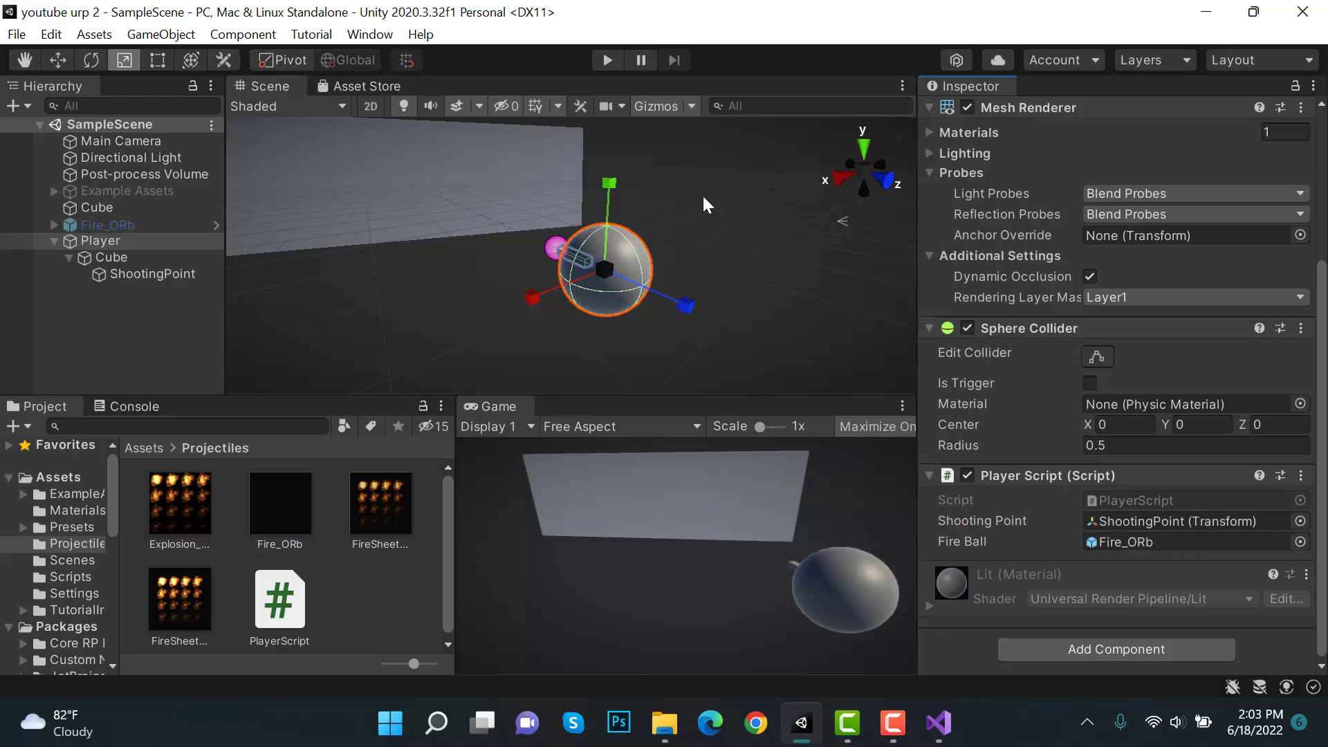
Step: Play the scene, fire an orb from the player to test the shooting, and stop play mode
left_click(613, 65)
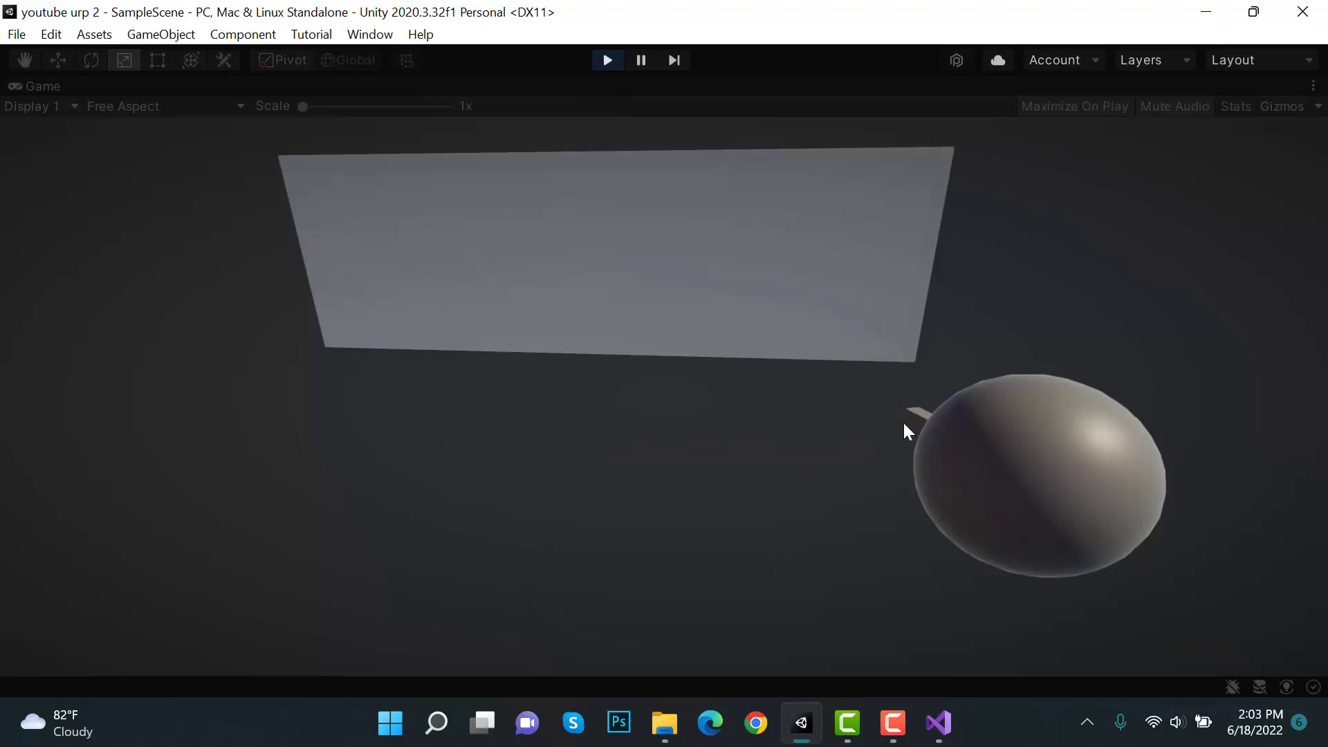
left_click(842, 403)
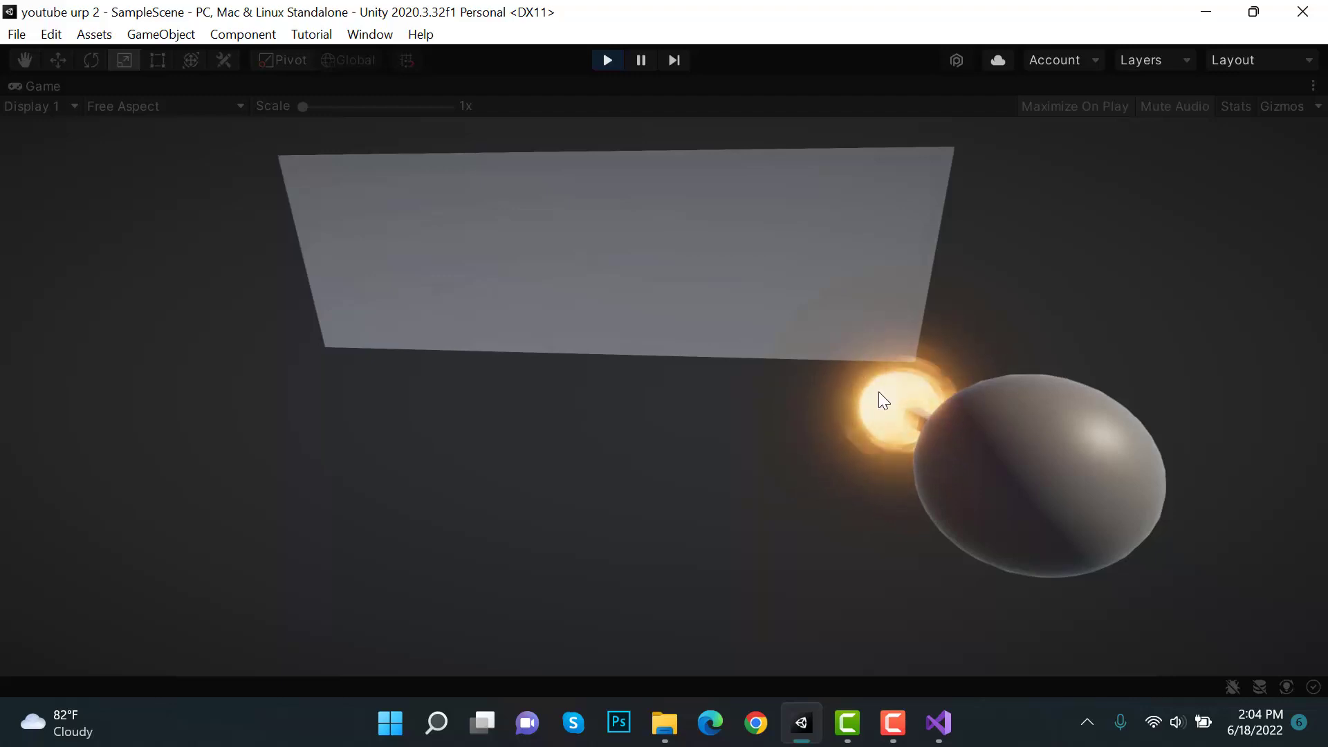
left_click(611, 64)
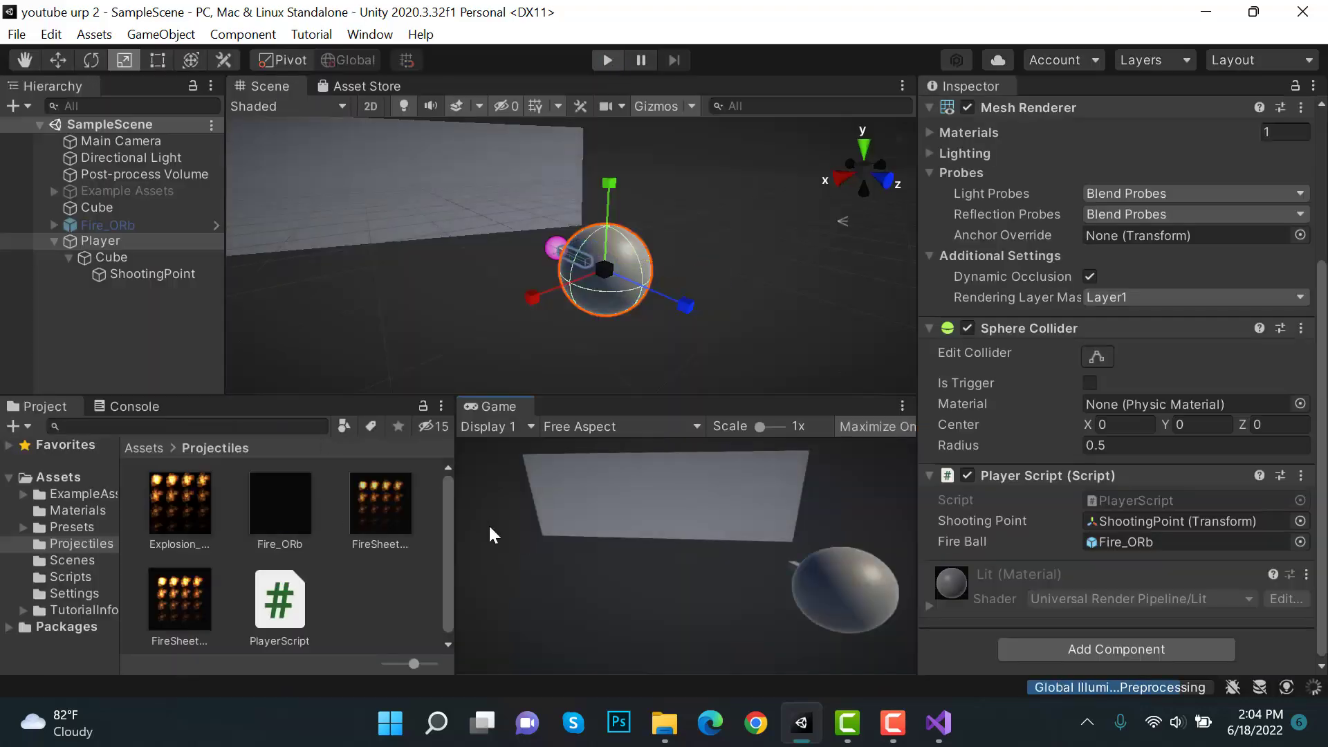
Step: Collapse the Player hierarchy and create a C# script named FireBallMovement in the Projectiles folder
left_click(47, 243)
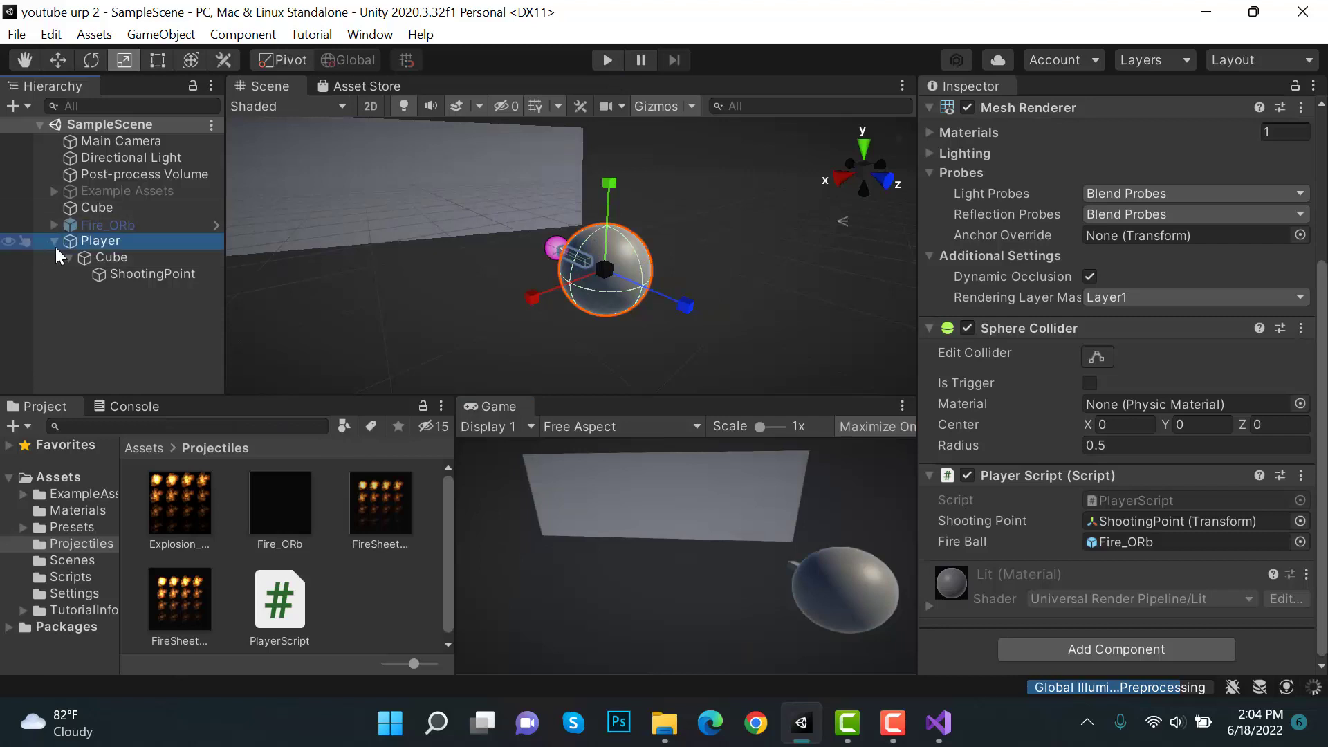
left_click(55, 247)
right_click(384, 588)
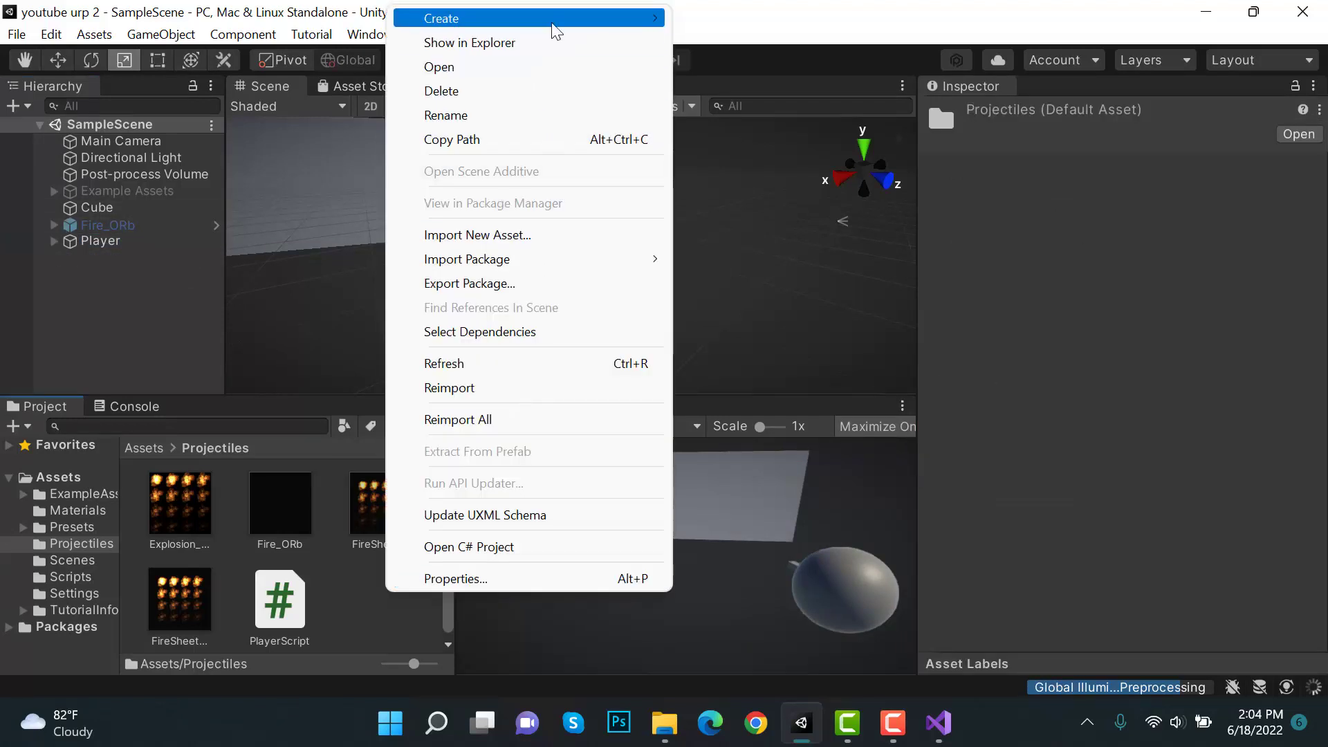
mouse_move(555, 31)
left_click(775, 68)
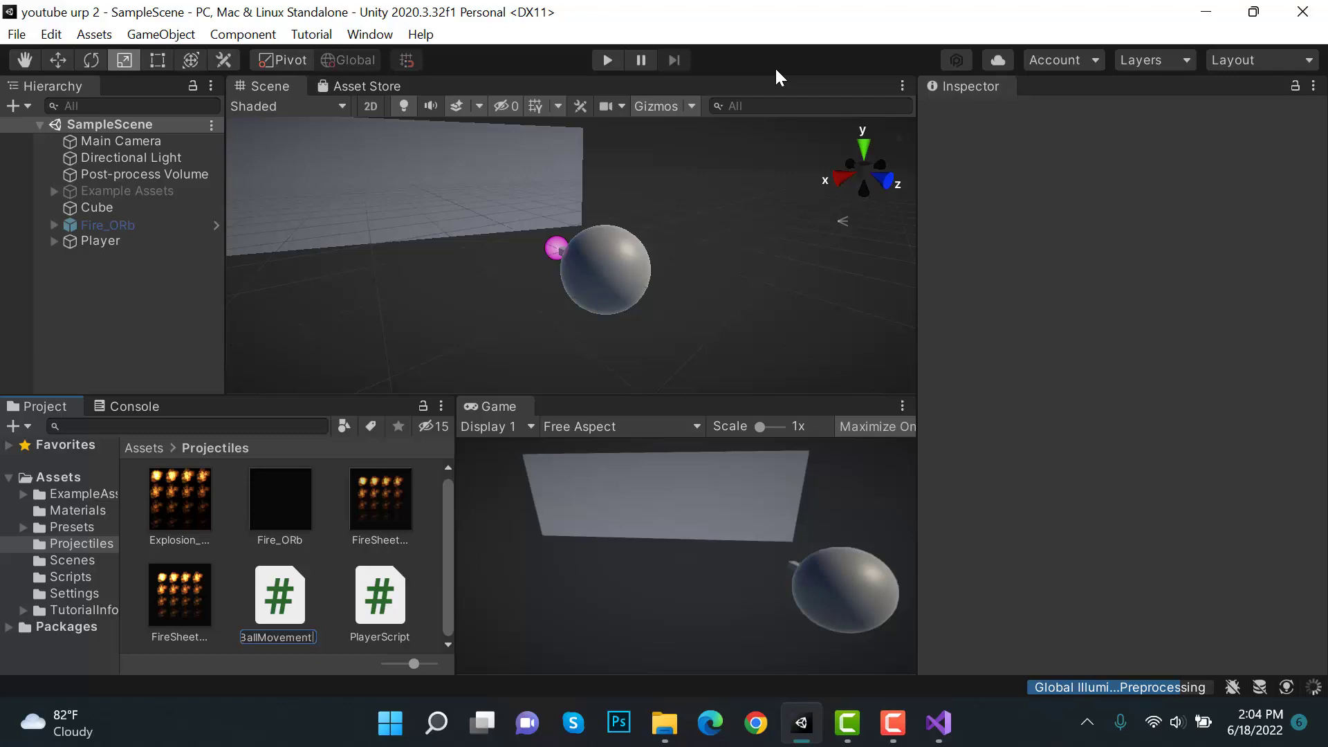
key("Return")
key("alt+Tab")
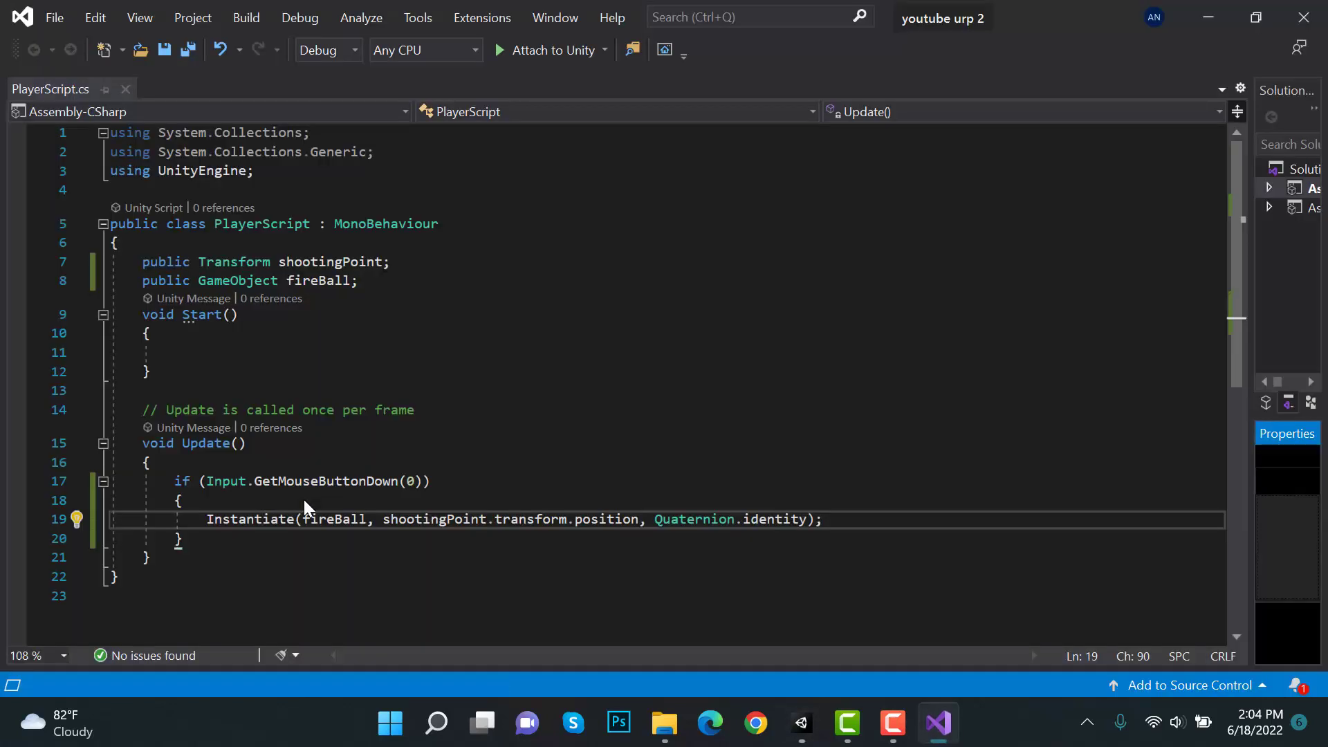
key("alt+Tab")
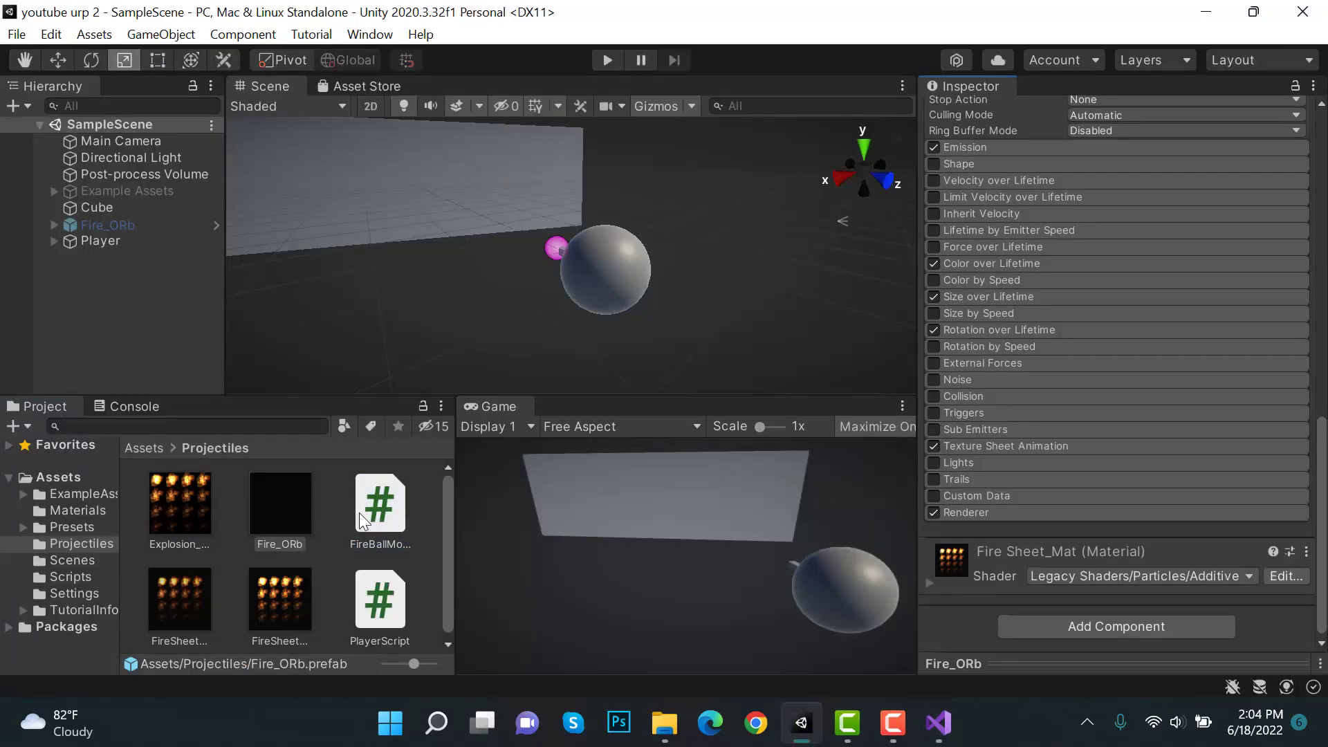
Step: Attach the FireBallMovement script to the Fire_ORb prefab and open the script in Visual Studio
left_click_drag(361, 520, 1278, 631)
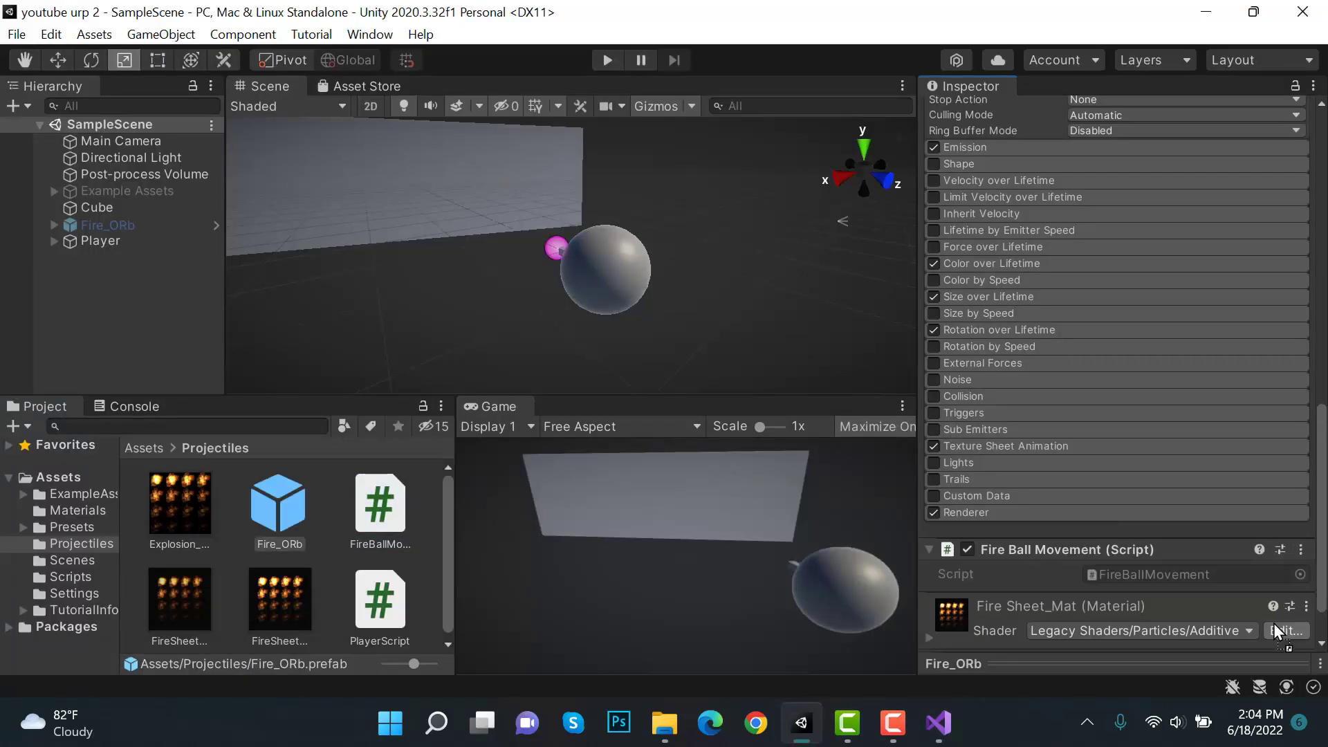
left_click(1195, 521)
double_click(1195, 521)
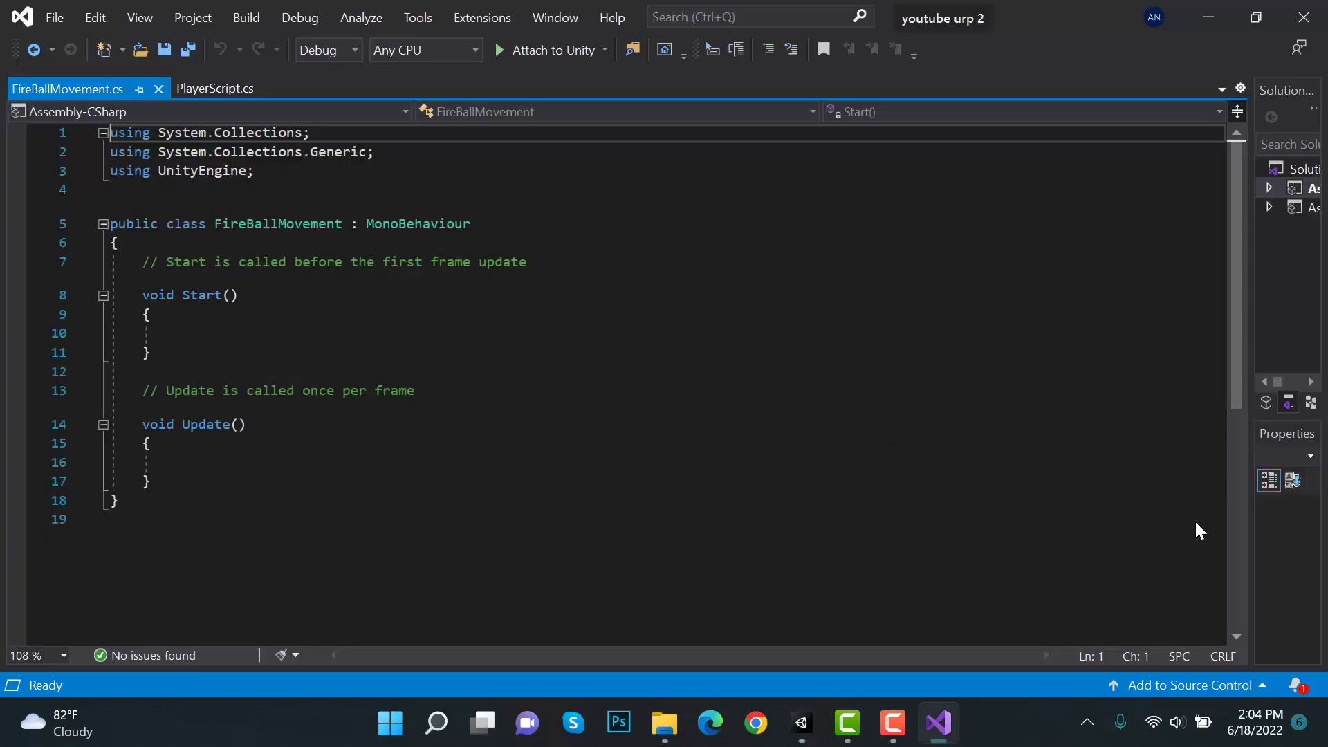
Step: In the Update method of FireBallMovement, start a statement that gets the object's Rigidbody with this.GetComponent<Rigidbody>()
left_click(214, 465)
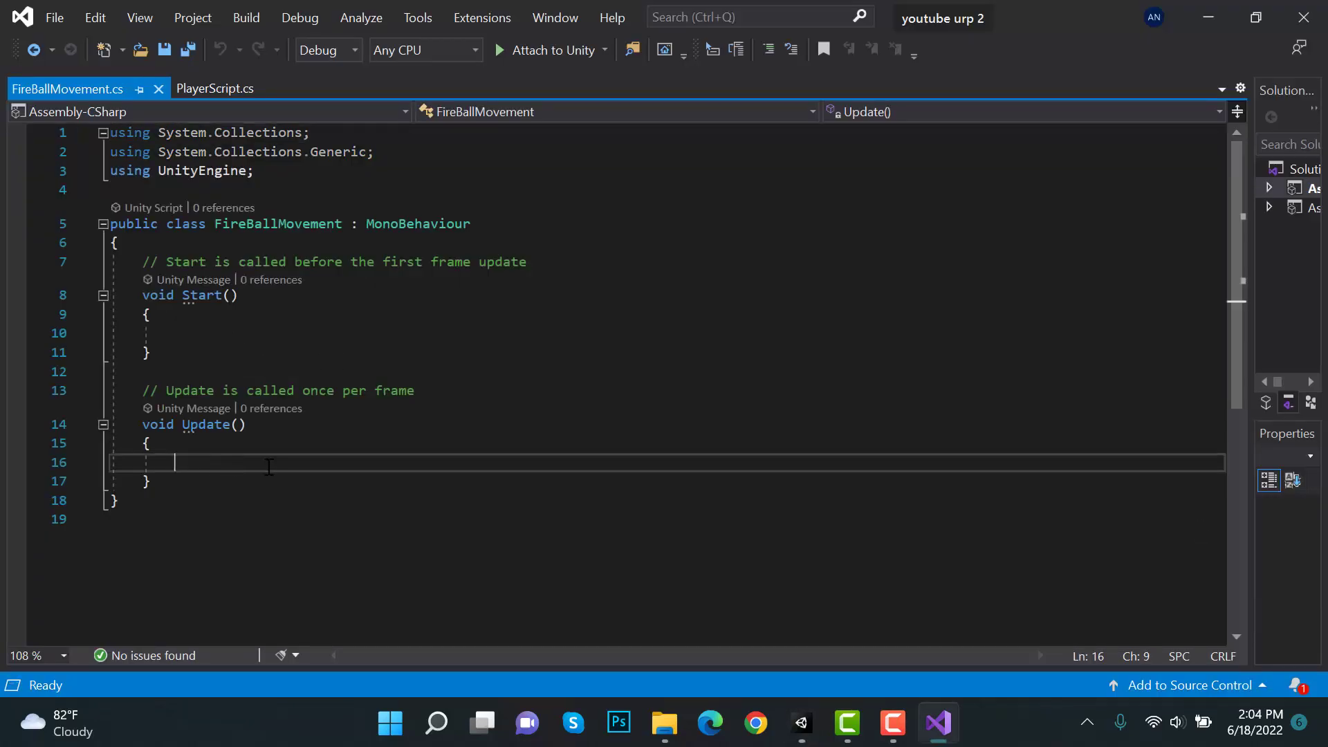
type("this")
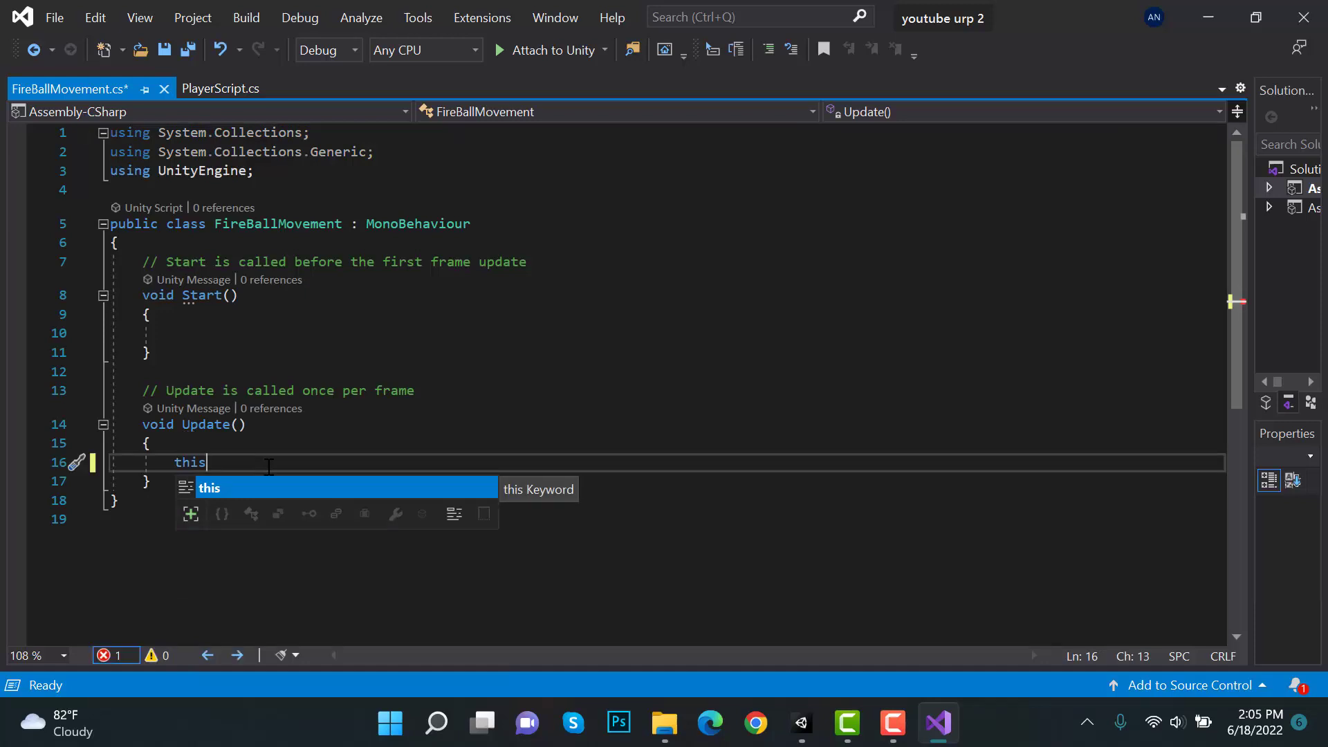
key("Escape")
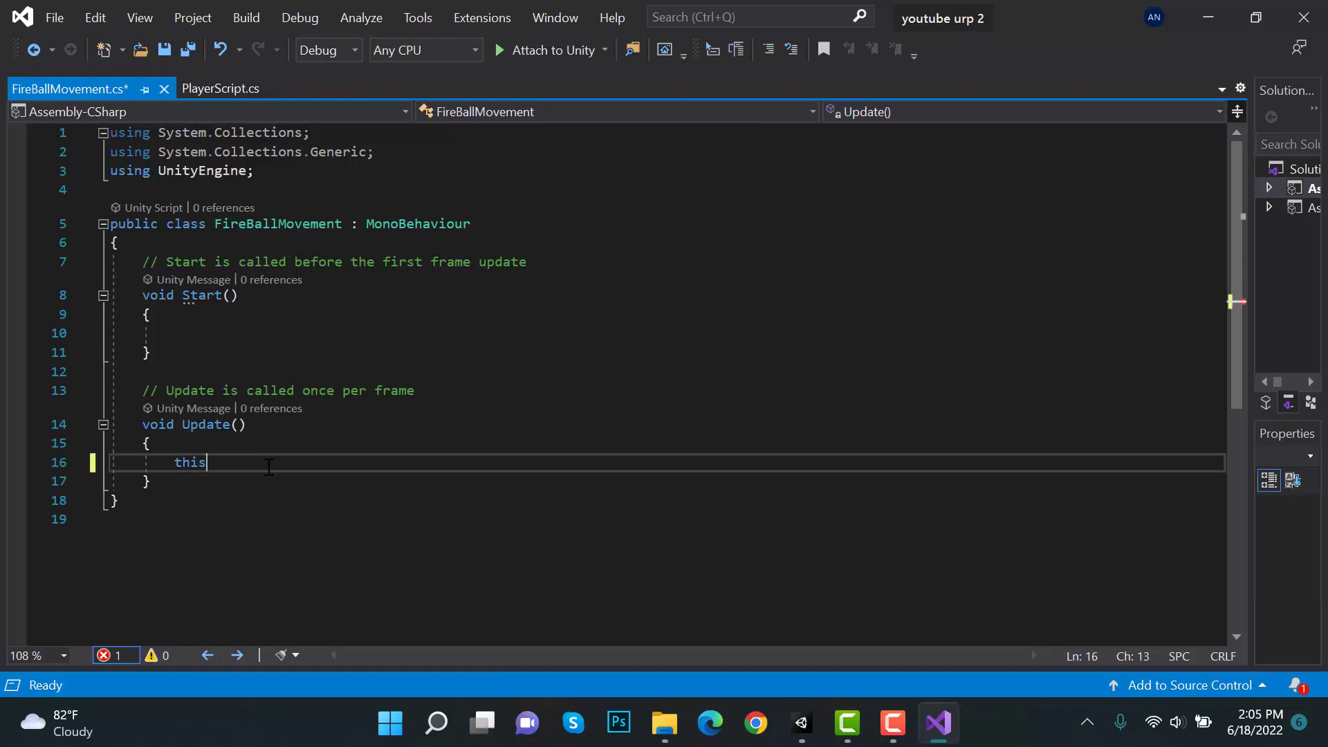
type(".get")
key("Tab")
type("<rig>")
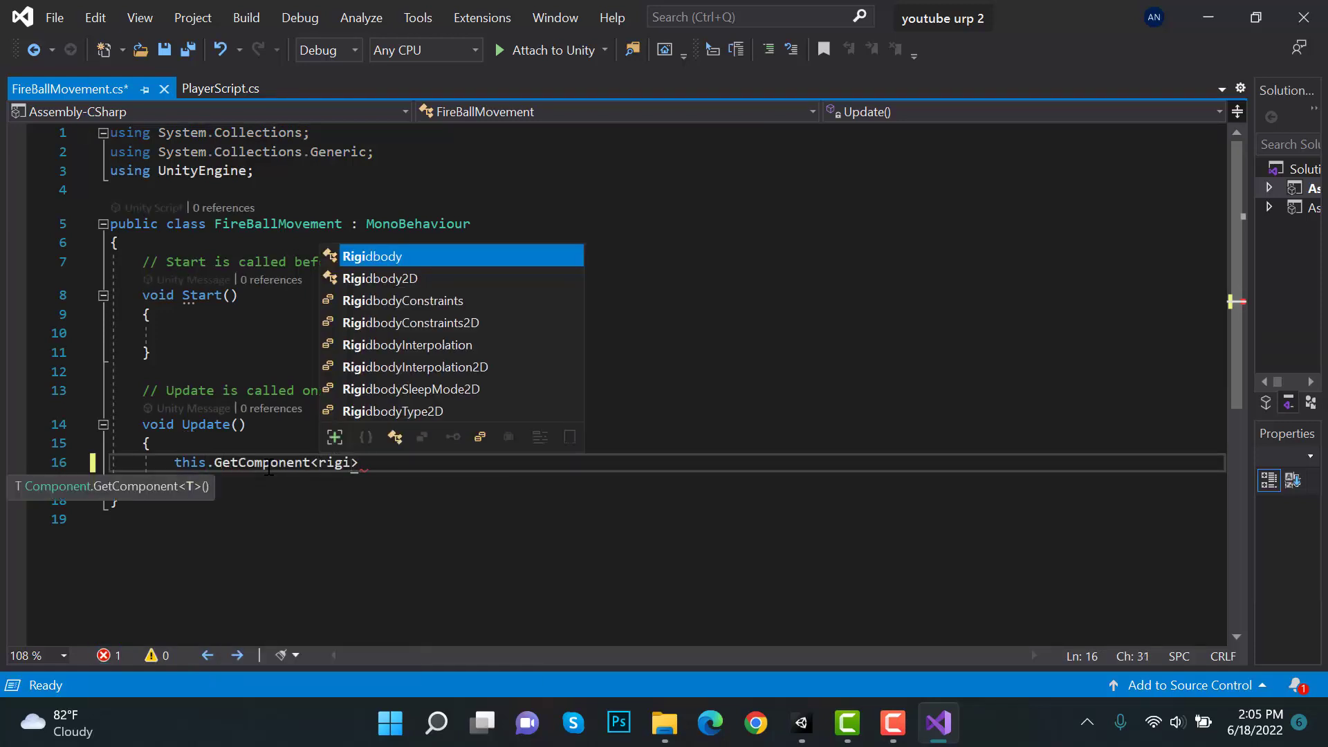
type("(")
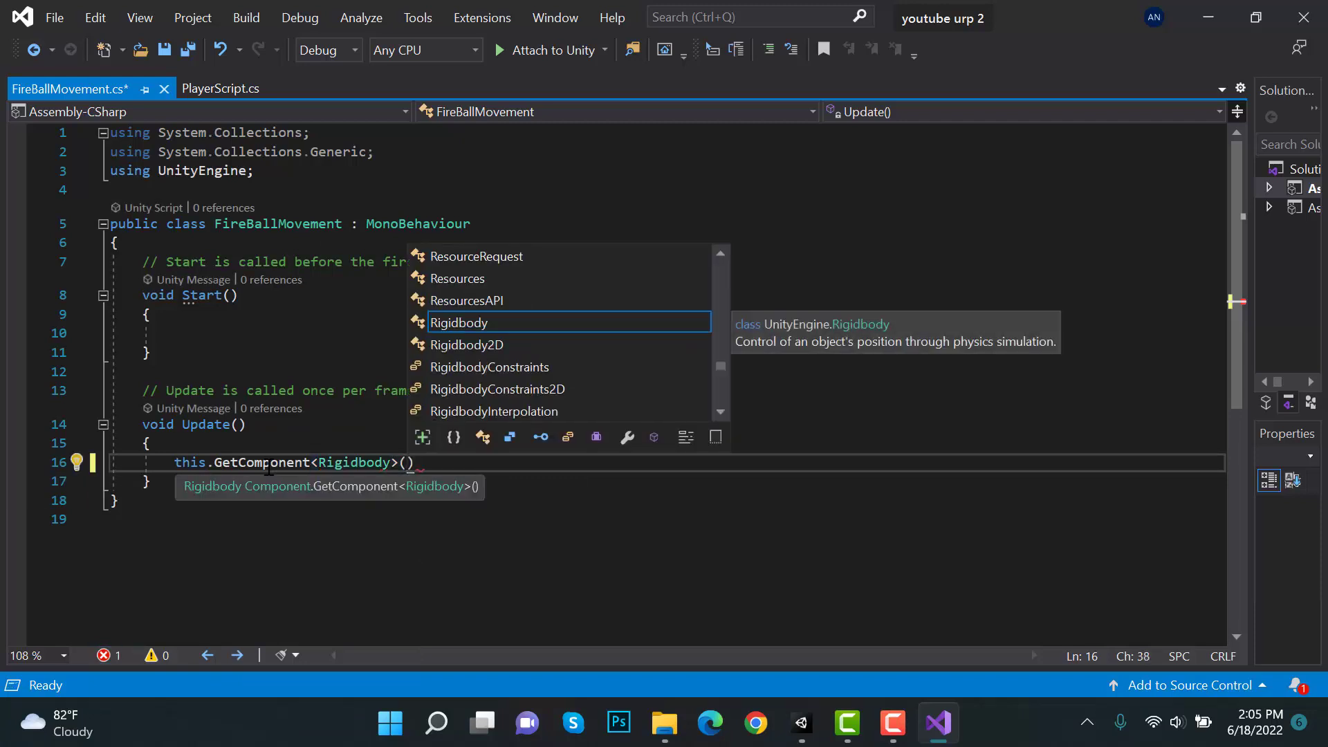
type(").")
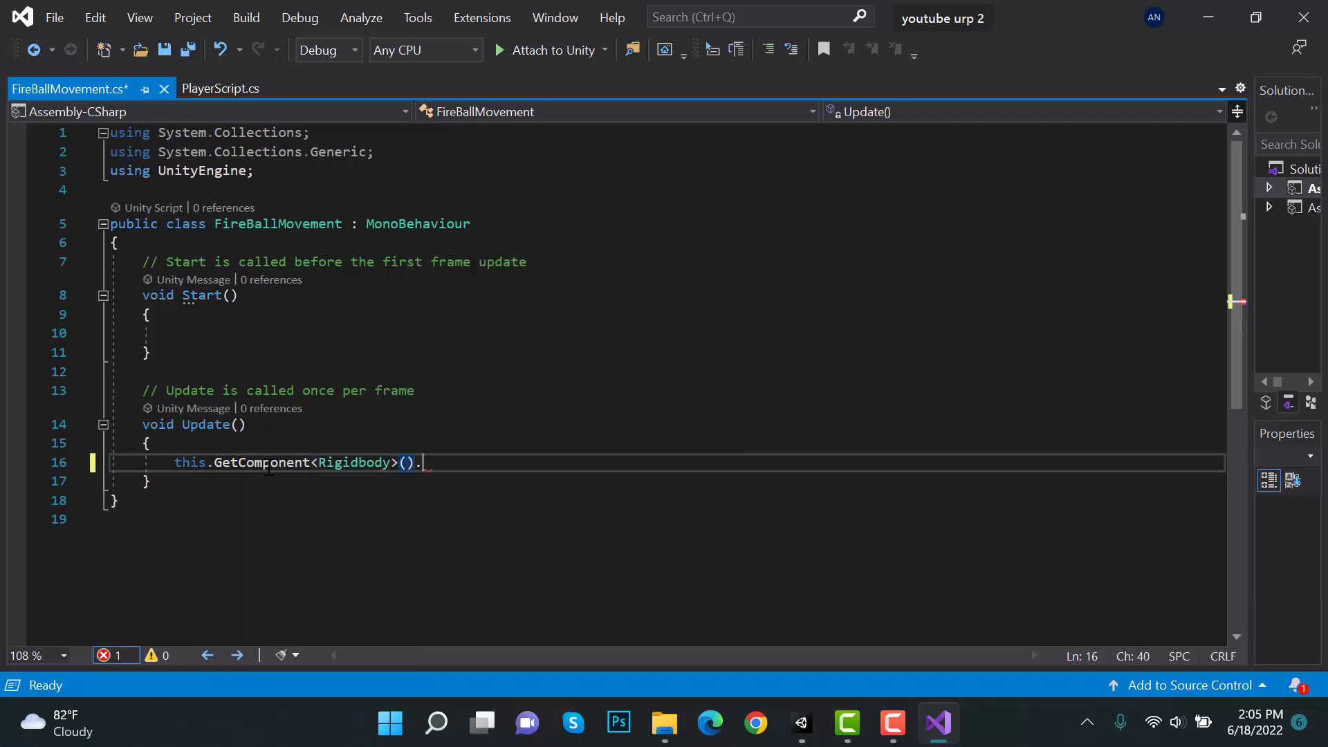
Step: Complete the Rigidbody statement with AddRelativeForce(new Vector3(0, 0, 0)) and save the script
type("AddRelativeForce")
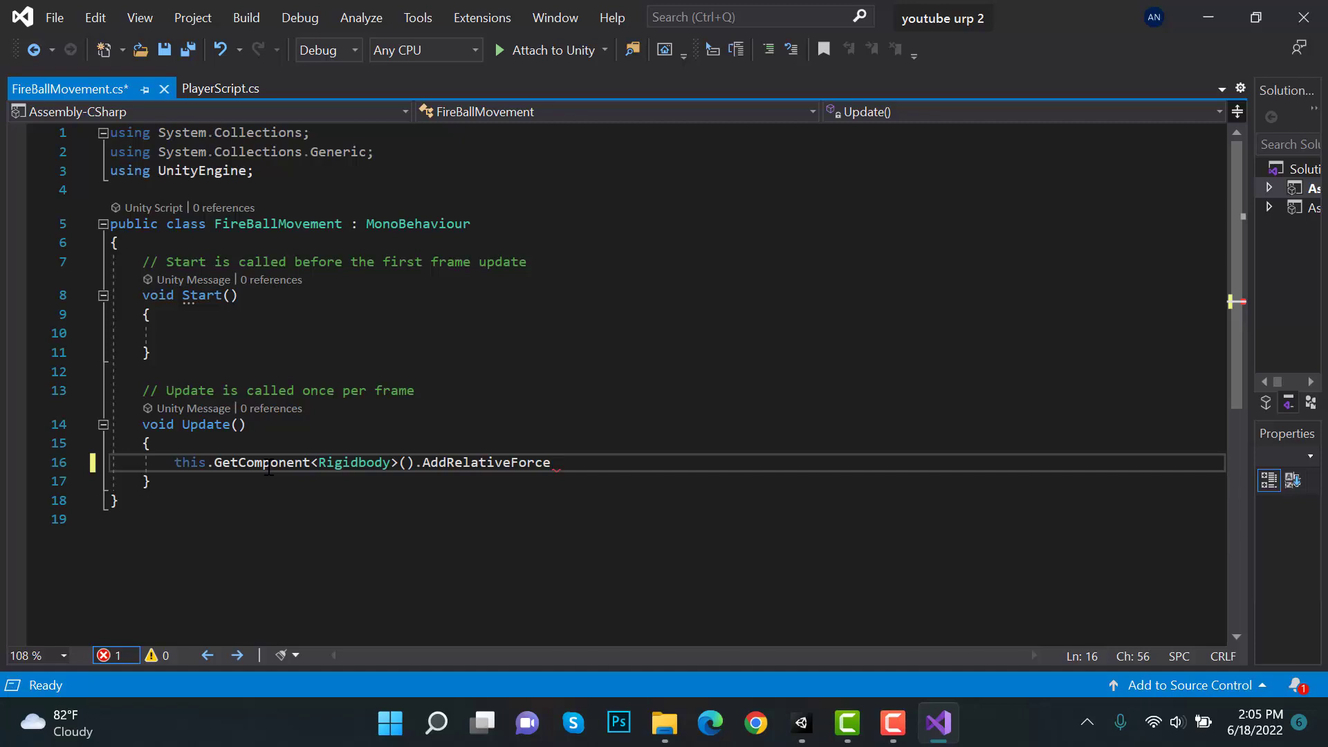
type("(new vec")
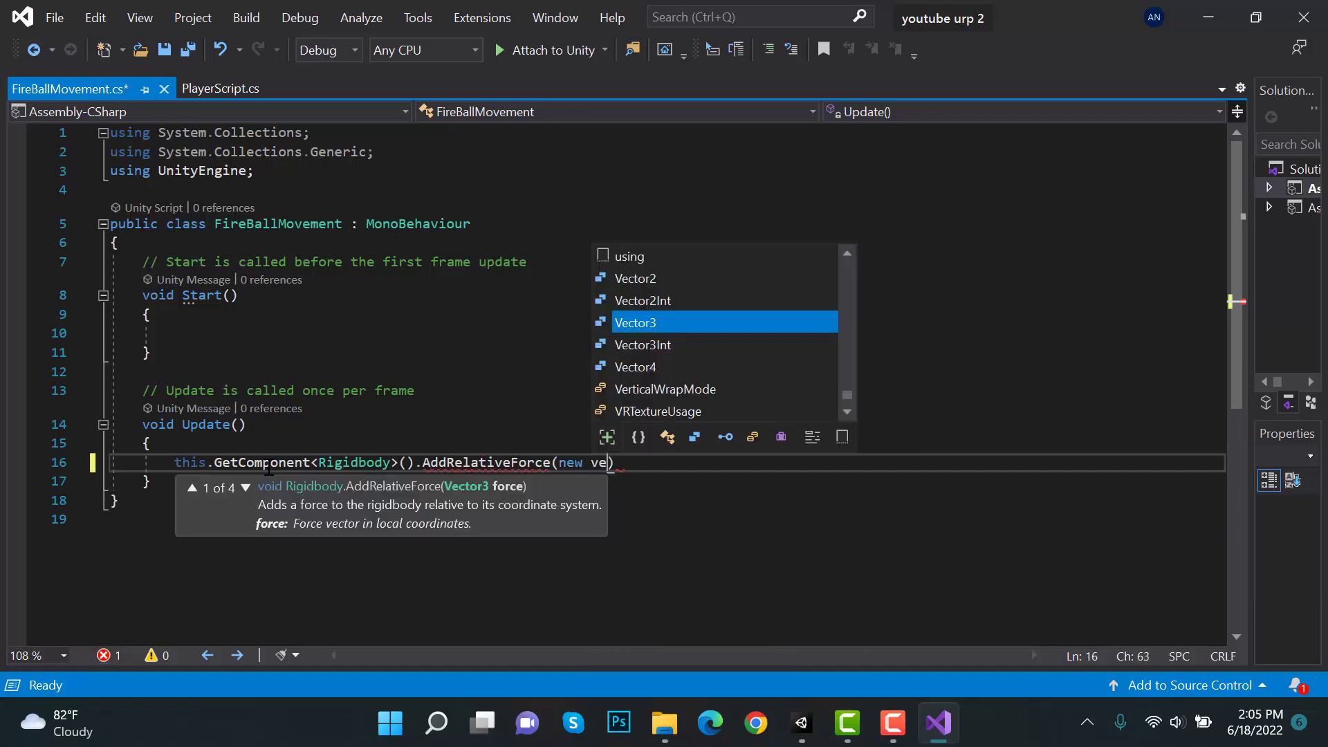
type("(")
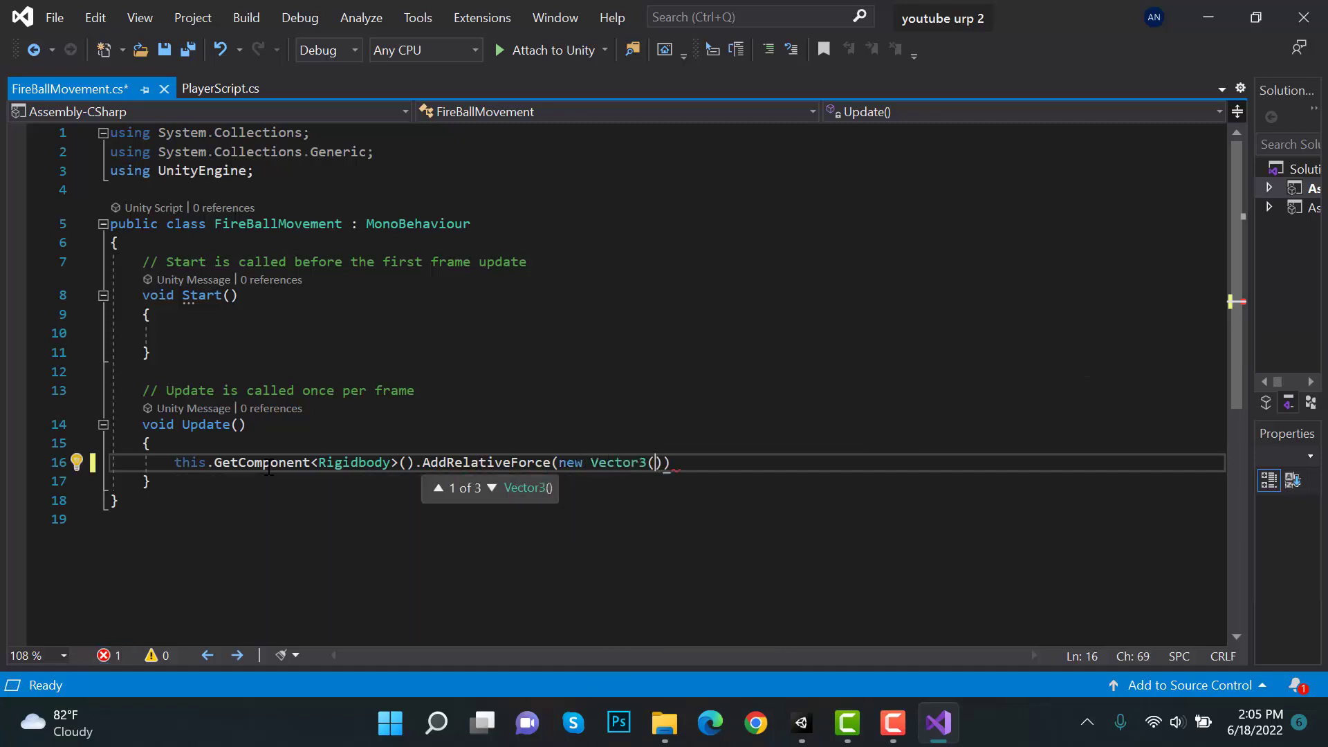
type("0,0,0")
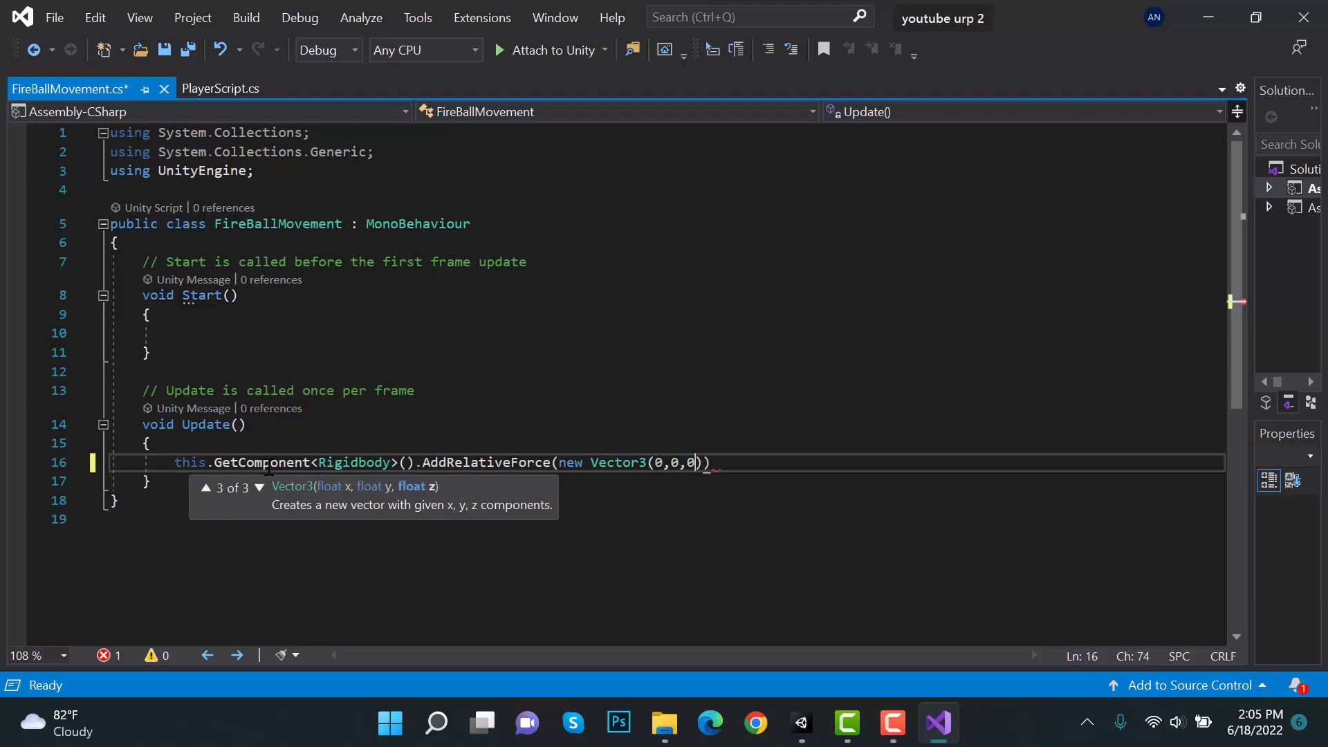
type(")")
key("ctrl+s")
Step: In Unity, add a Rigidbody component to the Fire_ORb prefab and turn off Use Gravity
key("alt+Tab")
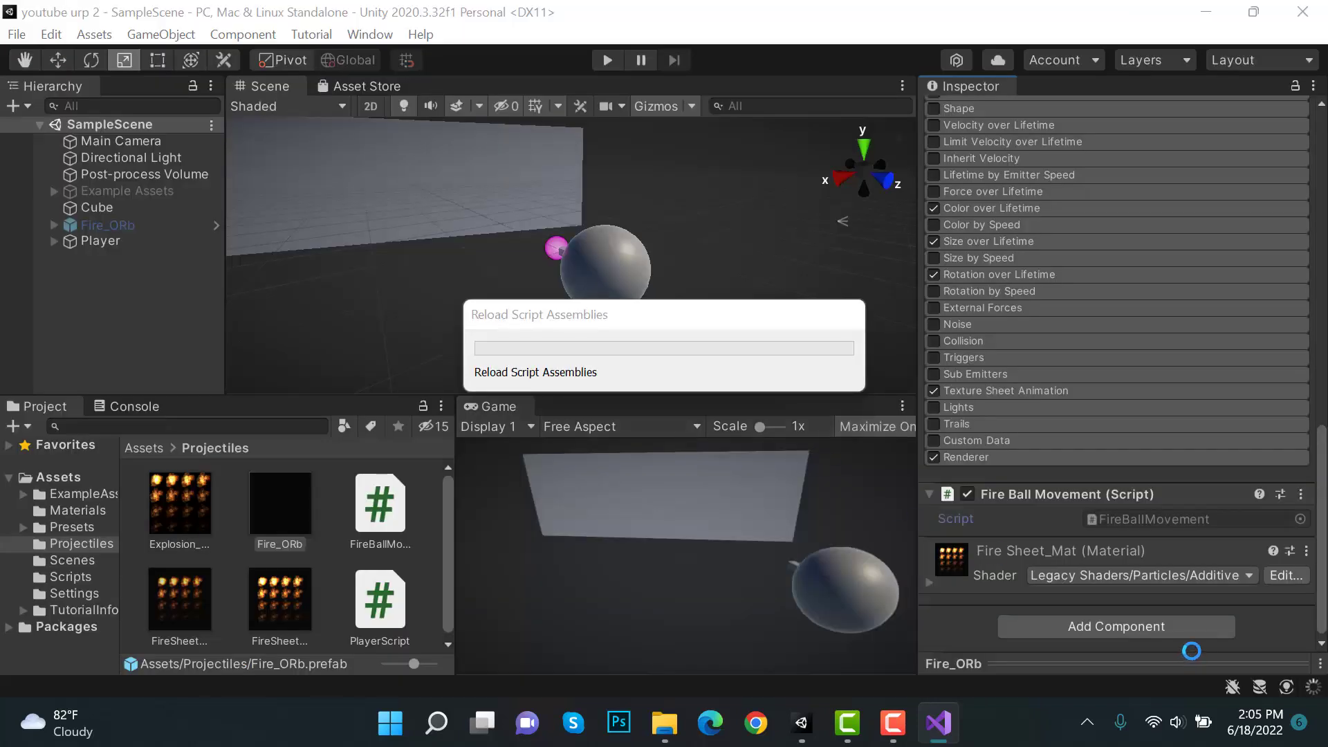
key("alt+Tab")
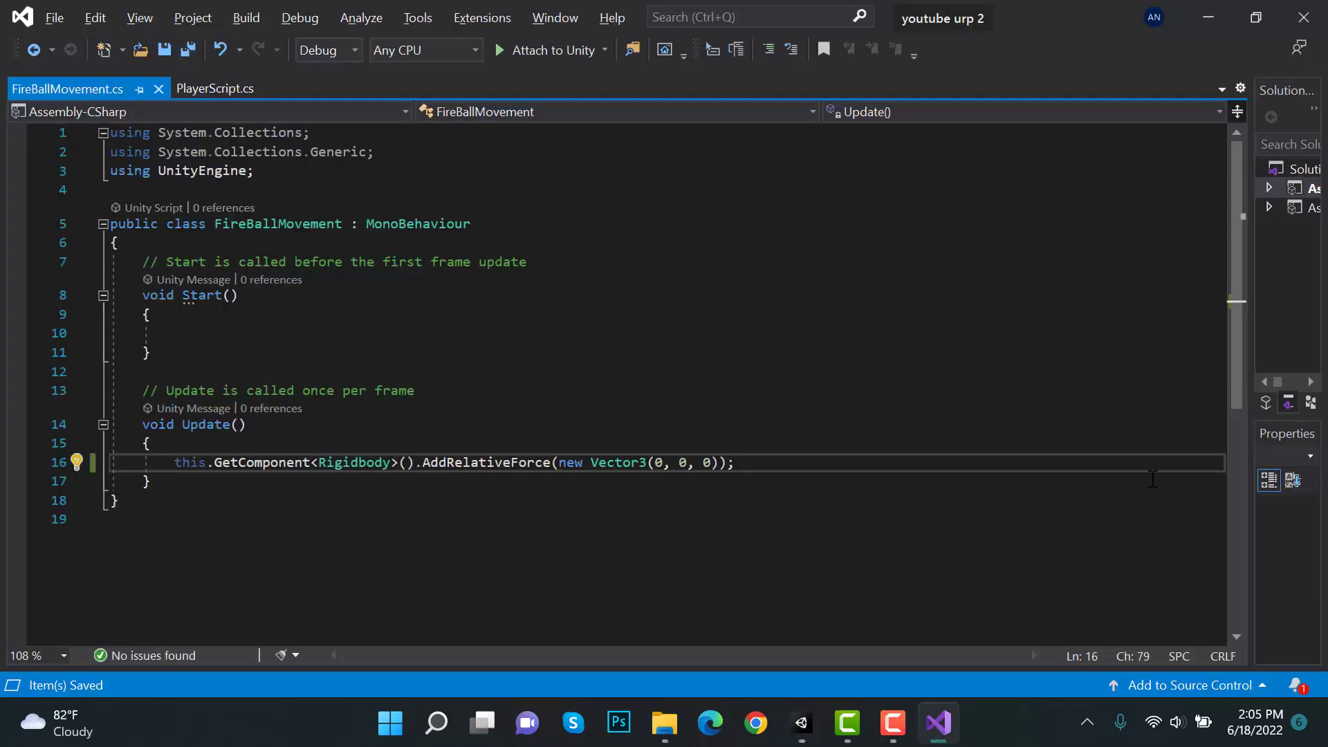
key("alt+Tab")
left_click(1119, 626)
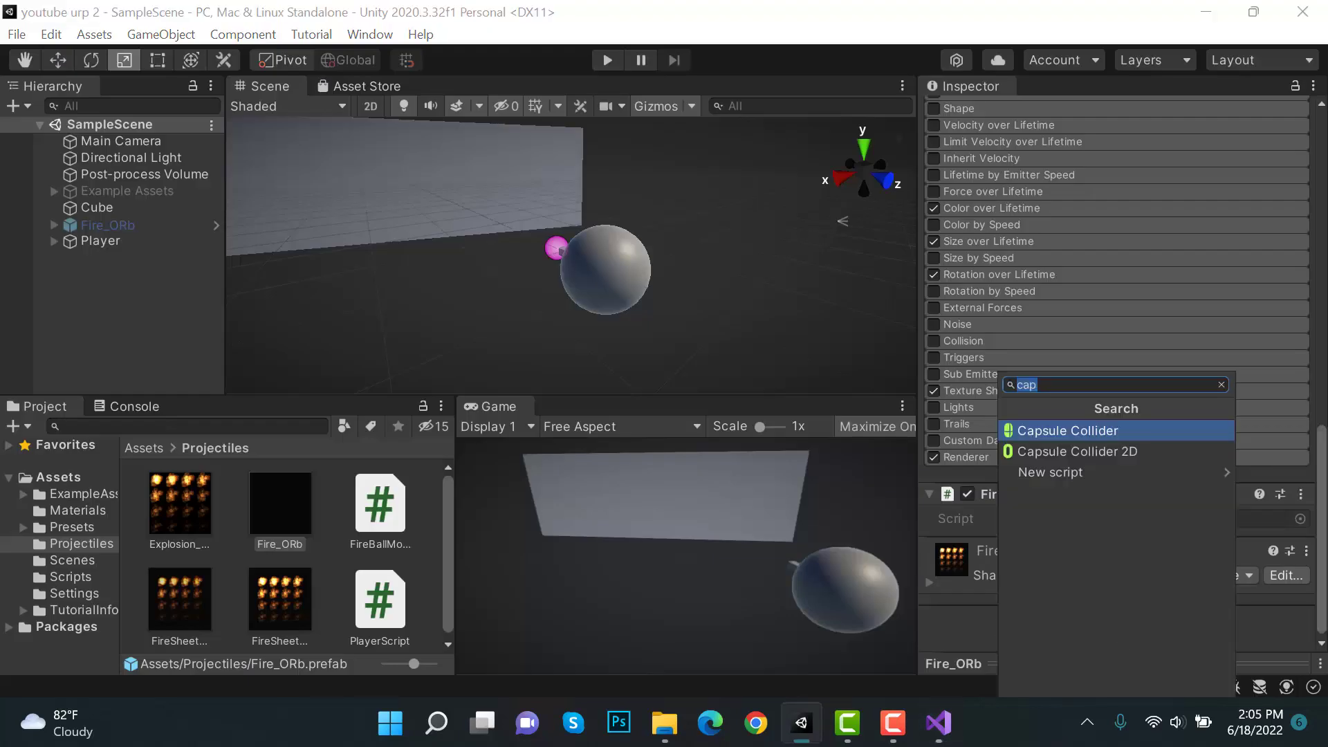
key("Escape")
left_click(1123, 629)
type("ri")
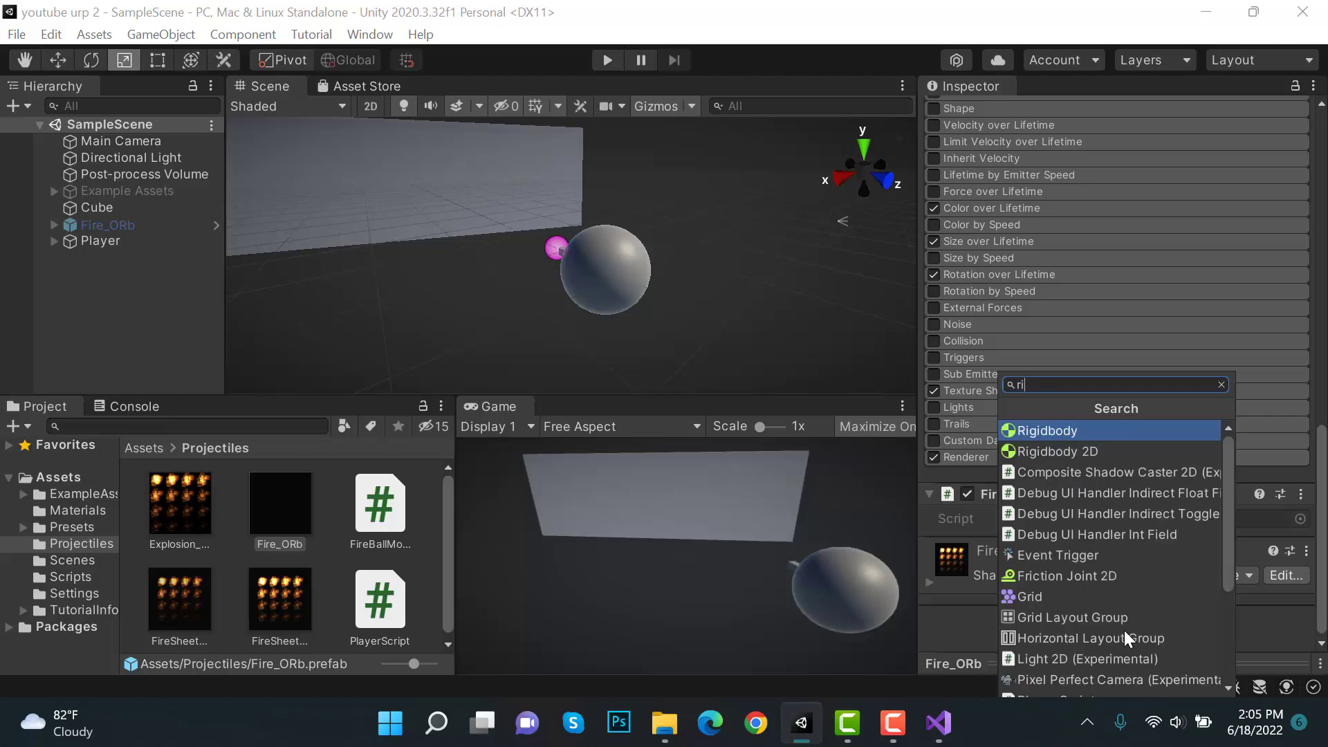
key("Return")
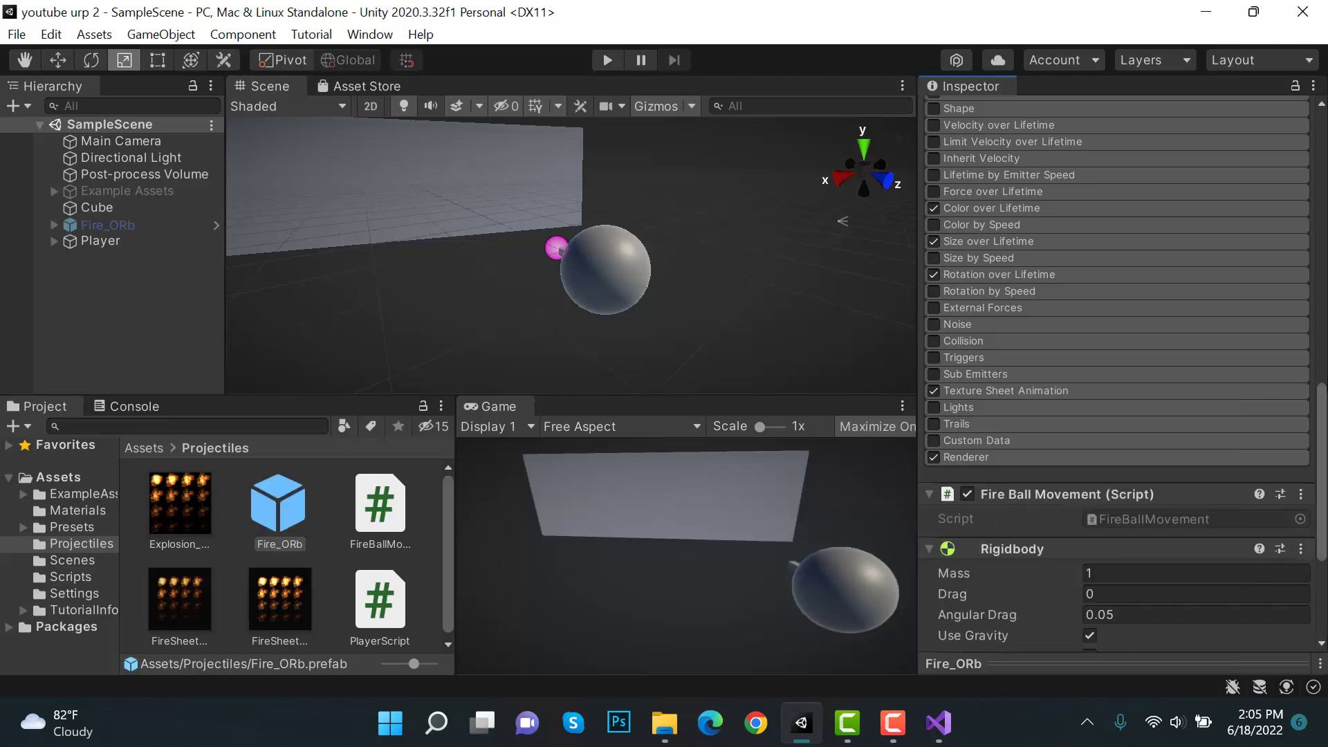
scroll(1079, 520, "down", 5)
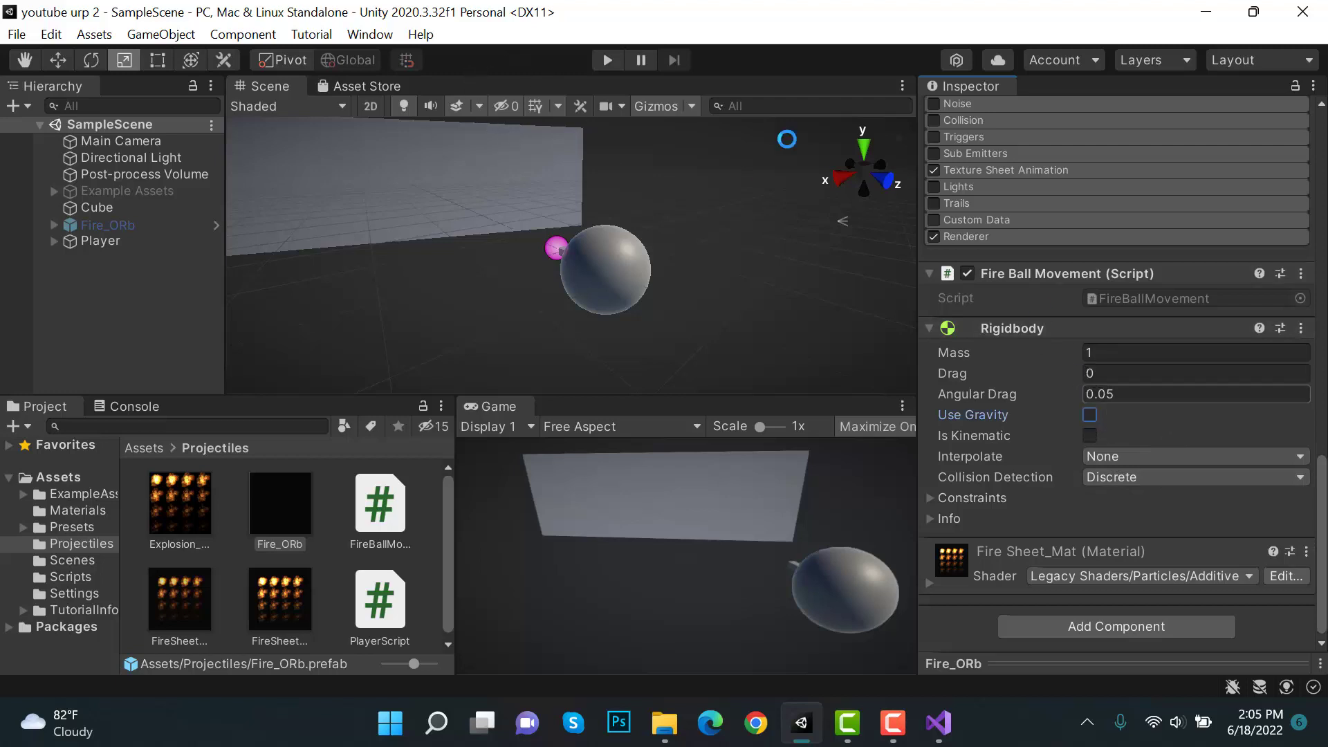
Step: Play the scene to test the orb with its Rigidbody and stop play mode
left_click(608, 60)
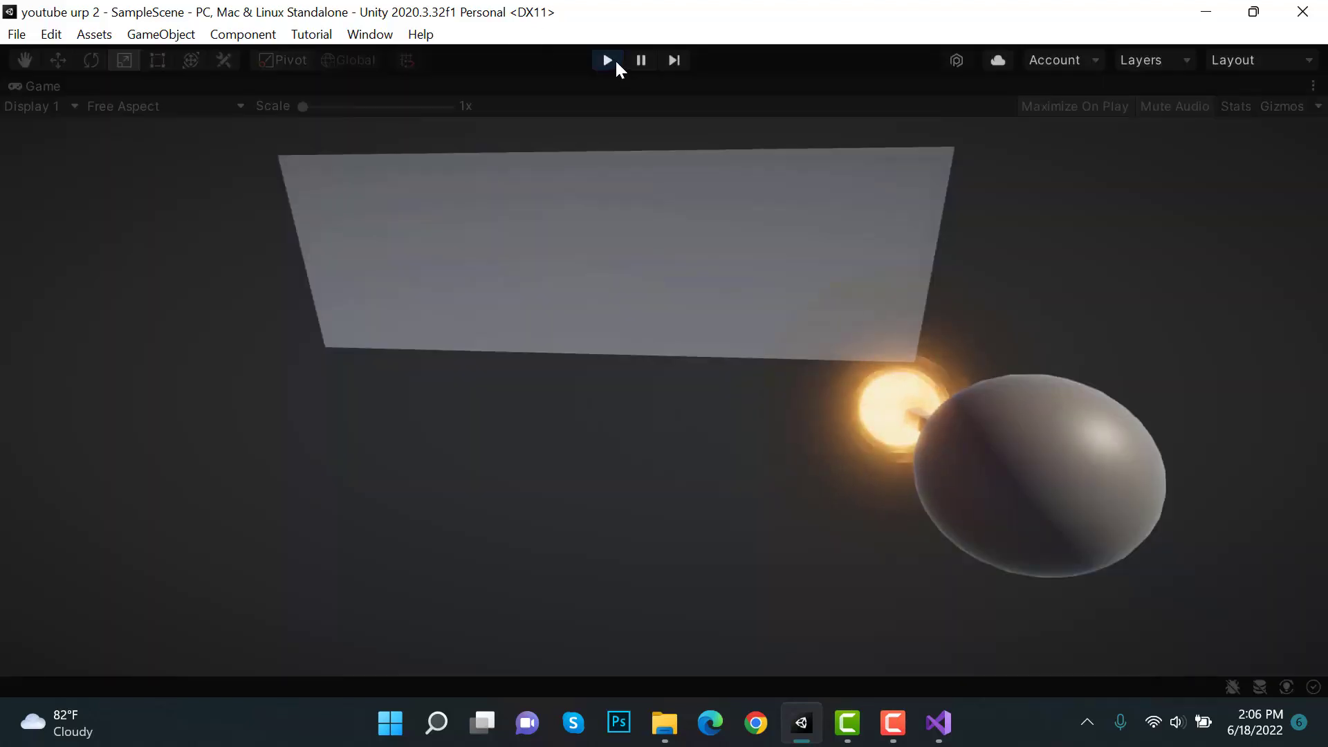
left_click(942, 720)
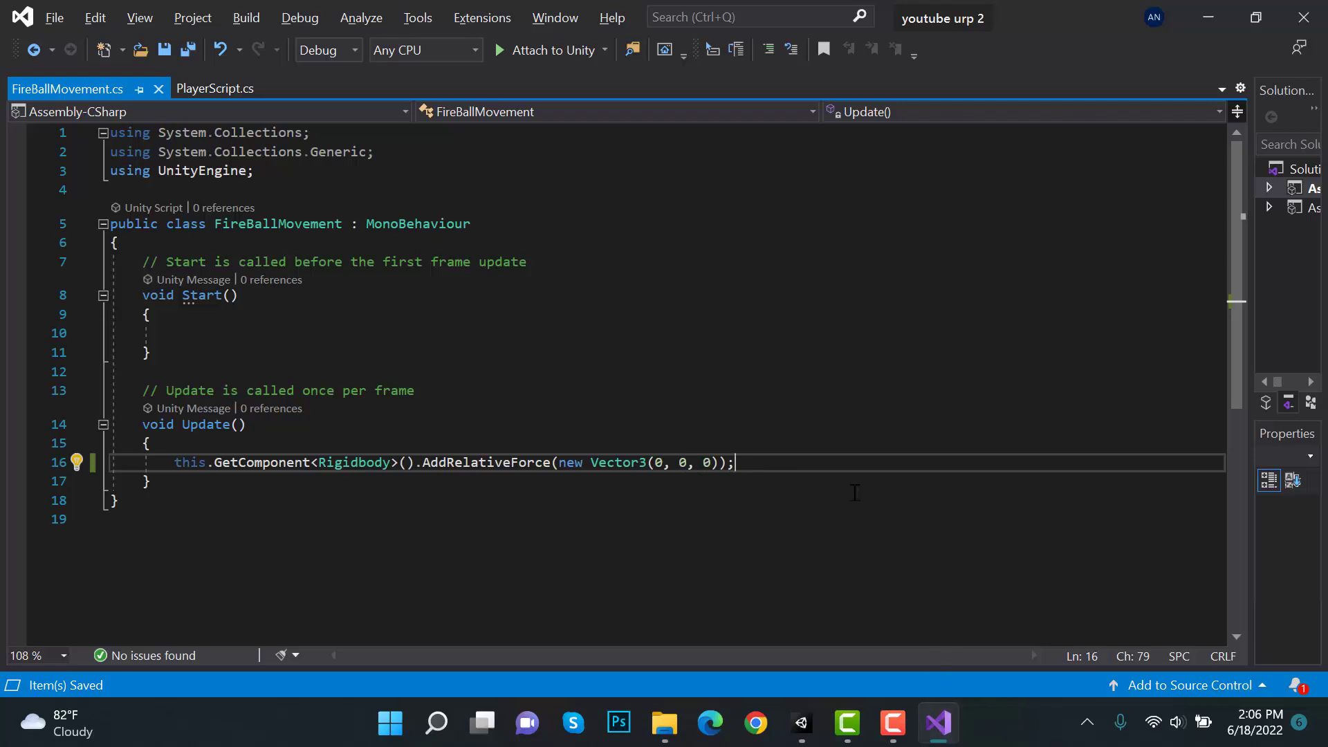
key("alt+Tab")
Step: Select Fire_ORb in the scene and move it along its Z axis to about -6.84 to check the firing direction
left_click(102, 248)
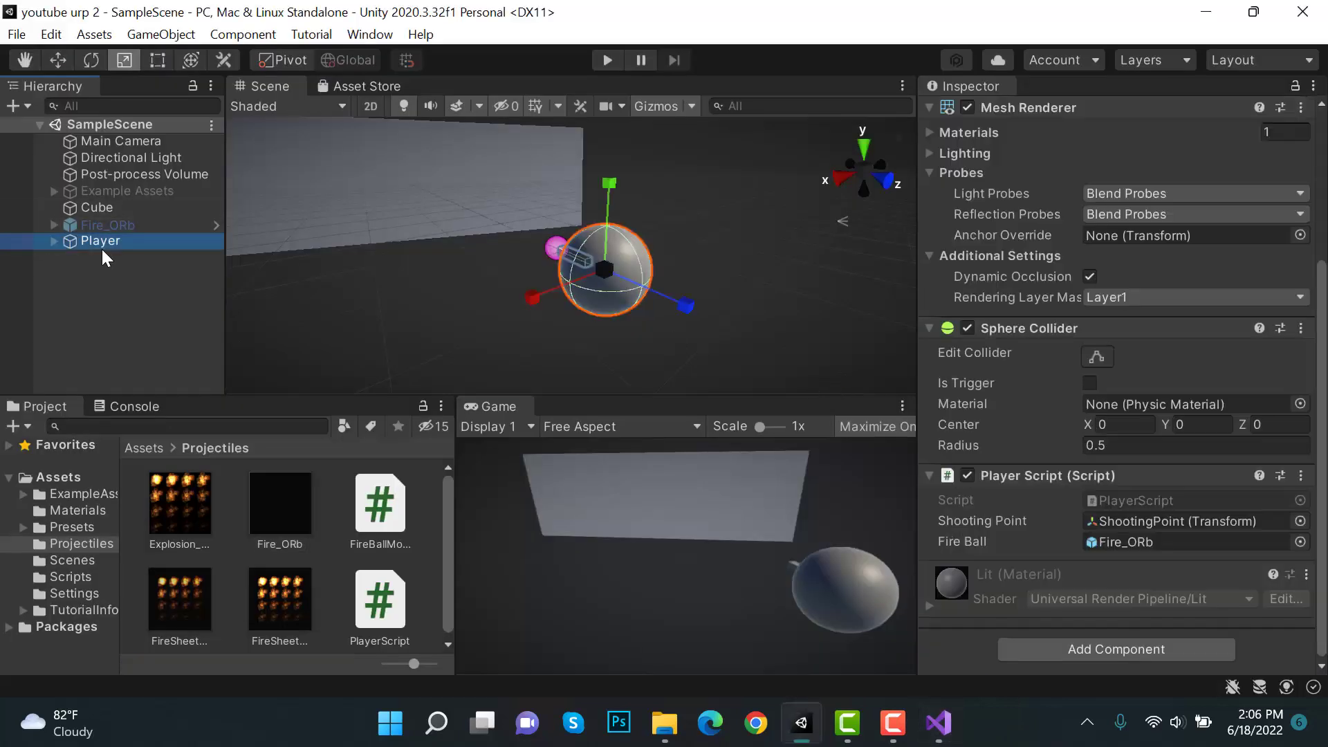
left_click(131, 228)
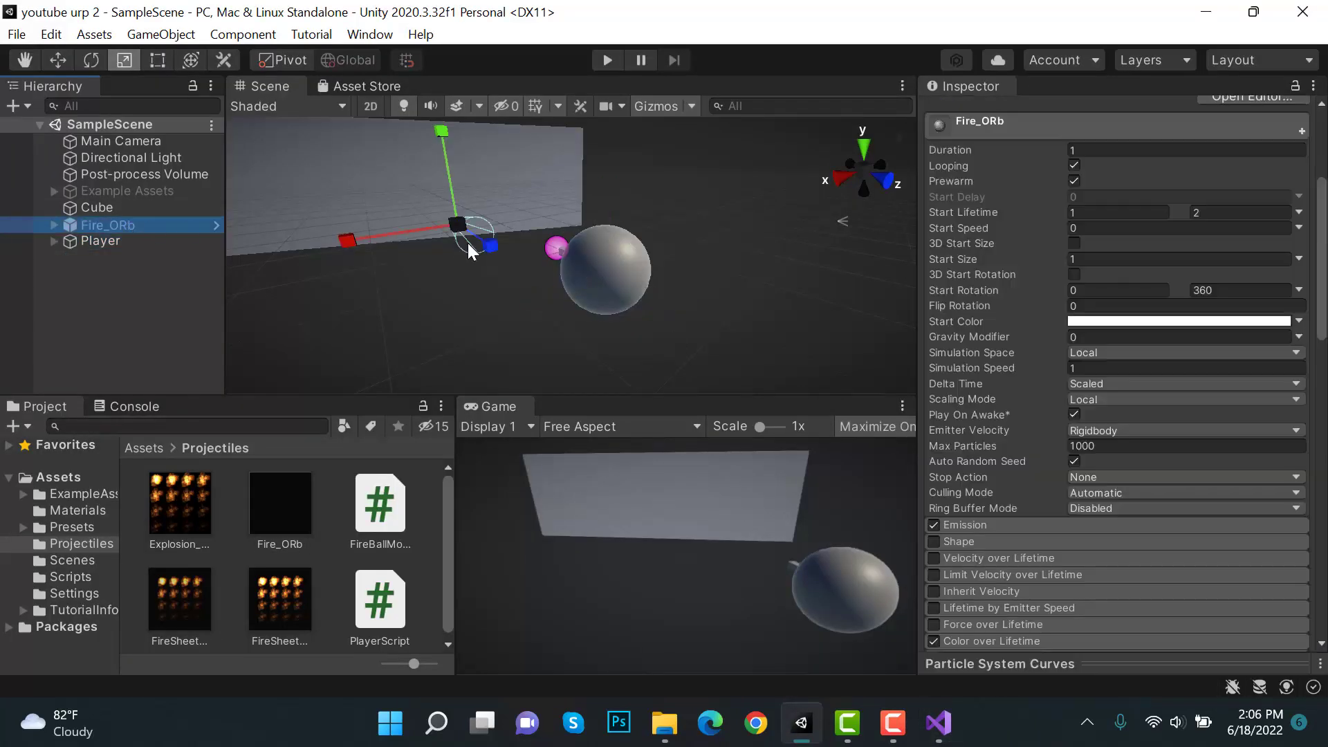
left_click(56, 62)
left_click_drag(487, 242, 437, 197)
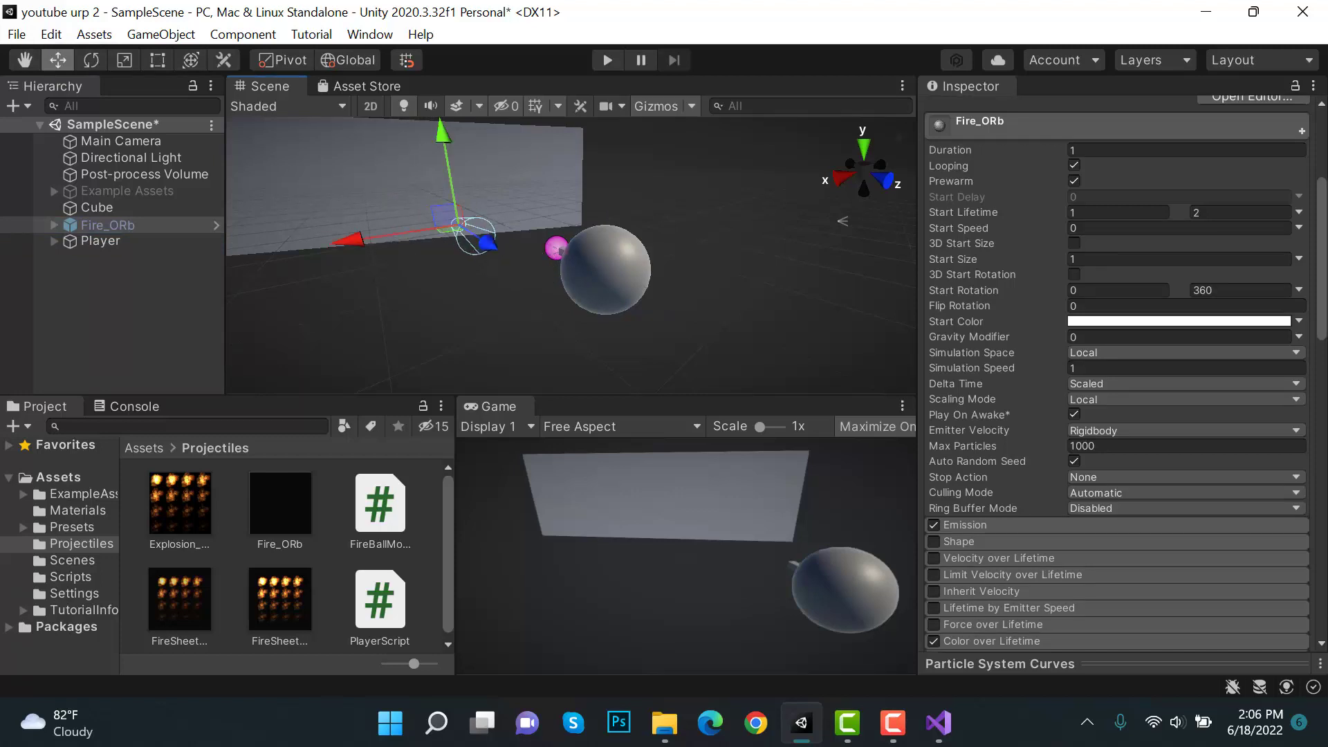
left_click(460, 228)
mouse_move(488, 242)
left_mouse_down()
mouse_move(562, 289)
mouse_move(509, 256)
left_mouse_up()
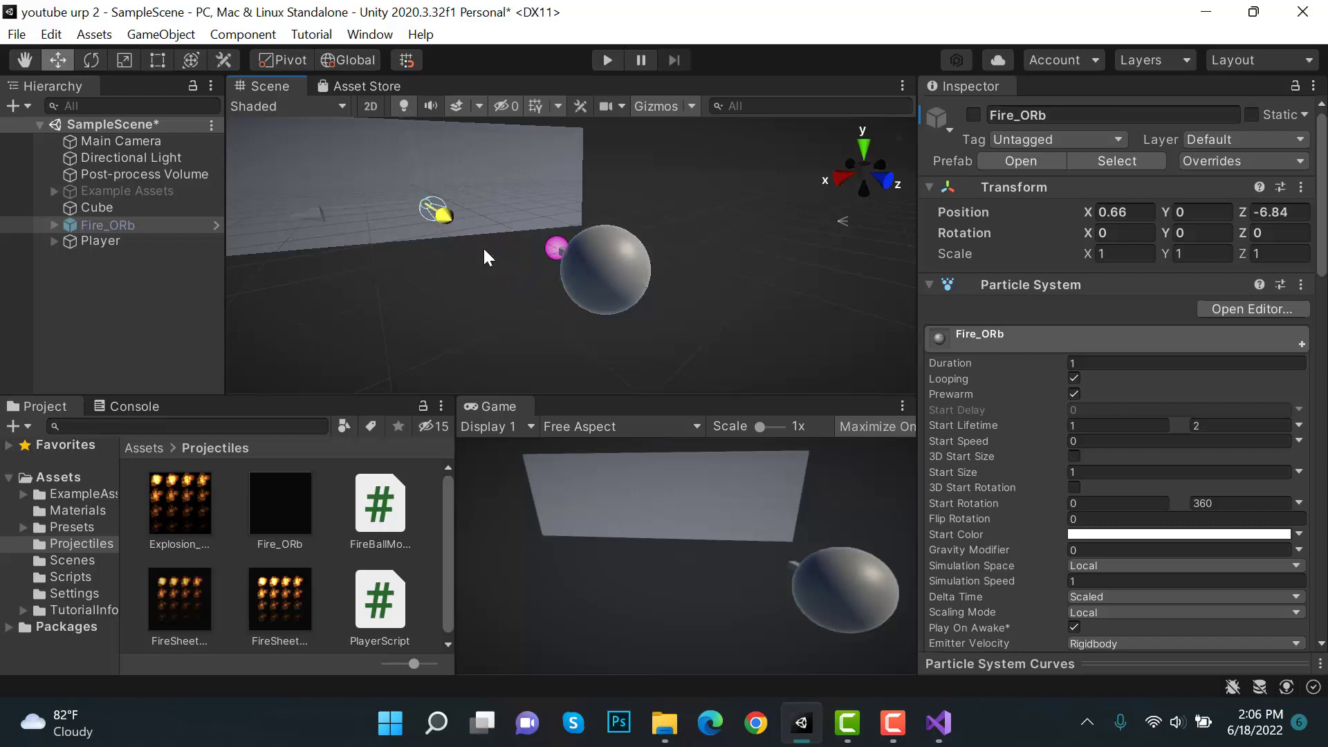
Step: In Visual Studio, set the Z value of the AddRelativeForce vector to -5 and save the script
key("alt+Tab")
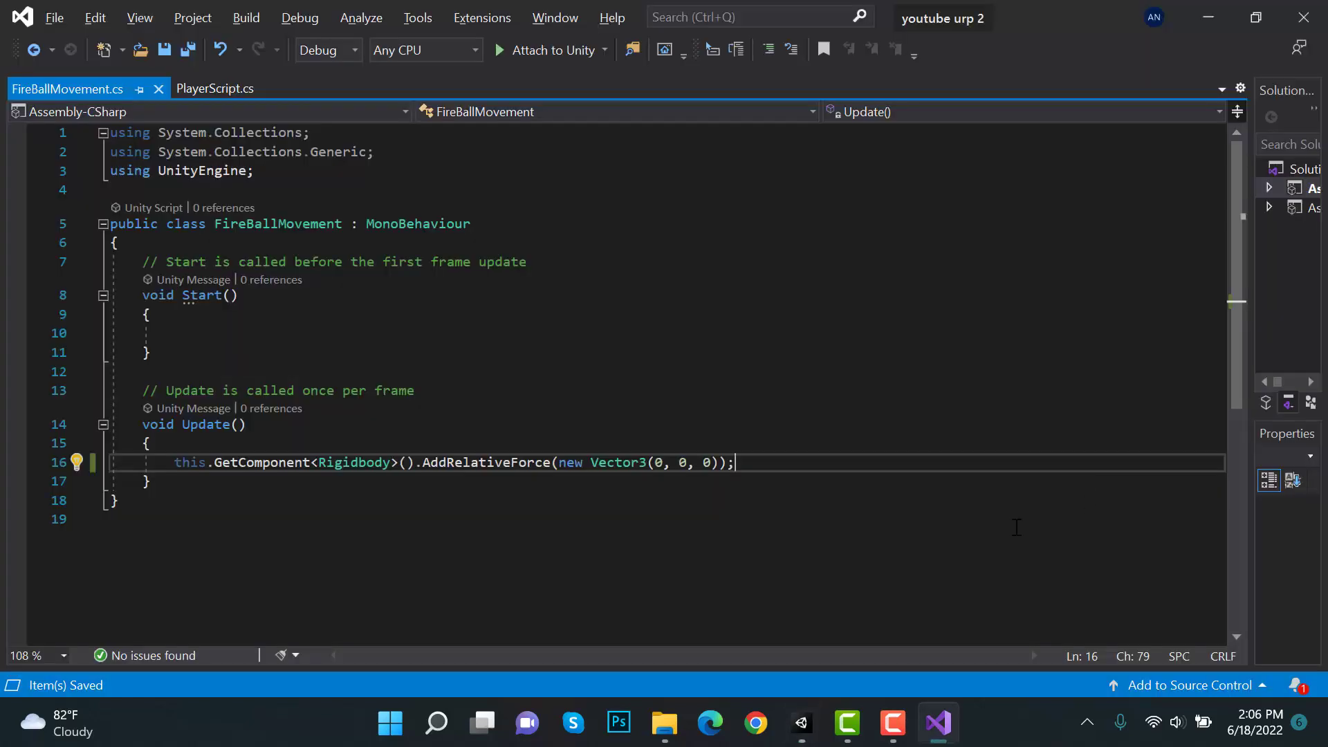
double_click(706, 463)
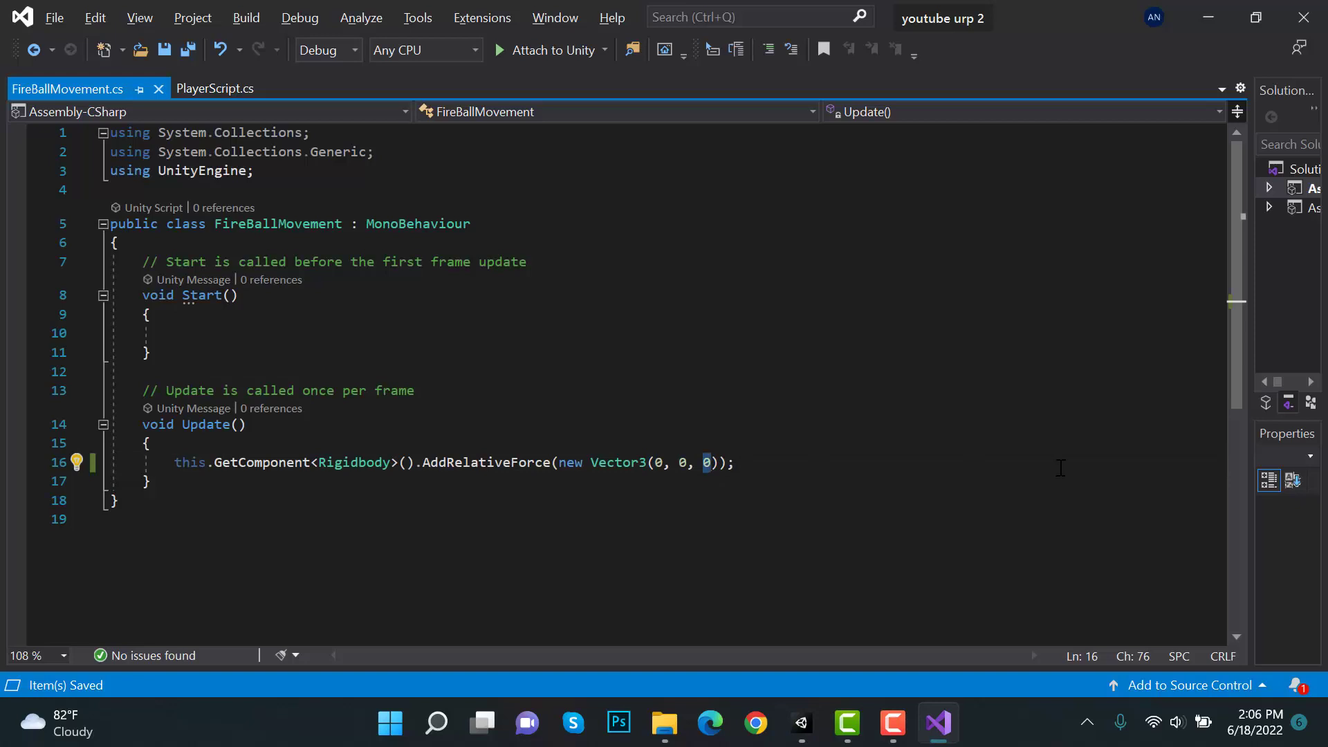
type("-5")
key("ctrl+s")
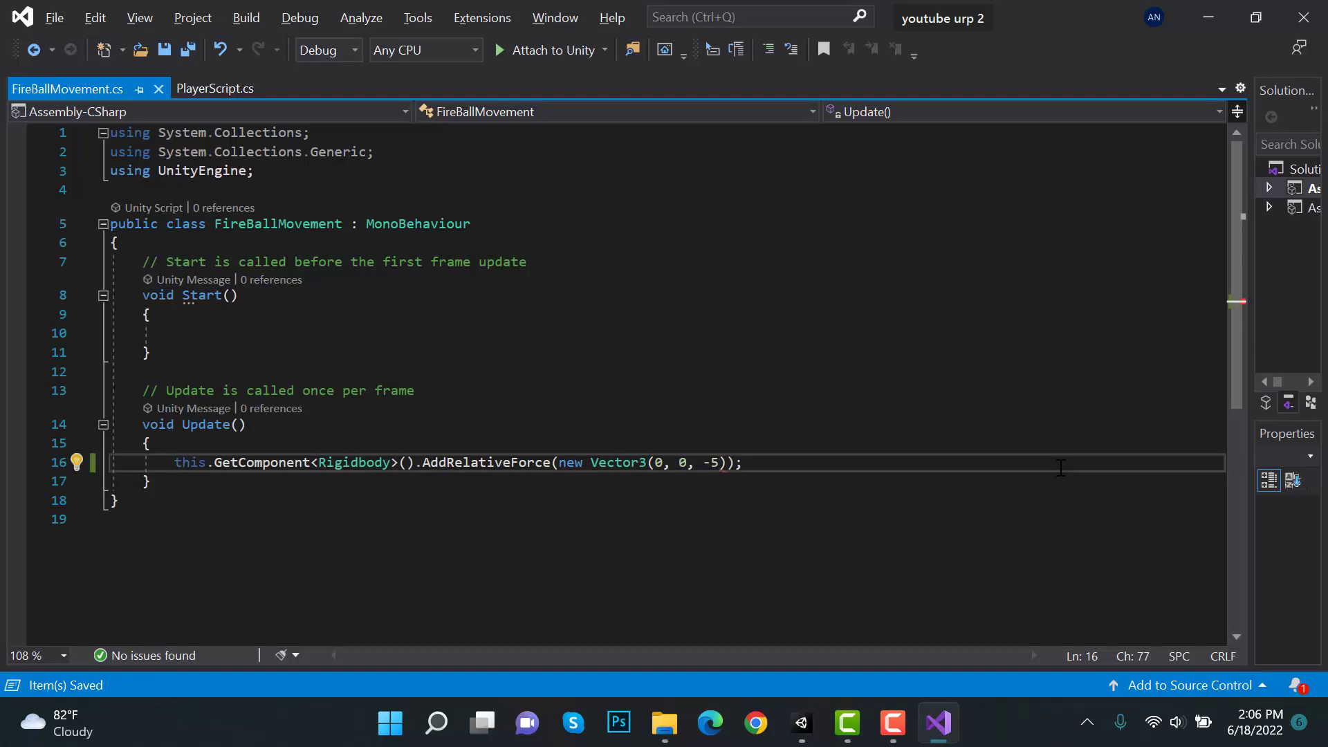
Step: Back in Unity, deactivate the Cube, play the scene to test the orb's flight, and stop play mode
key("alt+Tab")
left_click(973, 115)
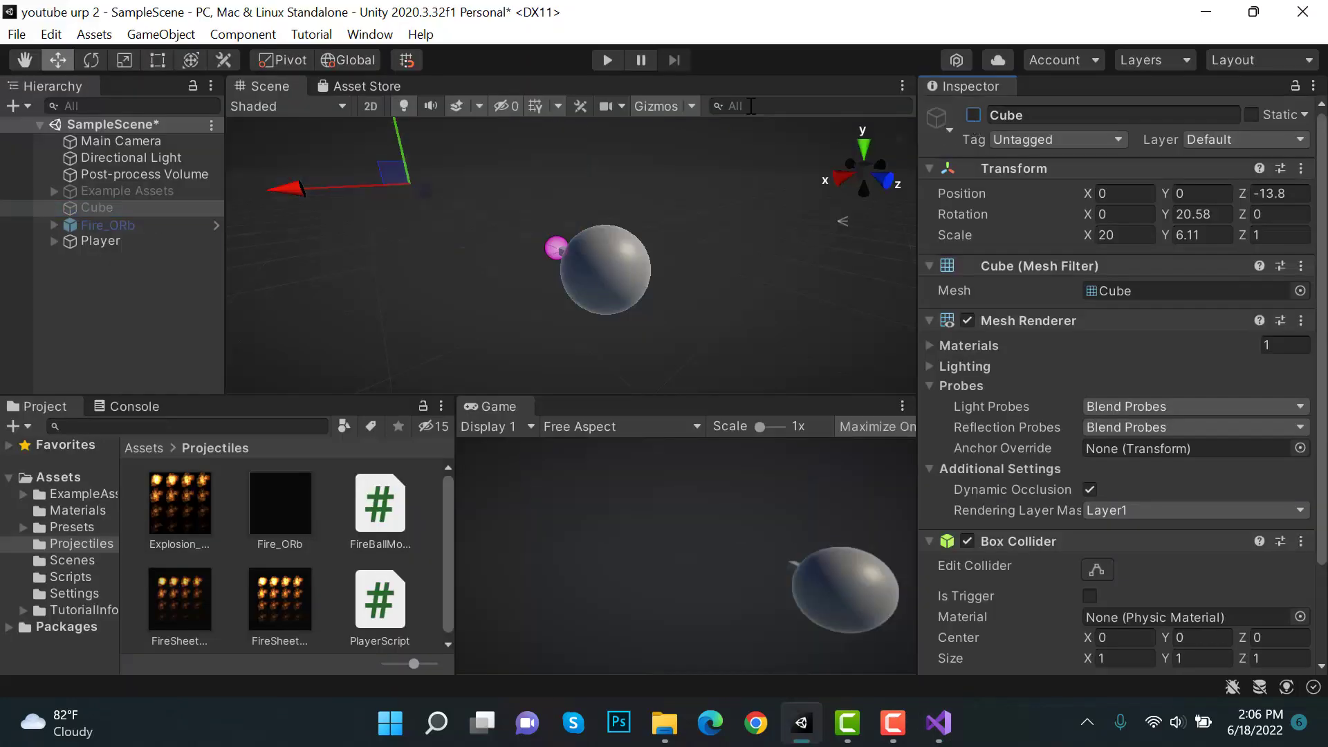
left_click(608, 60)
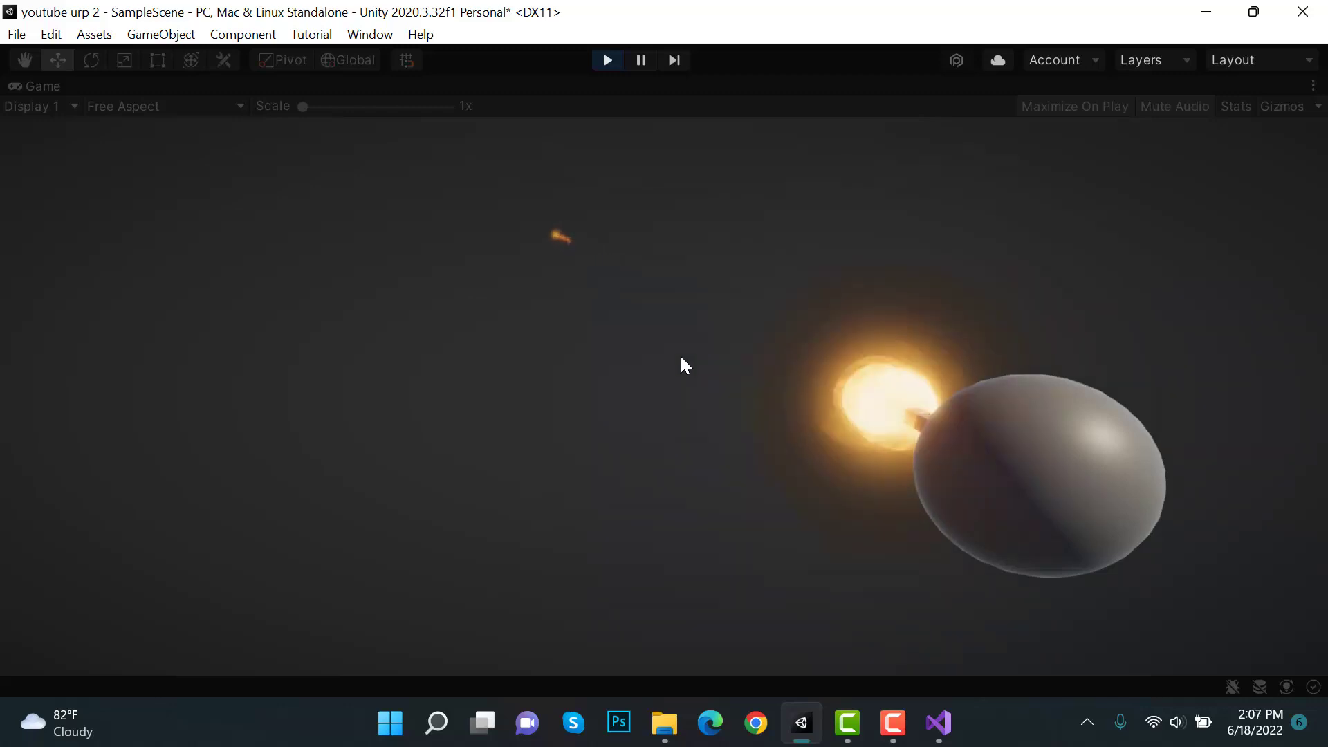
left_click(608, 60)
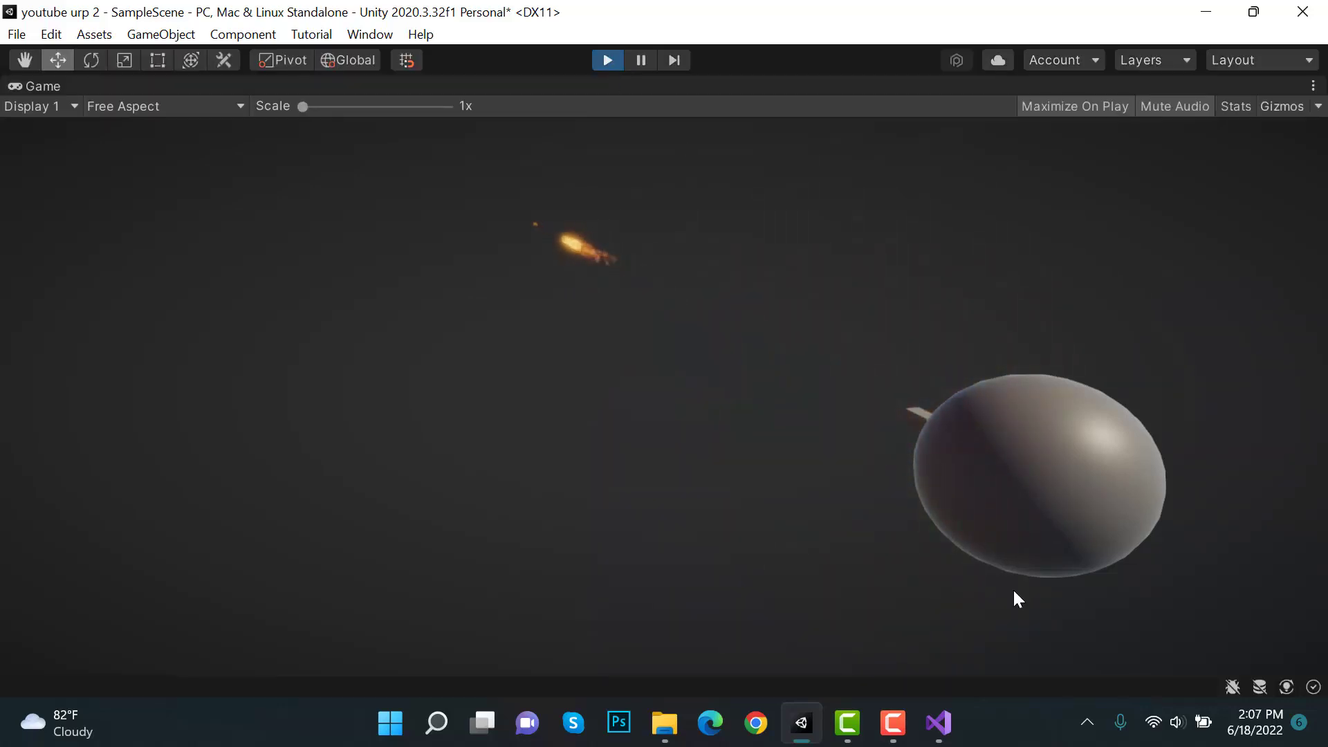
Step: In Visual Studio, reduce the Z force in the AddRelativeForce vector to -1 and save the script
left_click(942, 725)
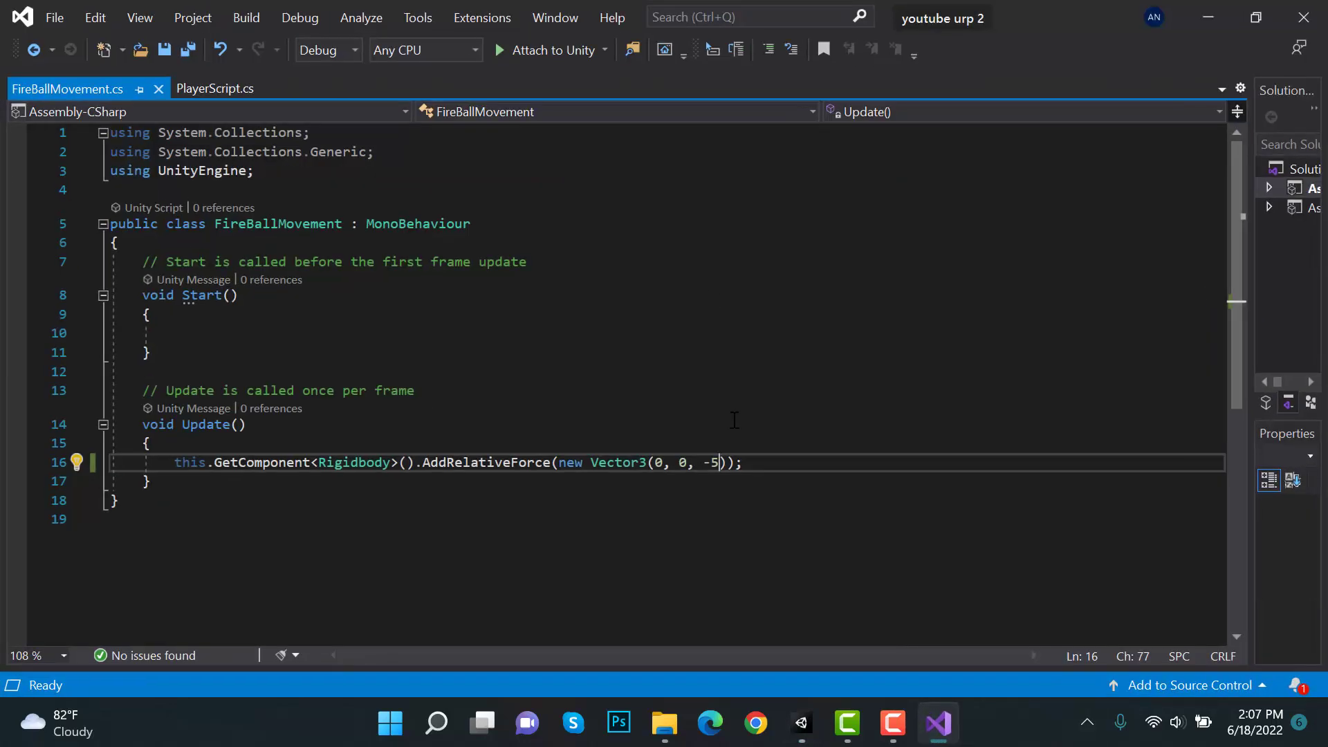
left_click(714, 468)
key("shift+Right")
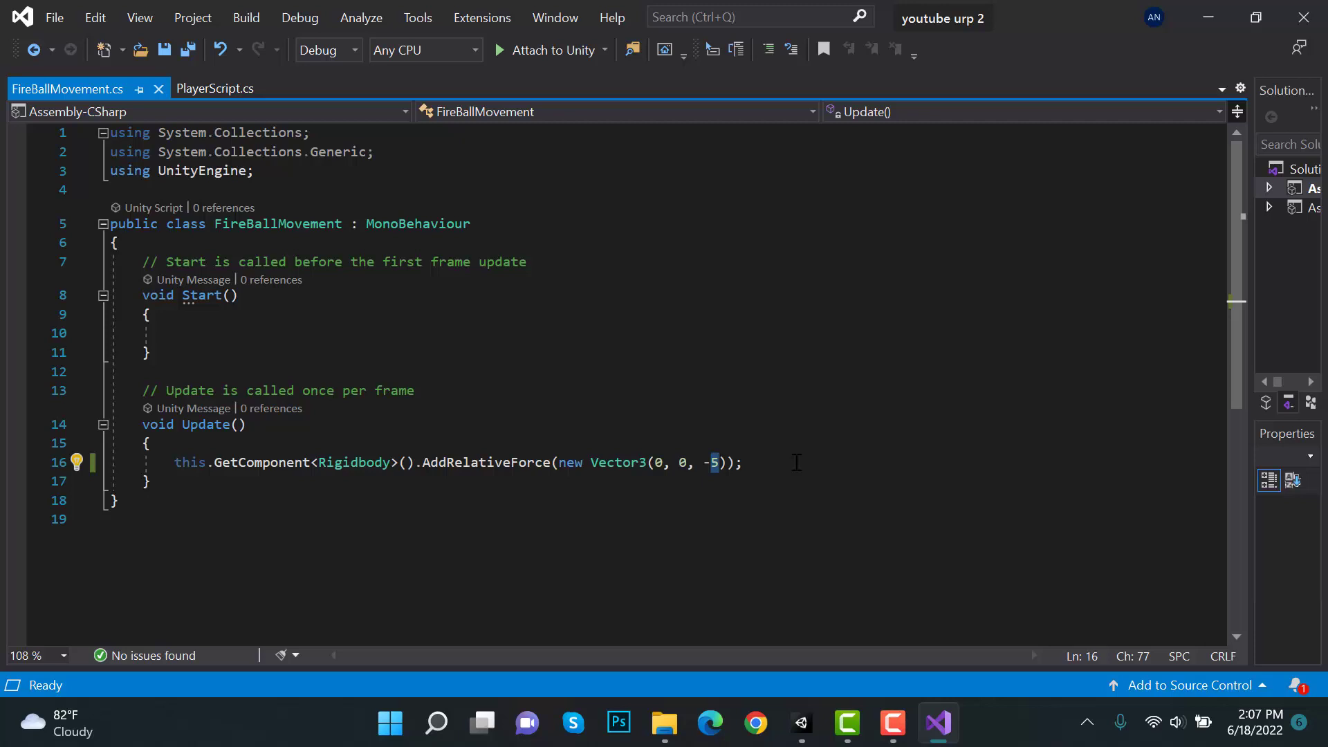
type("1")
key("ctrl+s")
Step: Return to Unity and play the scene to test firing orbs with the reduced force
key("alt+Tab")
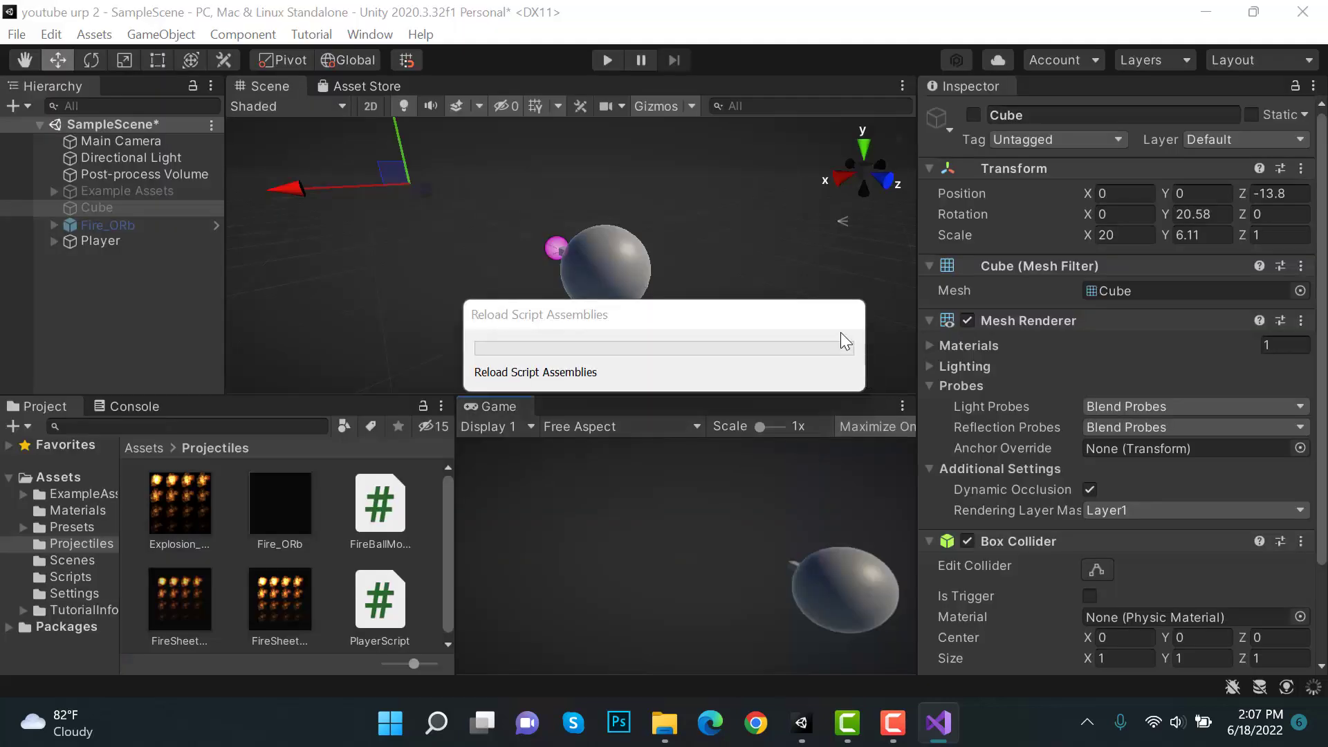
key("ctrl+p")
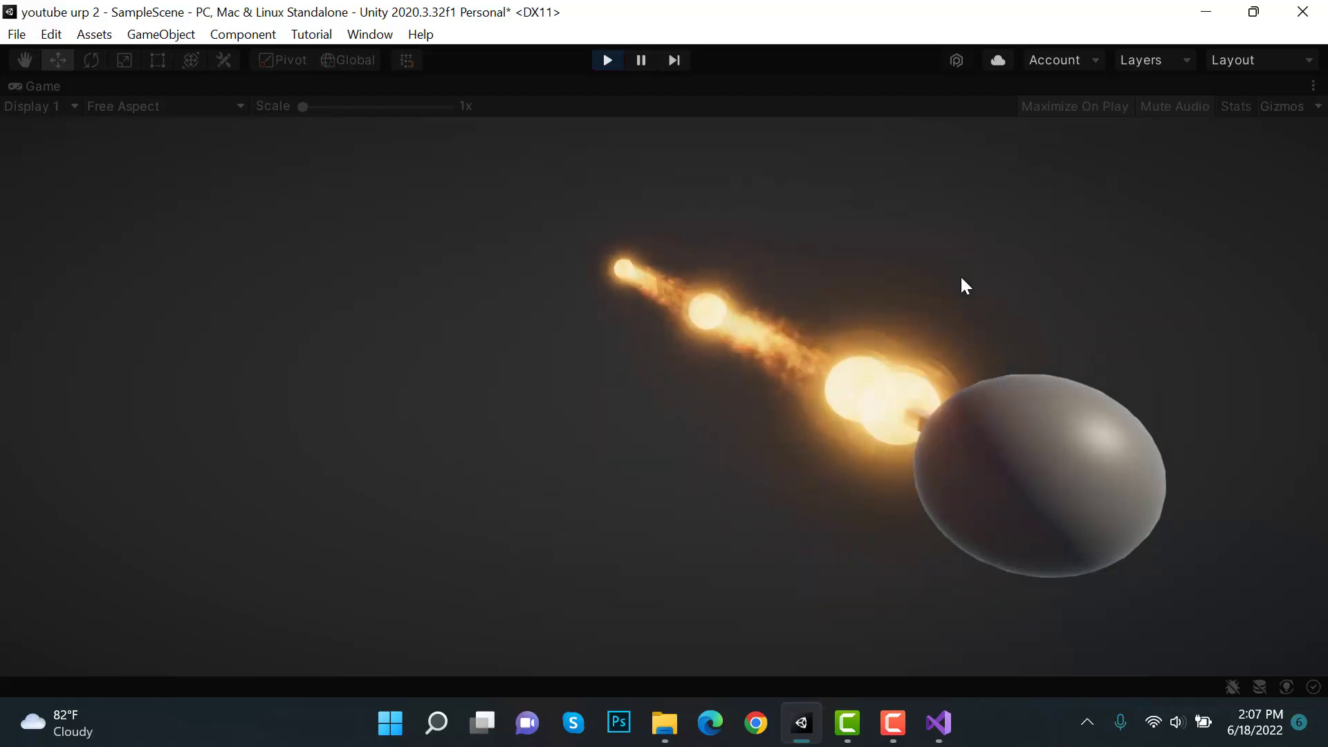